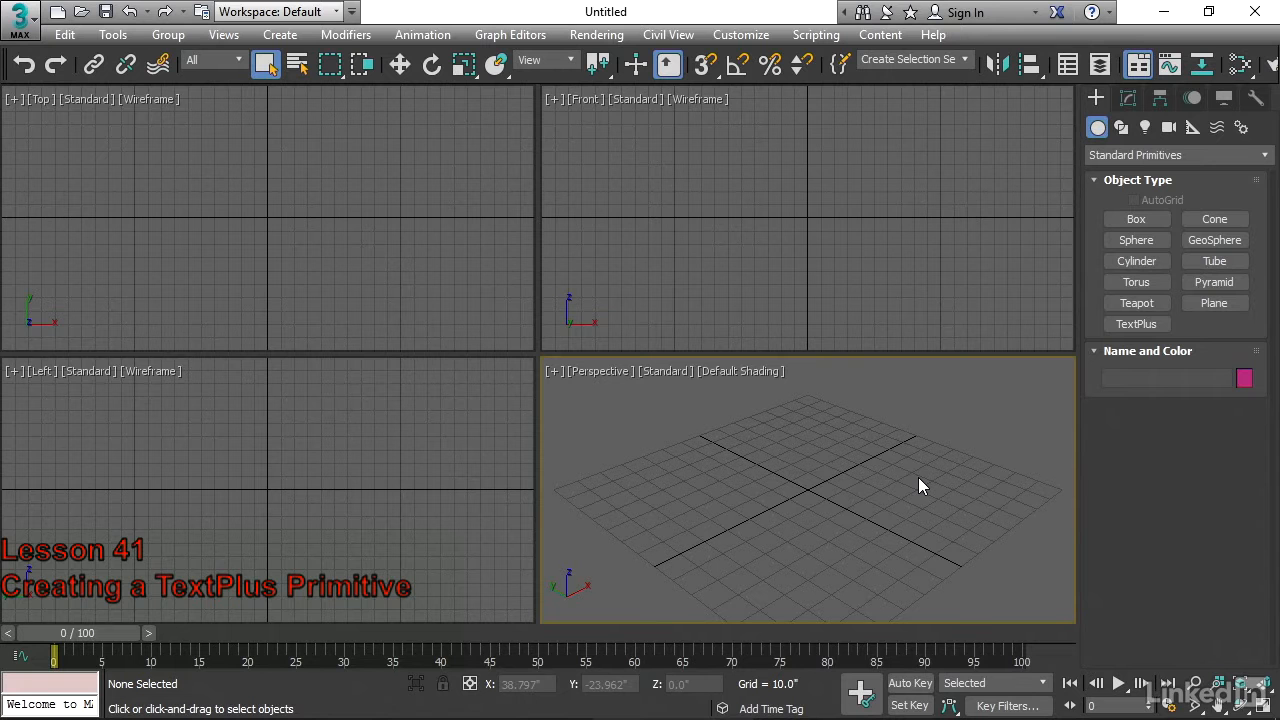
Place a default Text spline in the Front view to examine its parameters, and delete it
{"action": "left_click", "coordinate": [1122, 129]}
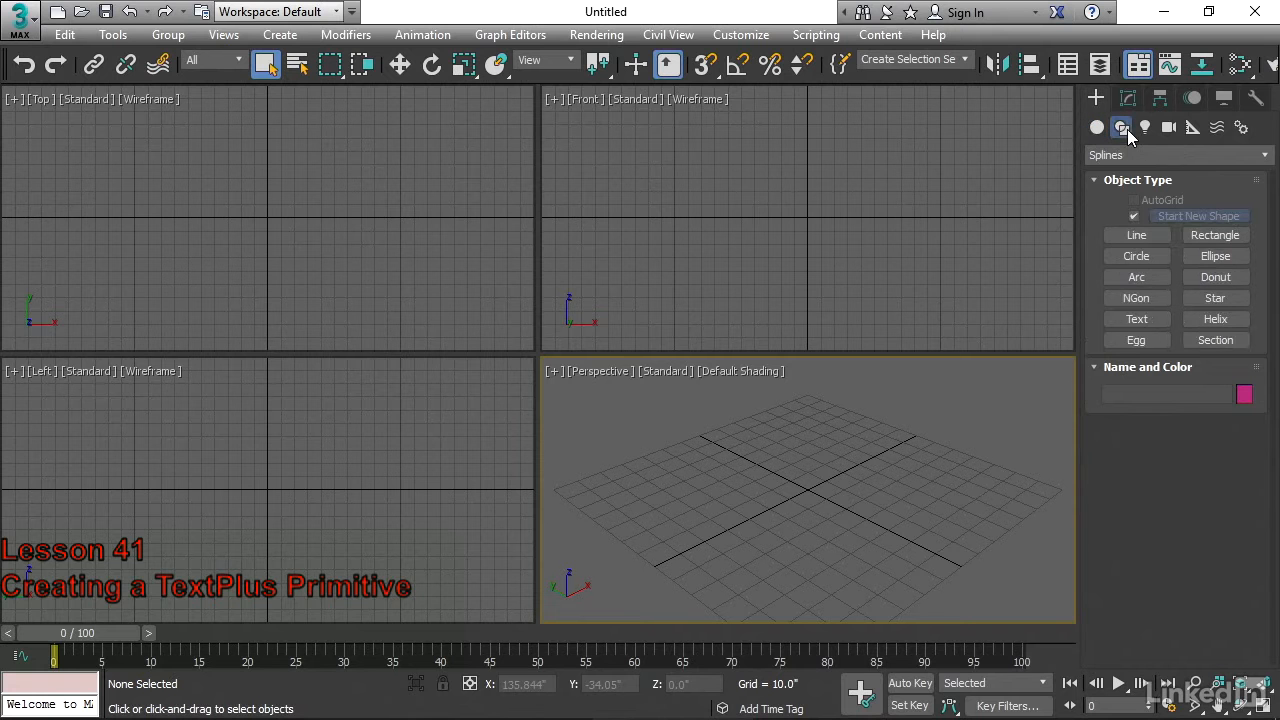
{"action": "left_click", "coordinate": [1137, 319]}
{"action": "left_click", "coordinate": [809, 201]}
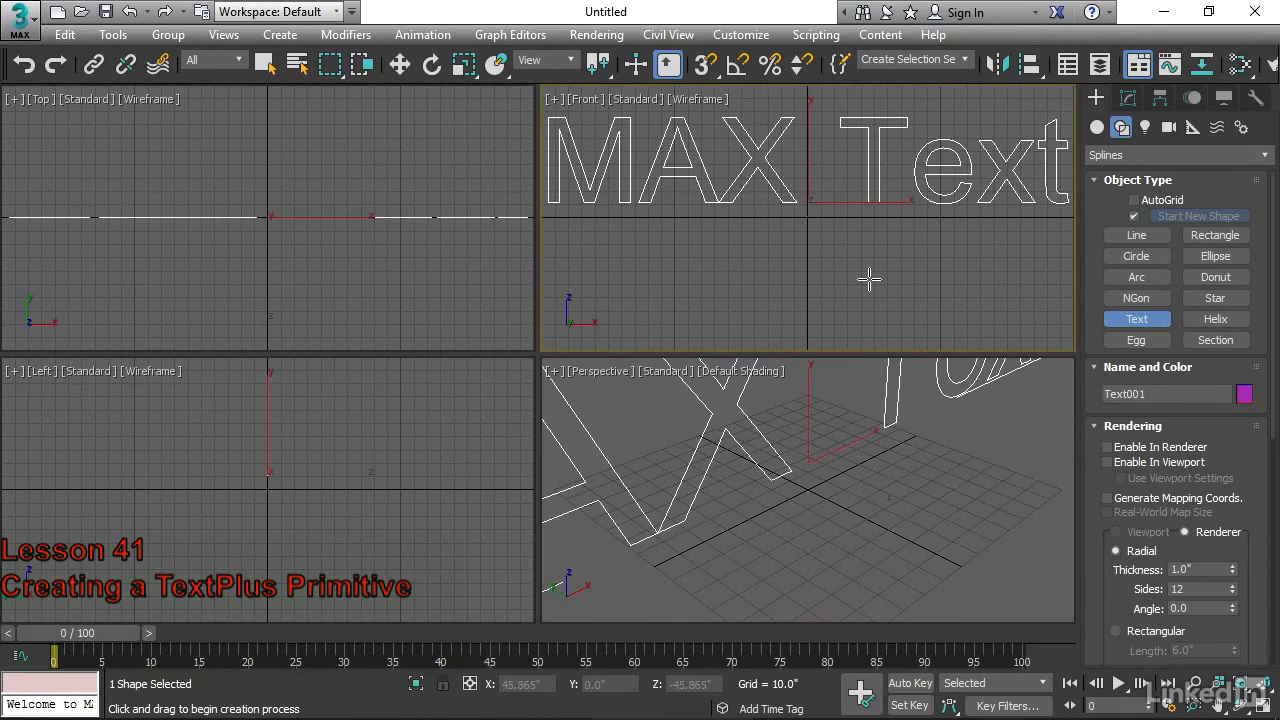
{"action": "left_click", "coordinate": [1128, 97]}
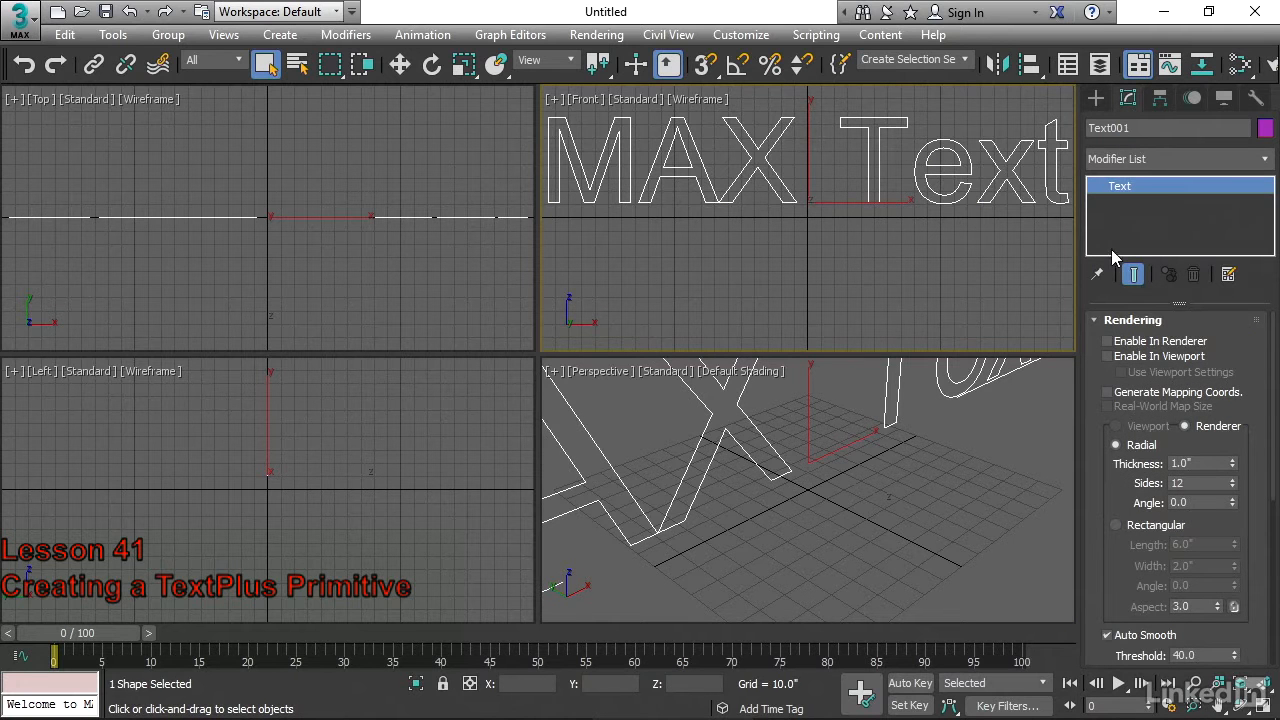
{"action": "left_click", "coordinate": [1096, 322]}
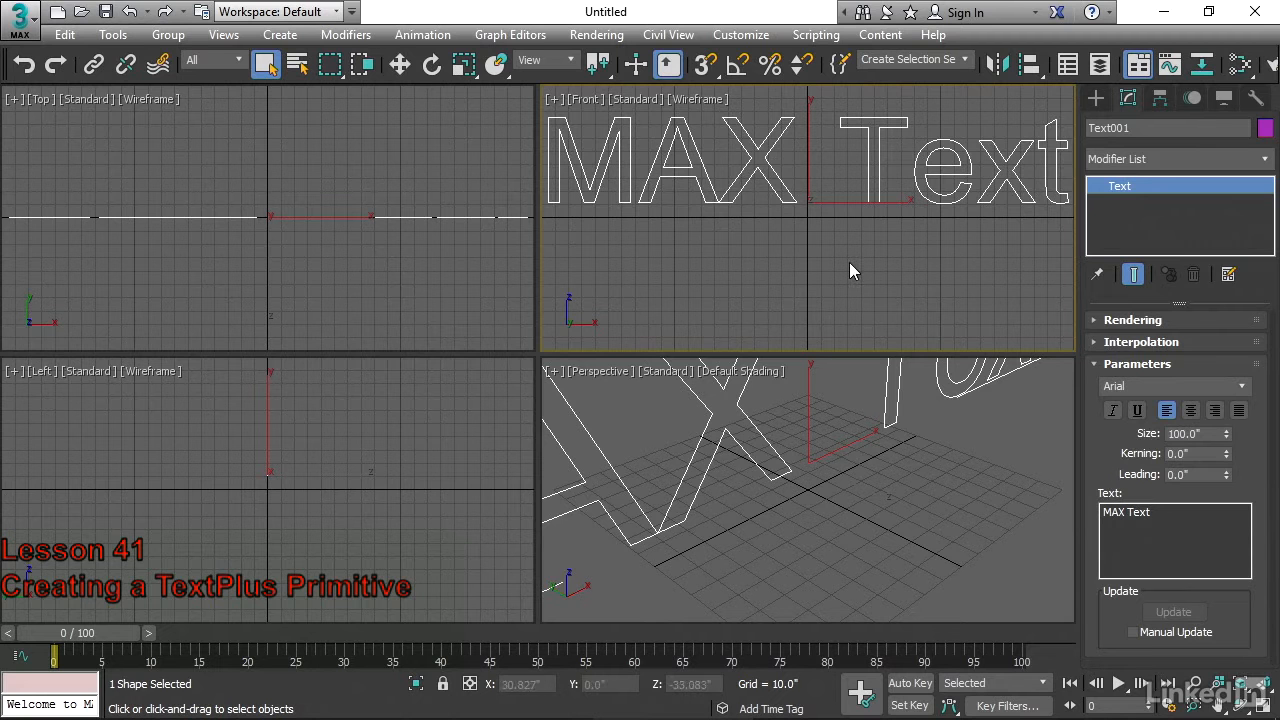
{"action": "key", "text": "Delete"}
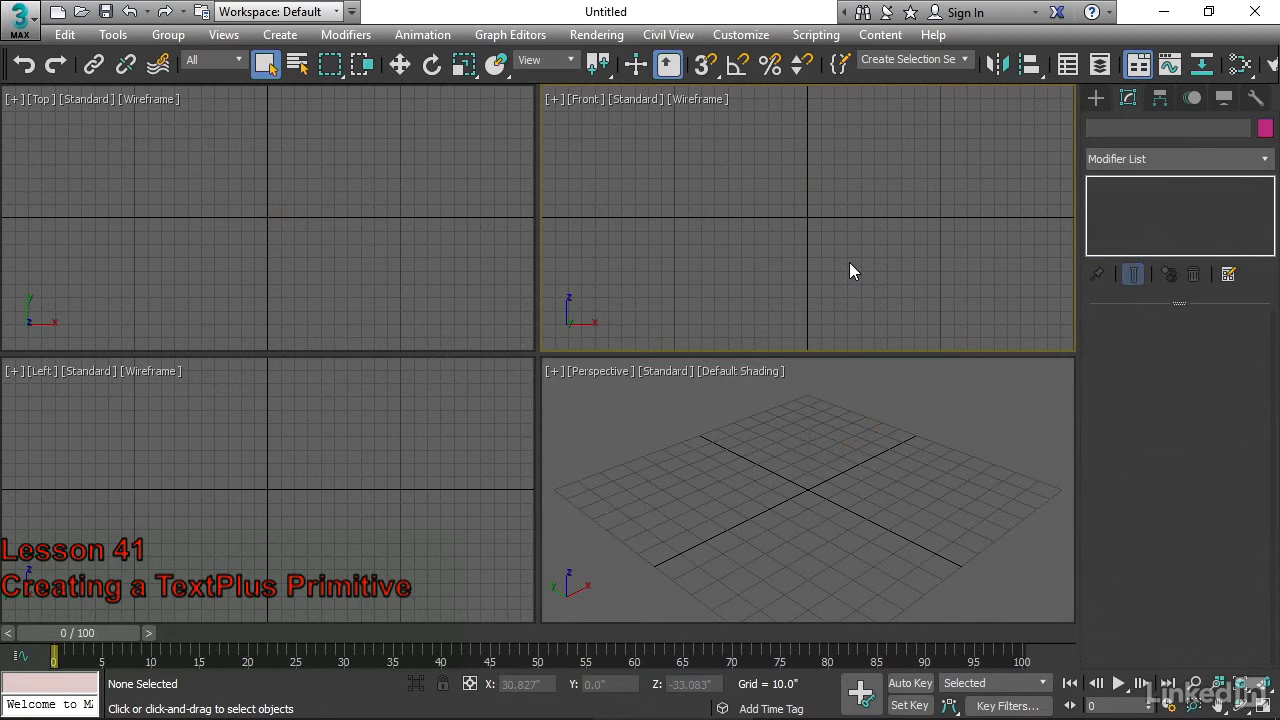
Draw a TextPlus primitive in the Front view with a region about 134" wide and 47" long
{"action": "left_click", "coordinate": [1095, 98]}
{"action": "left_click", "coordinate": [1097, 128]}
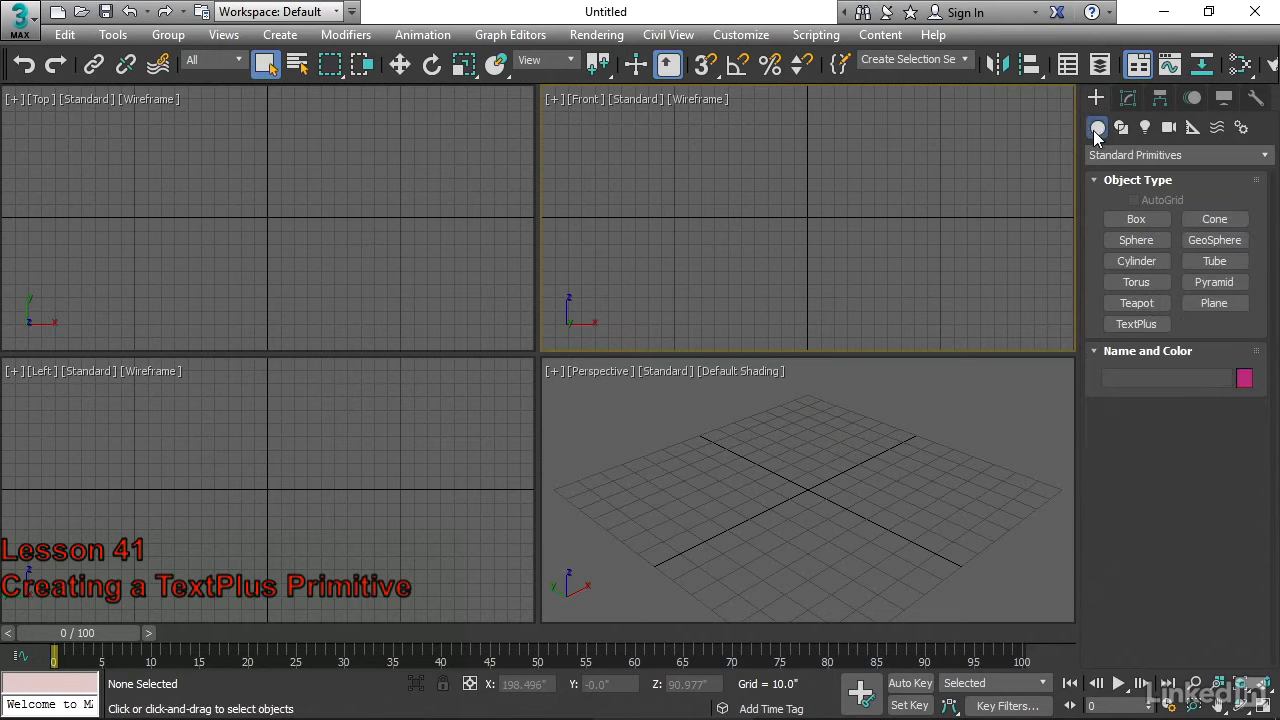
{"action": "left_click", "coordinate": [1113, 327]}
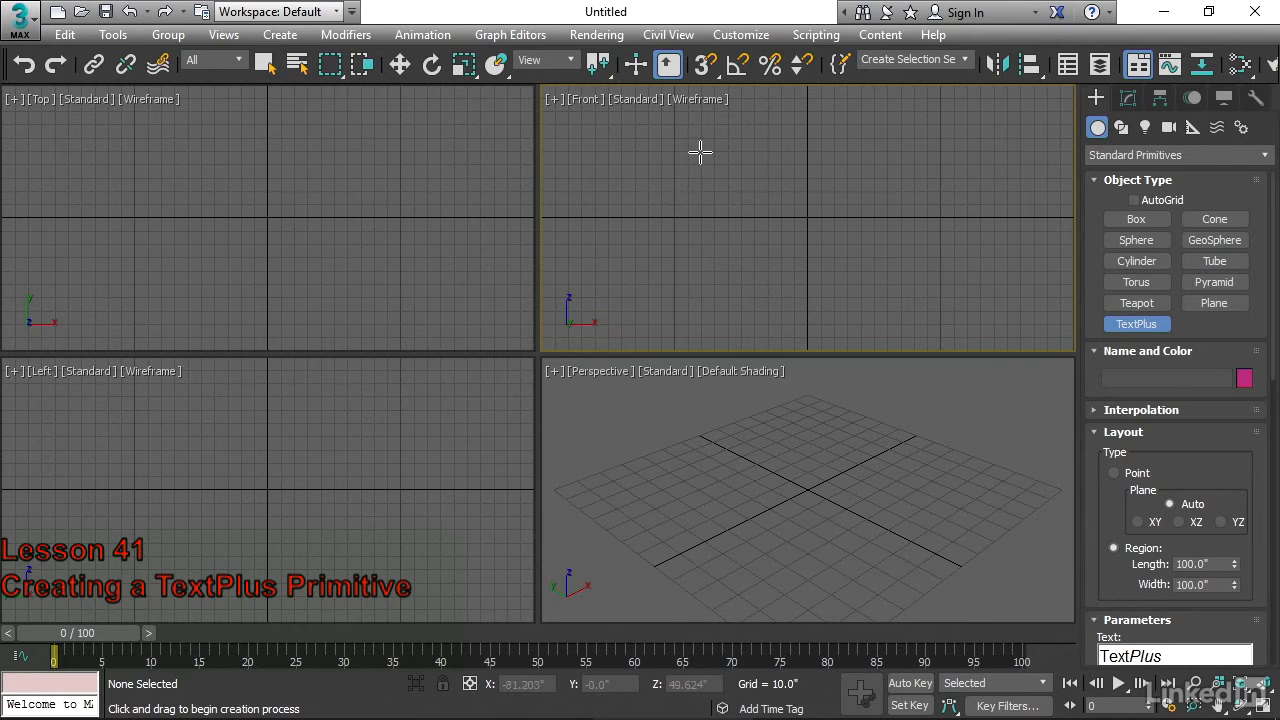
{"action": "left_click_drag", "start_coordinate": [700, 152], "coordinate": [877, 214]}
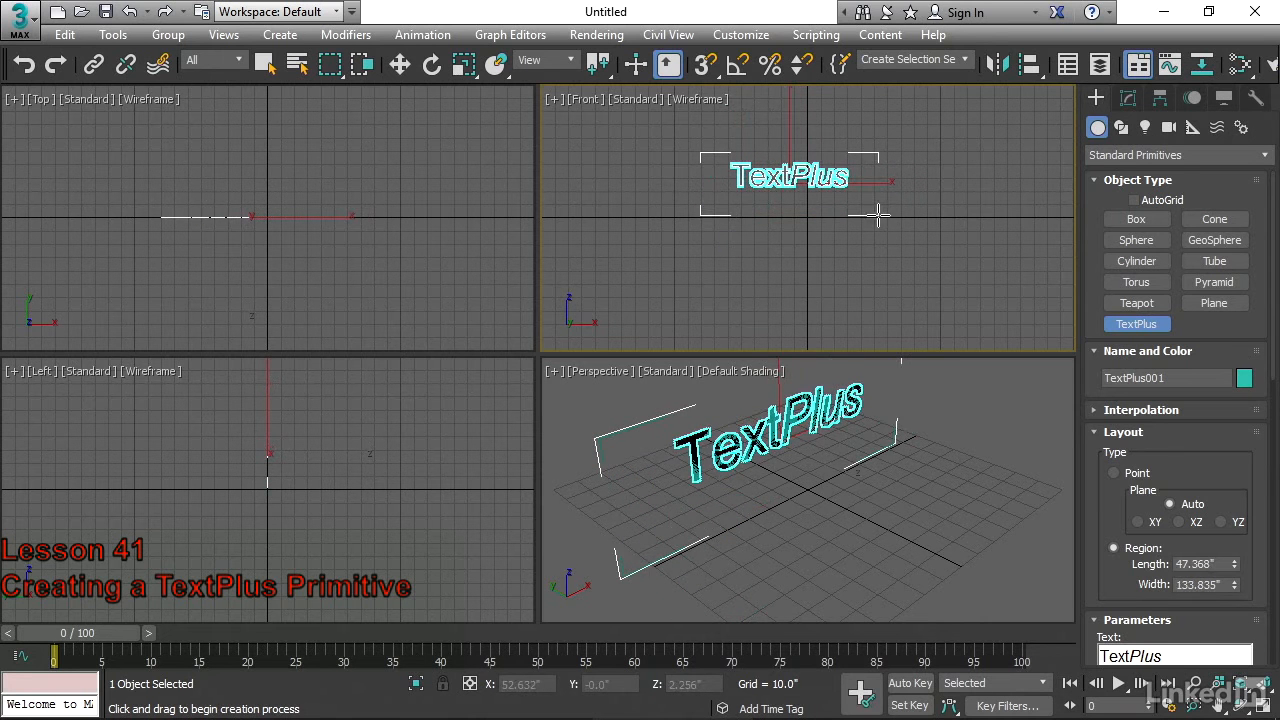
{"action": "right_click", "coordinate": [932, 267]}
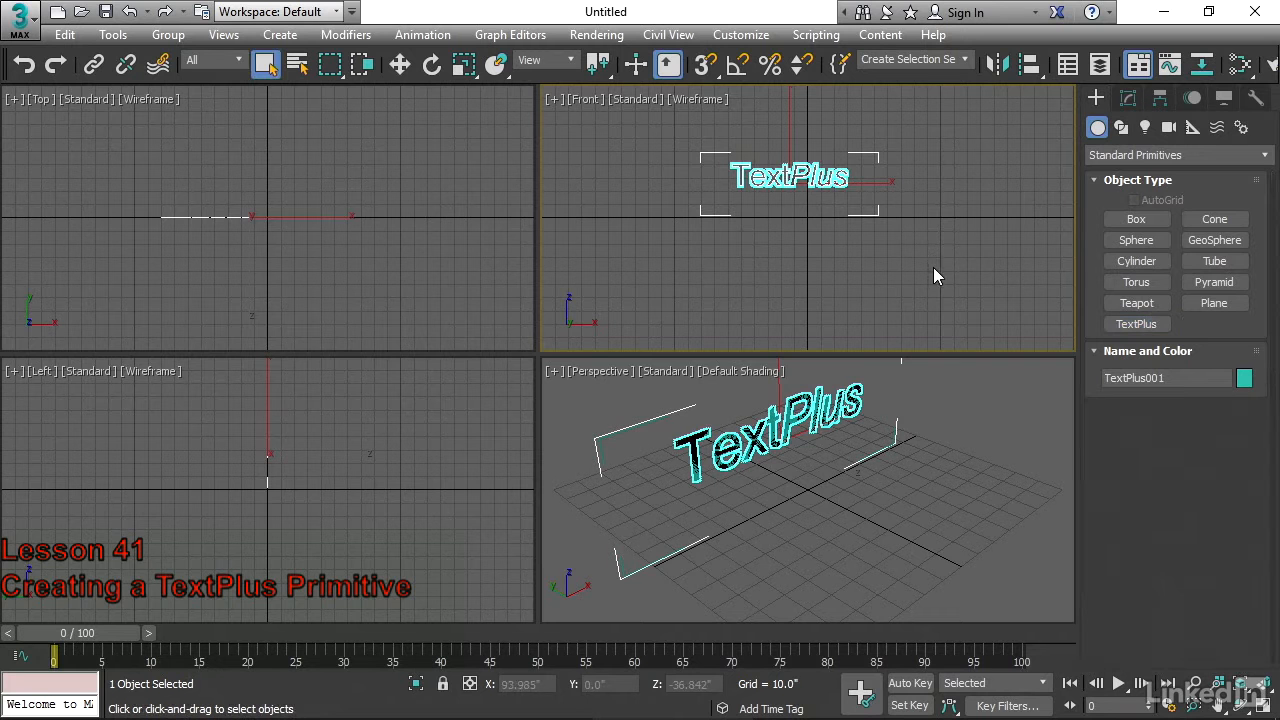
Move the TextPlus object within the Front view to about X 4.2" and Z 9.7", and deselect it
{"action": "left_click", "coordinate": [395, 65]}
{"action": "left_click_drag", "start_coordinate": [815, 158], "coordinate": [839, 178]}
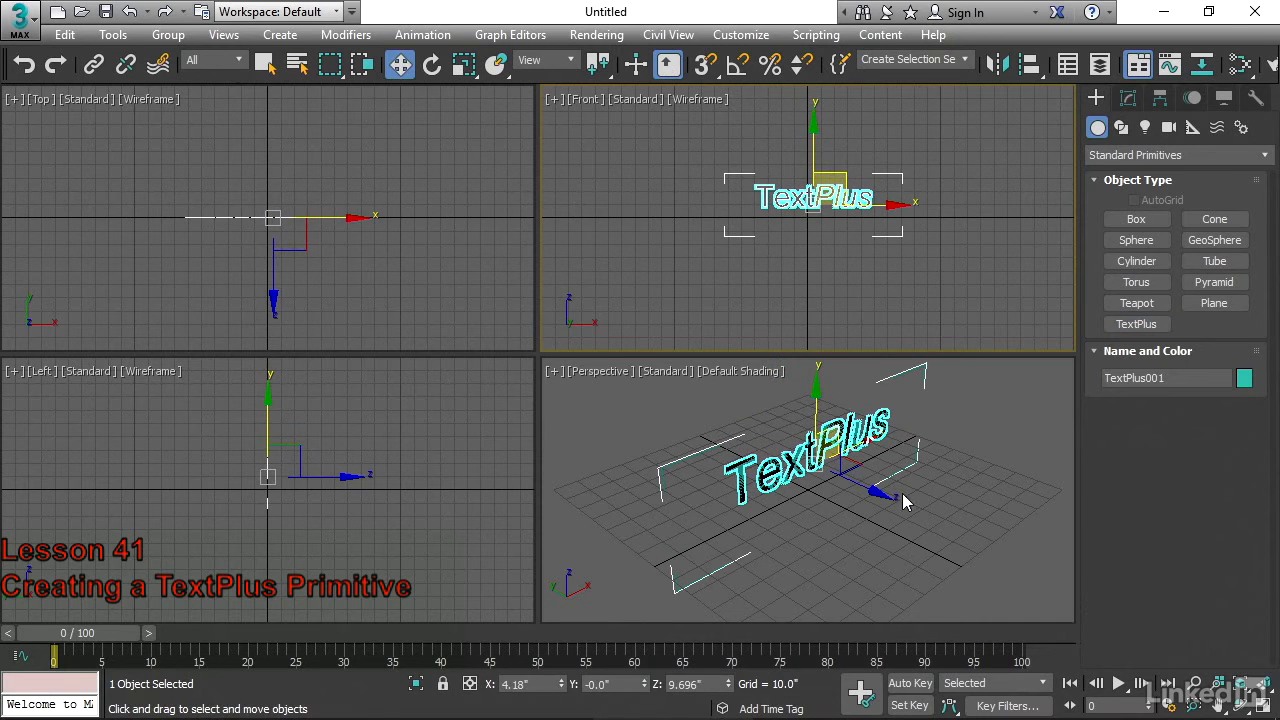
{"action": "left_click", "coordinate": [860, 545]}
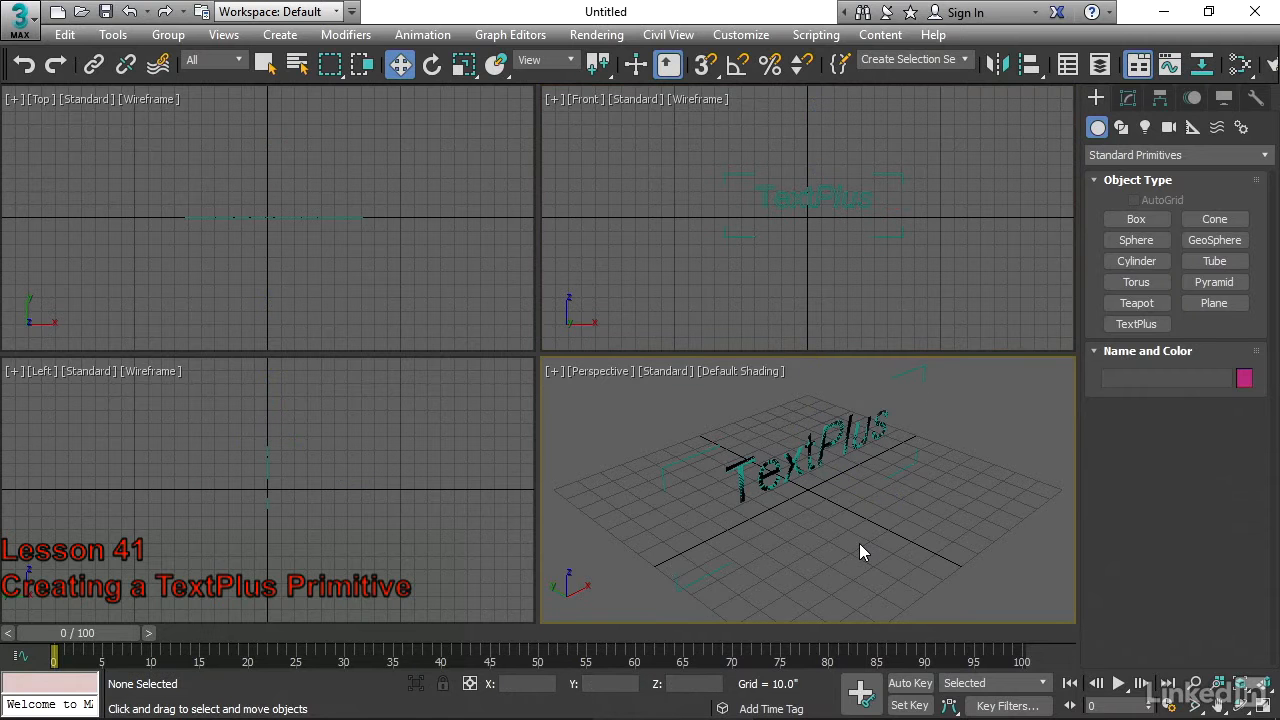
Maximize the Perspective view and show the TextPlus object's modify parameters in a widened, two-column layout
{"action": "key", "text": "alt+w"}
{"action": "middle_click_drag", "start_coordinate": [778, 392], "coordinate": [625, 395], "text": "alt"}
{"action": "middle_click_drag", "start_coordinate": [617, 350], "coordinate": [644, 389]}
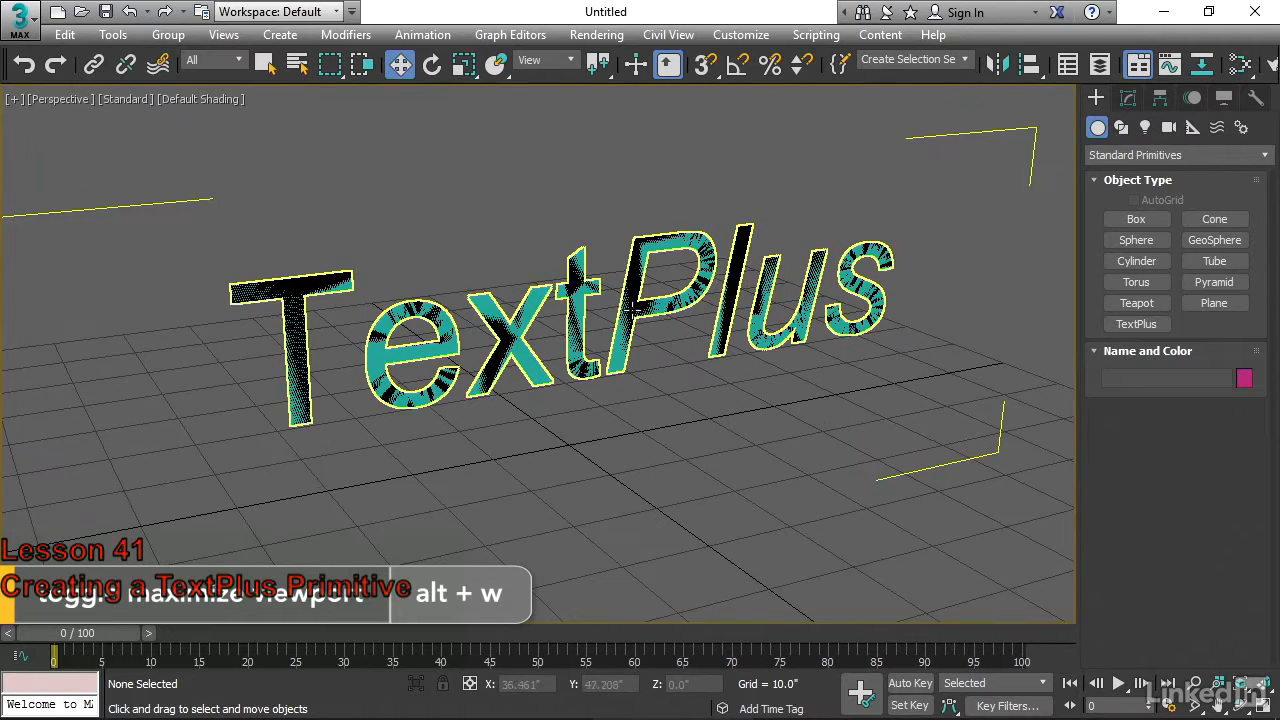
{"action": "left_click", "coordinate": [635, 312]}
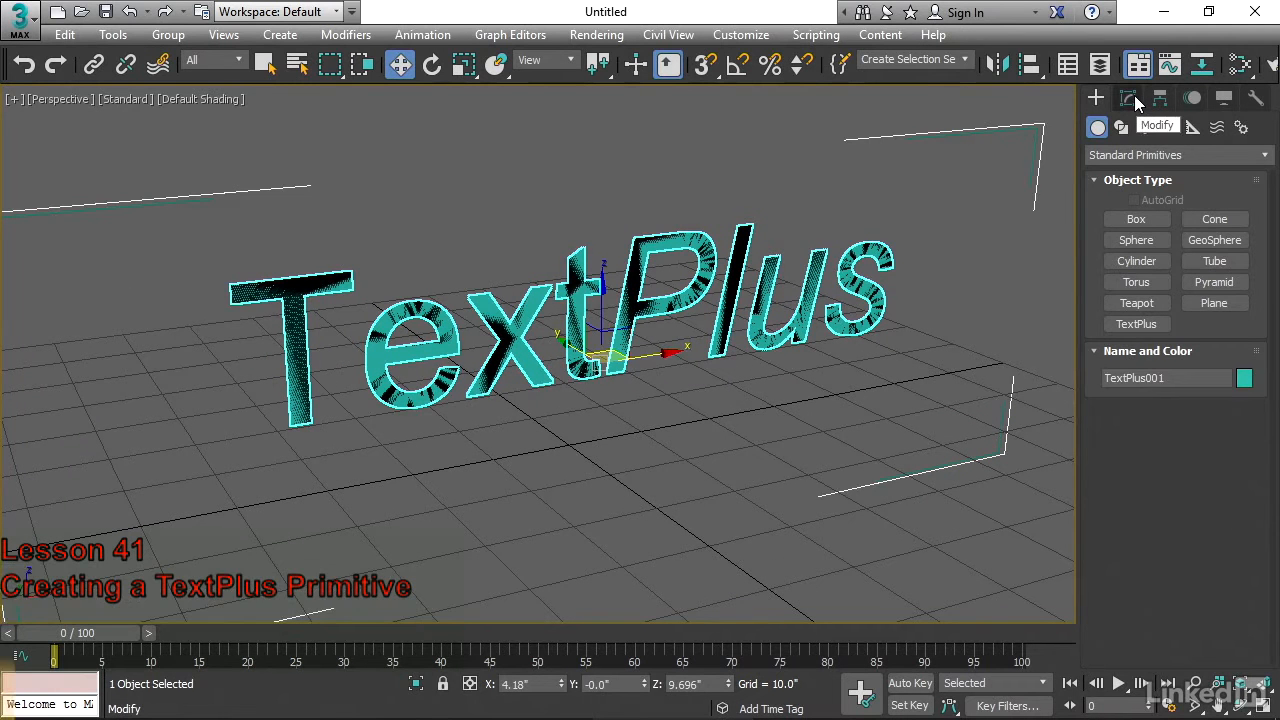
{"action": "left_click", "coordinate": [1131, 97]}
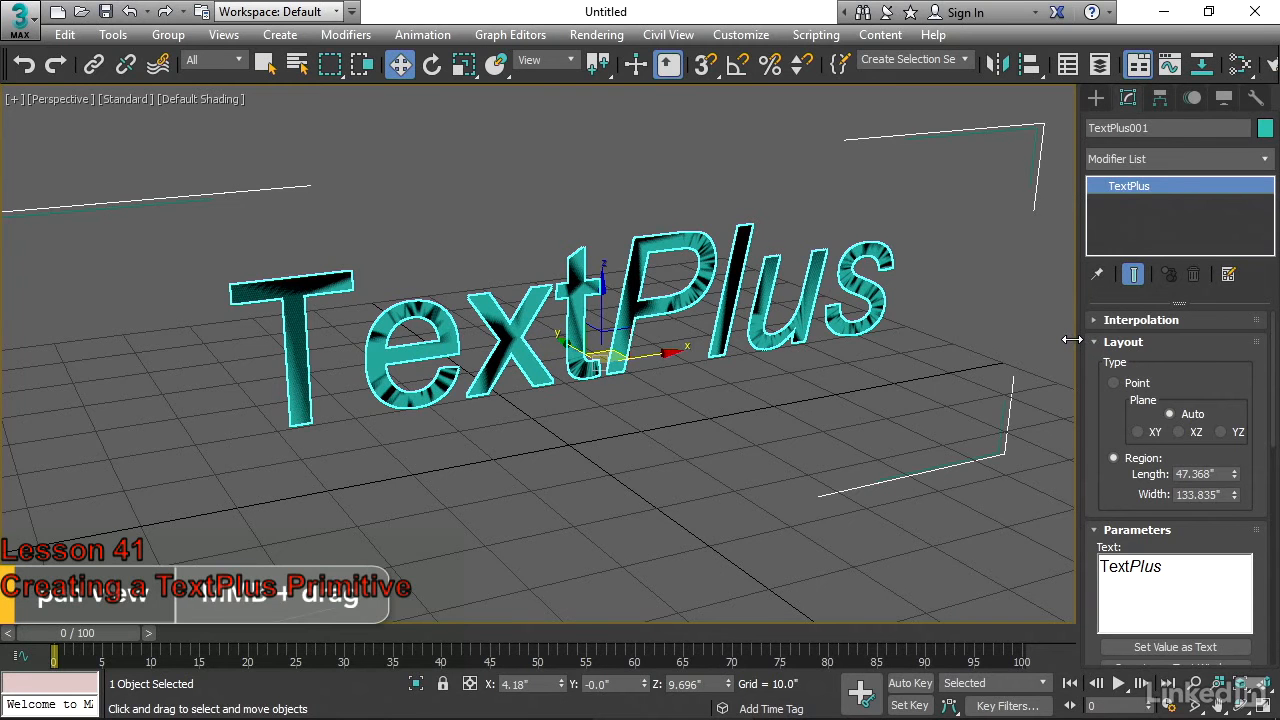
{"action": "left_click_drag", "start_coordinate": [1072, 340], "coordinate": [1020, 348]}
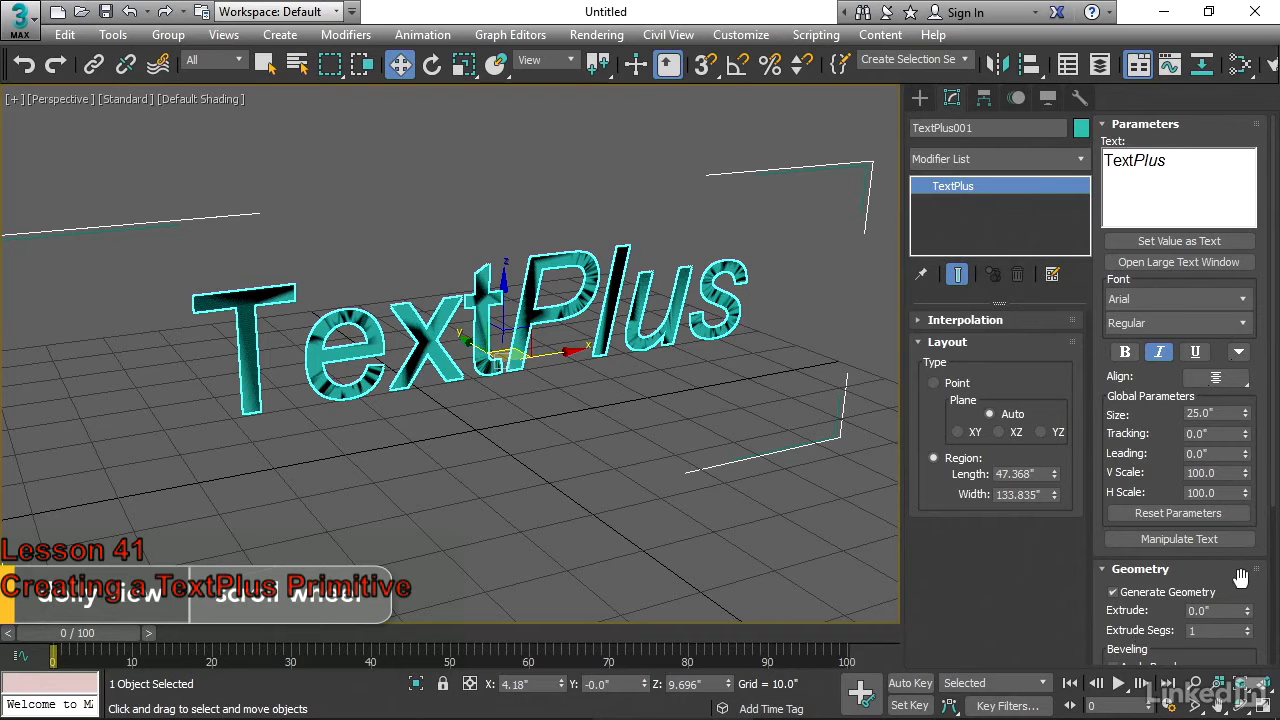
Set the TextPlus extrusion to -4" to give the letters depth
{"action": "scroll", "coordinate": [1235, 565], "scroll_direction": "down", "scroll_amount": 3}
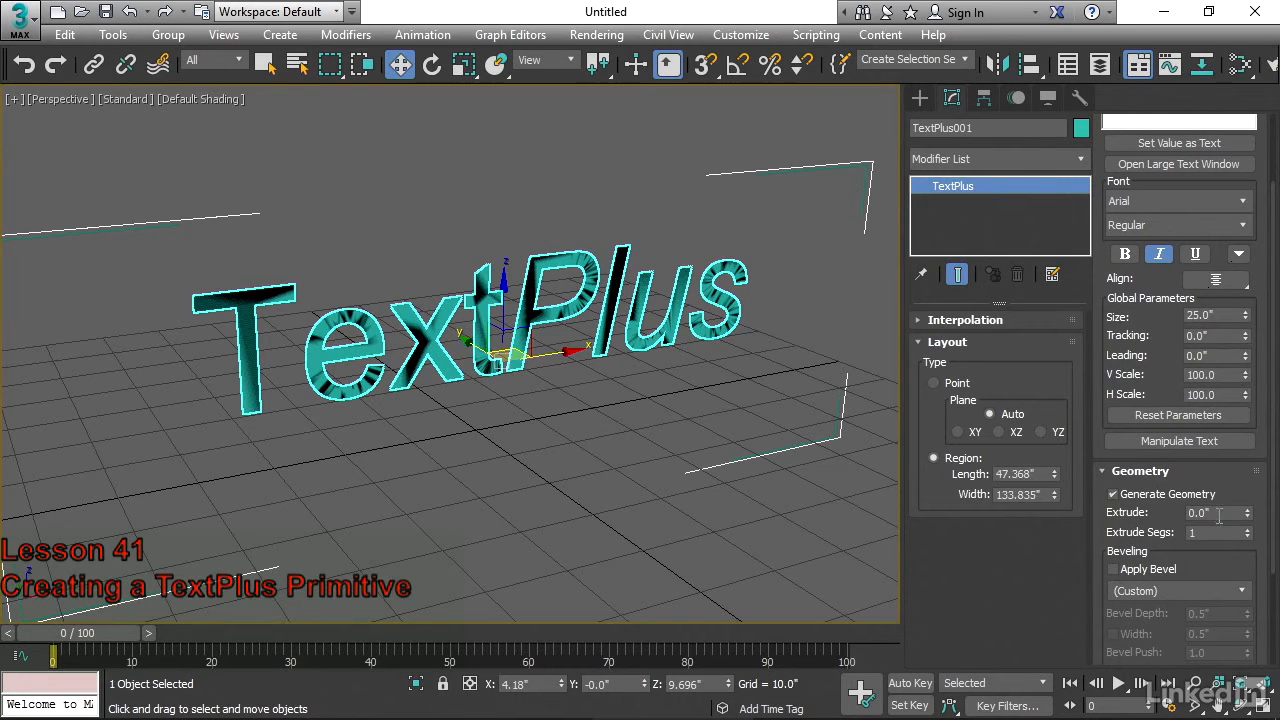
{"action": "double_click", "coordinate": [1219, 514]}
{"action": "type", "text": "-4"}
{"action": "key", "text": "Return"}
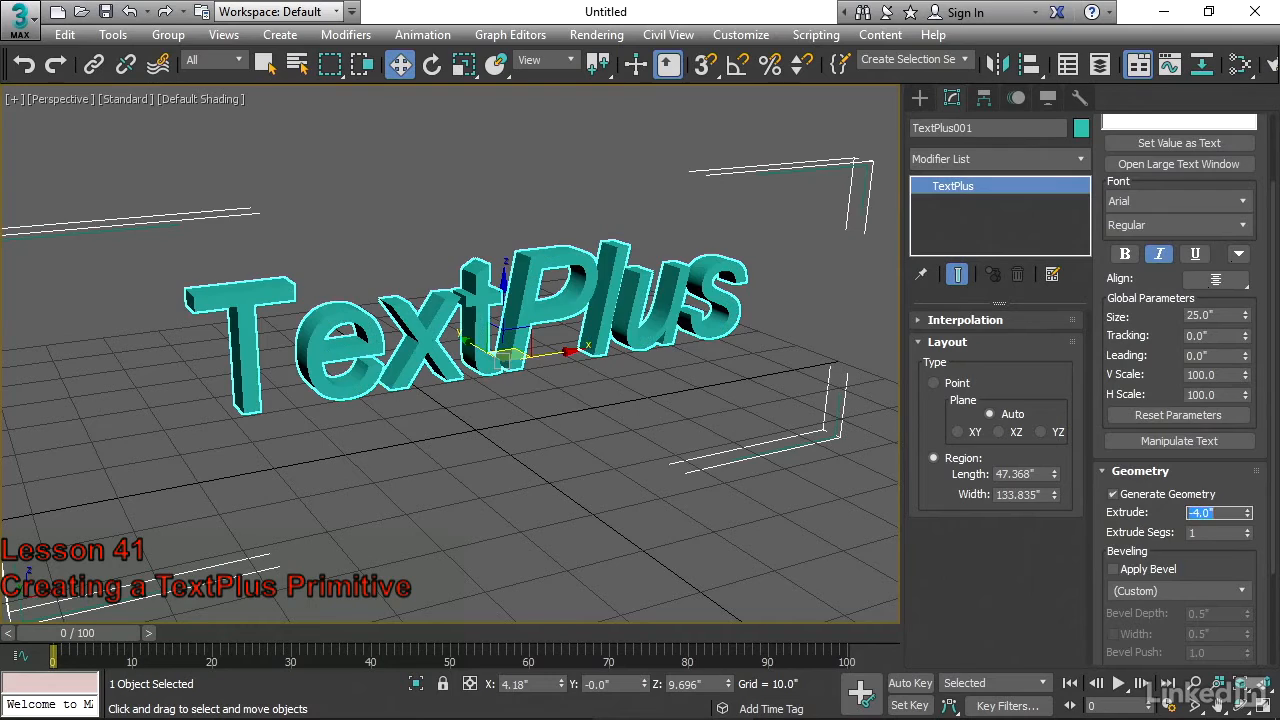
{"action": "middle_click_drag", "start_coordinate": [540, 580], "coordinate": [470, 475], "text": "alt"}
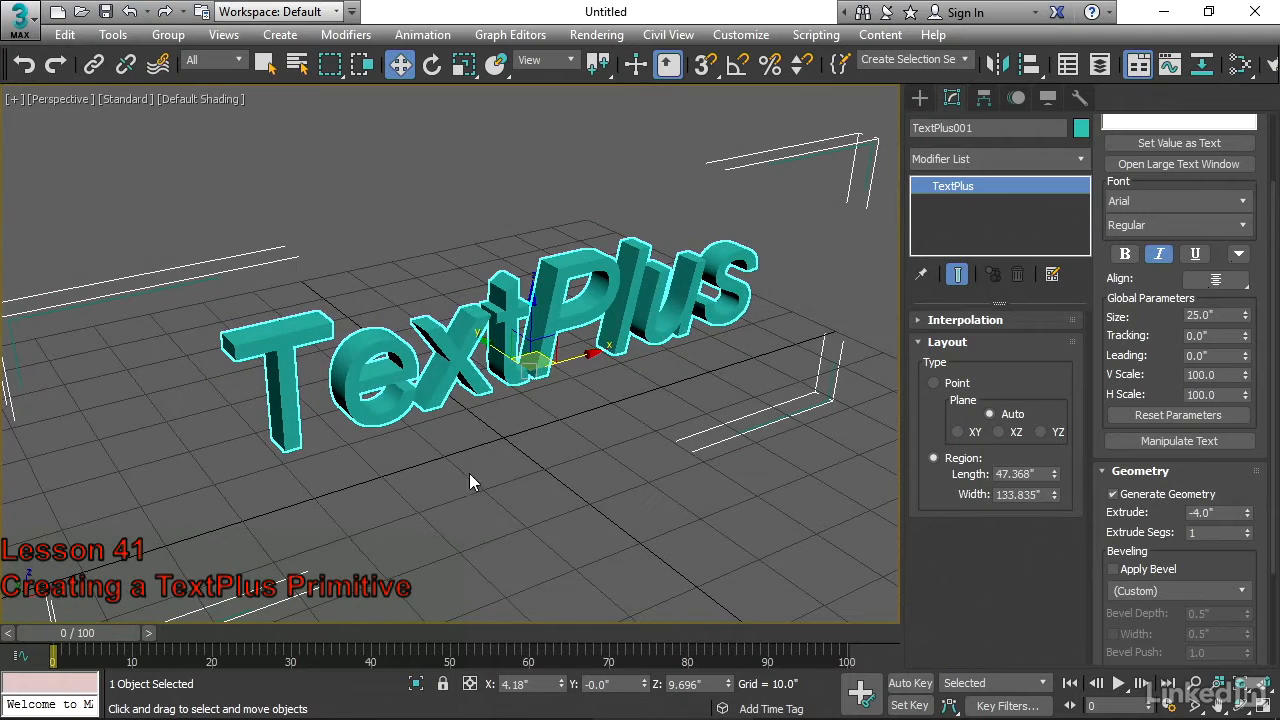
{"action": "middle_click_drag", "start_coordinate": [600, 490], "coordinate": [560, 485]}
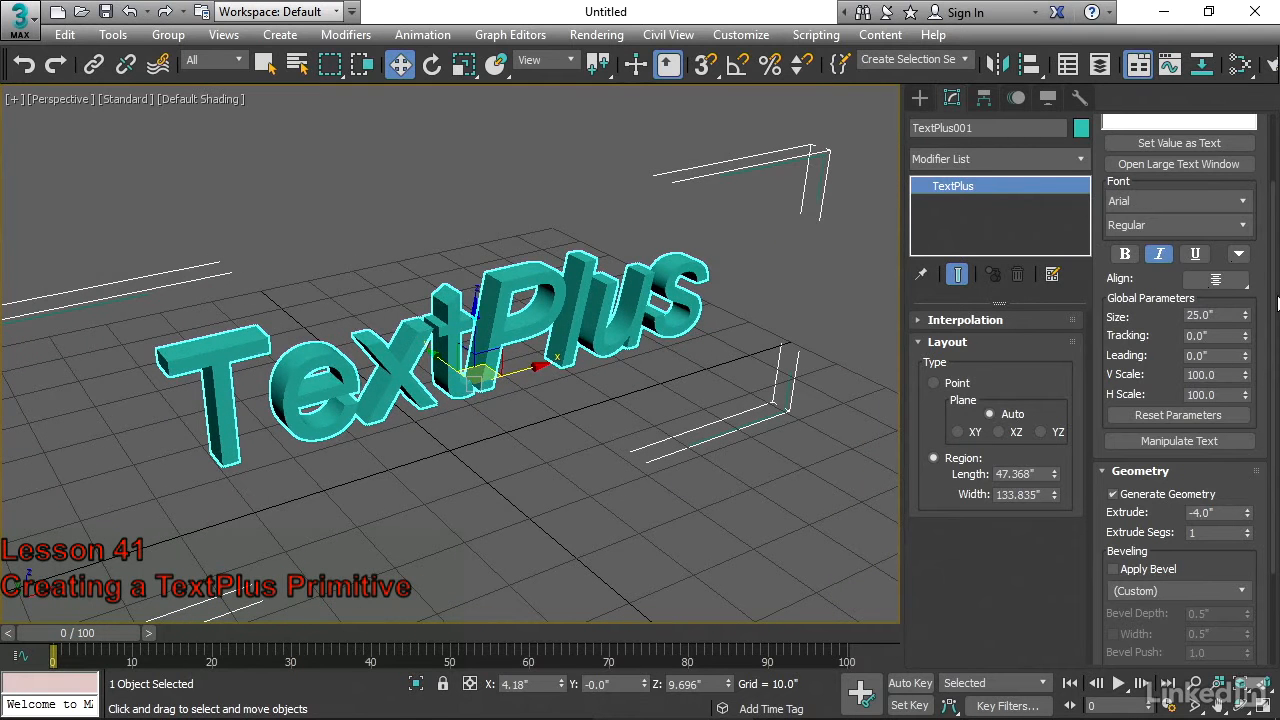
Change the font of the entire TextPlus string to Eras Bold ITC
{"action": "scroll", "coordinate": [1228, 178], "scroll_direction": "up", "scroll_amount": 3}
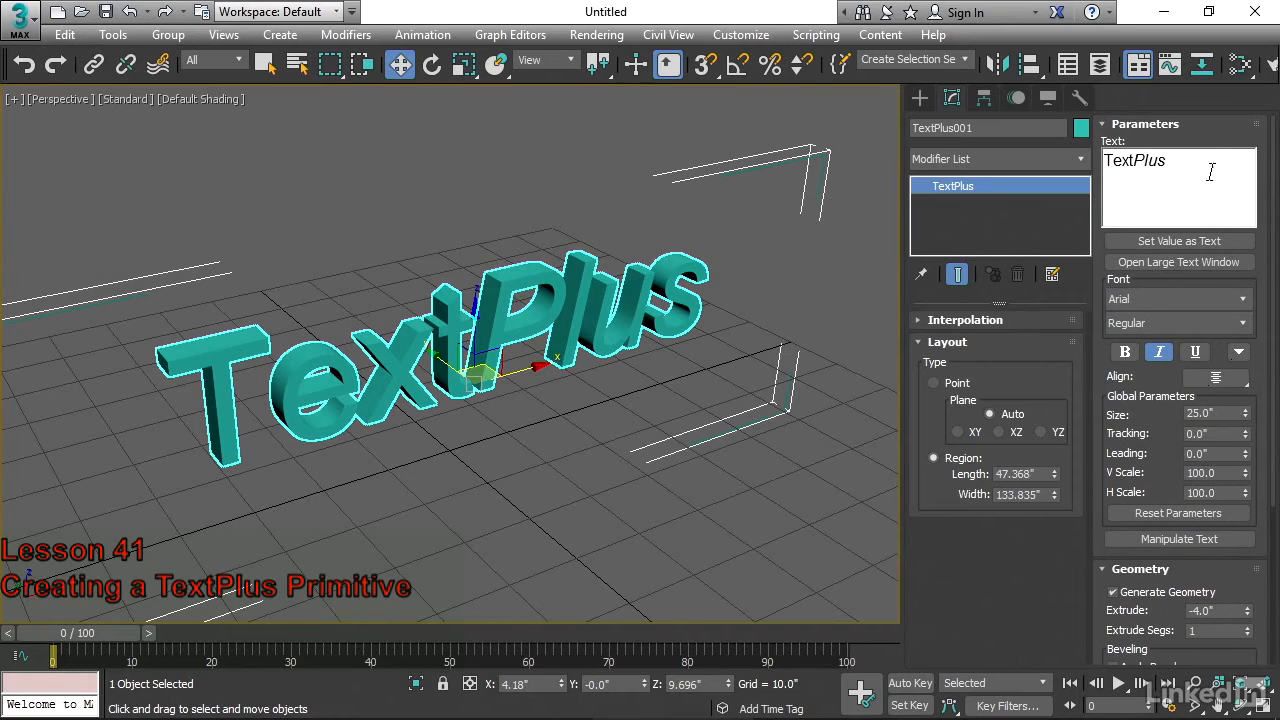
{"action": "left_click_drag", "start_coordinate": [1180, 161], "coordinate": [1098, 163]}
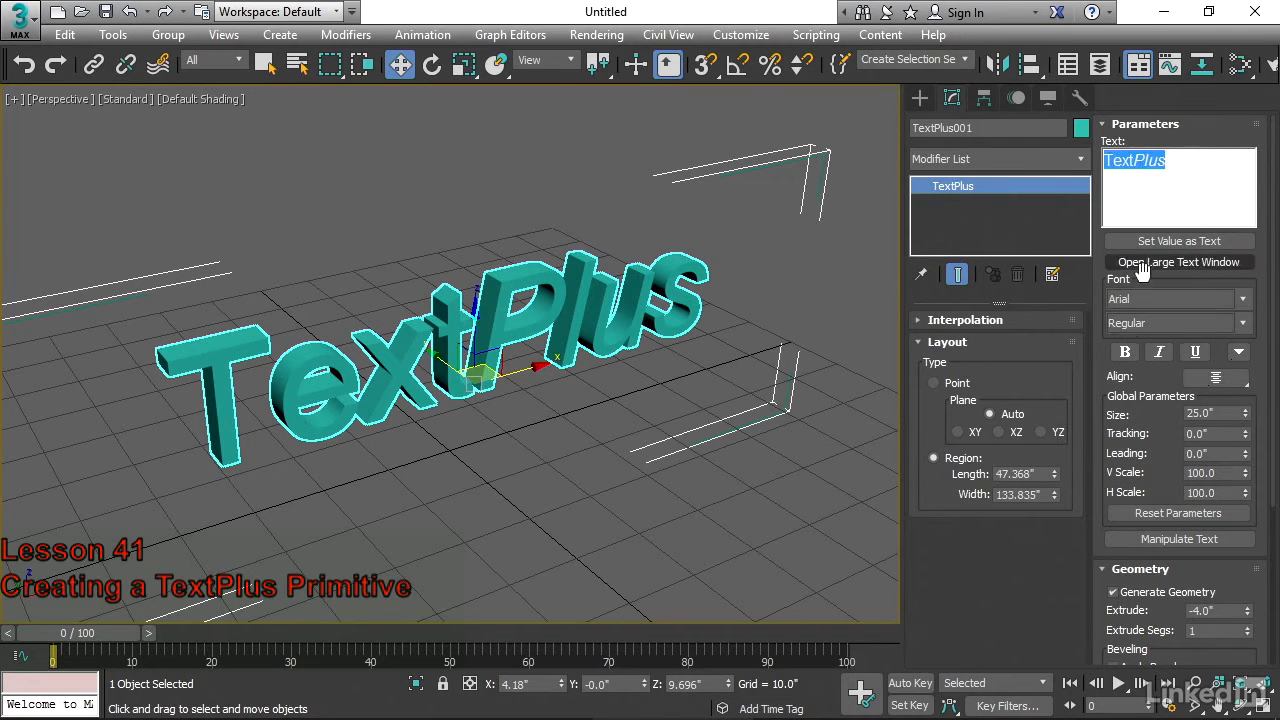
{"action": "left_click", "coordinate": [1244, 300]}
{"action": "left_click_drag", "start_coordinate": [1246, 120], "coordinate": [1249, 174]}
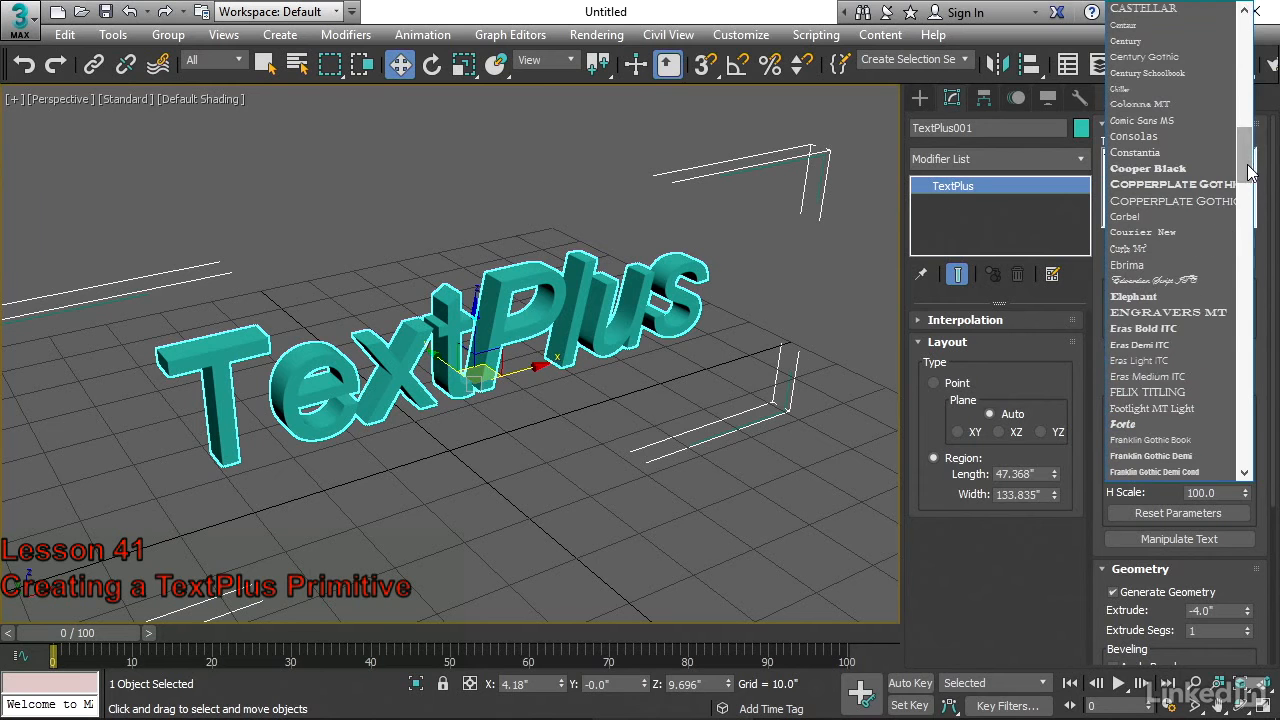
{"action": "left_click", "coordinate": [1186, 335]}
{"action": "middle_click_drag", "start_coordinate": [492, 559], "coordinate": [617, 506], "text": "alt"}
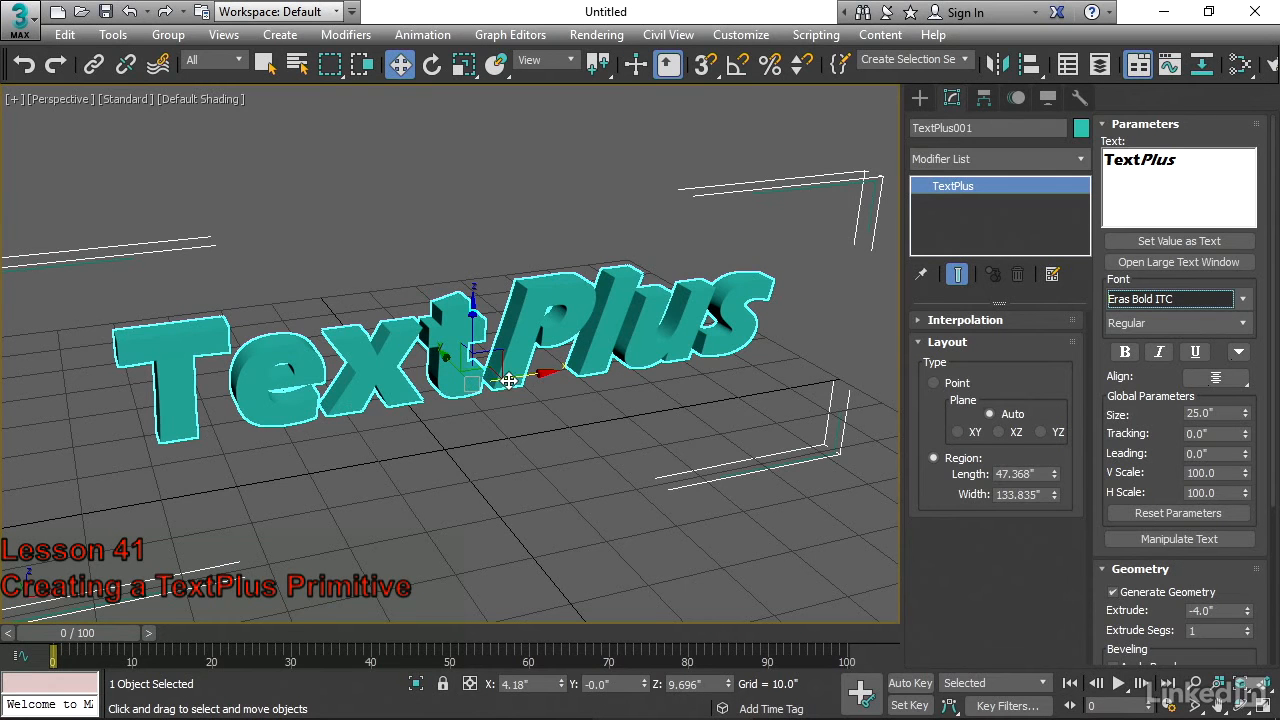
Remove the italic style from "Plus" and replace the whole text with "KinetEco"
{"action": "left_click_drag", "start_coordinate": [1177, 158], "coordinate": [1147, 152]}
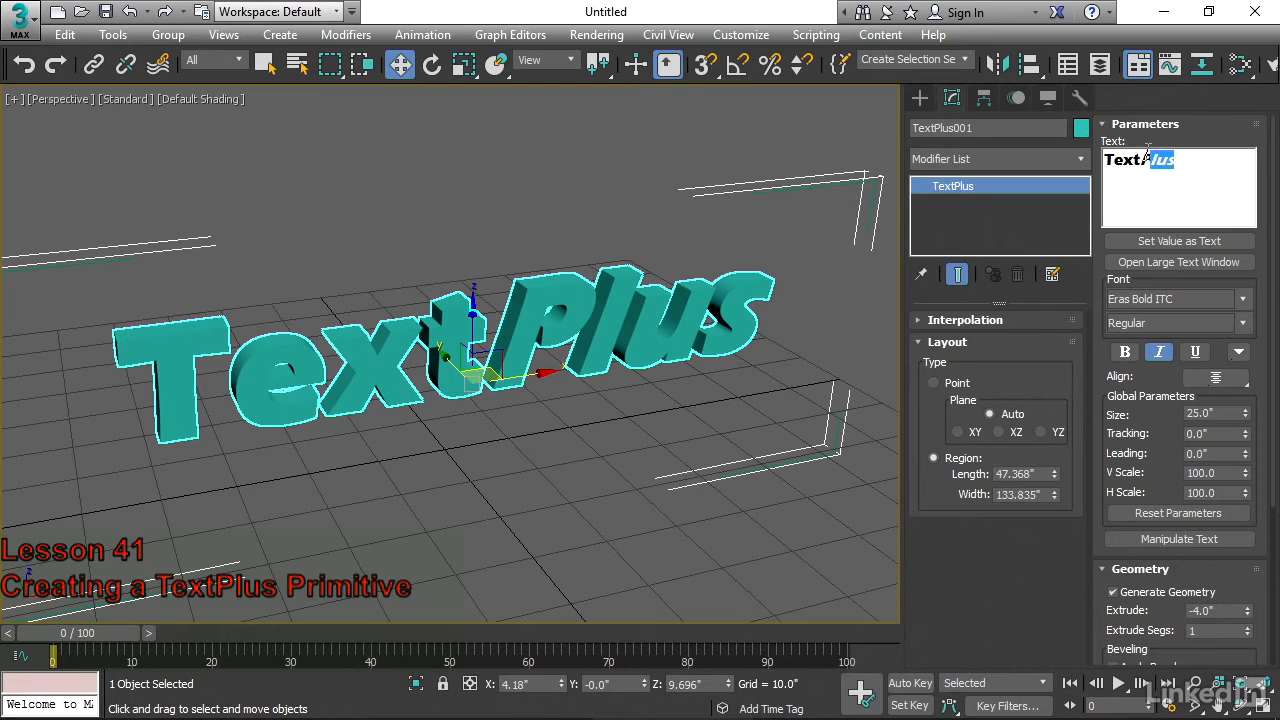
{"action": "left_click", "coordinate": [1160, 352]}
{"action": "left_click_drag", "start_coordinate": [1188, 160], "coordinate": [1097, 165]}
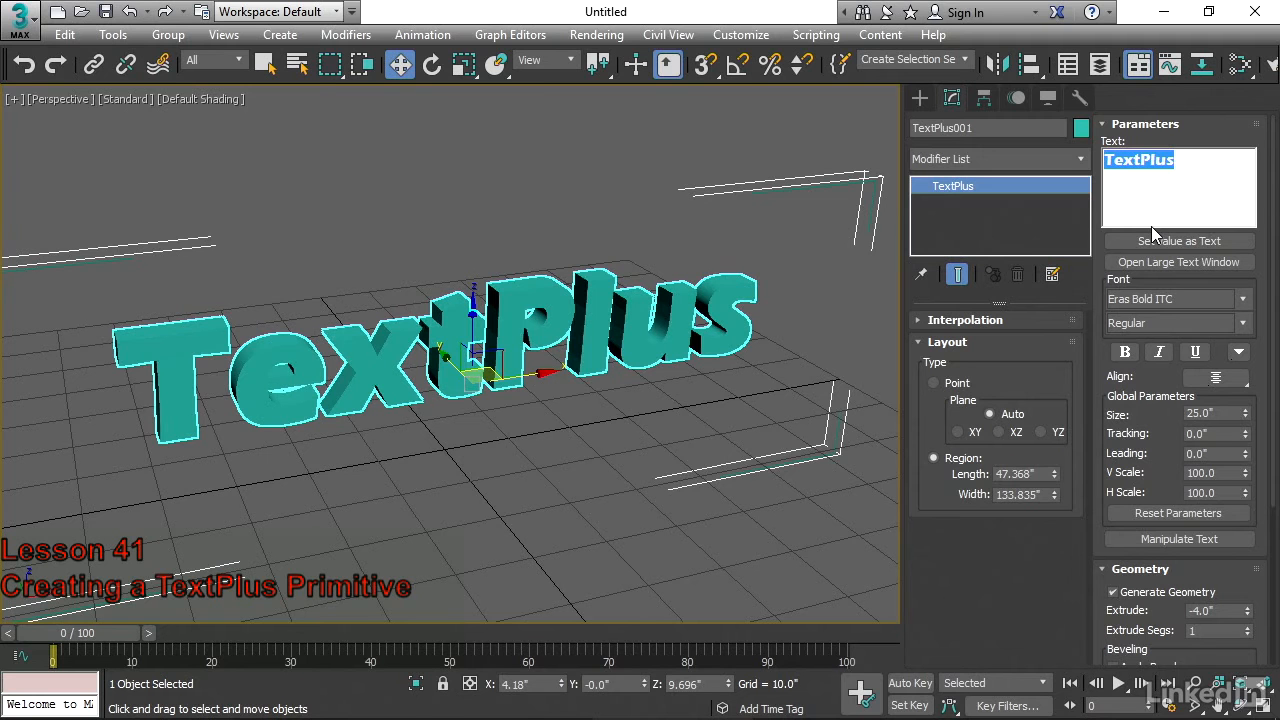
{"action": "type", "text": "KinetEco"}
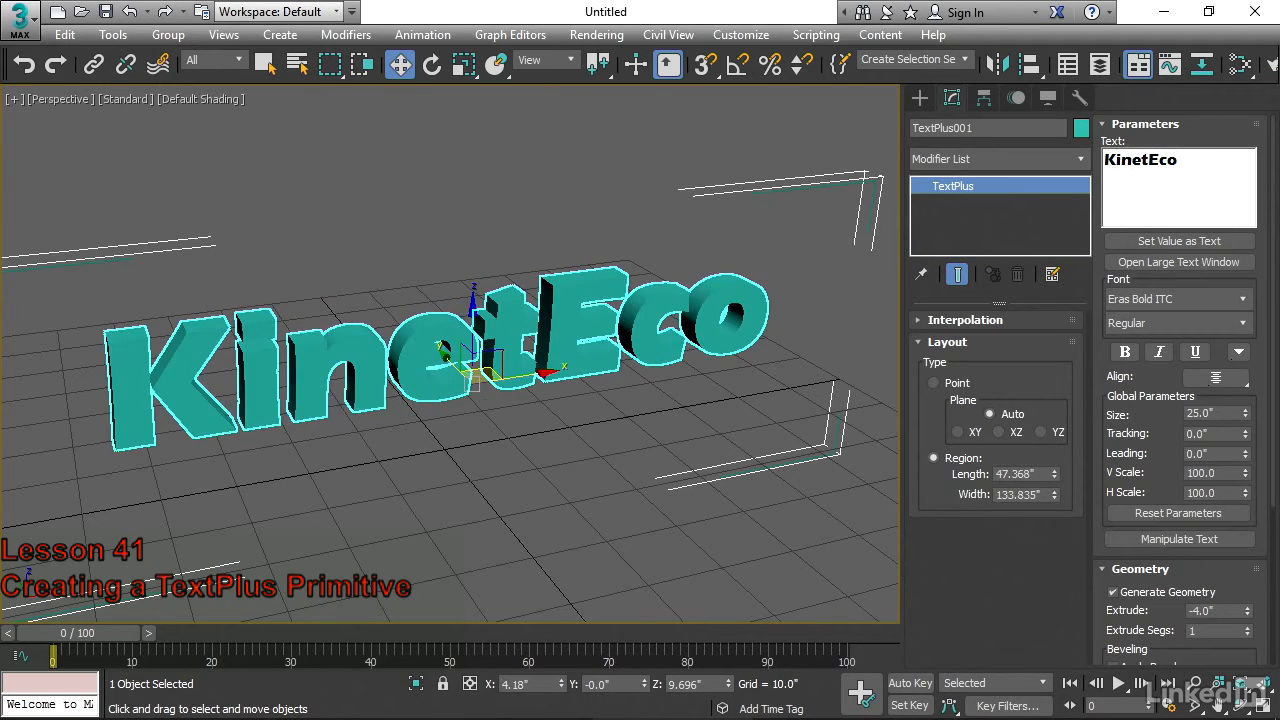
Set the text's size to 22", tracking to 2.96" and horizontal scale to 43
{"action": "middle_click_drag", "start_coordinate": [796, 519], "coordinate": [792, 505]}
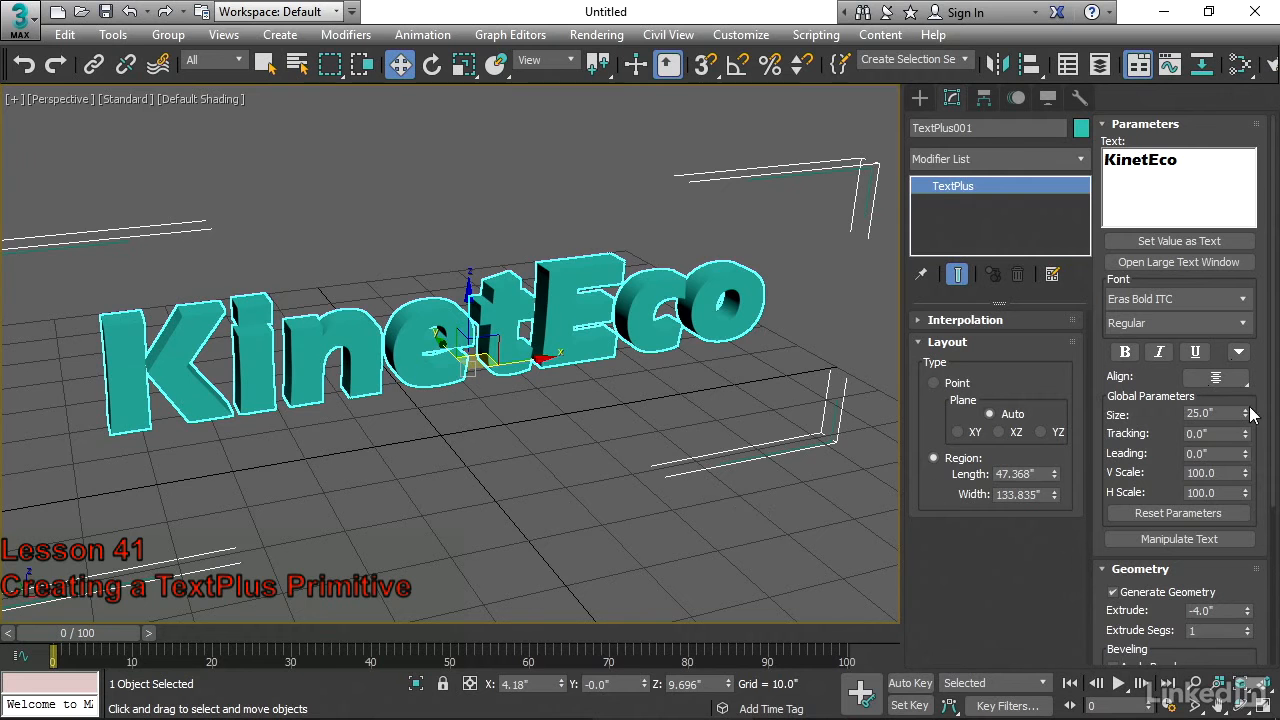
{"action": "left_click_drag", "start_coordinate": [1246, 413], "coordinate": [1222, 140]}
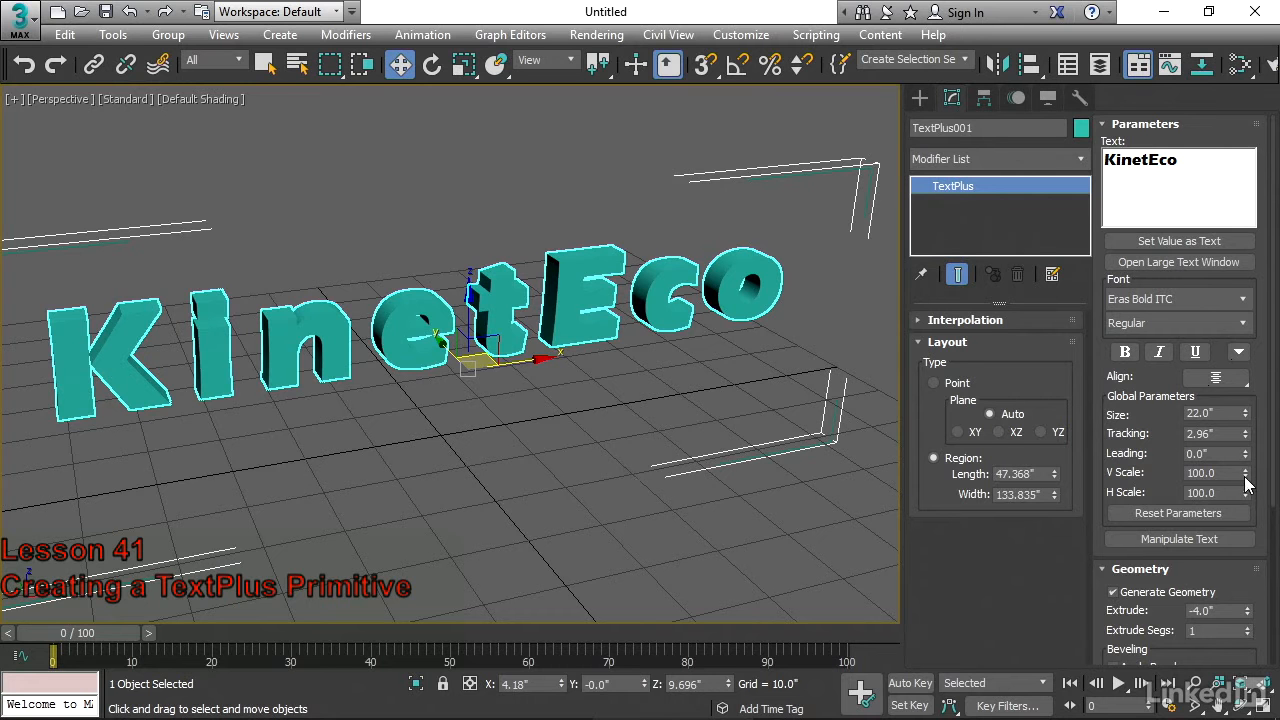
{"action": "left_click_drag", "start_coordinate": [1245, 494], "coordinate": [1247, 545]}
{"action": "middle_click_drag", "start_coordinate": [413, 433], "coordinate": [404, 448]}
{"action": "scroll", "coordinate": [404, 448], "scroll_direction": "up", "scroll_amount": 3}
{"action": "middle_click_drag", "start_coordinate": [462, 398], "coordinate": [475, 422]}
{"action": "scroll", "coordinate": [475, 422], "scroll_direction": "down", "scroll_amount": 3}
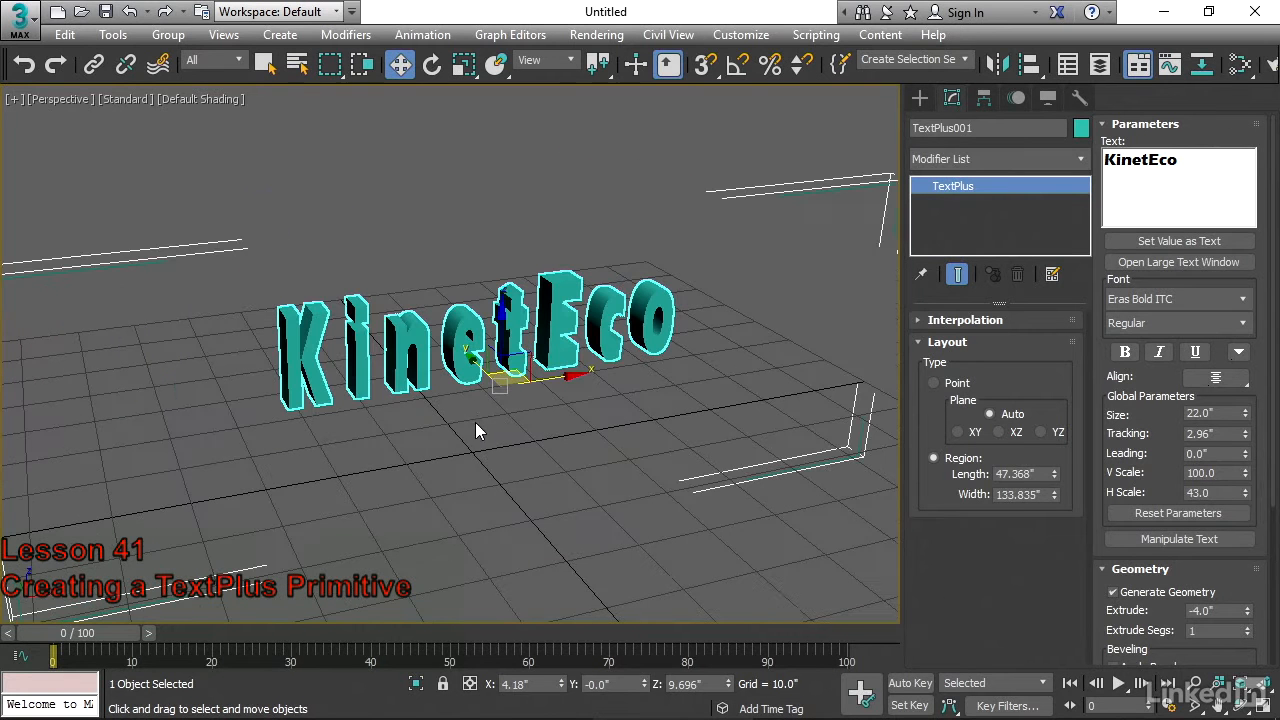
Reset all global and per-character text parameters for all characters, including the global V and H scales
{"action": "left_click", "coordinate": [1122, 511]}
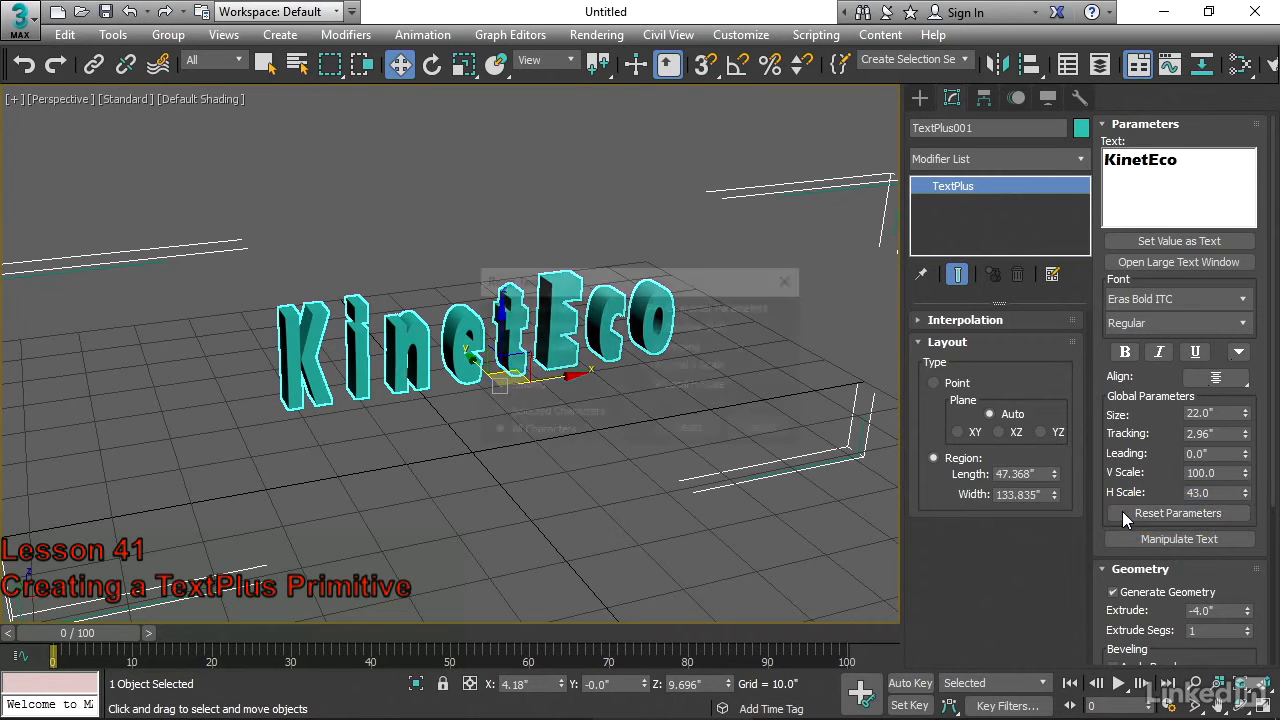
{"action": "left_click", "coordinate": [497, 326]}
{"action": "left_click", "coordinate": [497, 346]}
{"action": "left_click", "coordinate": [497, 327]}
{"action": "left_click", "coordinate": [497, 346]}
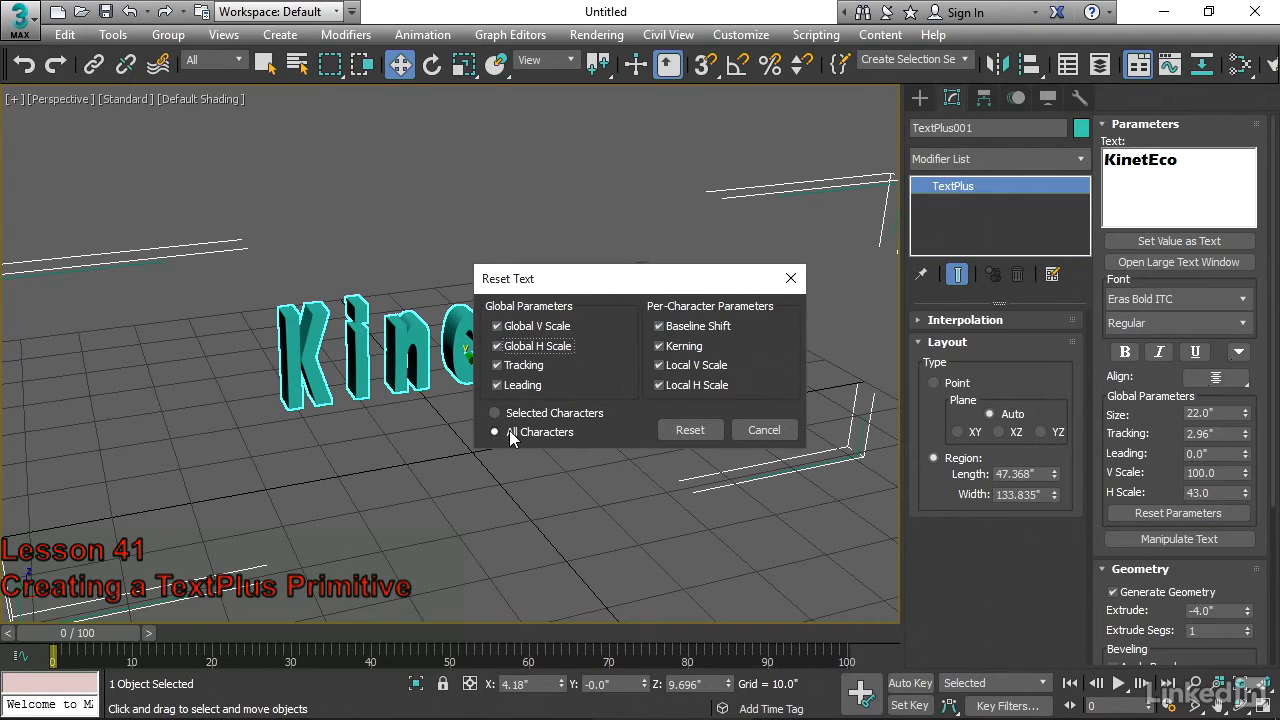
{"action": "left_click", "coordinate": [689, 430]}
{"action": "mouse_move", "coordinate": [679, 514]}
{"action": "middle_mouse_down", "text": "alt"}
{"action": "mouse_move", "coordinate": [654, 517]}
{"action": "mouse_move", "coordinate": [600, 466]}
{"action": "mouse_move", "coordinate": [643, 517]}
{"action": "mouse_move", "coordinate": [700, 525]}
{"action": "middle_mouse_up", "text": "alt"}
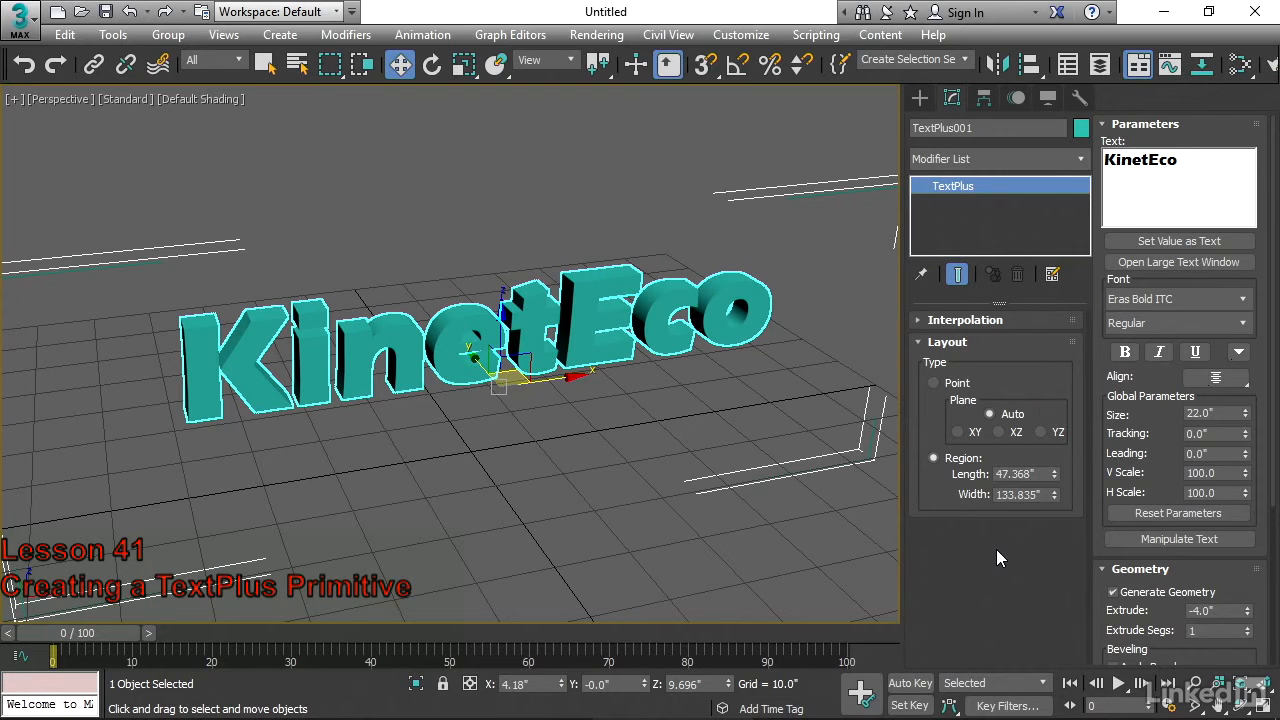
Enable Manipulate Text and select the letter K to expose its per-character handles
{"action": "left_click", "coordinate": [1128, 543]}
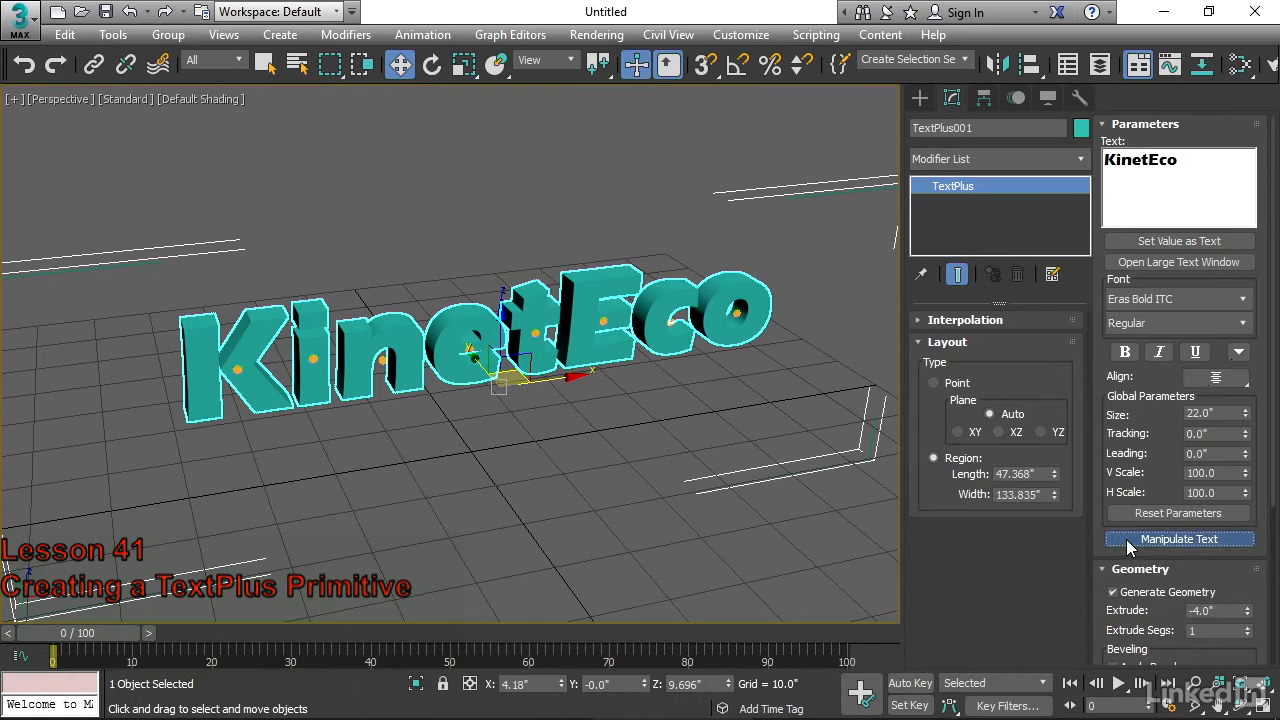
{"action": "left_click", "coordinate": [237, 369]}
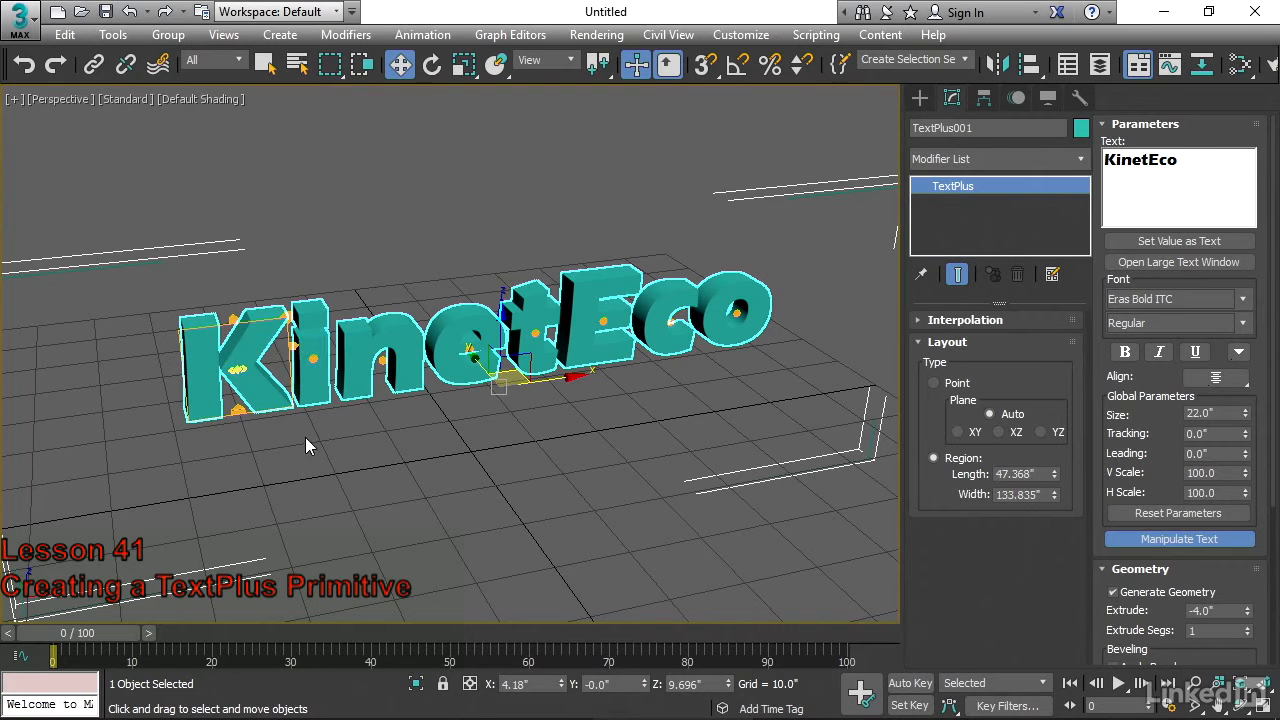
{"action": "middle_click_drag", "start_coordinate": [305, 432], "coordinate": [451, 503]}
{"action": "scroll", "coordinate": [417, 457], "scroll_direction": "up", "scroll_amount": 5}
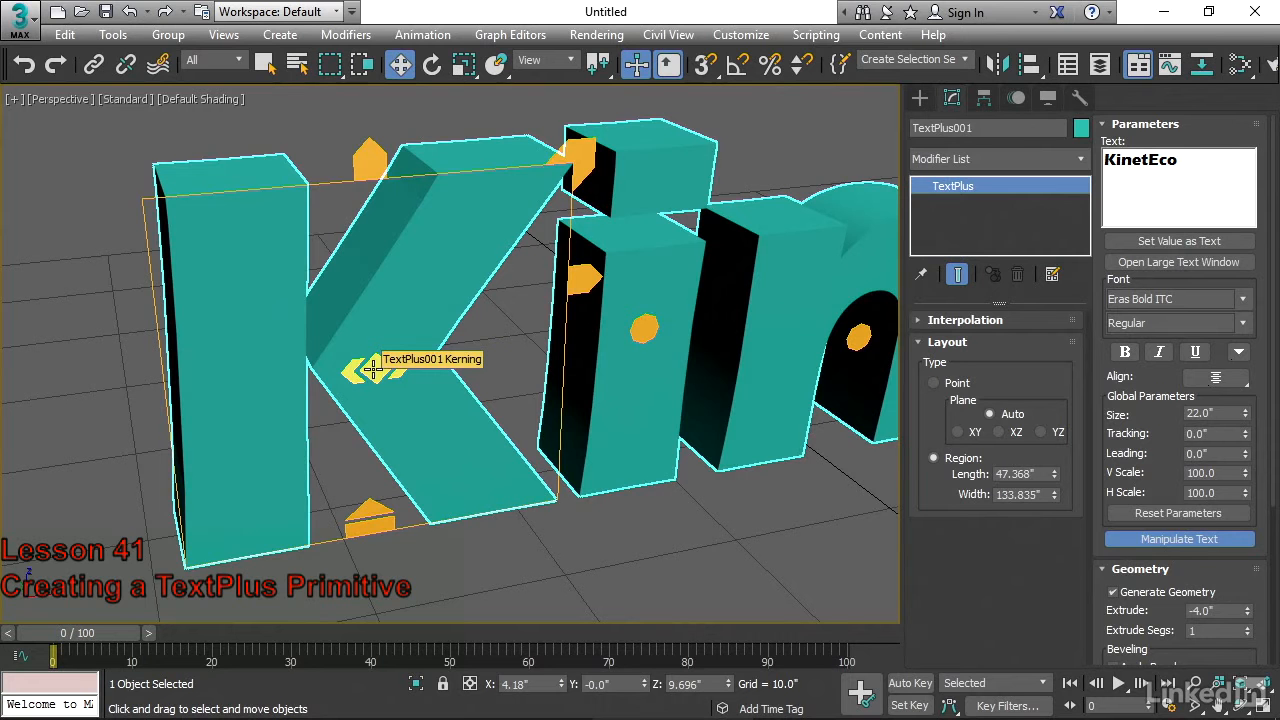
Adjust the kerning of the letters K and i slightly using their per-character handles
{"action": "mouse_move", "coordinate": [375, 368]}
{"action": "left_mouse_down"}
{"action": "mouse_move", "coordinate": [418, 364]}
{"action": "mouse_move", "coordinate": [154, 405]}
{"action": "mouse_move", "coordinate": [371, 371]}
{"action": "left_mouse_up"}
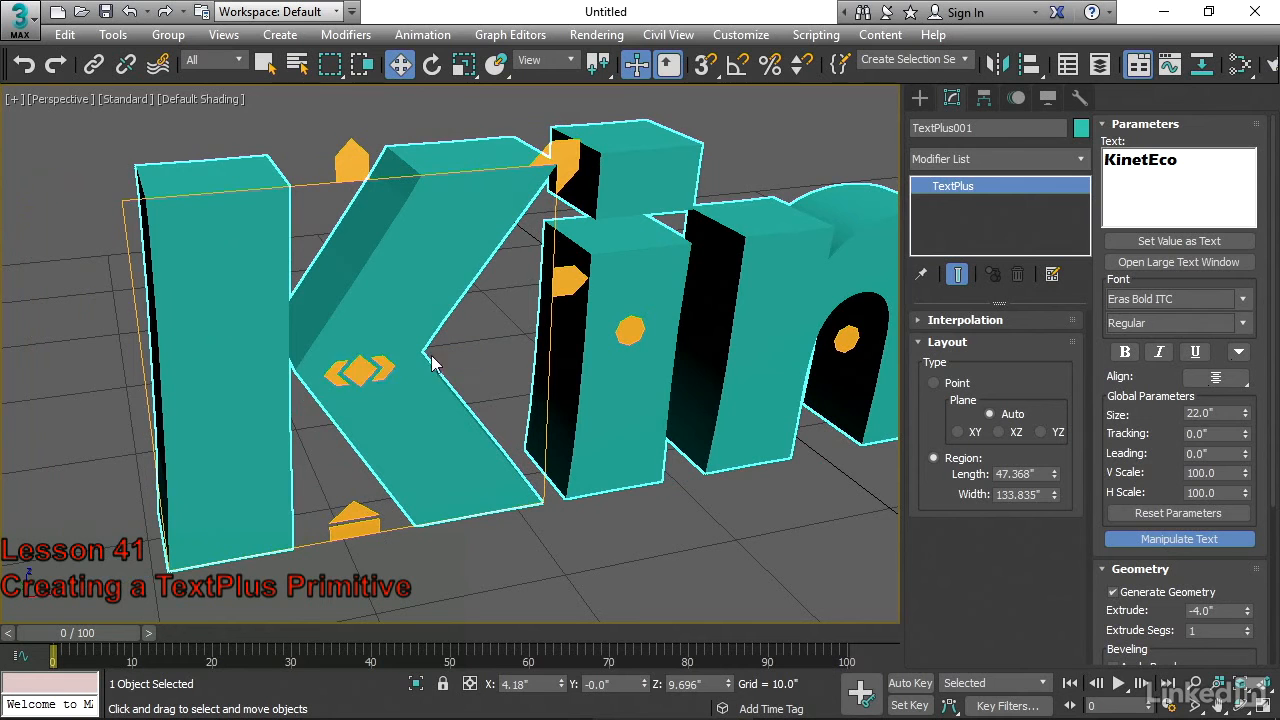
{"action": "left_click", "coordinate": [628, 331]}
{"action": "mouse_move", "coordinate": [630, 331]}
{"action": "left_mouse_down"}
{"action": "mouse_move", "coordinate": [603, 331]}
{"action": "mouse_move", "coordinate": [816, 312]}
{"action": "mouse_move", "coordinate": [612, 330]}
{"action": "mouse_move", "coordinate": [626, 331]}
{"action": "left_mouse_up"}
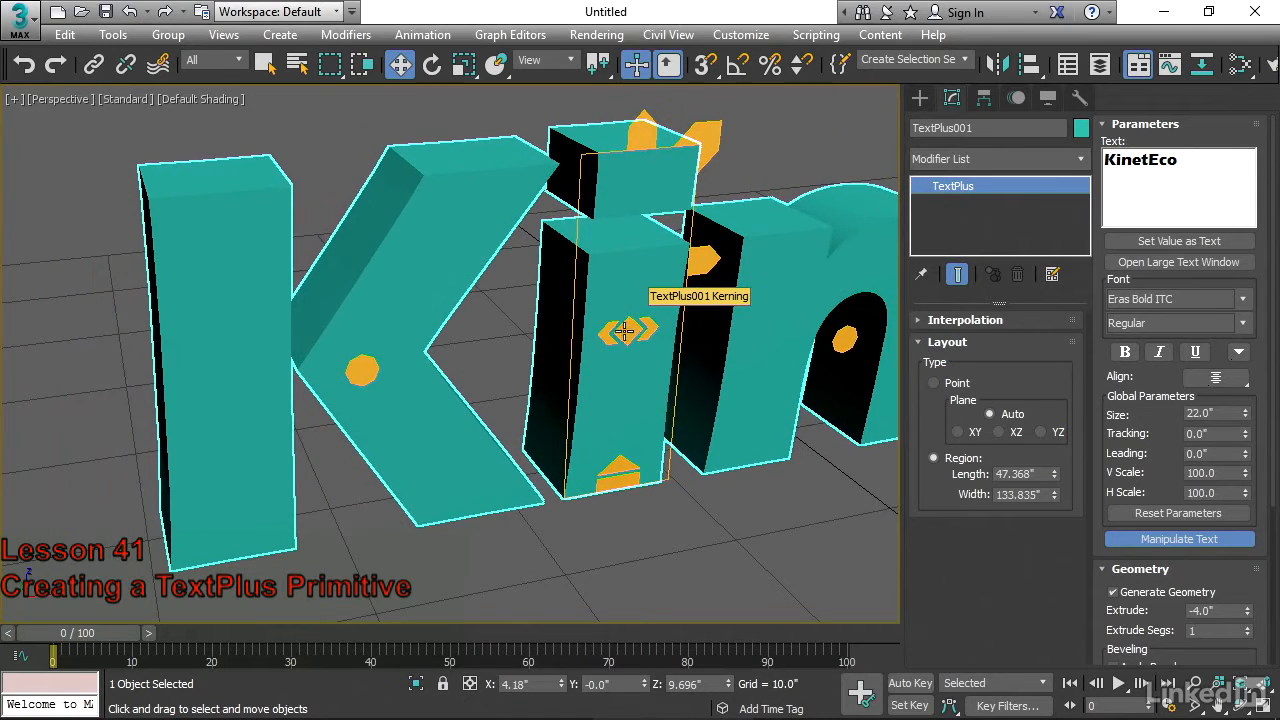
Select the letter K and uniformly scale it up so it stands well above the lowercase letters
{"action": "left_click", "coordinate": [361, 371]}
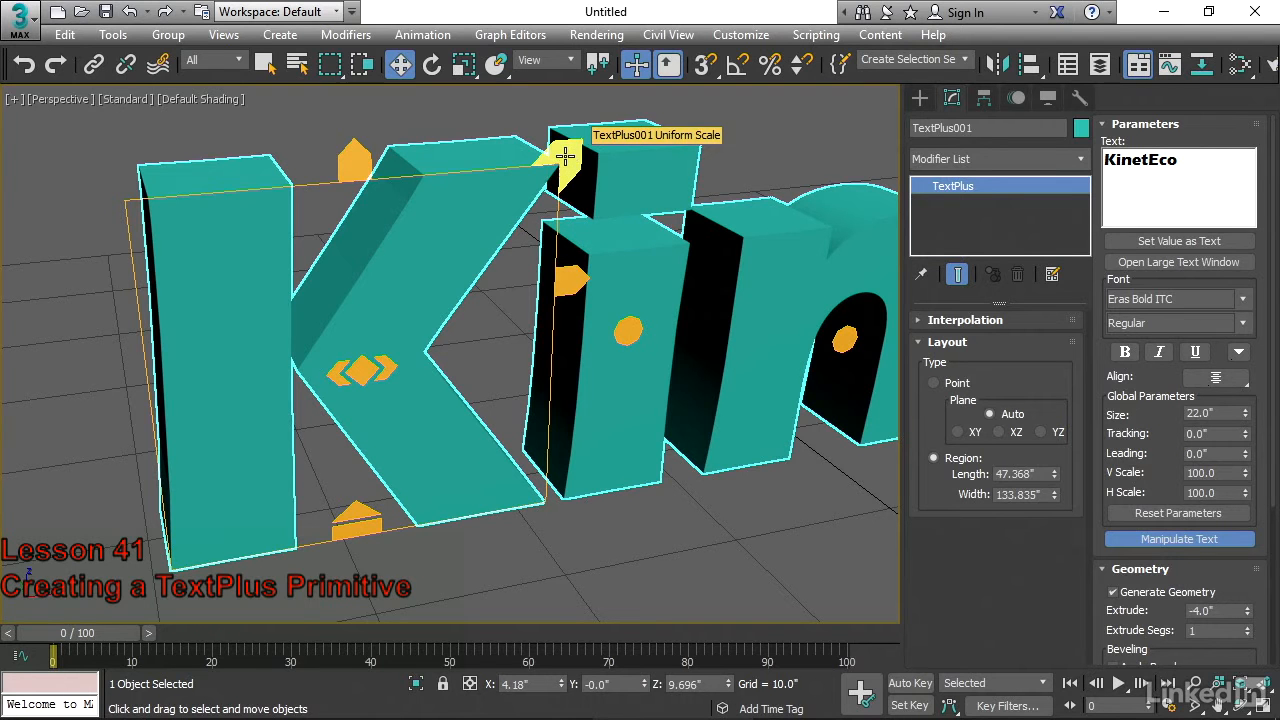
{"action": "left_click_drag", "start_coordinate": [565, 156], "coordinate": [600, 116]}
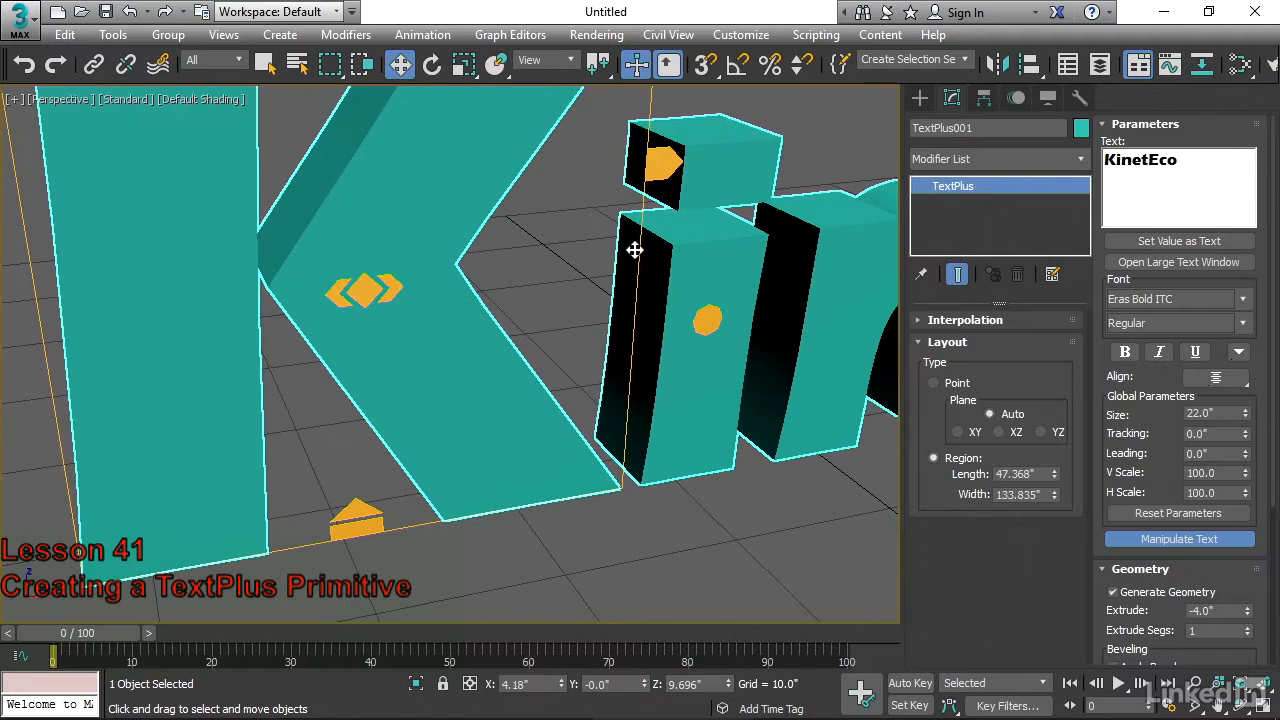
{"action": "middle_click_drag", "start_coordinate": [622, 264], "coordinate": [587, 290]}
{"action": "scroll", "coordinate": [575, 296], "scroll_direction": "down", "scroll_amount": 4}
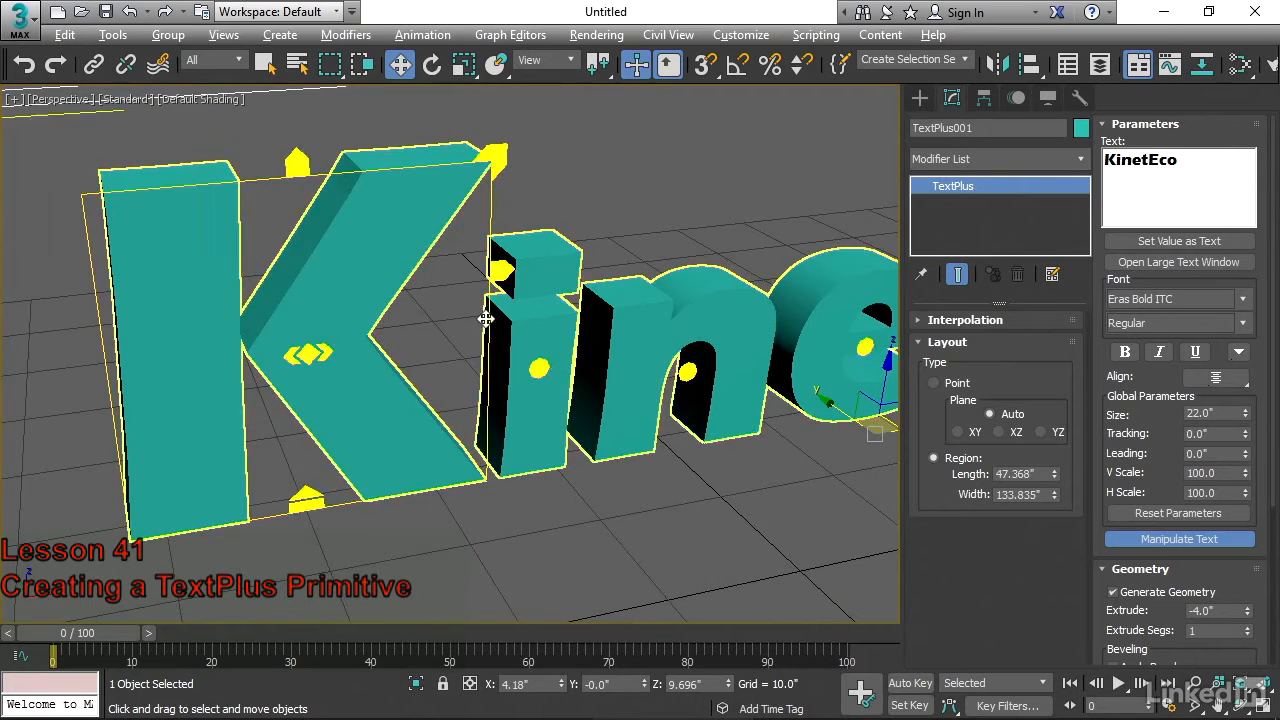
In the Front view, uniformly scale up the capital E to match the height of the K
{"action": "key", "text": "alt+w"}
{"action": "middle_click_drag", "start_coordinate": [640, 276], "coordinate": [612, 302]}
{"action": "scroll", "coordinate": [540, 298], "scroll_direction": "up", "scroll_amount": 3}
{"action": "scroll", "coordinate": [603, 319], "scroll_direction": "up", "scroll_amount": 2}
{"action": "scroll", "coordinate": [638, 320], "scroll_direction": "up", "scroll_amount": 2}
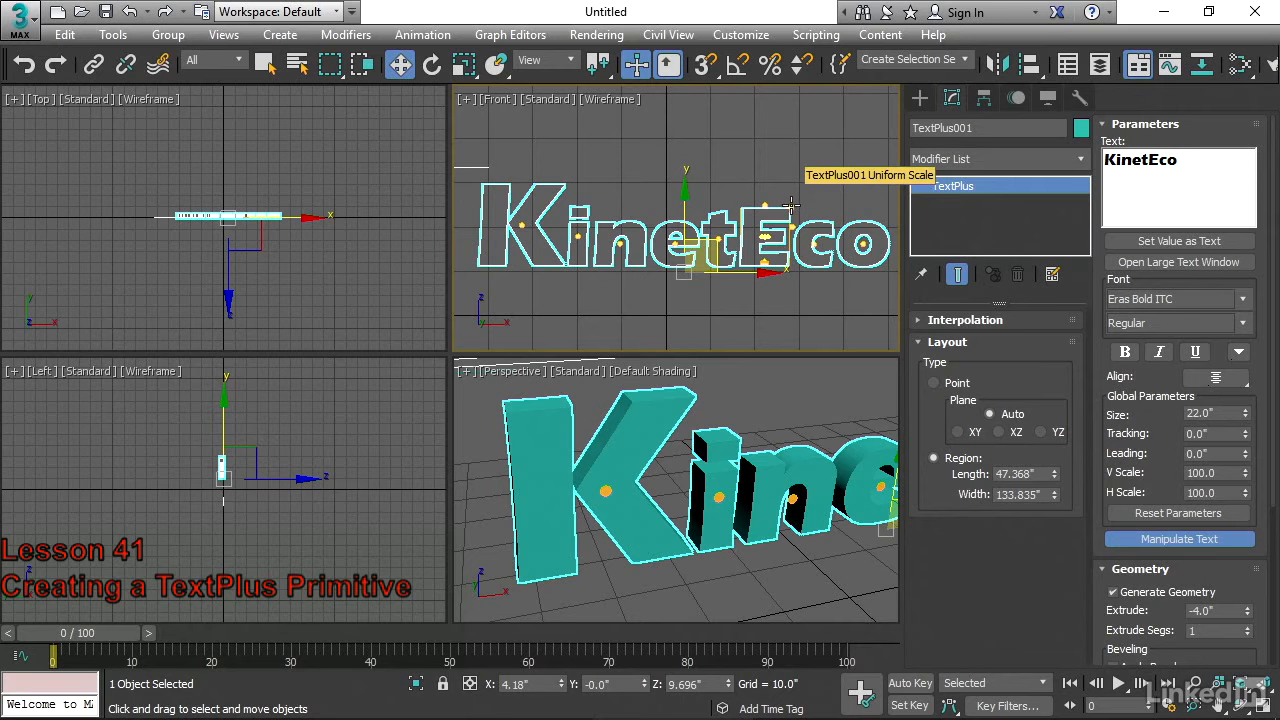
{"action": "left_click_drag", "start_coordinate": [791, 207], "coordinate": [822, 185]}
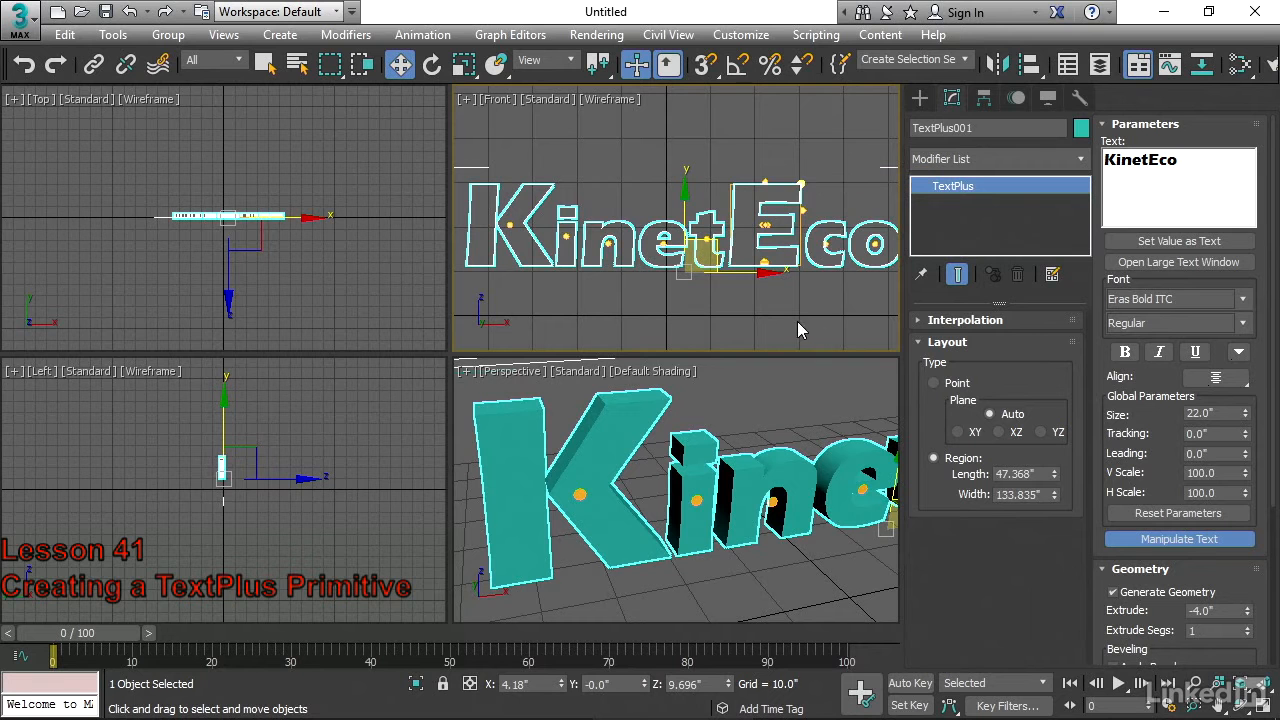
Return to a maximized Perspective view of the text and turn off Manipulate Text
{"action": "right_click", "coordinate": [720, 404]}
{"action": "key", "text": "alt+w"}
{"action": "middle_click_drag", "start_coordinate": [634, 346], "coordinate": [645, 334], "text": "alt"}
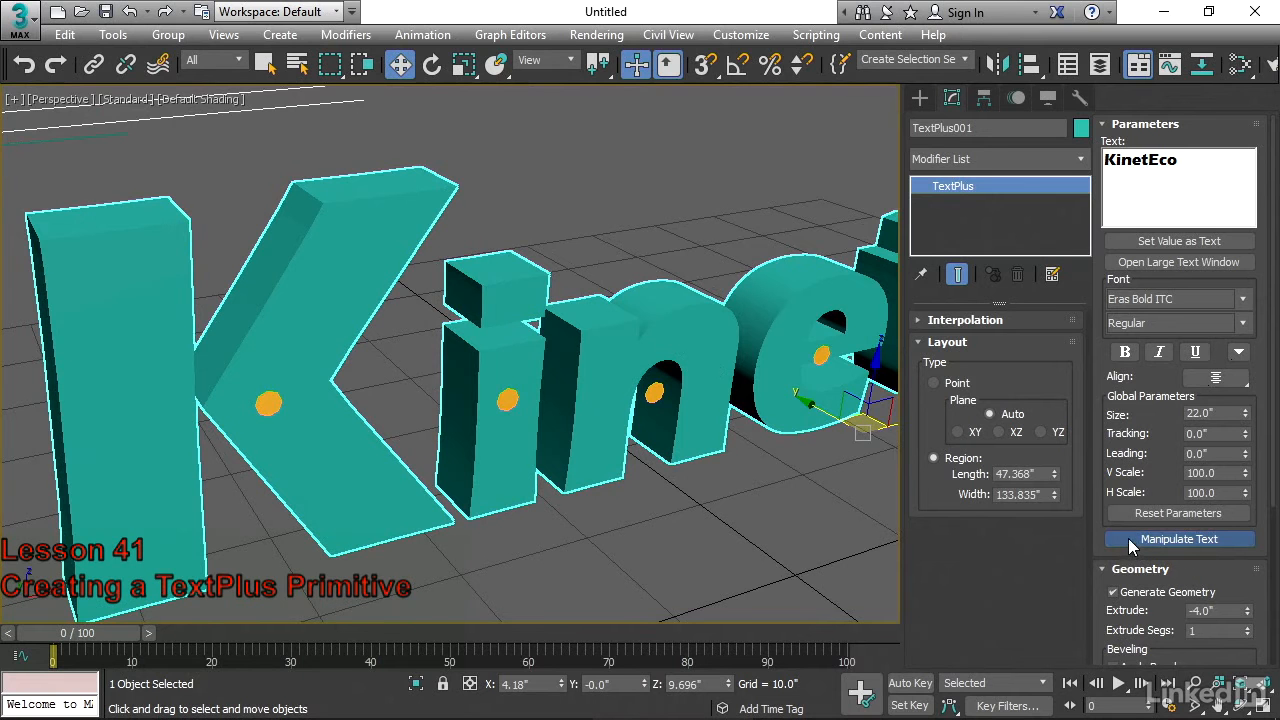
{"action": "left_click", "coordinate": [1130, 540]}
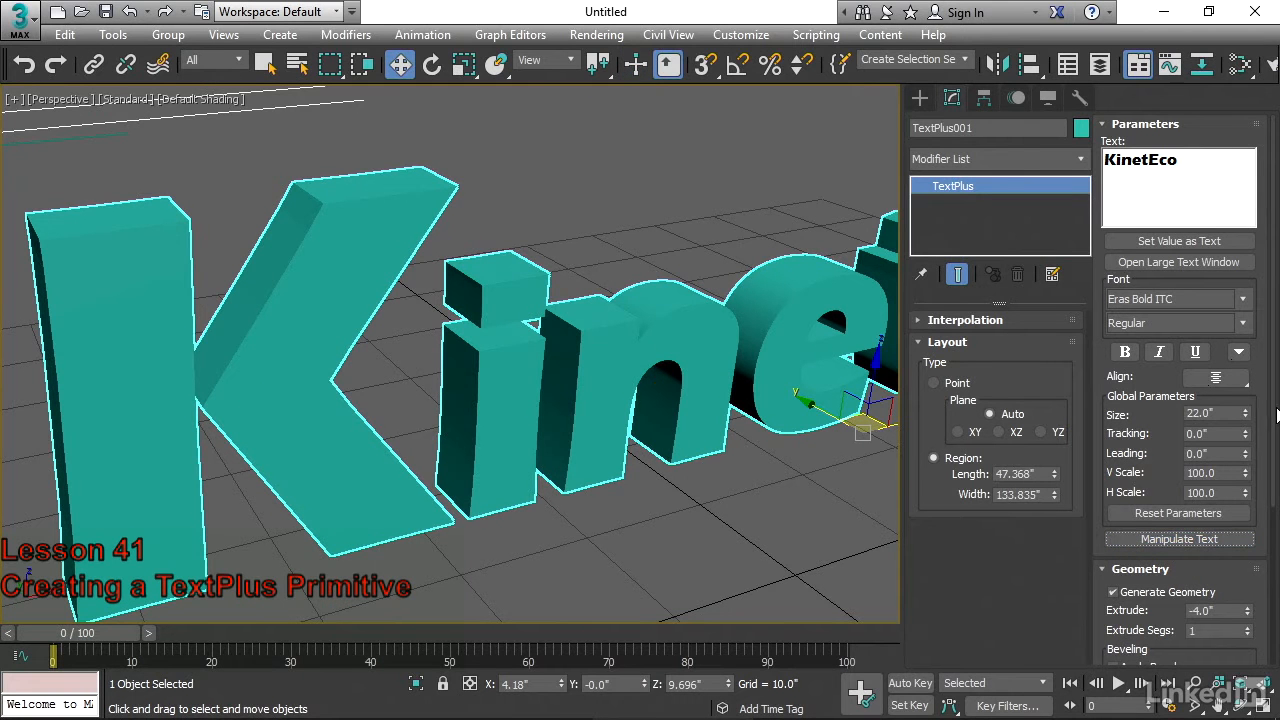
Apply a bevel to the text with a depth of 0.82" and a separate width of 0.77"
{"action": "scroll", "coordinate": [1276, 416], "scroll_direction": "down", "scroll_amount": 5}
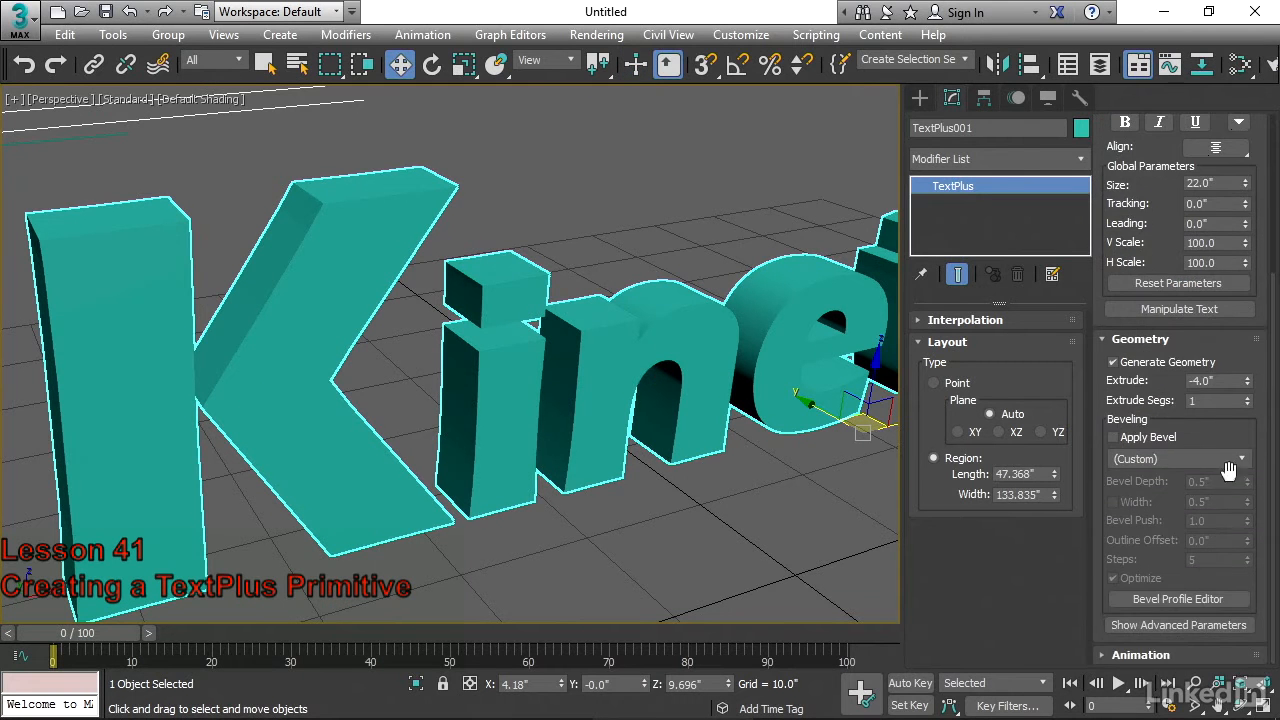
{"action": "left_click", "coordinate": [1113, 437]}
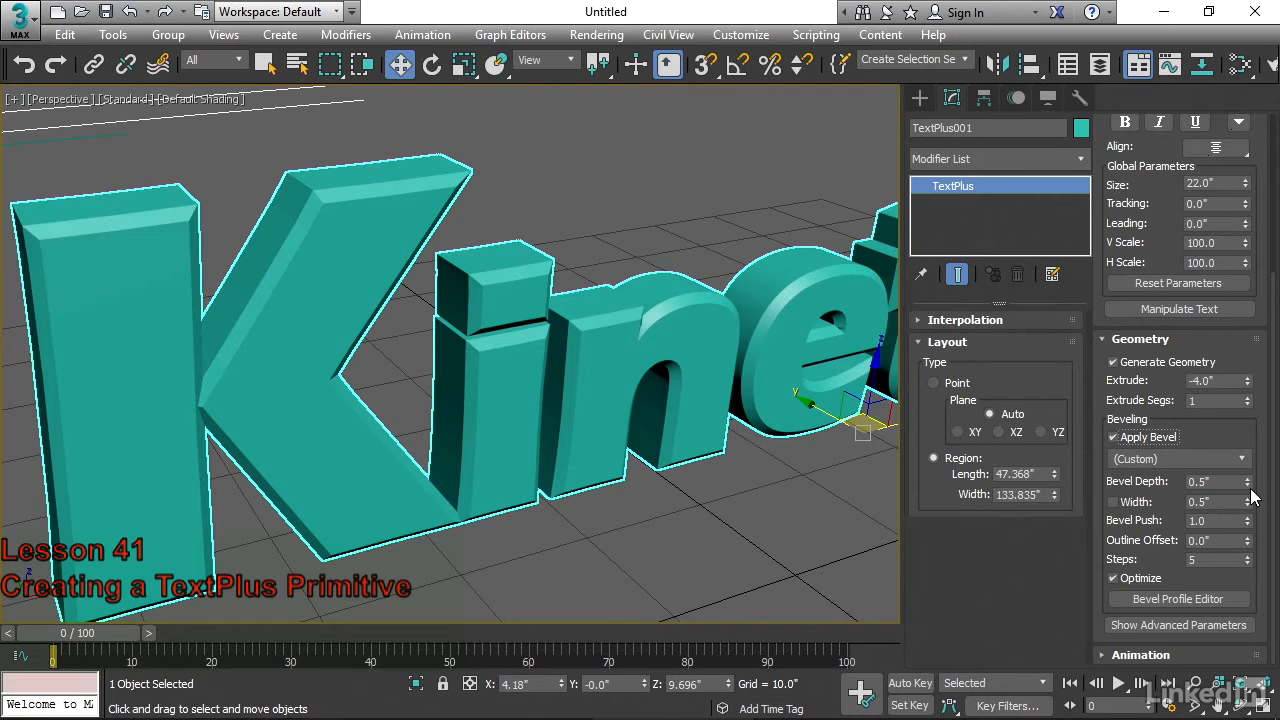
{"action": "left_click_drag", "start_coordinate": [1247, 483], "coordinate": [1243, 429]}
{"action": "left_click", "coordinate": [1113, 502]}
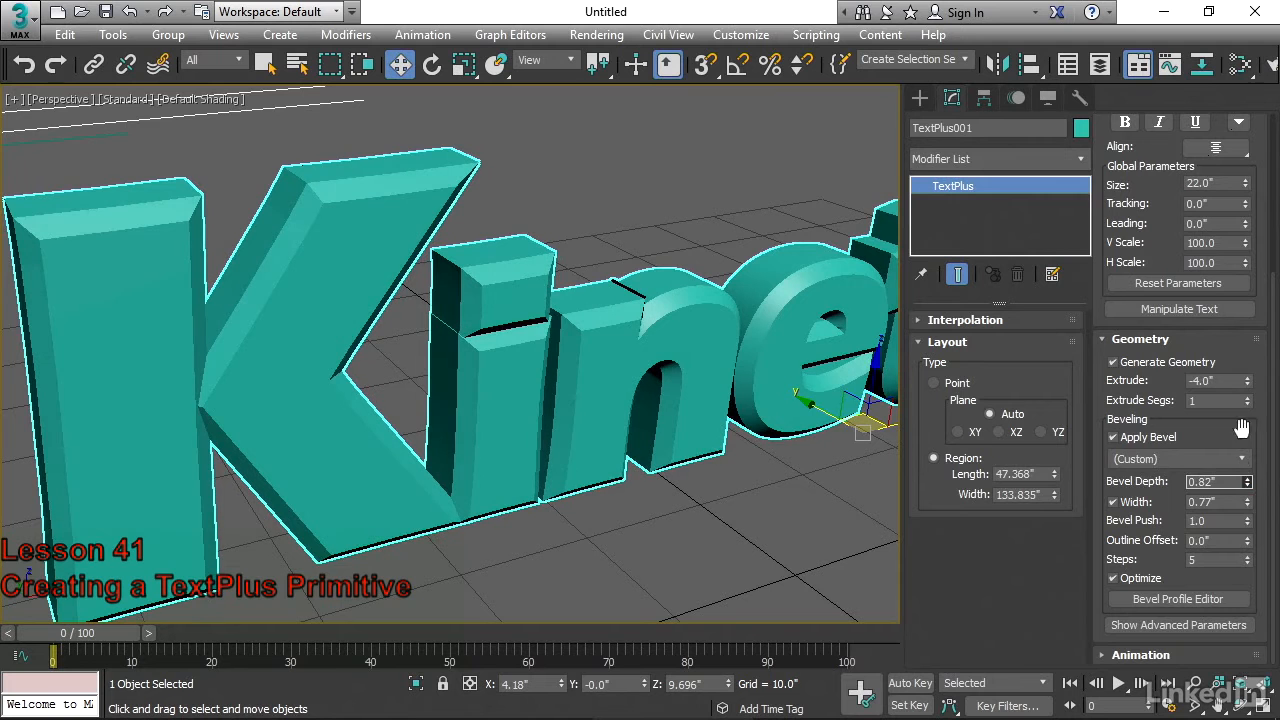
Set the bevel push to 0.75 and the outline offset to -0.1"
{"action": "left_click_drag", "start_coordinate": [1247, 520], "coordinate": [1255, 562]}
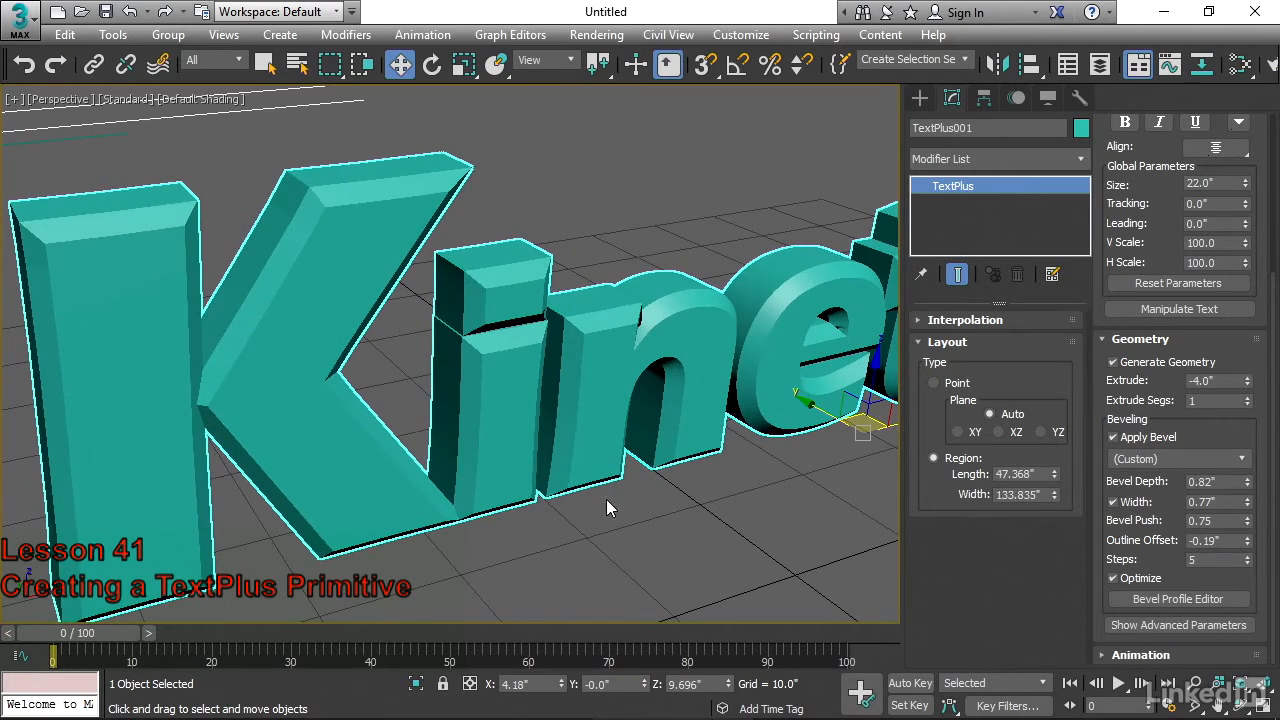
{"action": "middle_click_drag", "start_coordinate": [599, 500], "coordinate": [409, 409], "text": "alt"}
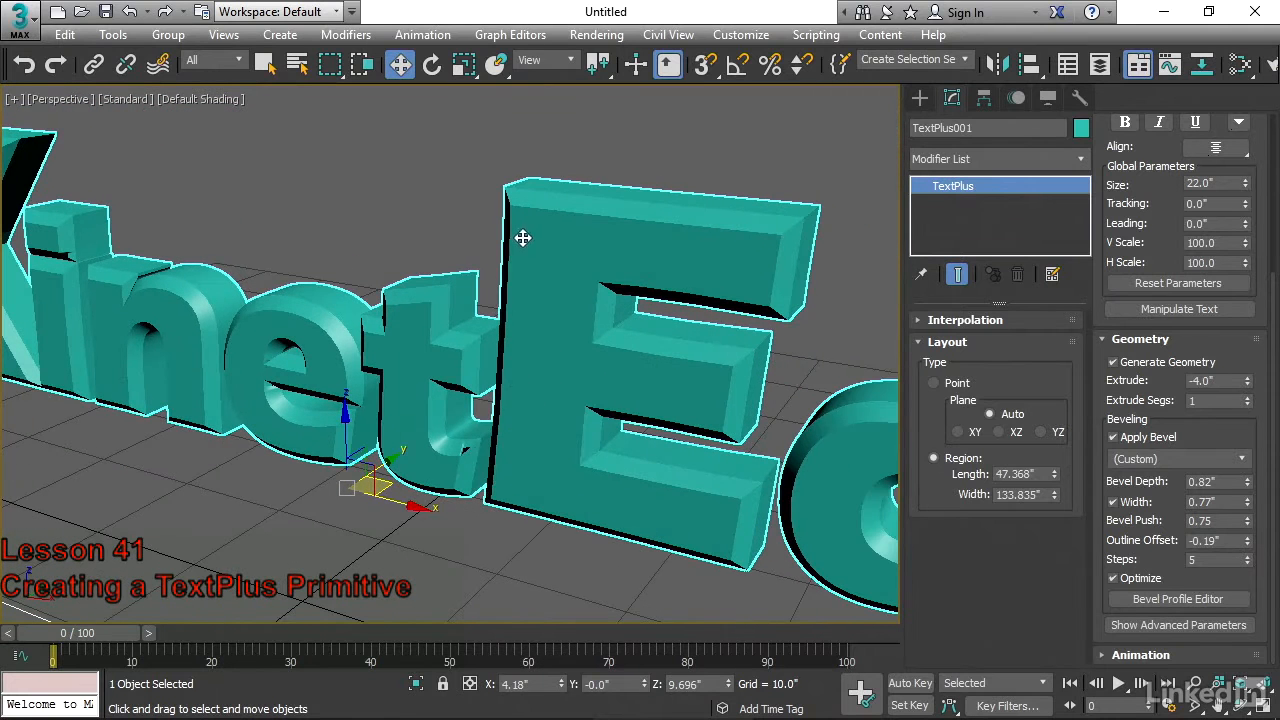
{"action": "scroll", "coordinate": [488, 478], "scroll_direction": "up", "scroll_amount": 4}
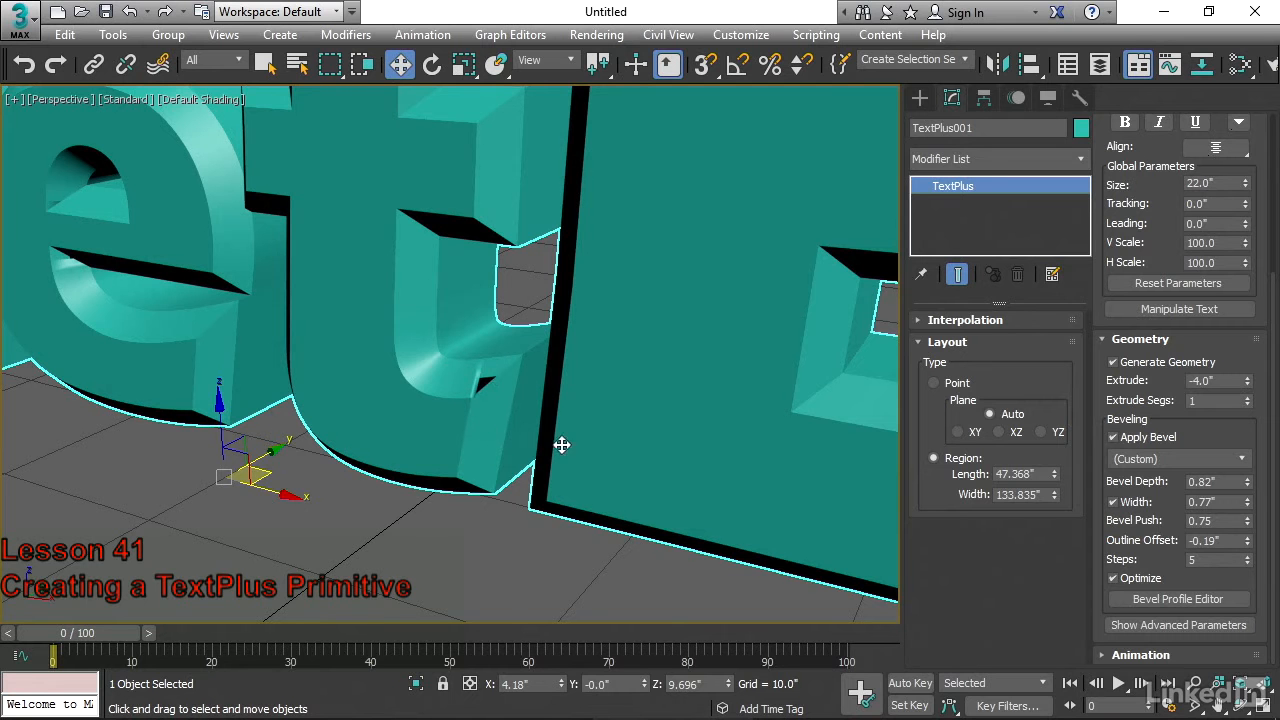
{"action": "mouse_move", "coordinate": [1248, 547]}
{"action": "left_mouse_down"}
{"action": "mouse_move", "coordinate": [1244, 510]}
{"action": "mouse_move", "coordinate": [1245, 537]}
{"action": "left_mouse_up"}
Set the bevel depth to 0.5" and disable the separate bevel width
{"action": "double_click", "coordinate": [1199, 483]}
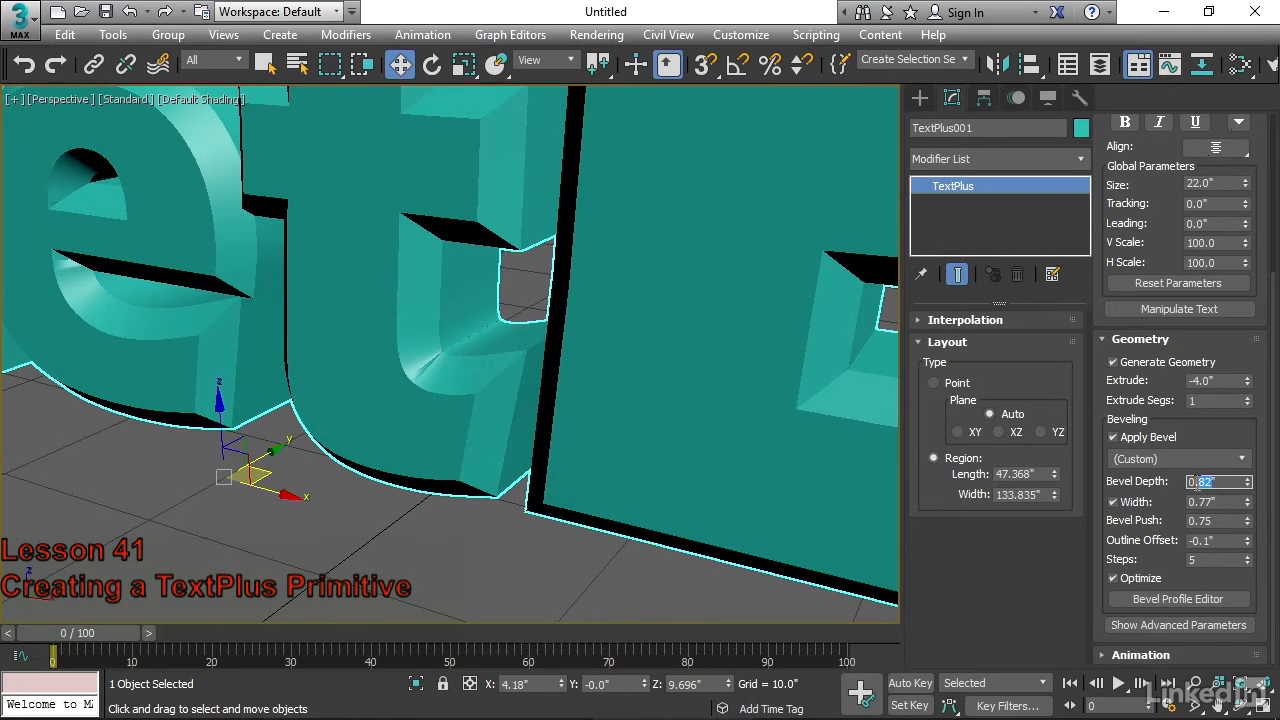
{"action": "left_click_drag", "start_coordinate": [1198, 482], "coordinate": [1202, 480]}
{"action": "type", "text": "5"}
{"action": "left_click", "coordinate": [1119, 506]}
{"action": "scroll", "coordinate": [723, 468], "scroll_direction": "down", "scroll_amount": 3}
{"action": "scroll", "coordinate": [712, 432], "scroll_direction": "down", "scroll_amount": 8}
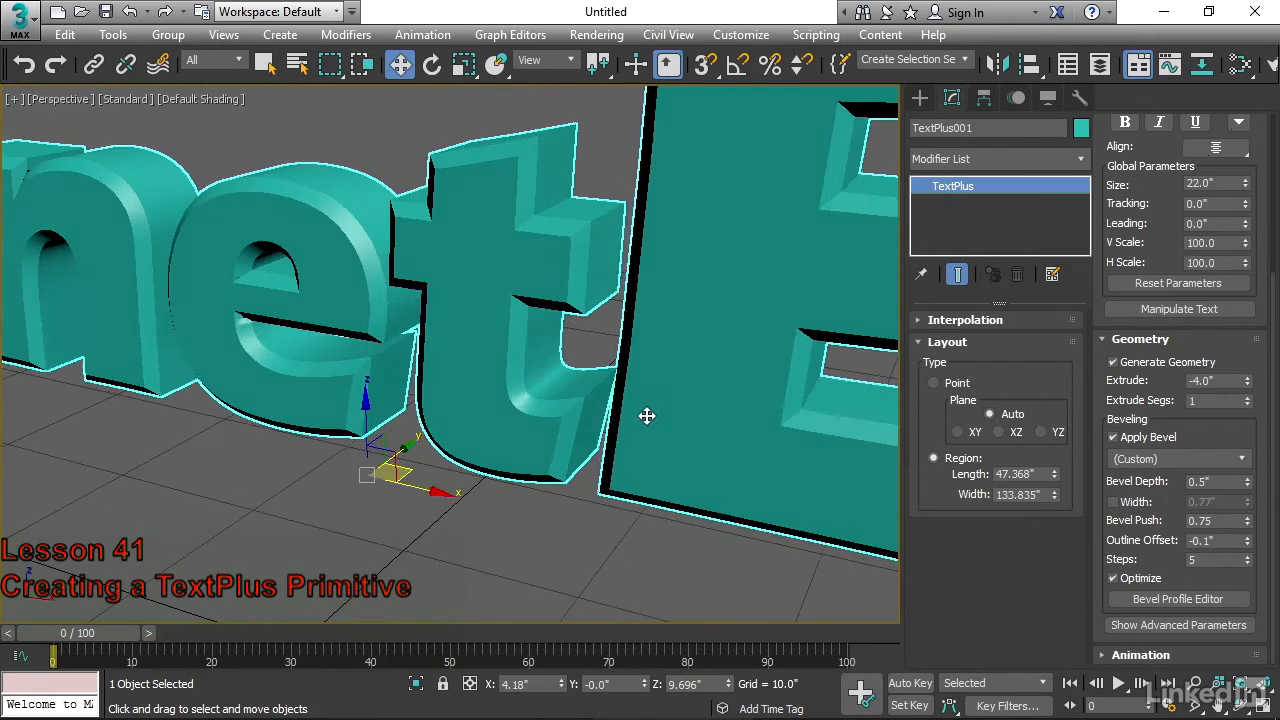
{"action": "left_click", "coordinate": [774, 541]}
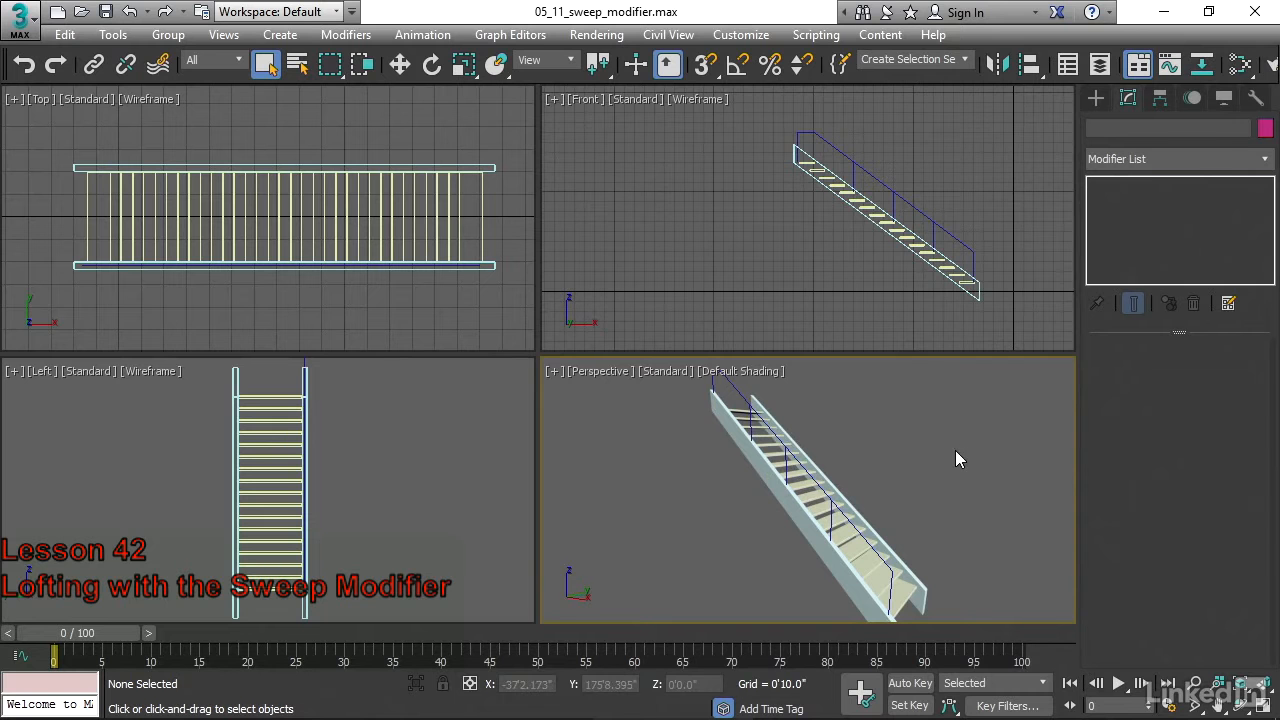
Select the stair handrail line in the Front view and enter its Segment sub-object level
{"action": "middle_click_drag", "start_coordinate": [880, 255], "coordinate": [976, 262]}
{"action": "left_click", "coordinate": [844, 207]}
{"action": "scroll", "coordinate": [883, 212], "scroll_direction": "up", "scroll_amount": 4}
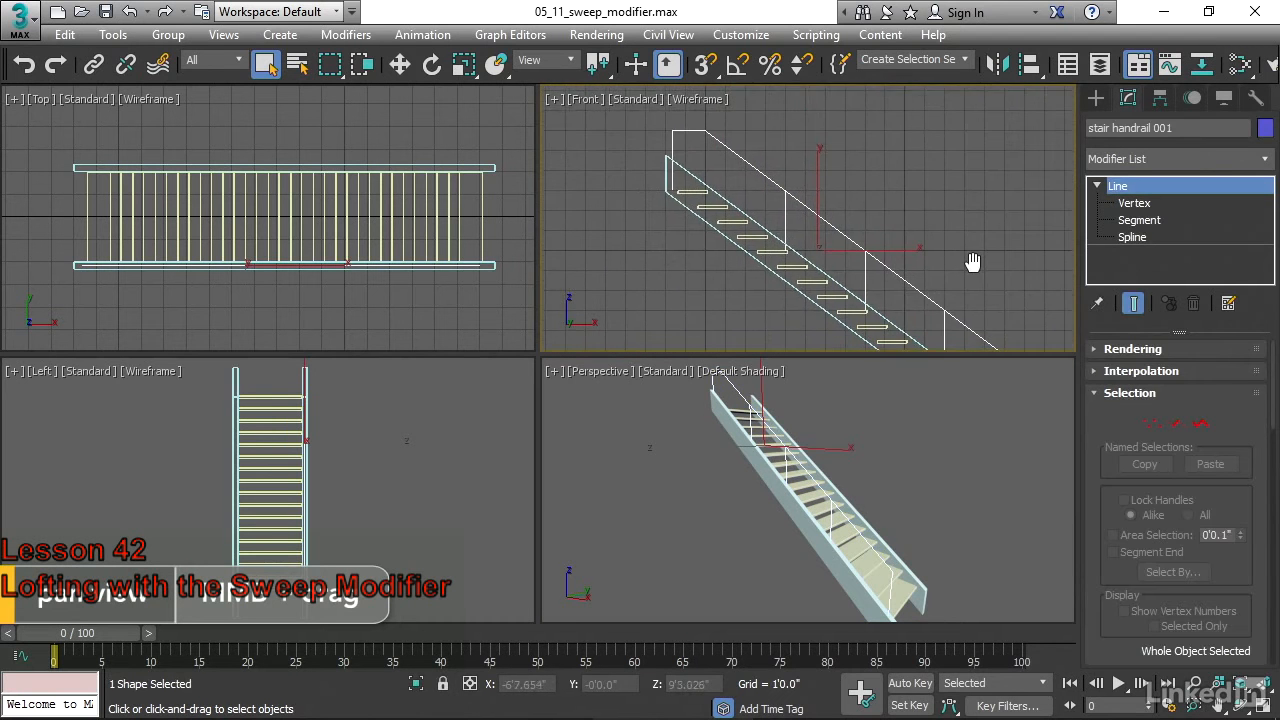
{"action": "left_click", "coordinate": [1175, 425]}
{"action": "middle_click_drag", "start_coordinate": [966, 196], "coordinate": [888, 169]}
{"action": "scroll", "coordinate": [933, 159], "scroll_direction": "down", "scroll_amount": 2}
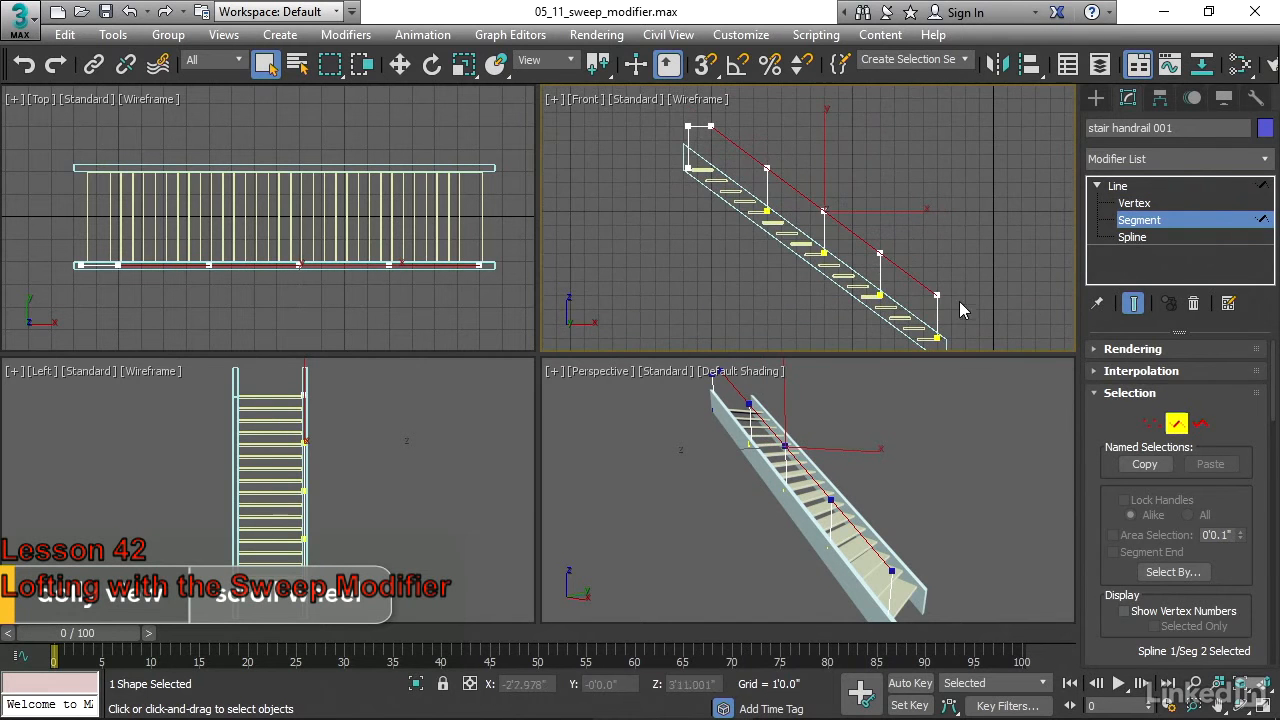
Select the handrail's upper segments and an upright post in turn to examine how its splines are built
{"action": "left_click", "coordinate": [705, 127]}
{"action": "left_click", "coordinate": [688, 142]}
{"action": "scroll", "coordinate": [779, 176], "scroll_direction": "up", "scroll_amount": 6}
{"action": "middle_click_drag", "start_coordinate": [796, 200], "coordinate": [858, 254]}
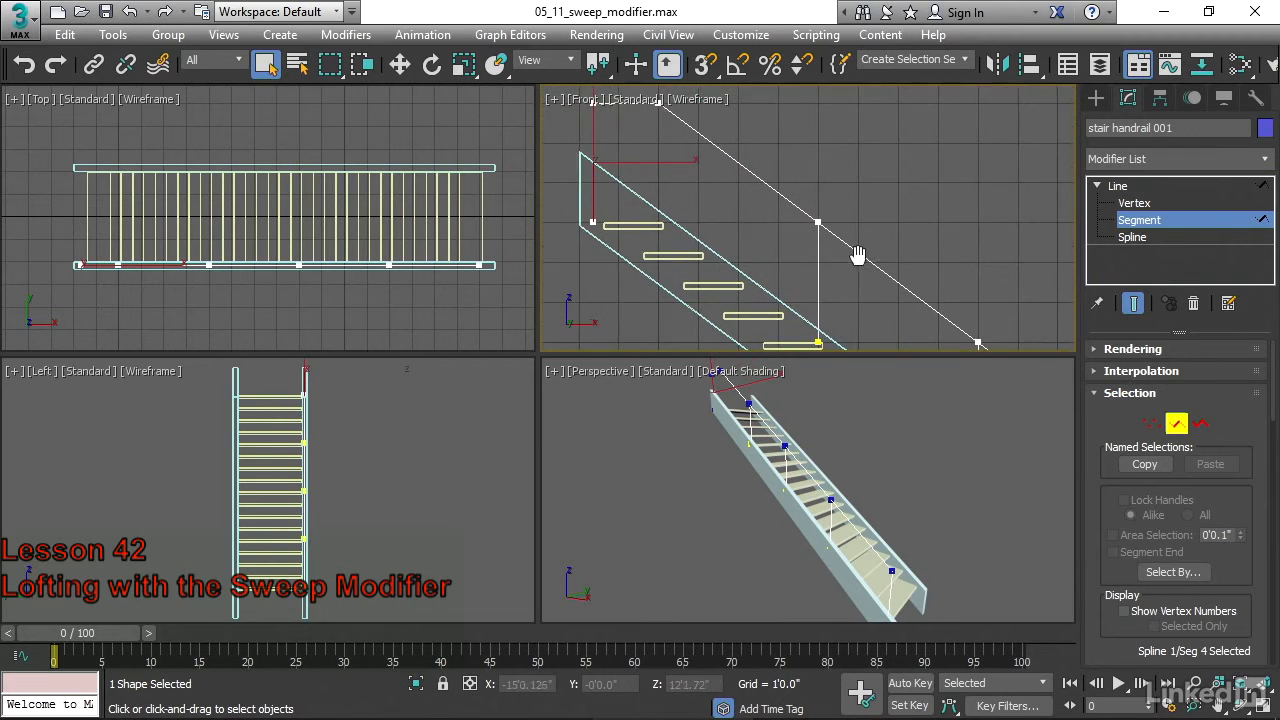
{"action": "scroll", "coordinate": [862, 258], "scroll_direction": "up", "scroll_amount": 2}
{"action": "left_click", "coordinate": [801, 246]}
{"action": "middle_click_drag", "start_coordinate": [816, 261], "coordinate": [794, 177]}
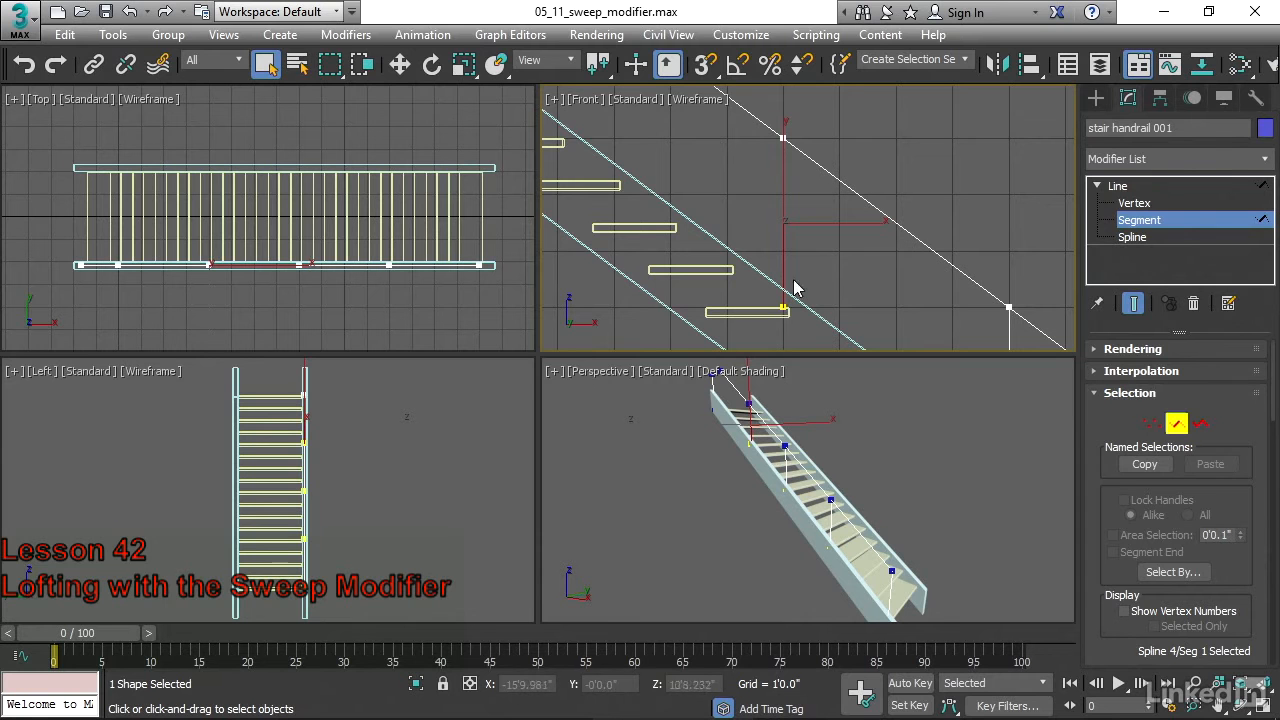
Test moving the upright post segment about 1'5" along X, undo the move and clear the segment selection
{"action": "left_click", "coordinate": [399, 65]}
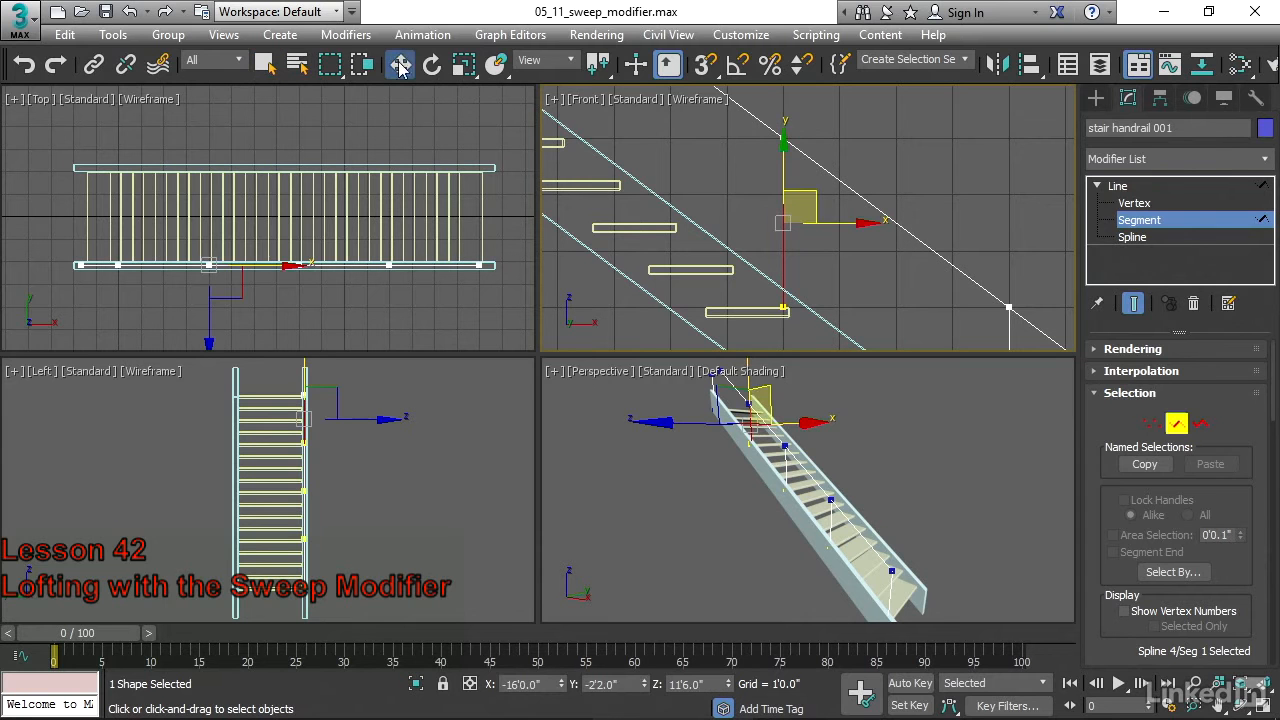
{"action": "left_click_drag", "start_coordinate": [860, 222], "coordinate": [943, 228]}
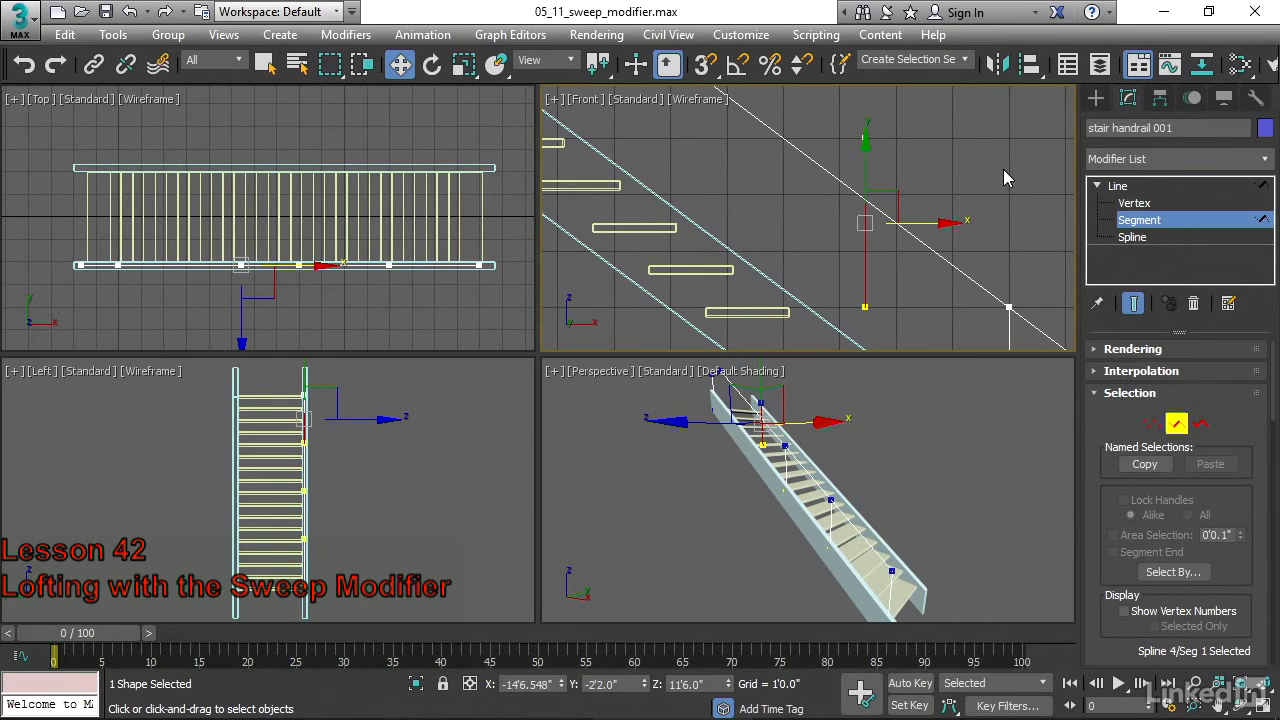
{"action": "key", "text": "ctrl+z"}
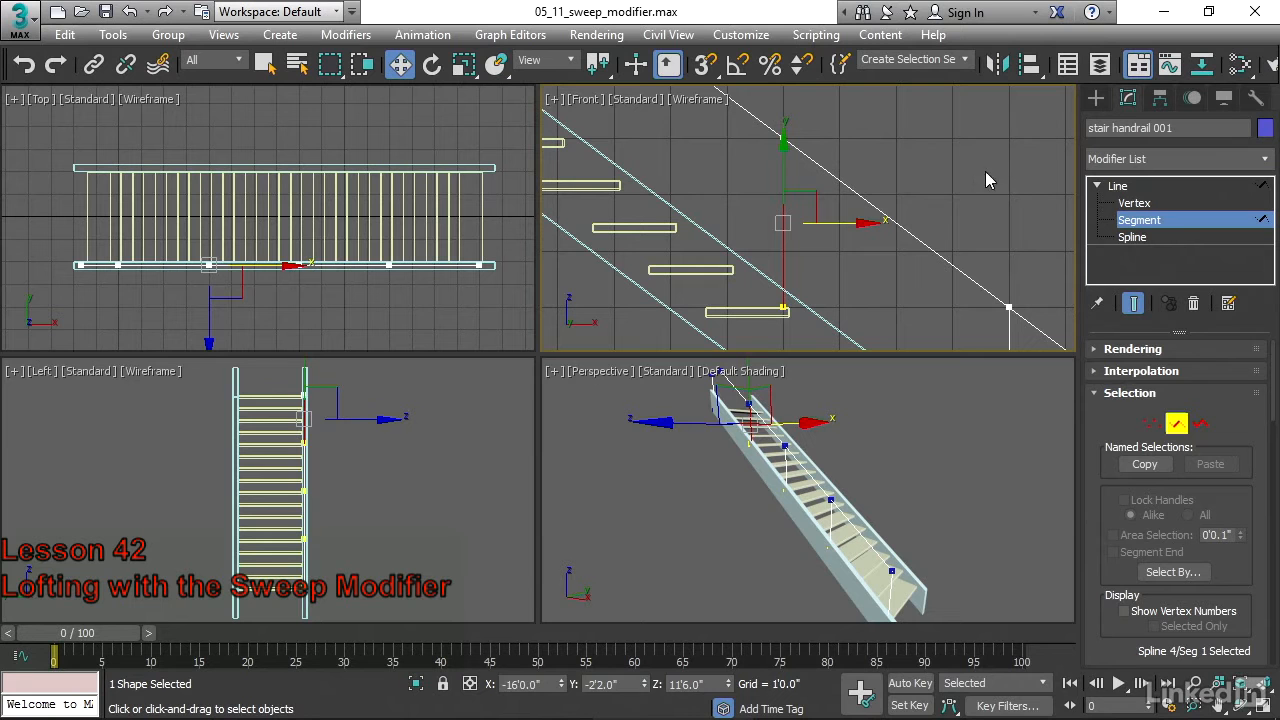
{"action": "left_click", "coordinate": [951, 177]}
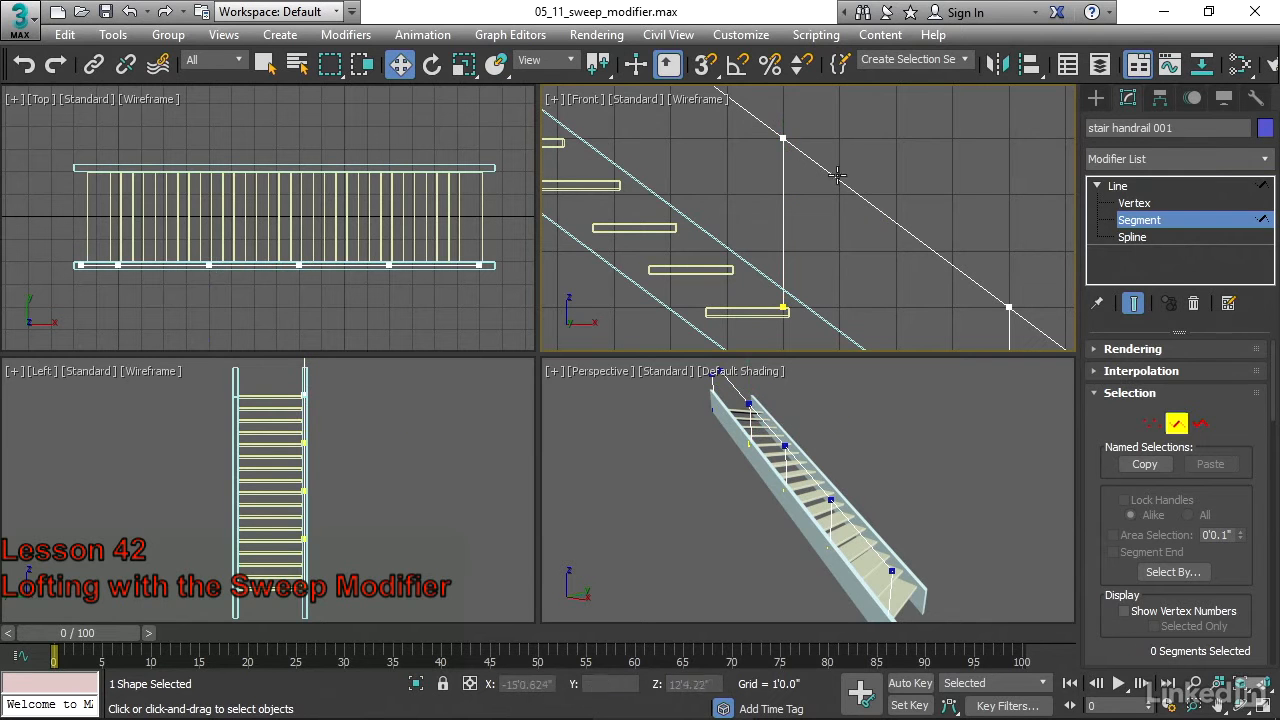
Maximize the Top view and select all of the handrail's splines at the Spline sub-object level
{"action": "scroll", "coordinate": [914, 147], "scroll_direction": "down", "scroll_amount": 2}
{"action": "middle_click_drag", "start_coordinate": [914, 147], "coordinate": [851, 173]}
{"action": "scroll", "coordinate": [895, 160], "scroll_direction": "down", "scroll_amount": 2}
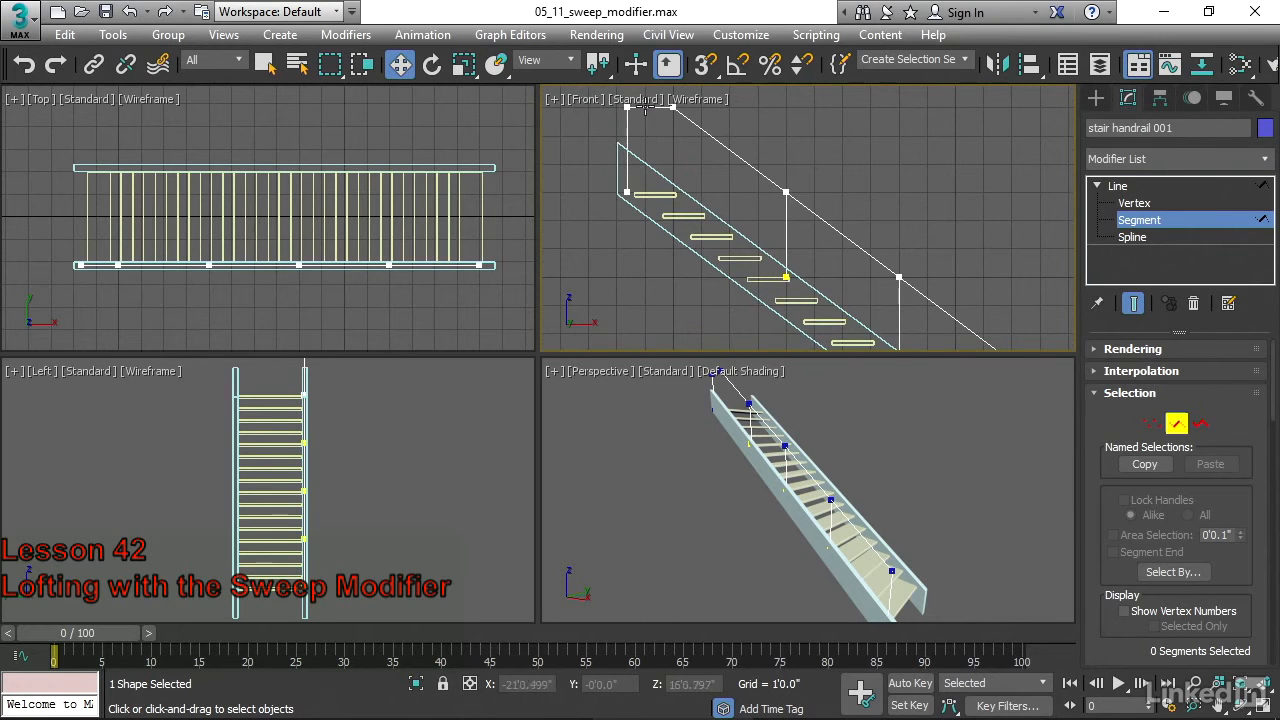
{"action": "scroll", "coordinate": [887, 176], "scroll_direction": "down", "scroll_amount": 2}
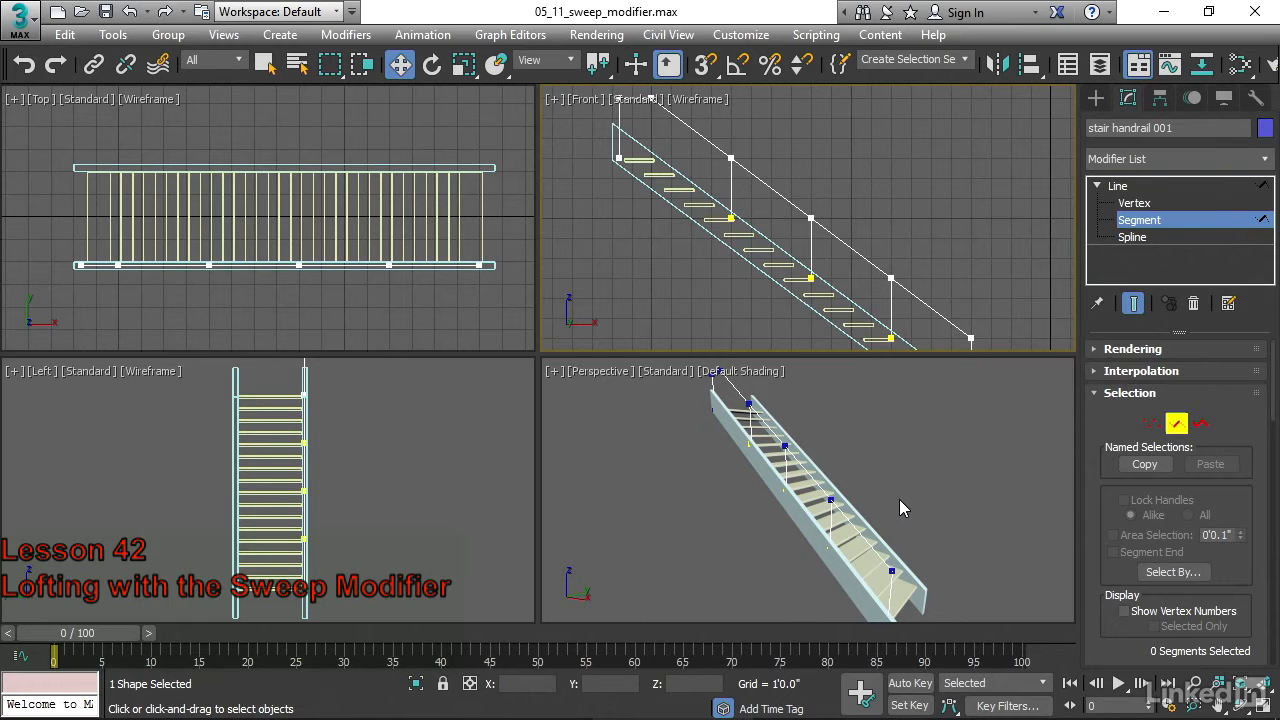
{"action": "middle_click_drag", "start_coordinate": [925, 523], "coordinate": [943, 493], "text": "alt"}
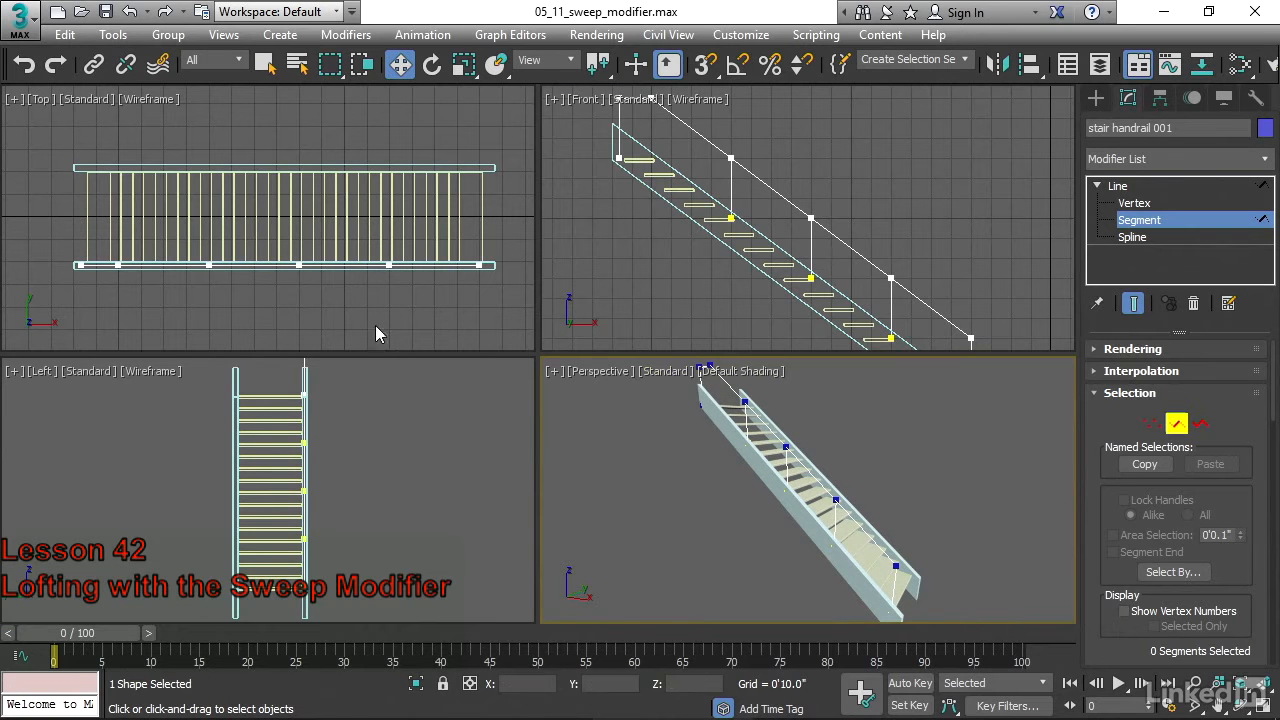
{"action": "left_click", "coordinate": [337, 296]}
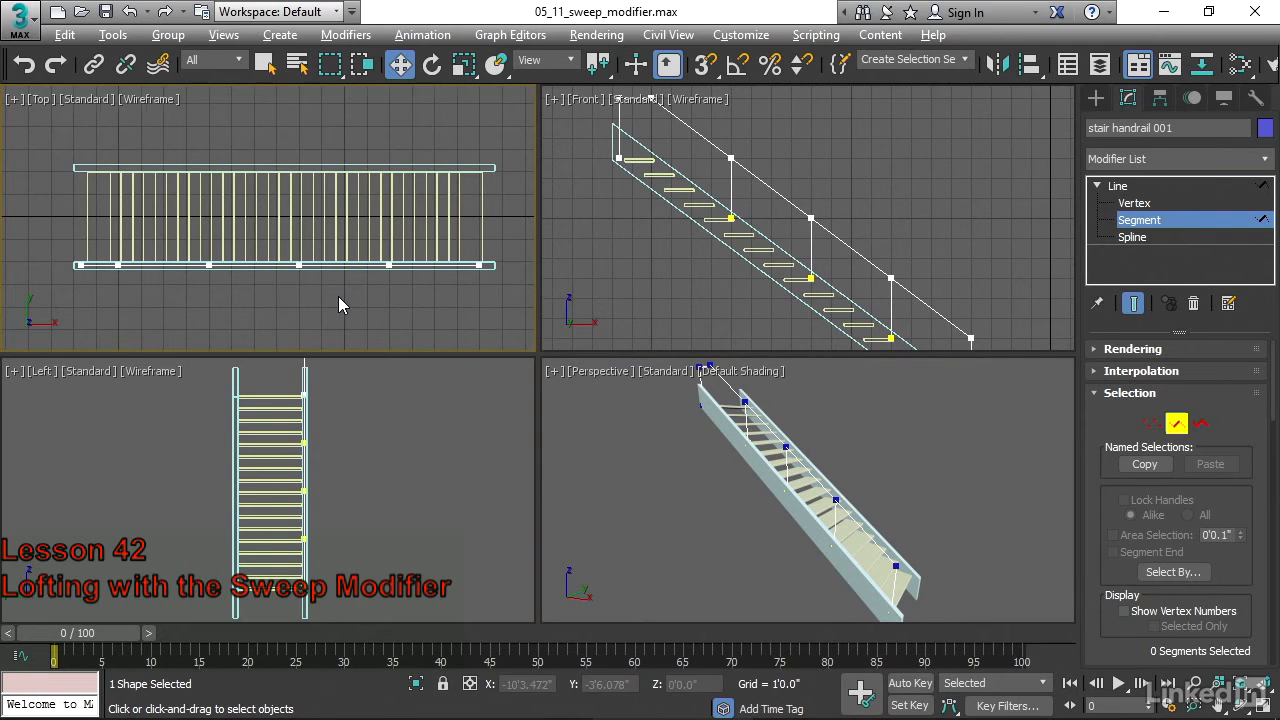
{"action": "key", "text": "alt+w"}
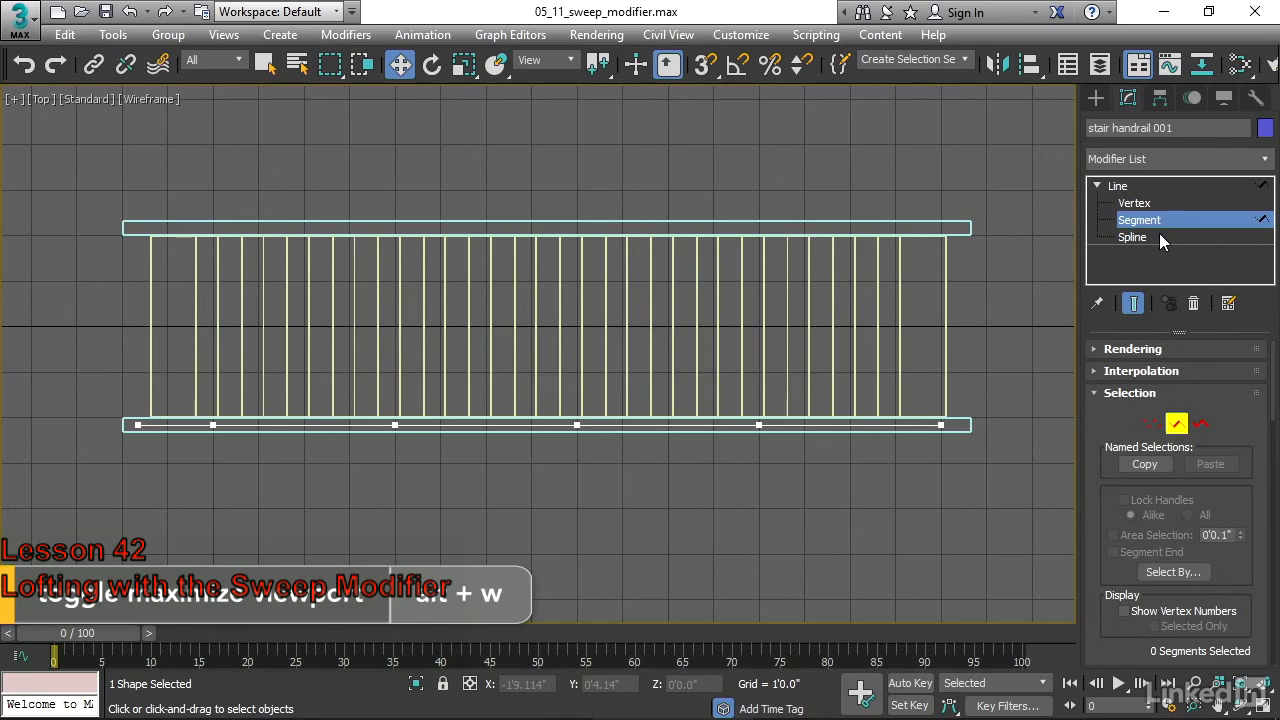
{"action": "left_click", "coordinate": [1154, 237]}
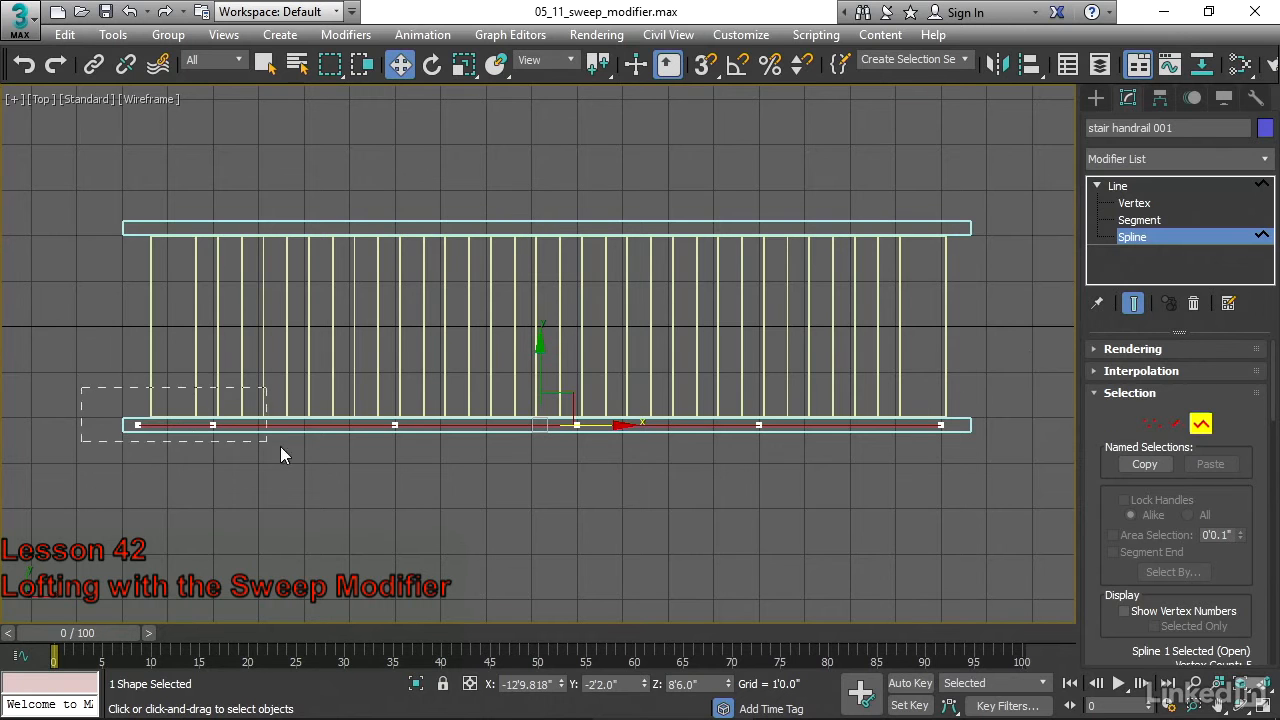
{"action": "left_click_drag", "start_coordinate": [1017, 482], "coordinate": [1018, 483]}
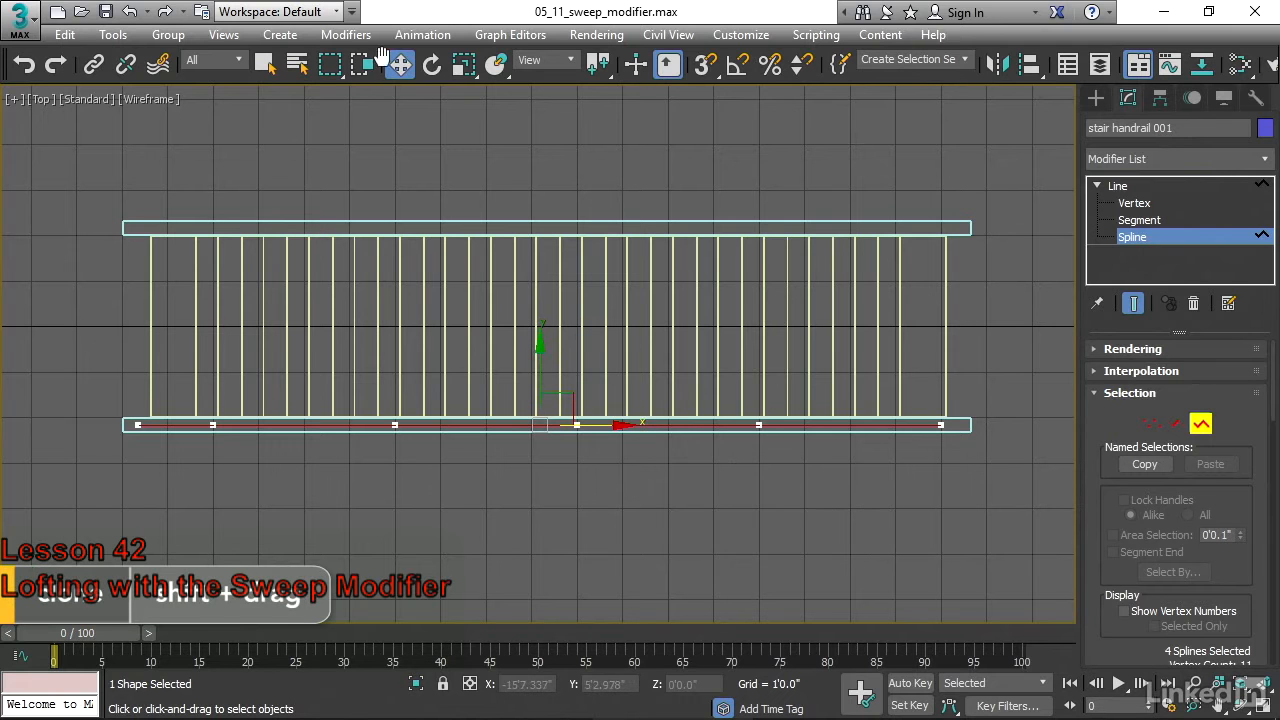
Clone the selected handrail splines along Y onto the opposite stair stringer and clear the selection in the Perspective view
{"action": "left_click_drag", "start_coordinate": [540, 350], "coordinate": [551, 157], "text": "shift"}
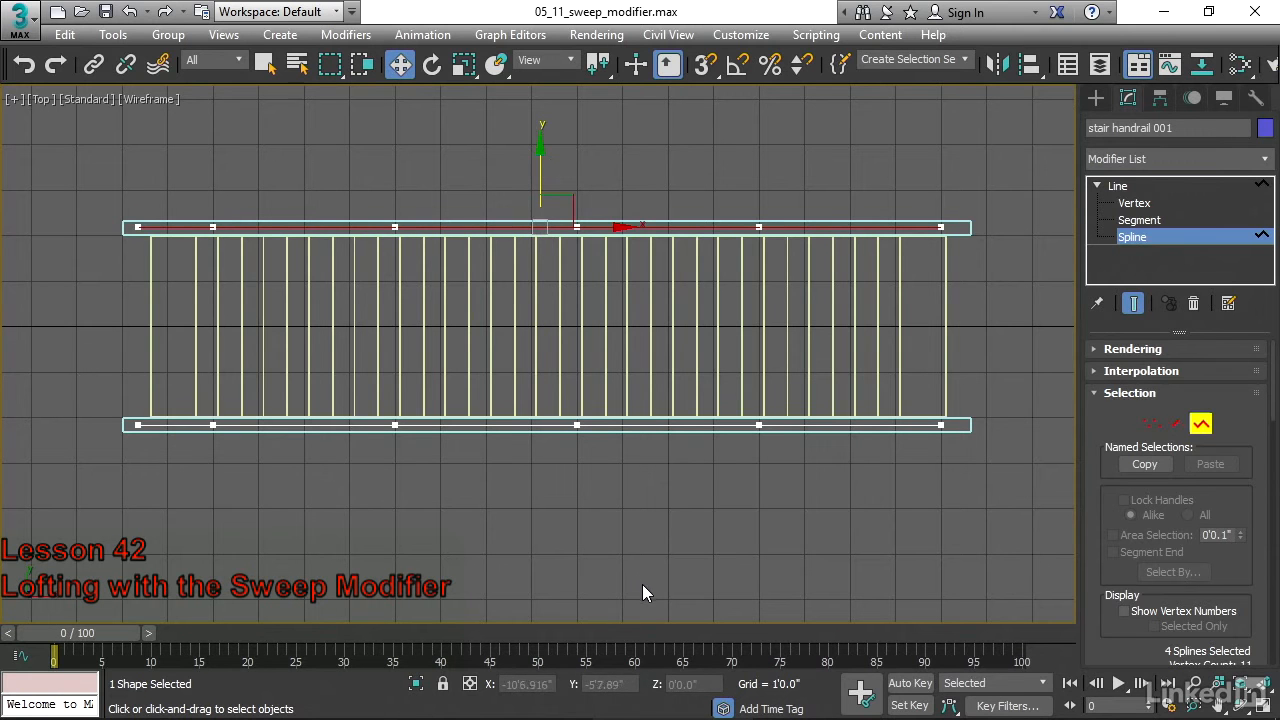
{"action": "key", "text": "alt+w"}
{"action": "middle_click_drag", "start_coordinate": [954, 525], "coordinate": [983, 465], "text": "alt"}
{"action": "left_click", "coordinate": [941, 425]}
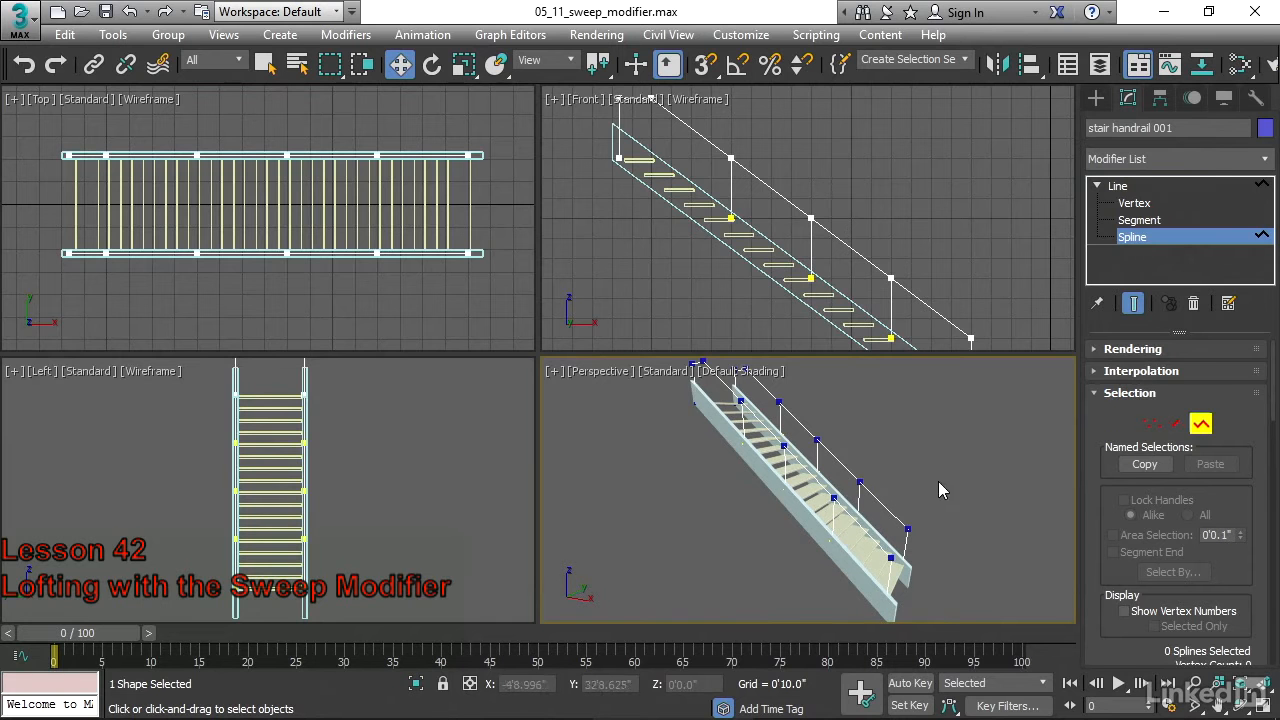
Leave the handrail's Spline sub-object level and maximize the Perspective view with the selection tool active
{"action": "middle_click_drag", "start_coordinate": [980, 460], "coordinate": [911, 441], "text": "alt"}
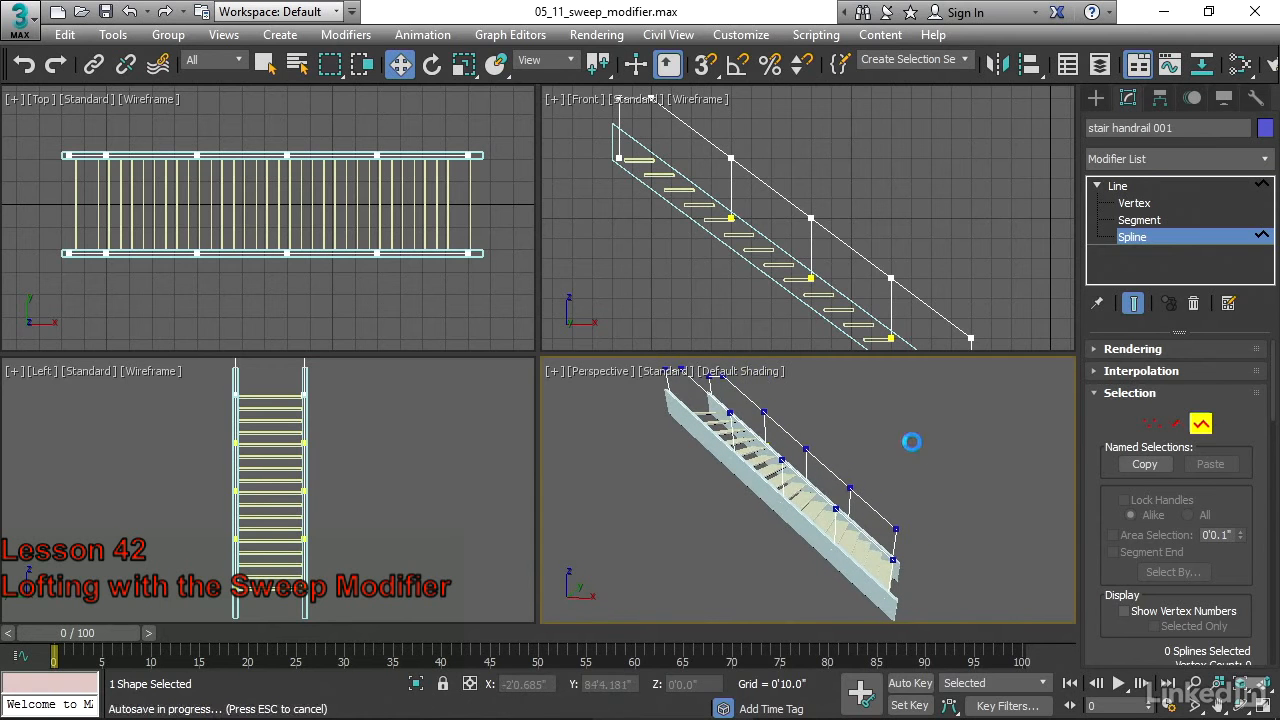
{"action": "left_click", "coordinate": [1133, 238]}
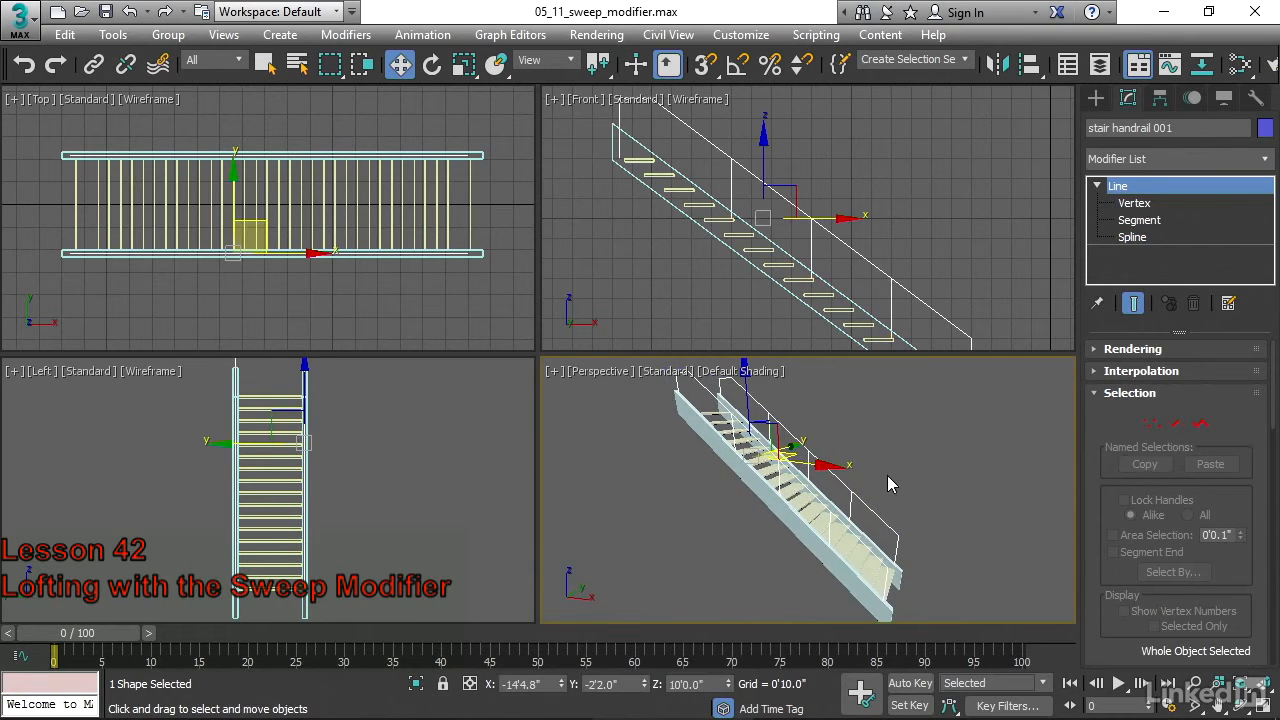
{"action": "key", "text": "alt+w"}
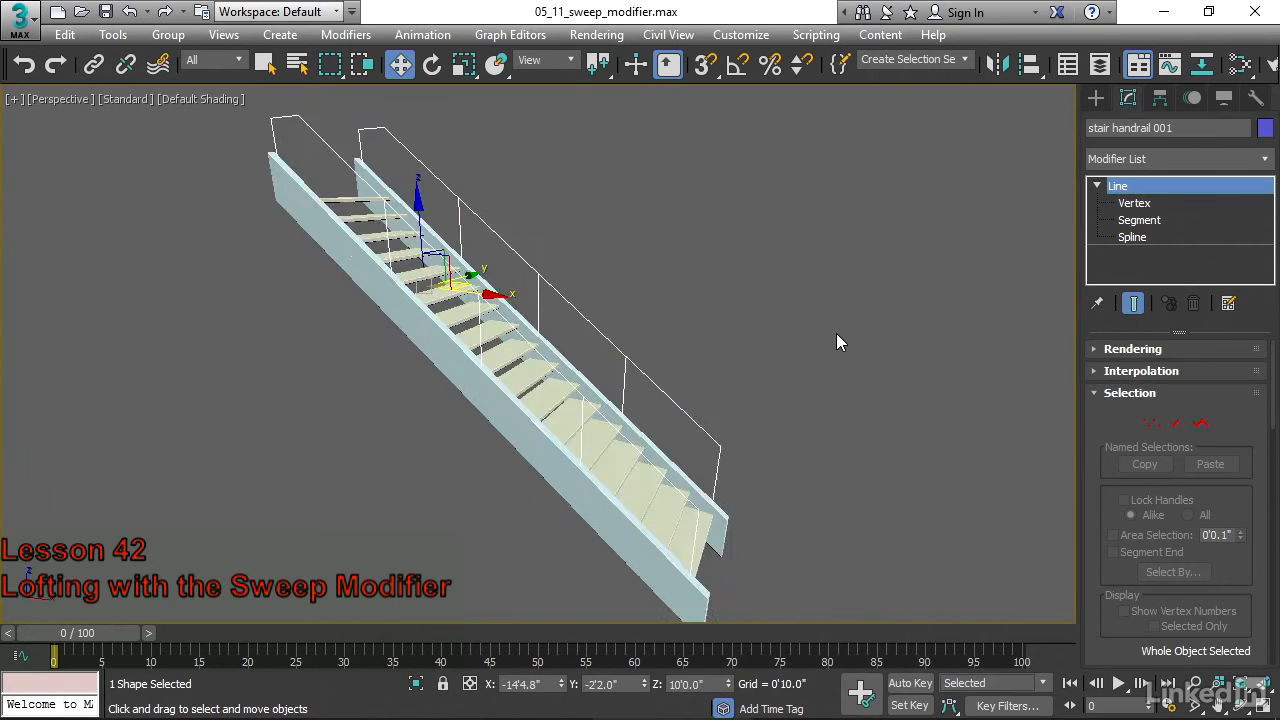
{"action": "middle_click_drag", "start_coordinate": [835, 333], "coordinate": [828, 351], "text": "alt"}
{"action": "key", "text": "q"}
Apply the Sweep modifier to the stair handrail splines
{"action": "left_click", "coordinate": [1264, 159]}
{"action": "left_click_drag", "start_coordinate": [1268, 222], "coordinate": [1269, 546]}
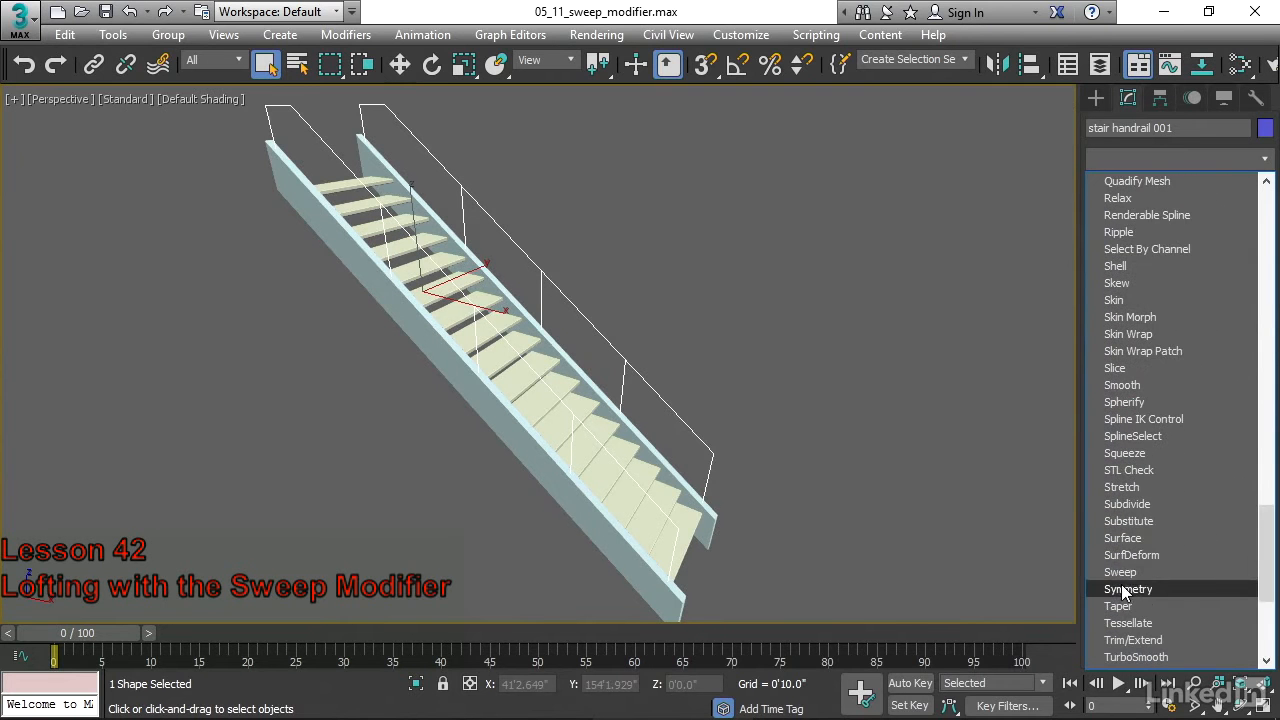
{"action": "left_click", "coordinate": [1130, 575]}
{"action": "mouse_move", "coordinate": [809, 440]}
{"action": "middle_mouse_down", "text": "alt"}
{"action": "mouse_move", "coordinate": [677, 401]}
{"action": "mouse_move", "coordinate": [559, 405]}
{"action": "mouse_move", "coordinate": [715, 401]}
{"action": "mouse_move", "coordinate": [808, 430]}
{"action": "middle_mouse_up", "text": "alt"}
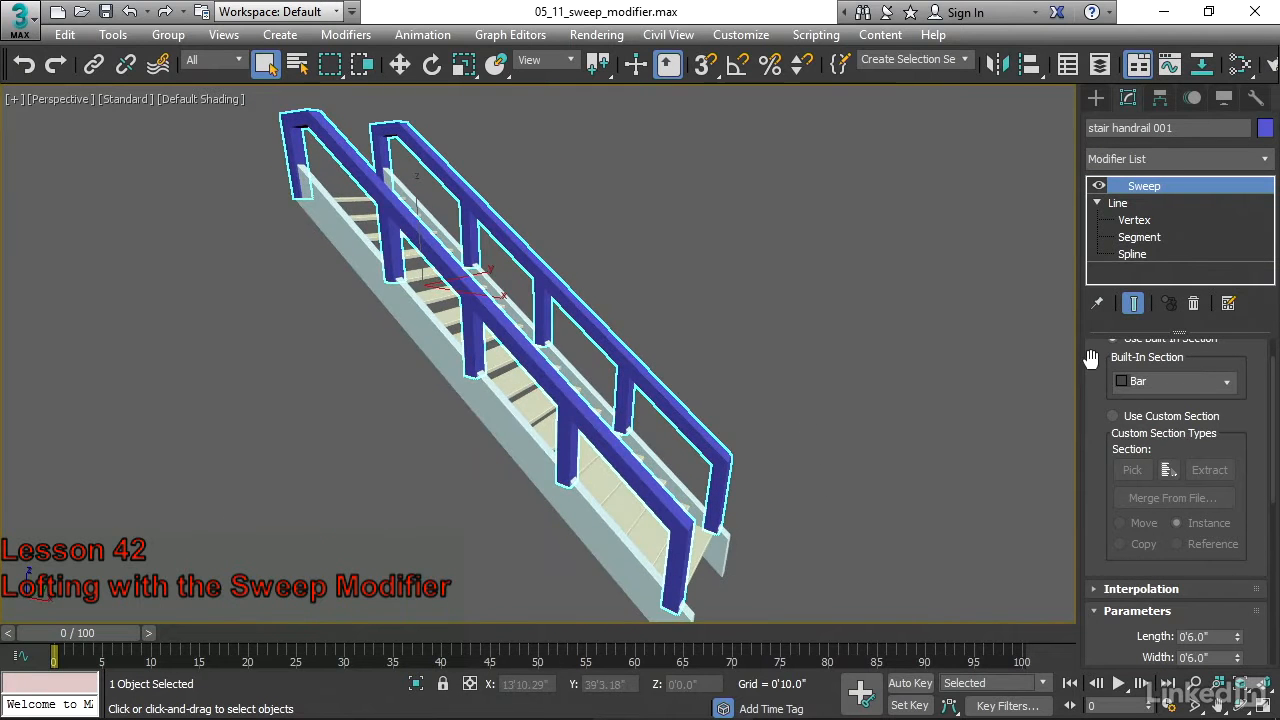
Try the Angle built-in section on the handrail sweep and examine its shape up close
{"action": "scroll", "coordinate": [1097, 380], "scroll_direction": "up", "scroll_amount": 2}
{"action": "left_click", "coordinate": [1143, 422]}
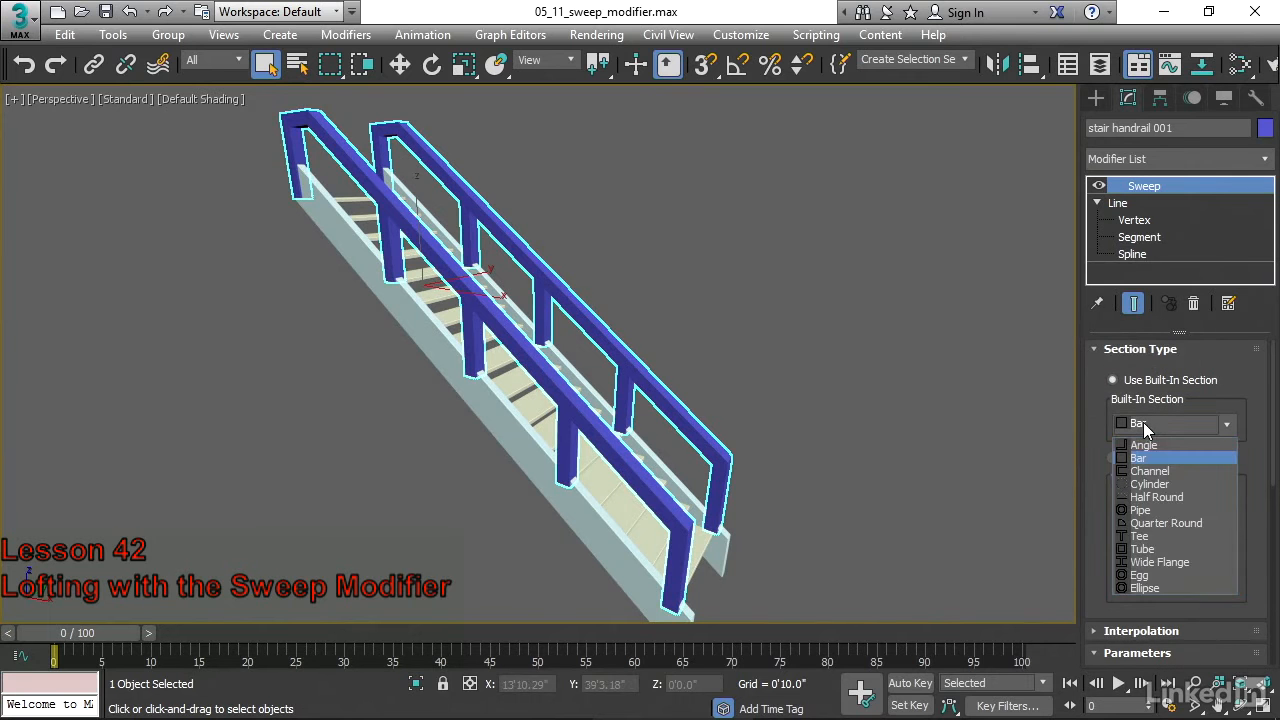
{"action": "left_click", "coordinate": [1146, 440]}
{"action": "middle_click_drag", "start_coordinate": [945, 412], "coordinate": [665, 389], "text": "alt"}
{"action": "scroll", "coordinate": [873, 349], "scroll_direction": "up", "scroll_amount": 4}
{"action": "scroll", "coordinate": [871, 349], "scroll_direction": "down", "scroll_amount": 4}
{"action": "scroll", "coordinate": [668, 397], "scroll_direction": "up", "scroll_amount": 3}
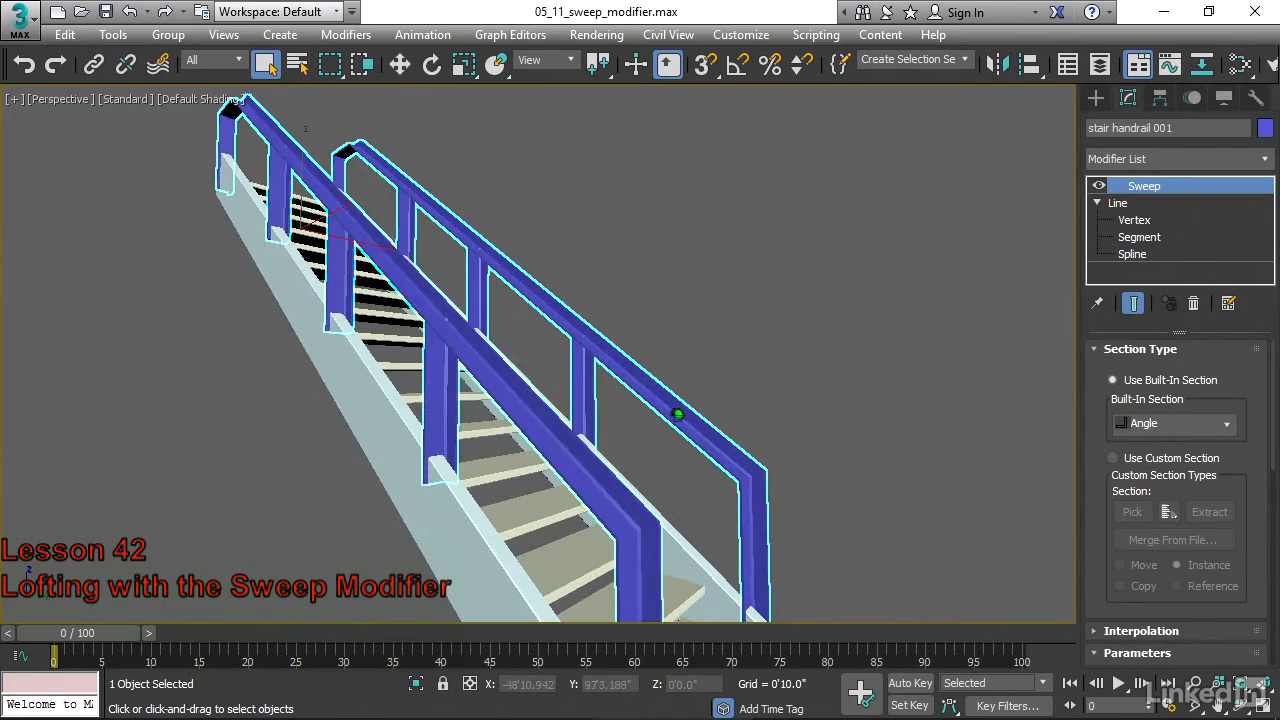
Try the Cylinder and Tee built-in sections on the handrail sweep, and return the section to Bar
{"action": "left_click", "coordinate": [1175, 424]}
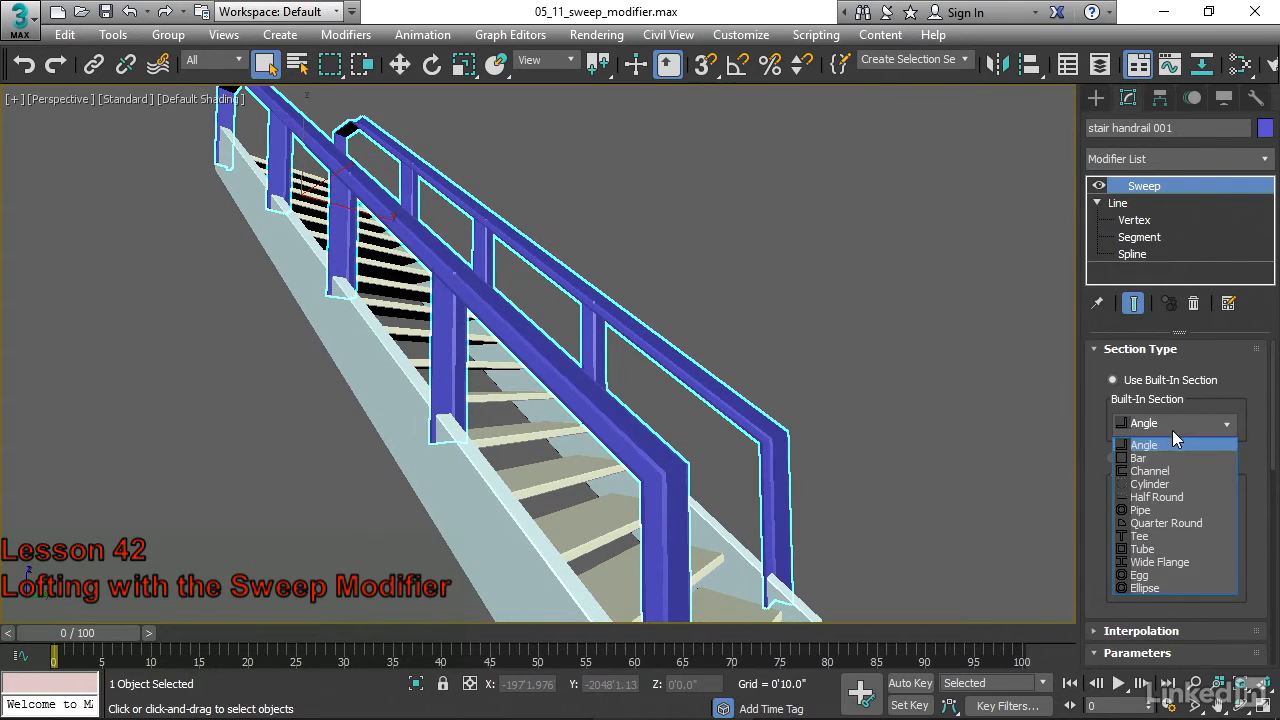
{"action": "left_click", "coordinate": [1176, 484]}
{"action": "left_click", "coordinate": [1179, 424]}
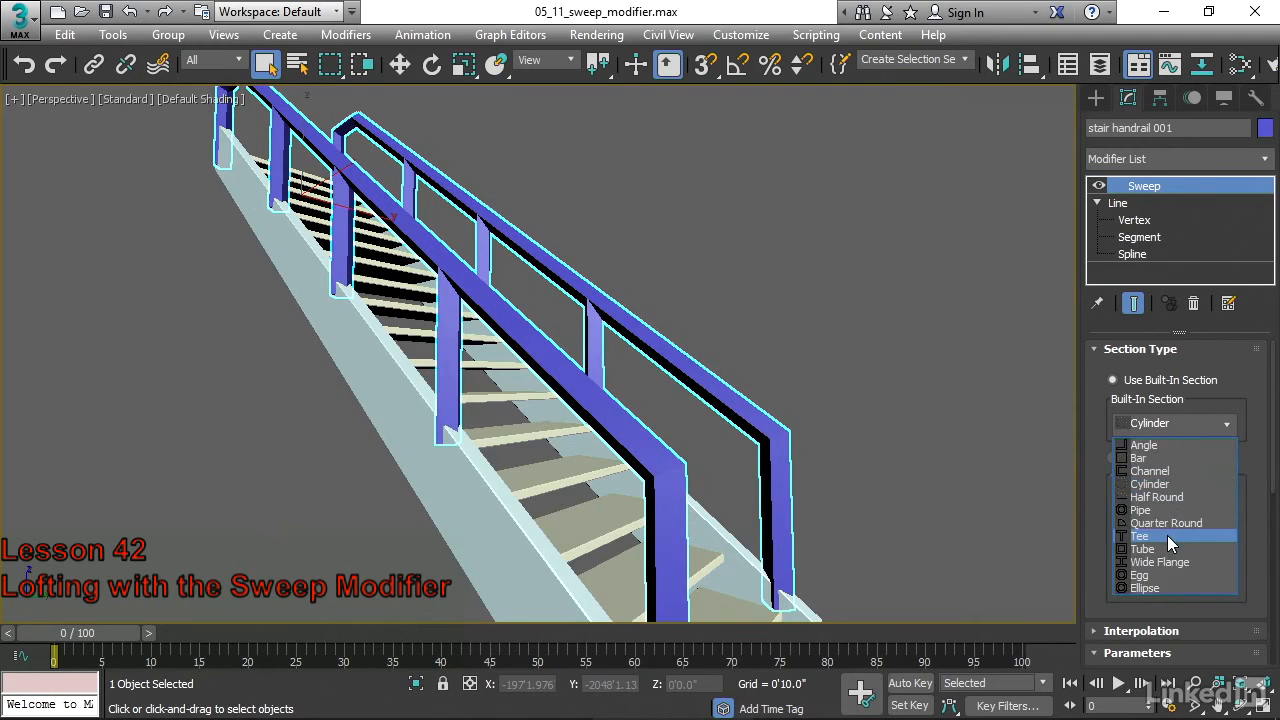
{"action": "left_click", "coordinate": [1167, 536]}
{"action": "middle_click_drag", "start_coordinate": [854, 483], "coordinate": [825, 475], "text": "alt"}
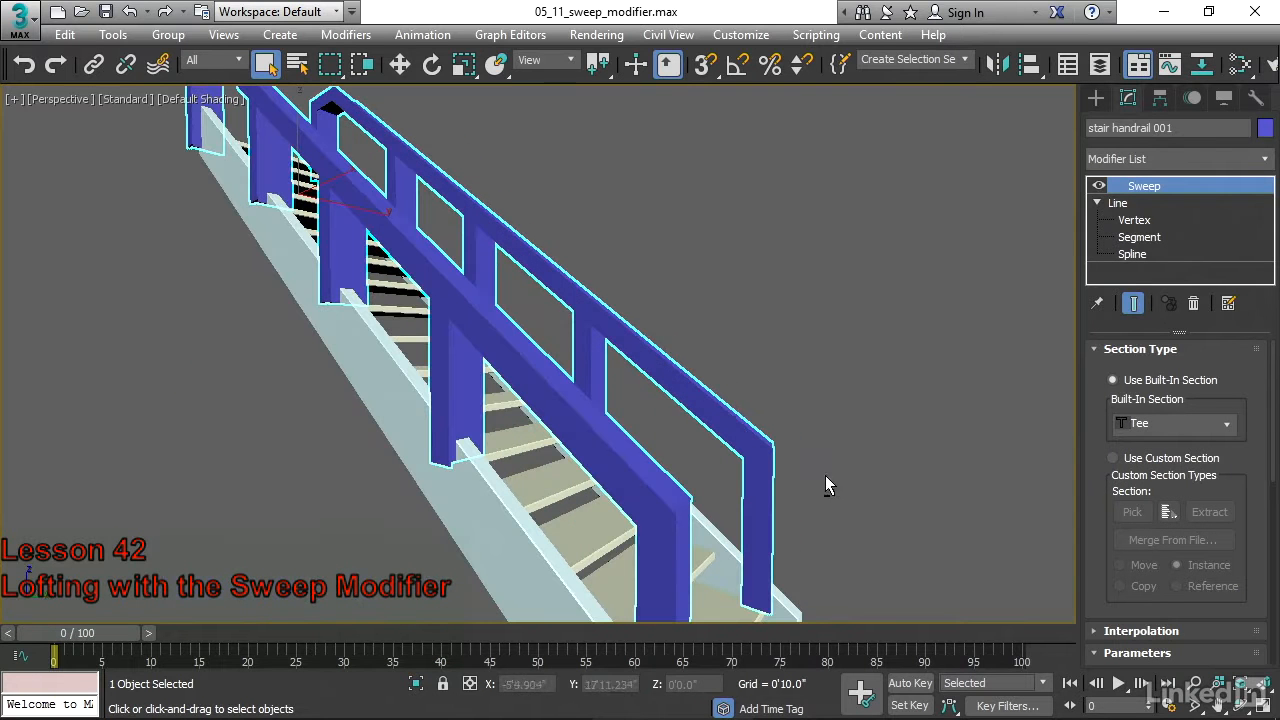
{"action": "left_click", "coordinate": [1160, 423]}
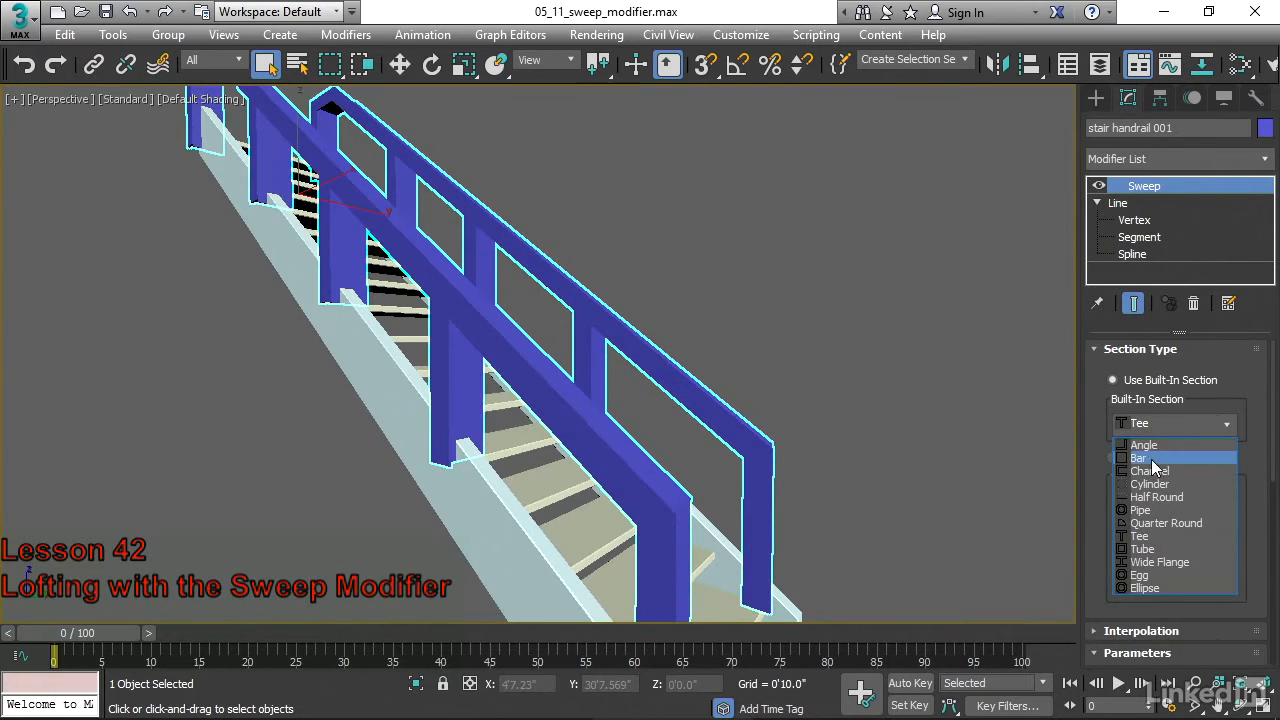
{"action": "left_click", "coordinate": [1155, 458]}
Set the handrail's Bar section to a length of 2" and a width of 2"
{"action": "scroll", "coordinate": [1093, 549], "scroll_direction": "down", "scroll_amount": 5}
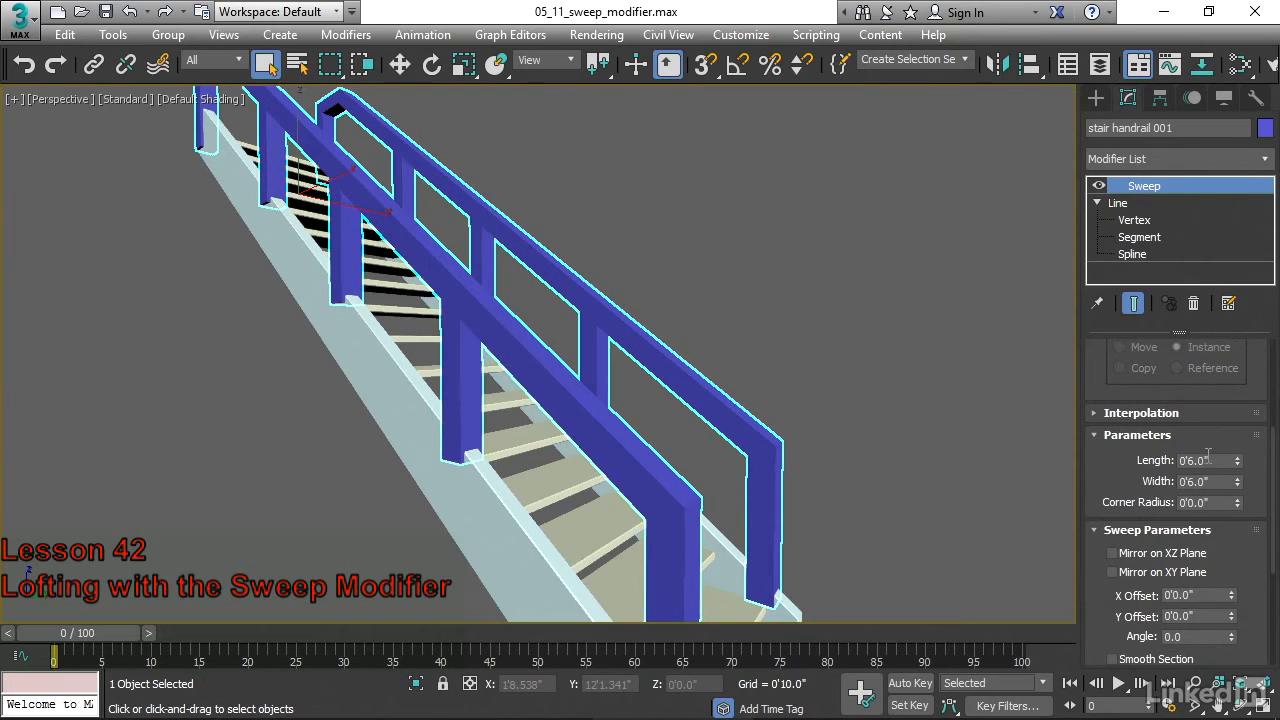
{"action": "double_click", "coordinate": [1213, 460]}
{"action": "type", "text": "2"}
{"action": "key", "text": "Tab"}
{"action": "type", "text": "2"}
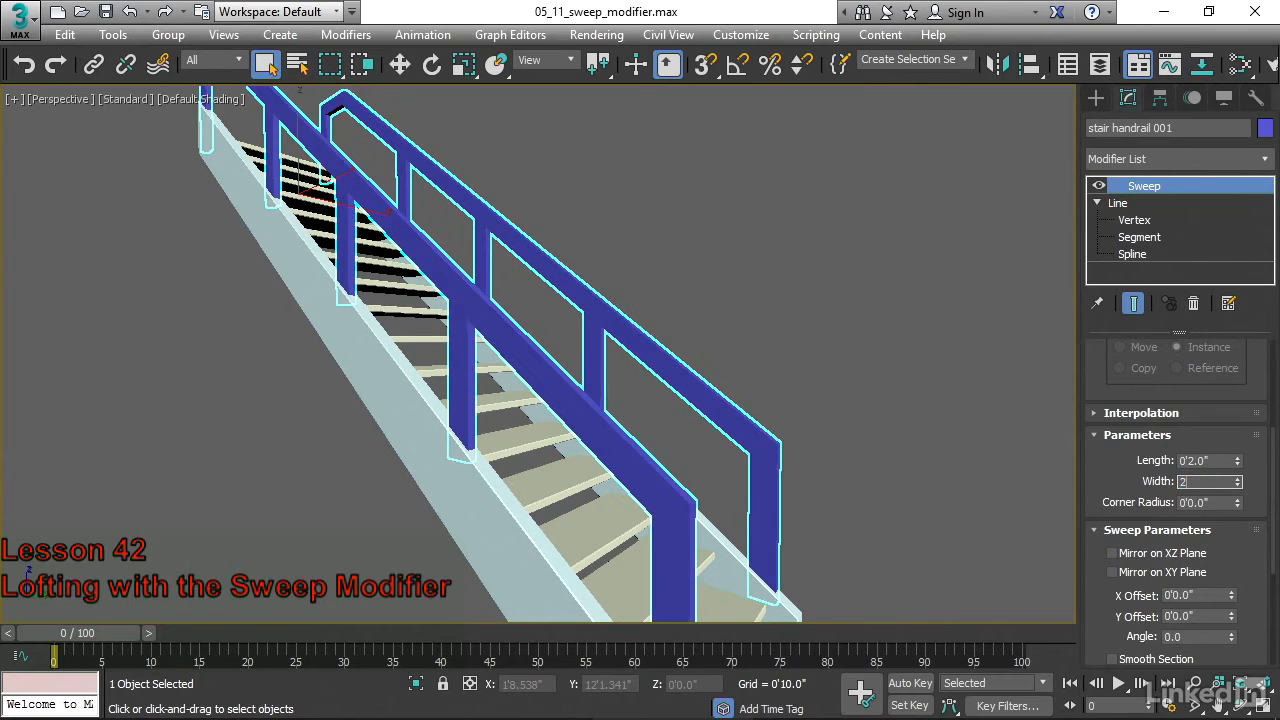
{"action": "key", "text": "Tab"}
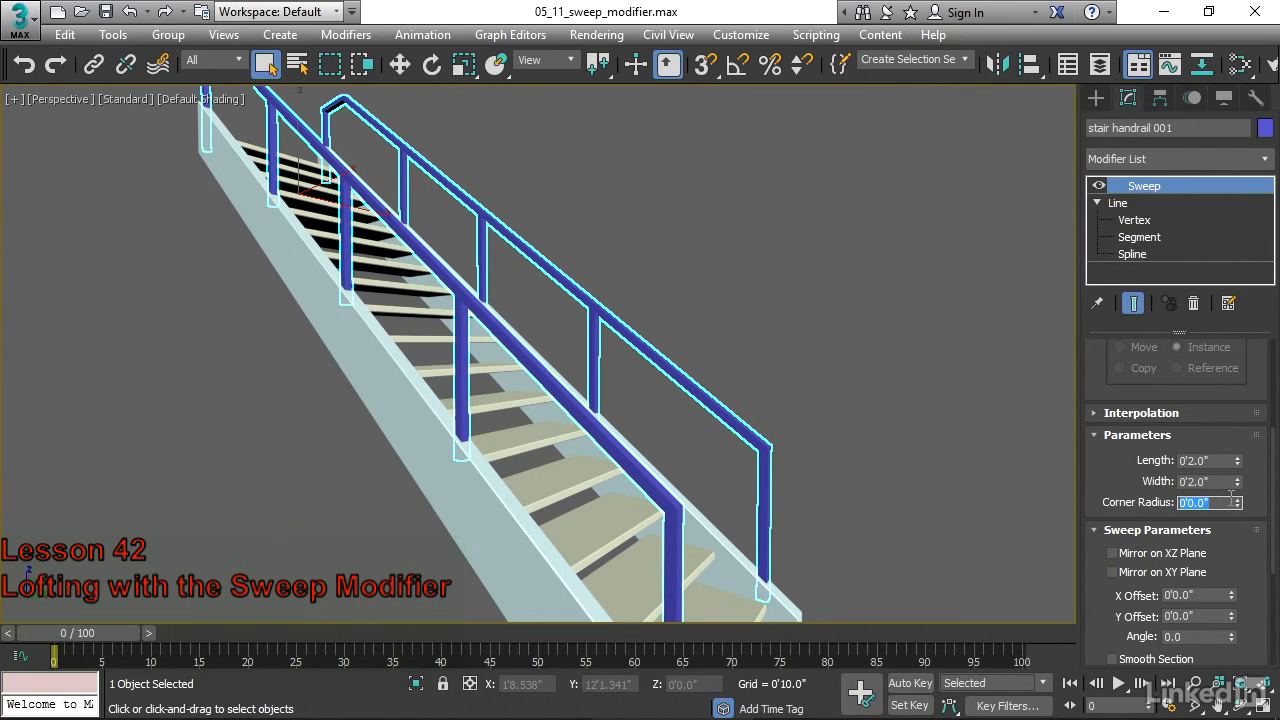
Turn on edged-faces display in the Perspective view for a close-up of the handrail's lower corner
{"action": "middle_click_drag", "start_coordinate": [766, 466], "coordinate": [677, 405], "text": "alt"}
{"action": "scroll", "coordinate": [686, 409], "scroll_direction": "up", "scroll_amount": 4}
{"action": "middle_click_drag", "start_coordinate": [864, 133], "coordinate": [859, 134]}
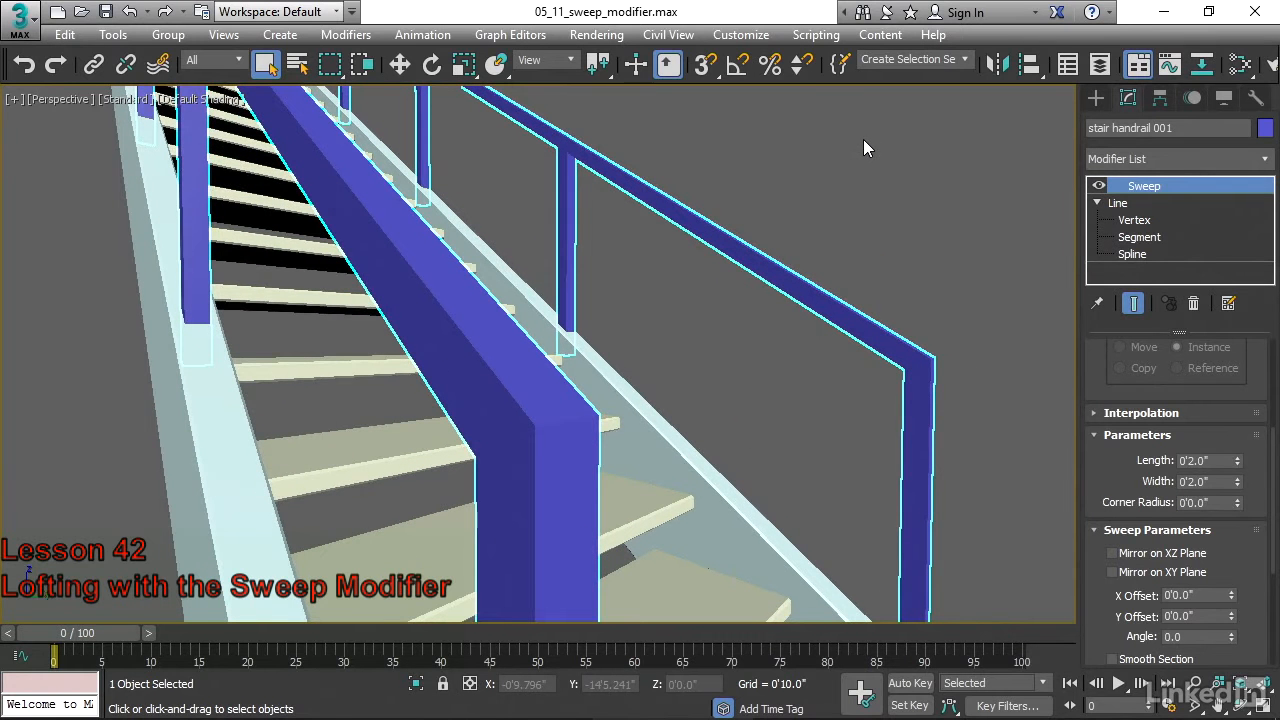
{"action": "key", "text": "F4"}
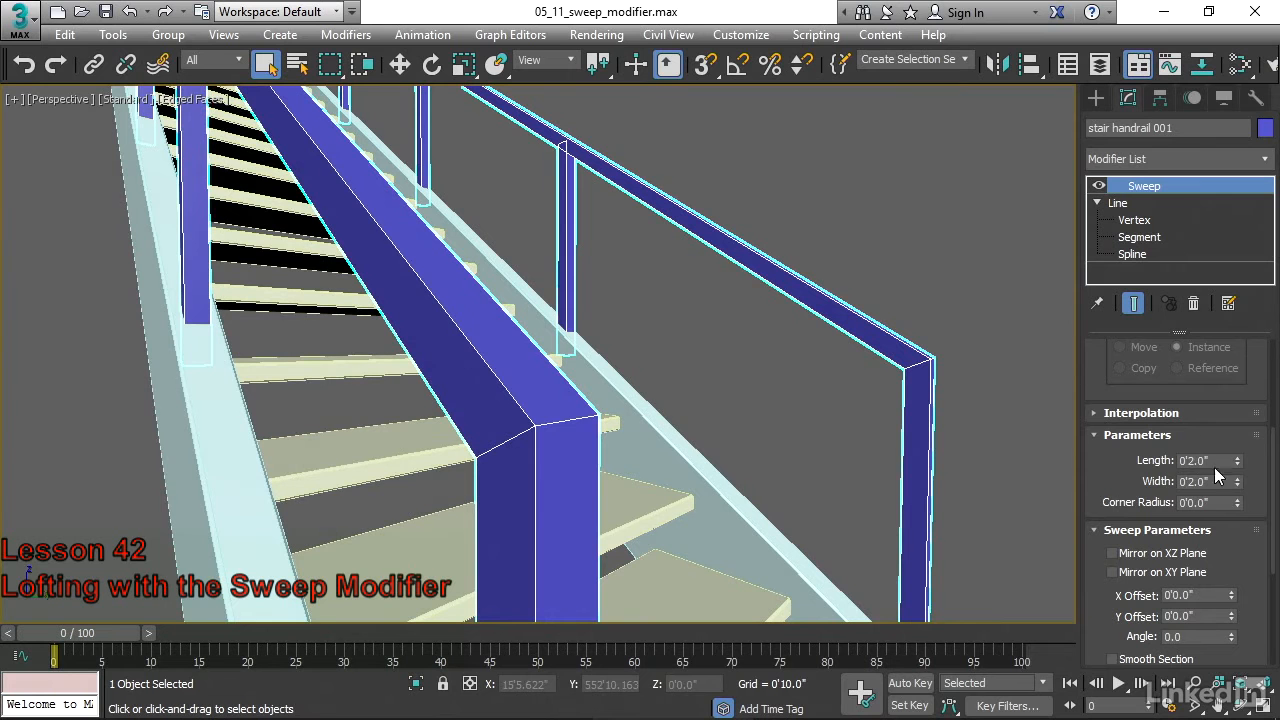
Set the corner radius of the handrail's Bar section to 0.25"
{"action": "left_click_drag", "start_coordinate": [1240, 502], "coordinate": [1240, 502]}
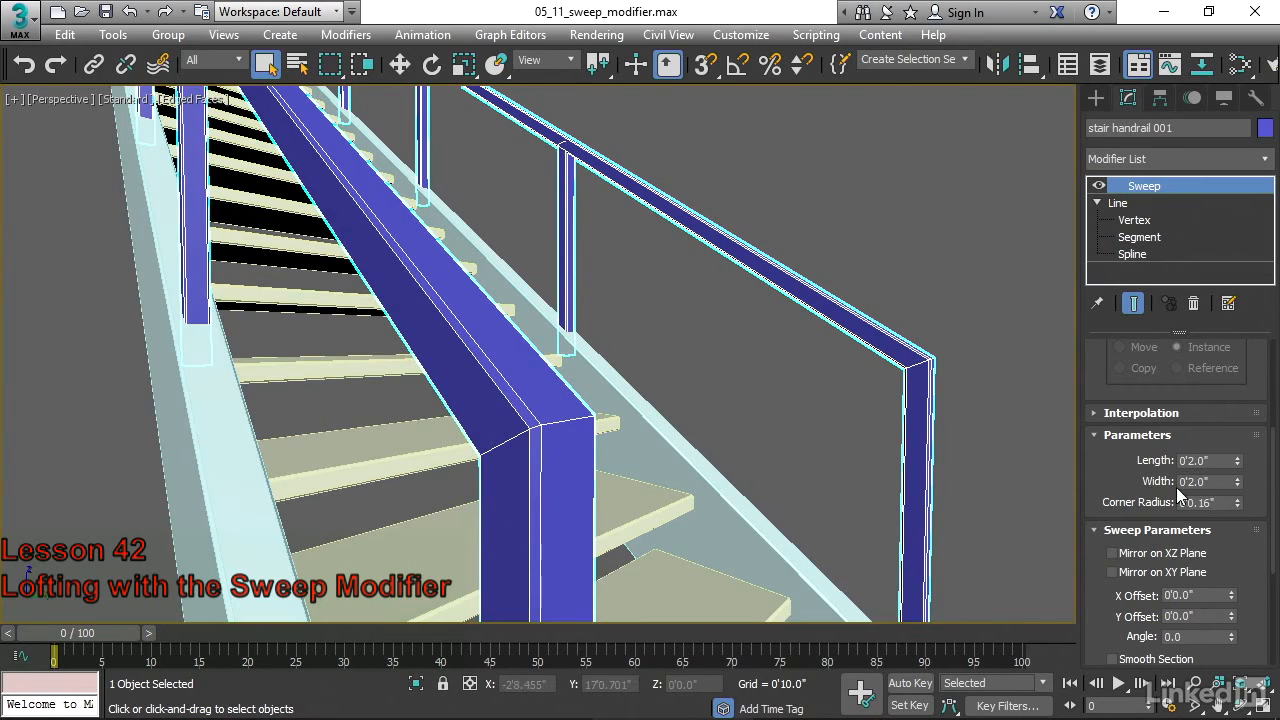
{"action": "double_click", "coordinate": [1205, 502]}
{"action": "type", "text": "25"}
{"action": "key", "text": "Return"}
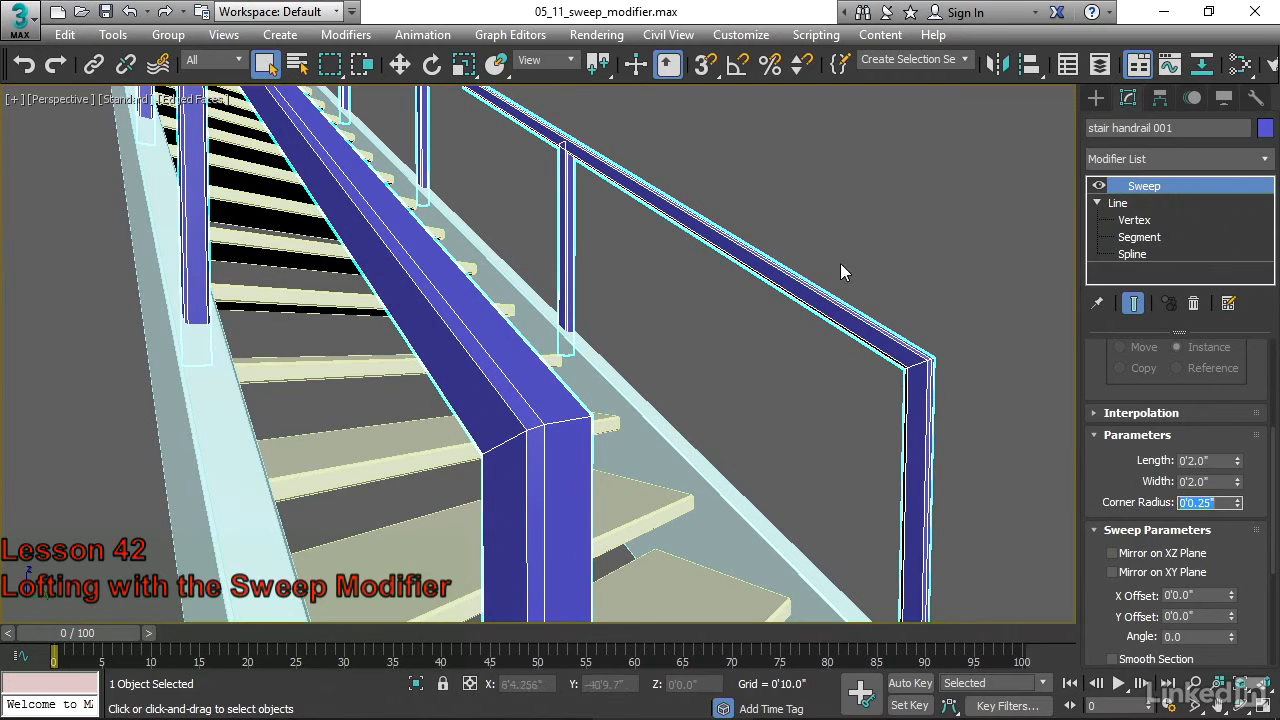
Examine the swept handrails along the whole staircase, both deselected and selected
{"action": "scroll", "coordinate": [837, 229], "scroll_direction": "down", "scroll_amount": 5}
{"action": "middle_click_drag", "start_coordinate": [843, 232], "coordinate": [791, 314], "text": "alt"}
{"action": "scroll", "coordinate": [757, 305], "scroll_direction": "up", "scroll_amount": 4}
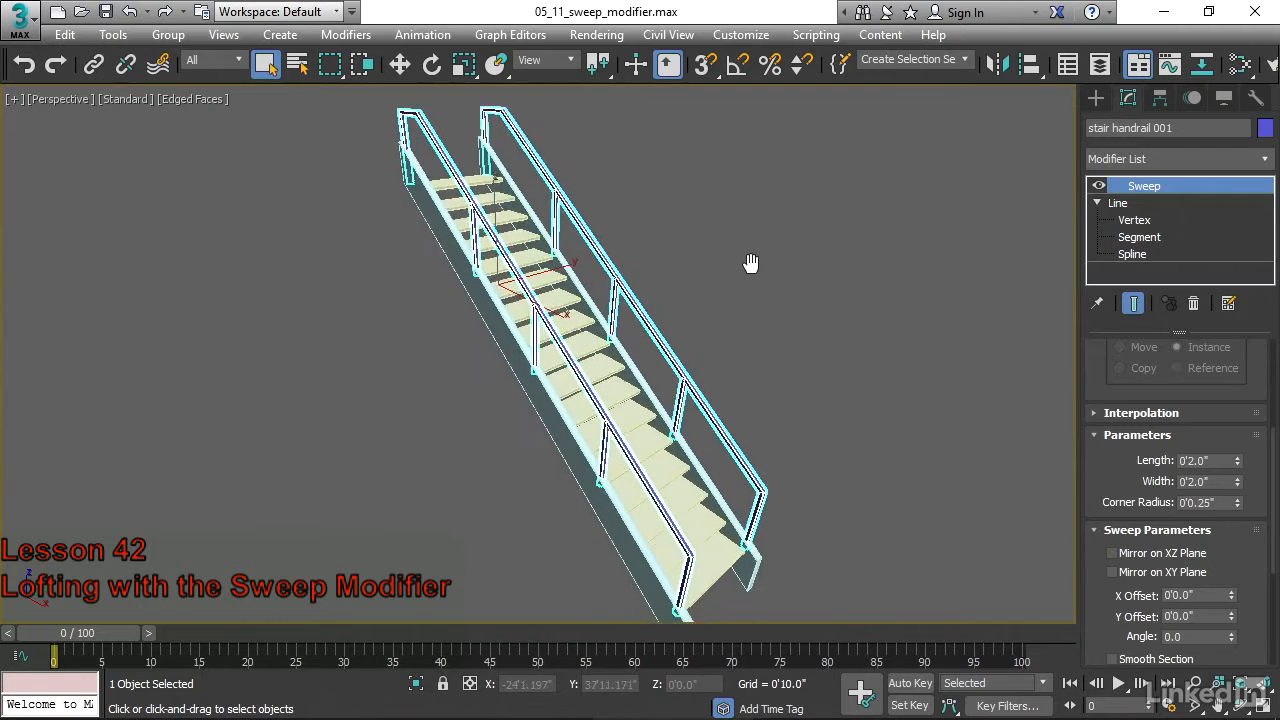
{"action": "left_click", "coordinate": [771, 295]}
{"action": "middle_click_drag", "start_coordinate": [797, 304], "coordinate": [812, 296], "text": "alt"}
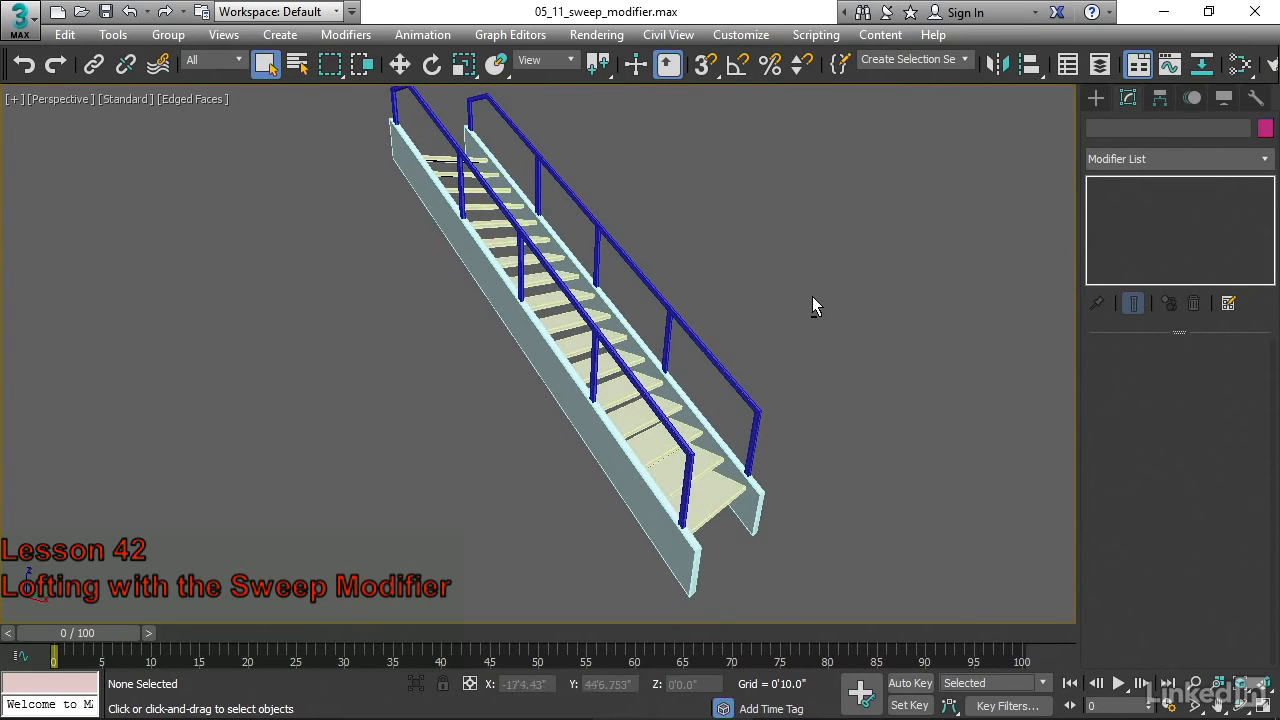
{"action": "left_click", "coordinate": [749, 400]}
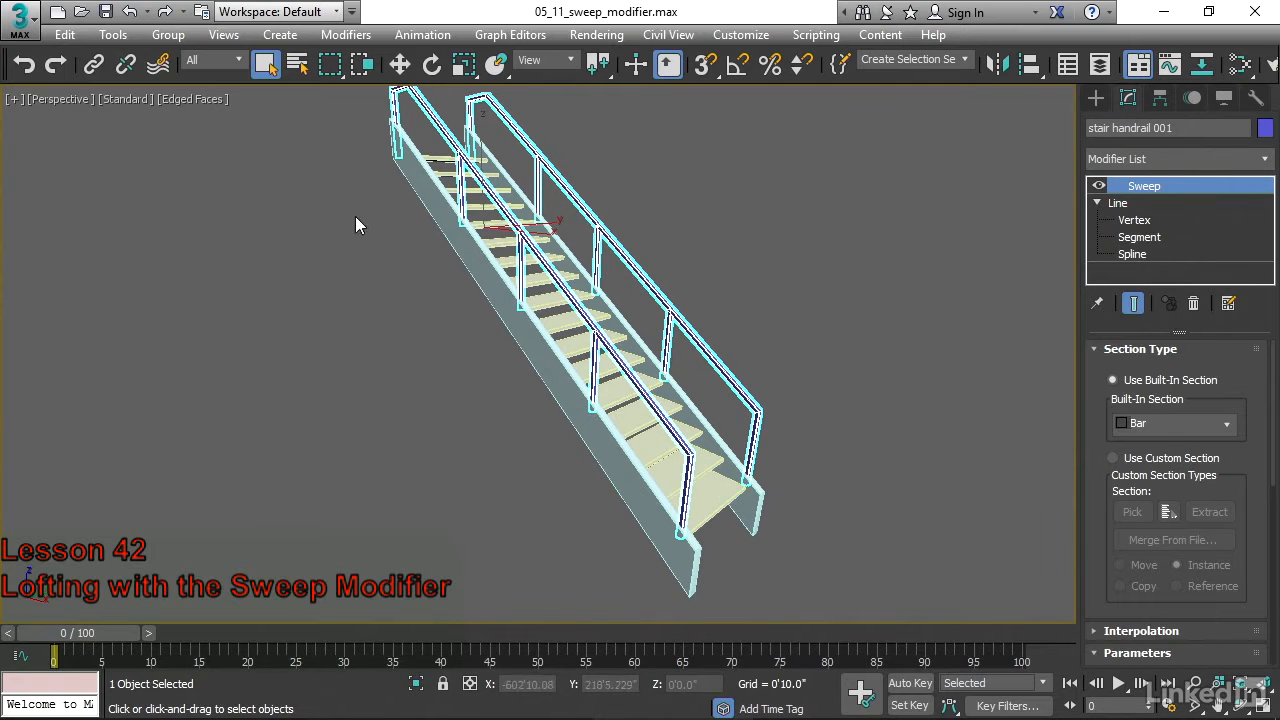
{"action": "left_click", "coordinate": [270, 455]}
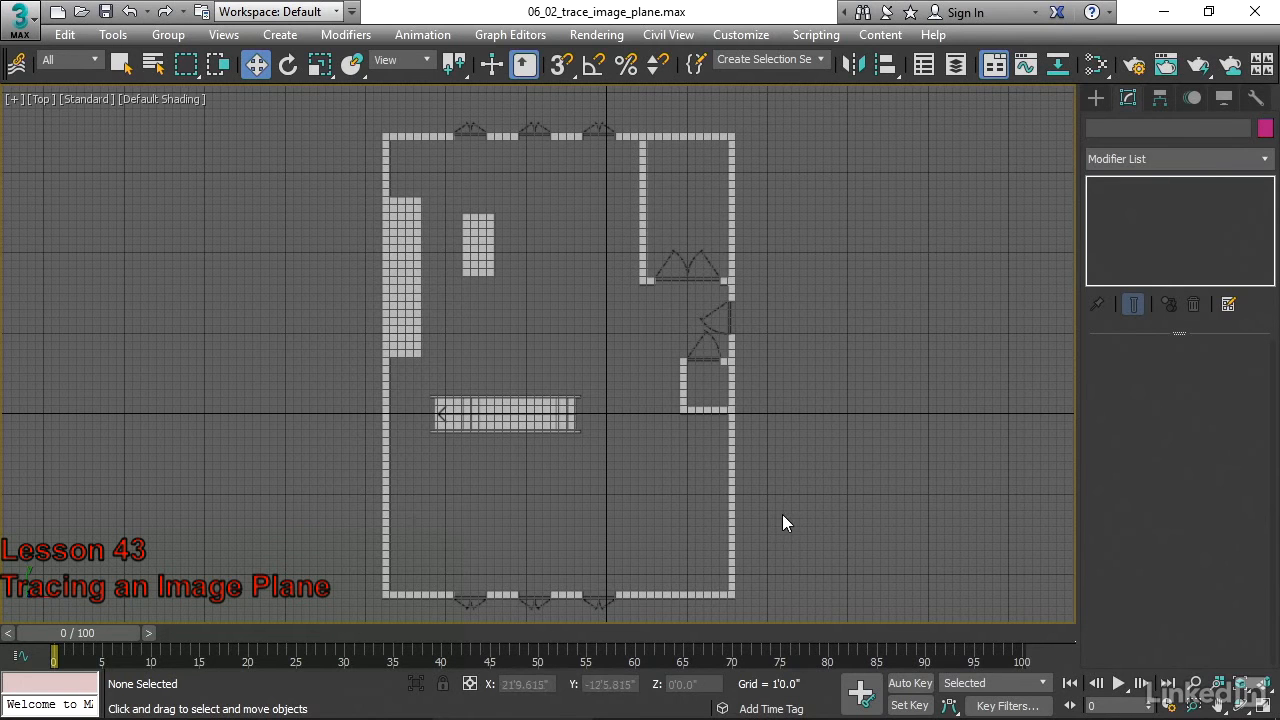
Turn on 3D snapping and draw a 58'0" by 44'0" rectangle spline around the outer walls of the floor plan
{"action": "left_click", "coordinate": [1096, 97]}
{"action": "left_click", "coordinate": [1121, 128]}
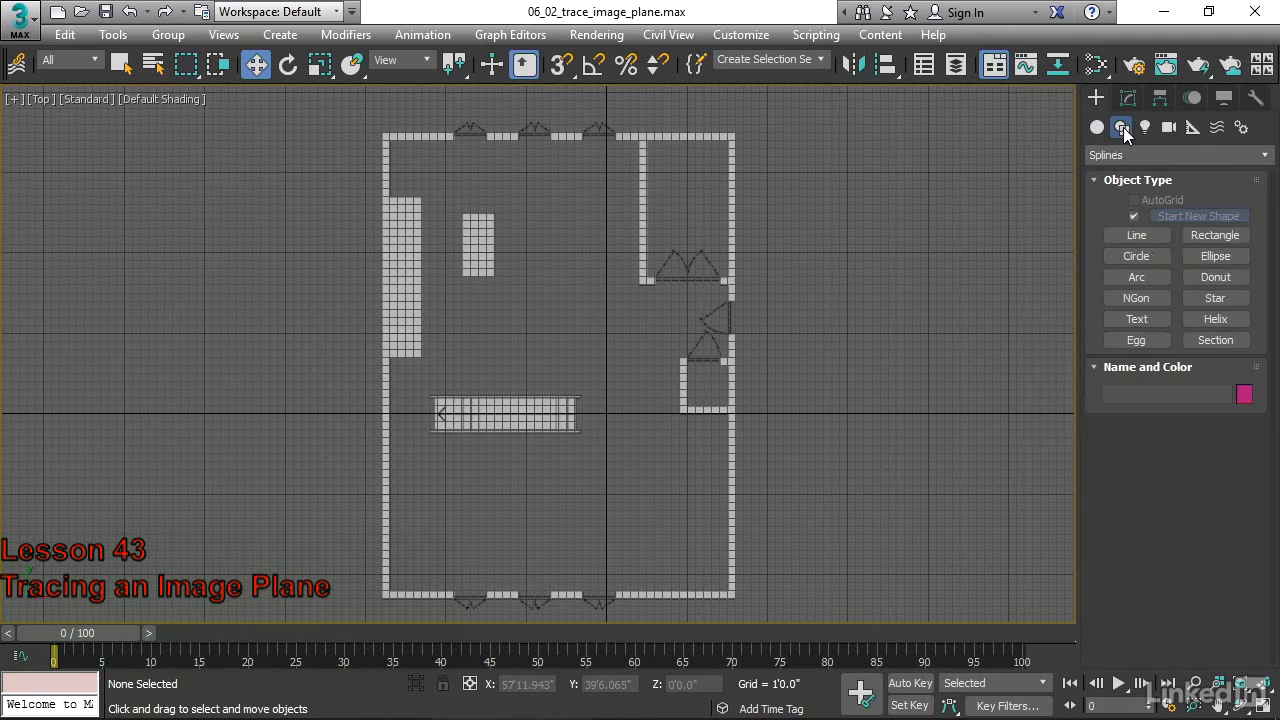
{"action": "left_click", "coordinate": [1196, 237]}
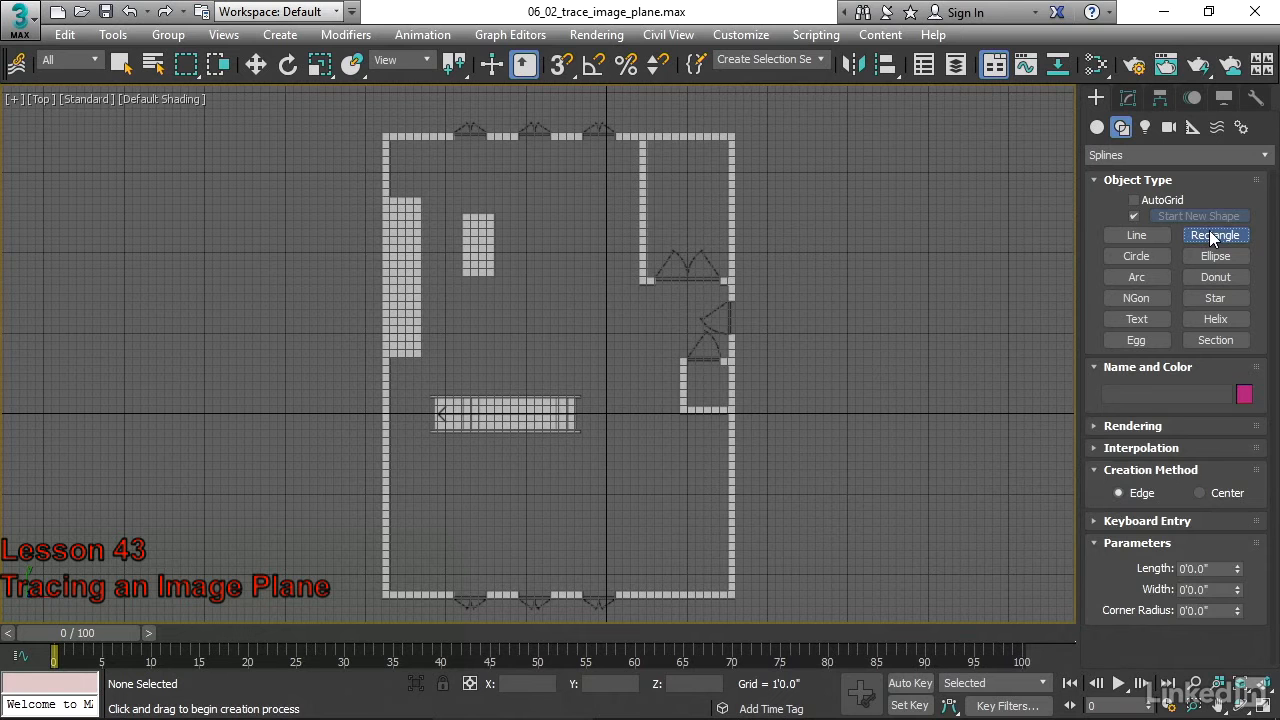
{"action": "left_click", "coordinate": [561, 66]}
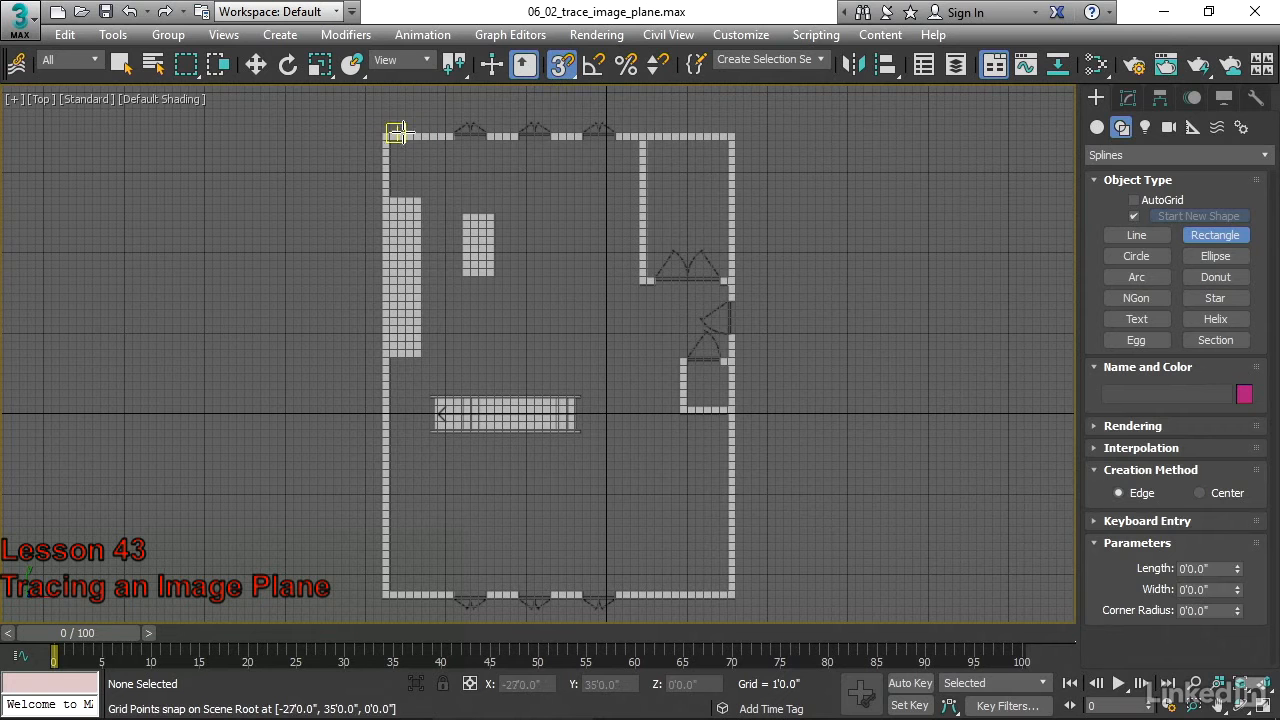
{"action": "left_click_drag", "start_coordinate": [383, 133], "coordinate": [736, 600]}
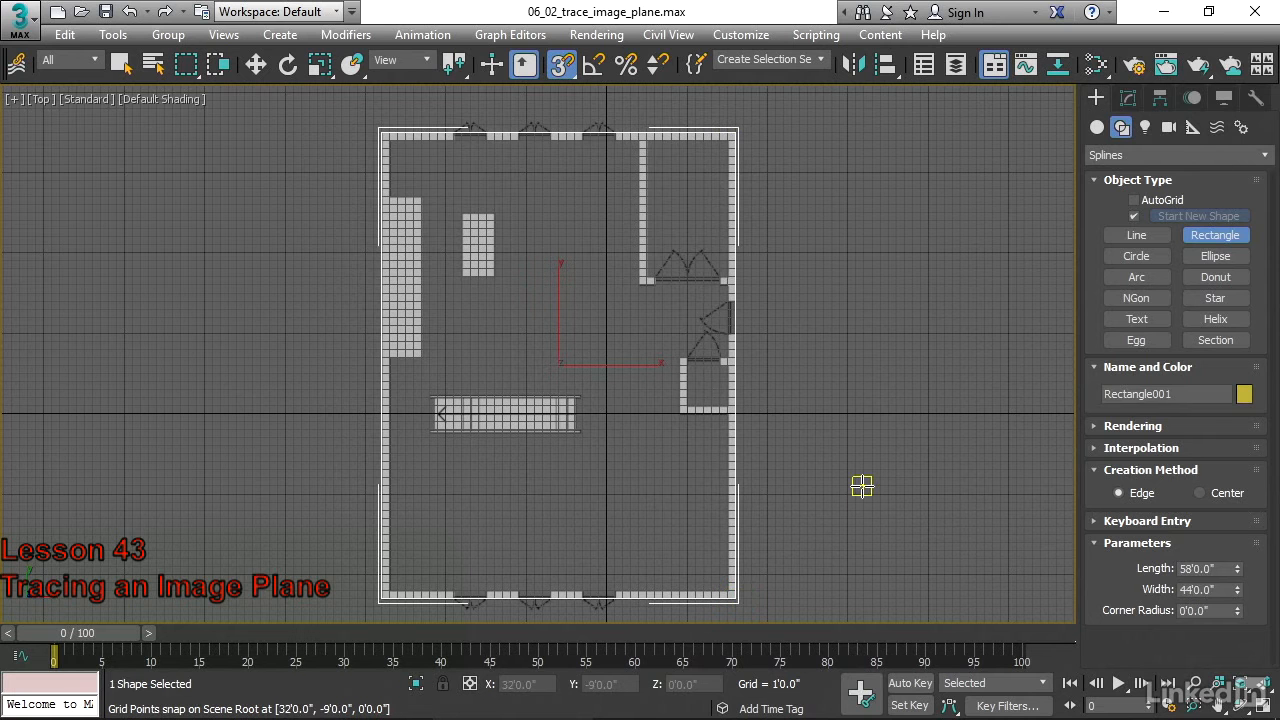
Switch to the Move tool, hide the selection brackets and check the rectangle against the plan's outer walls
{"action": "key", "text": "w"}
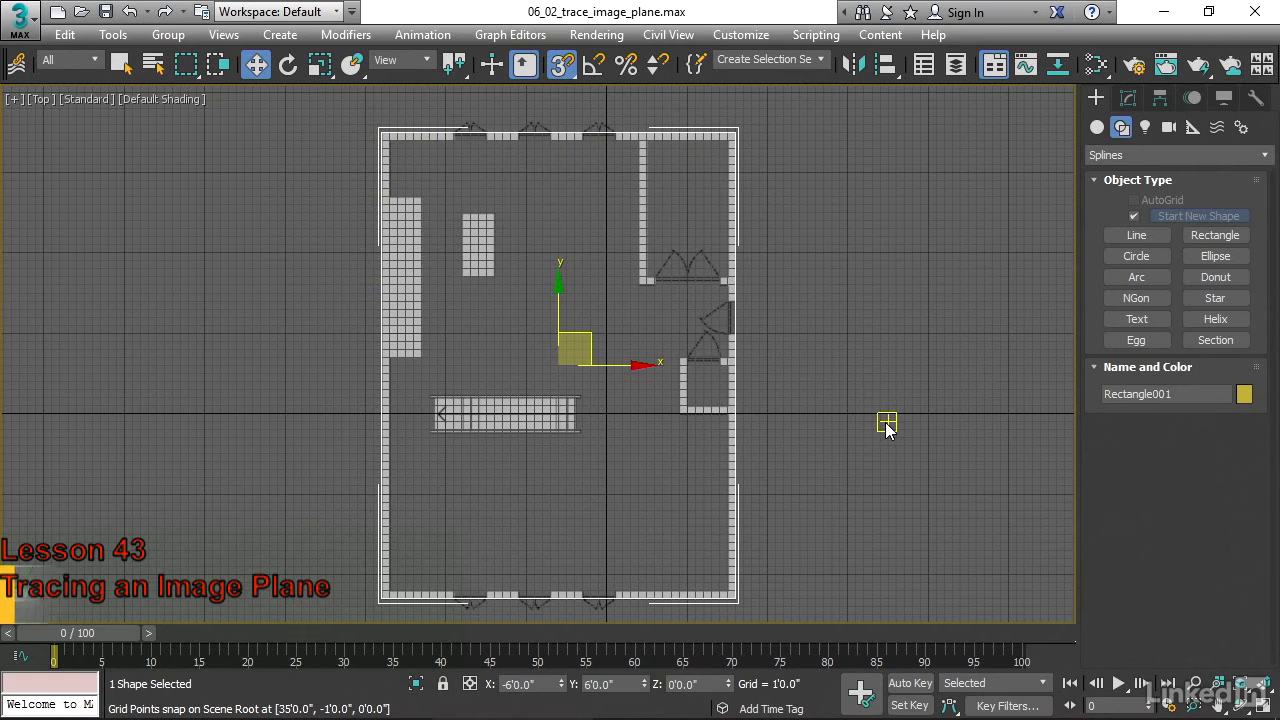
{"action": "key", "text": "j"}
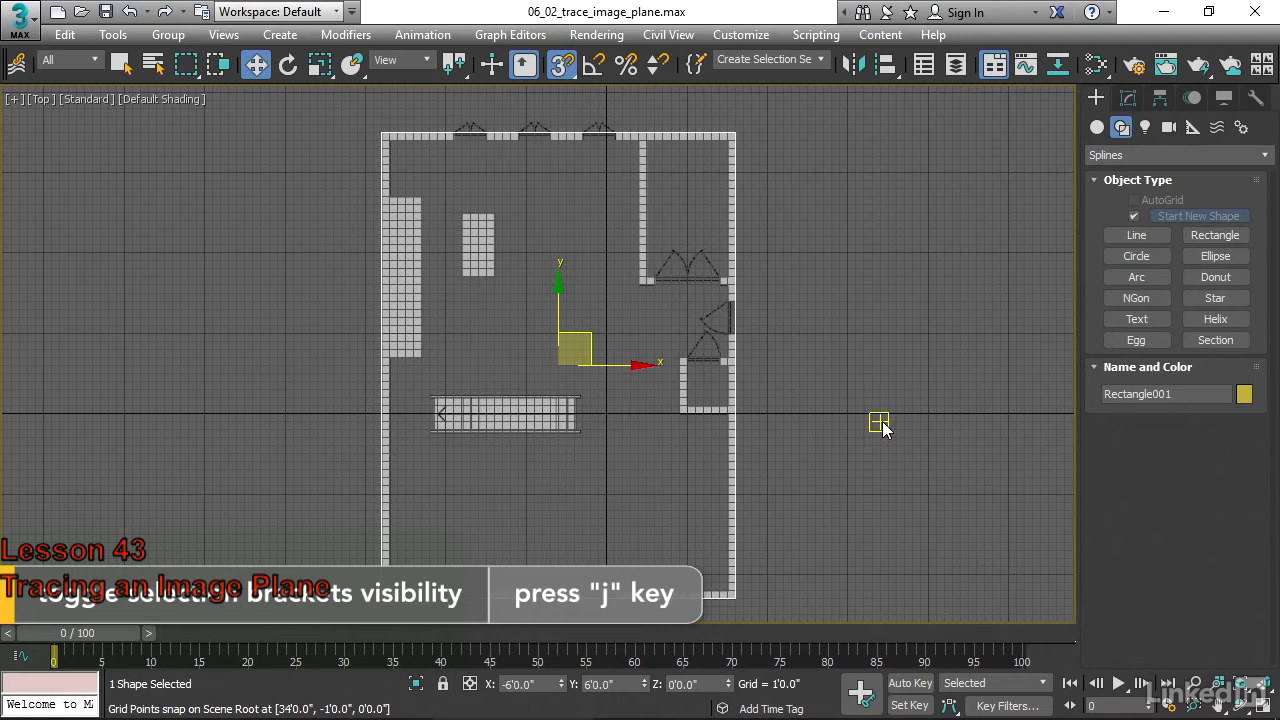
{"action": "middle_click_drag", "start_coordinate": [408, 177], "coordinate": [443, 289]}
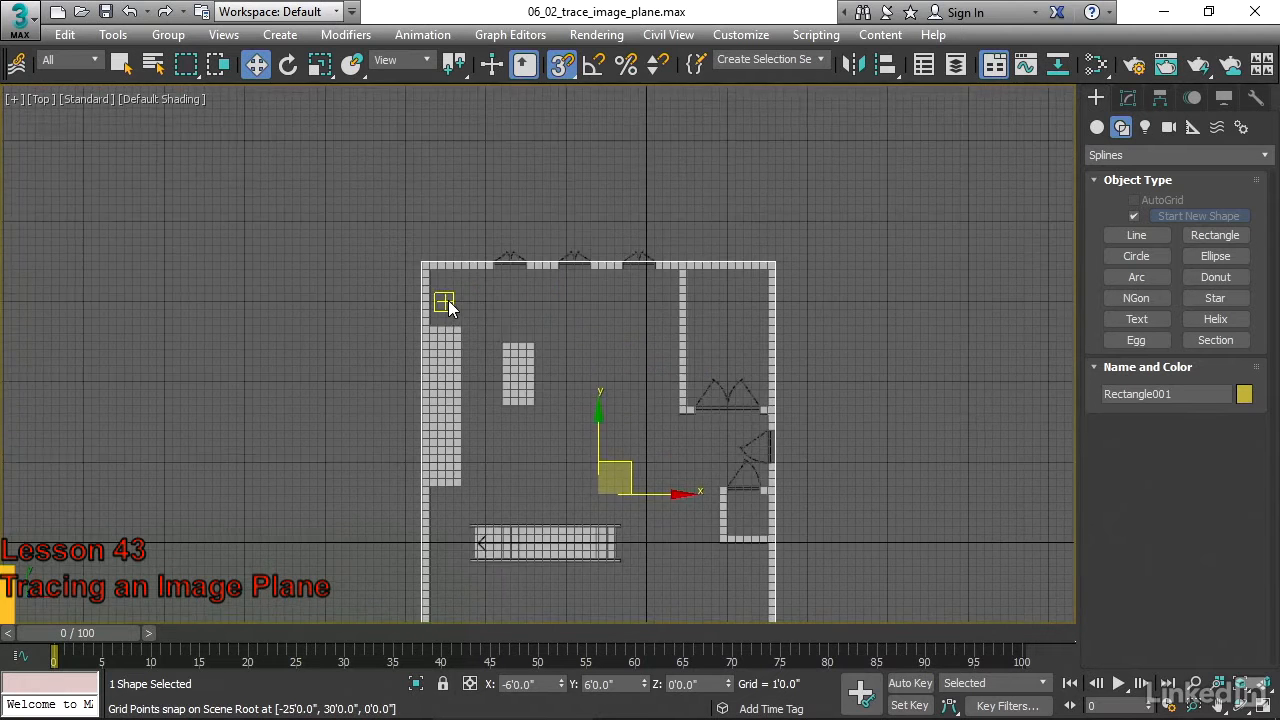
{"action": "scroll", "coordinate": [440, 285], "scroll_direction": "up", "scroll_amount": 3}
{"action": "scroll", "coordinate": [430, 254], "scroll_direction": "up", "scroll_amount": 3}
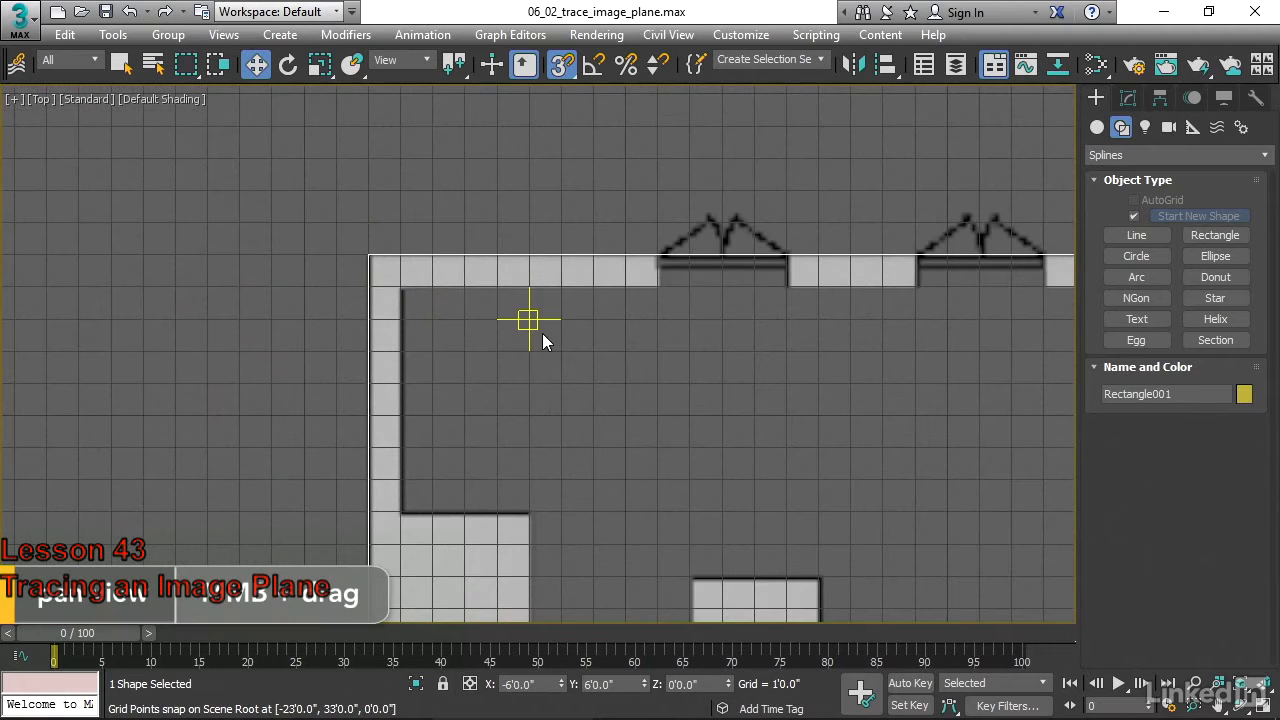
{"action": "scroll", "coordinate": [434, 320], "scroll_direction": "down", "scroll_amount": 4}
{"action": "middle_click_drag", "start_coordinate": [437, 323], "coordinate": [477, 166]}
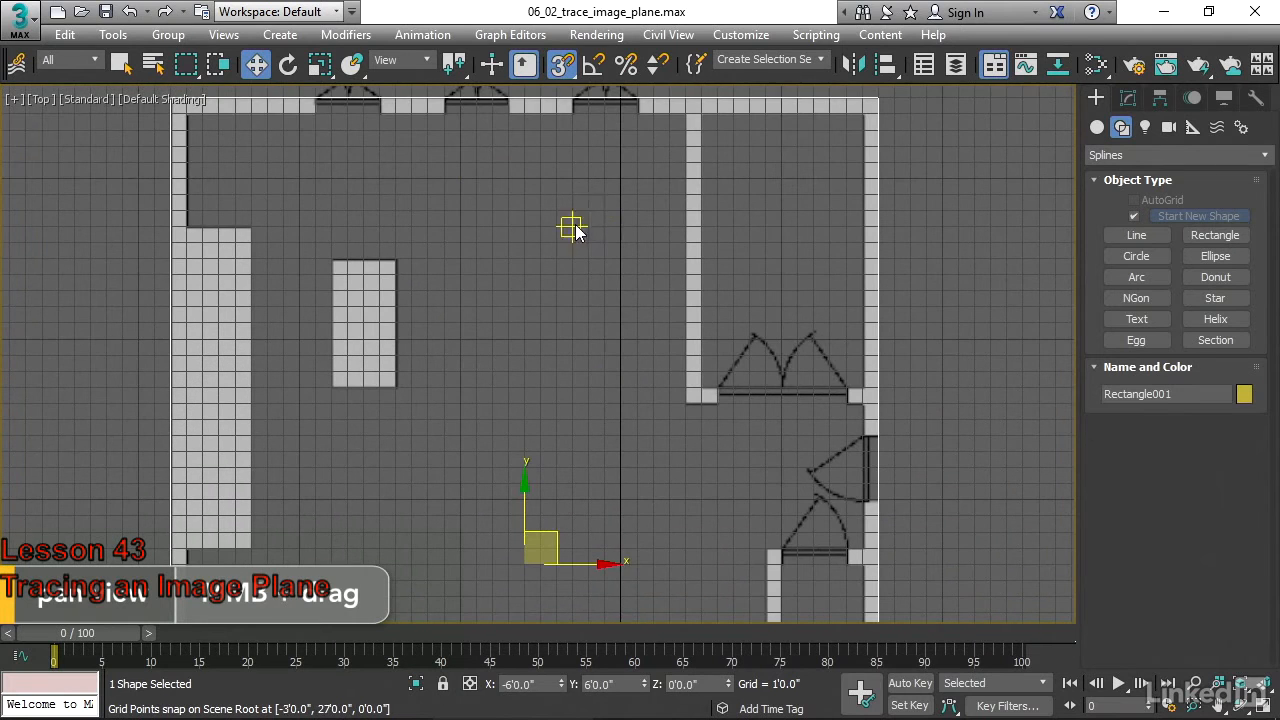
Convert the outer wall rectangle to an Editable Spline
{"action": "middle_click_drag", "start_coordinate": [523, 209], "coordinate": [671, 329]}
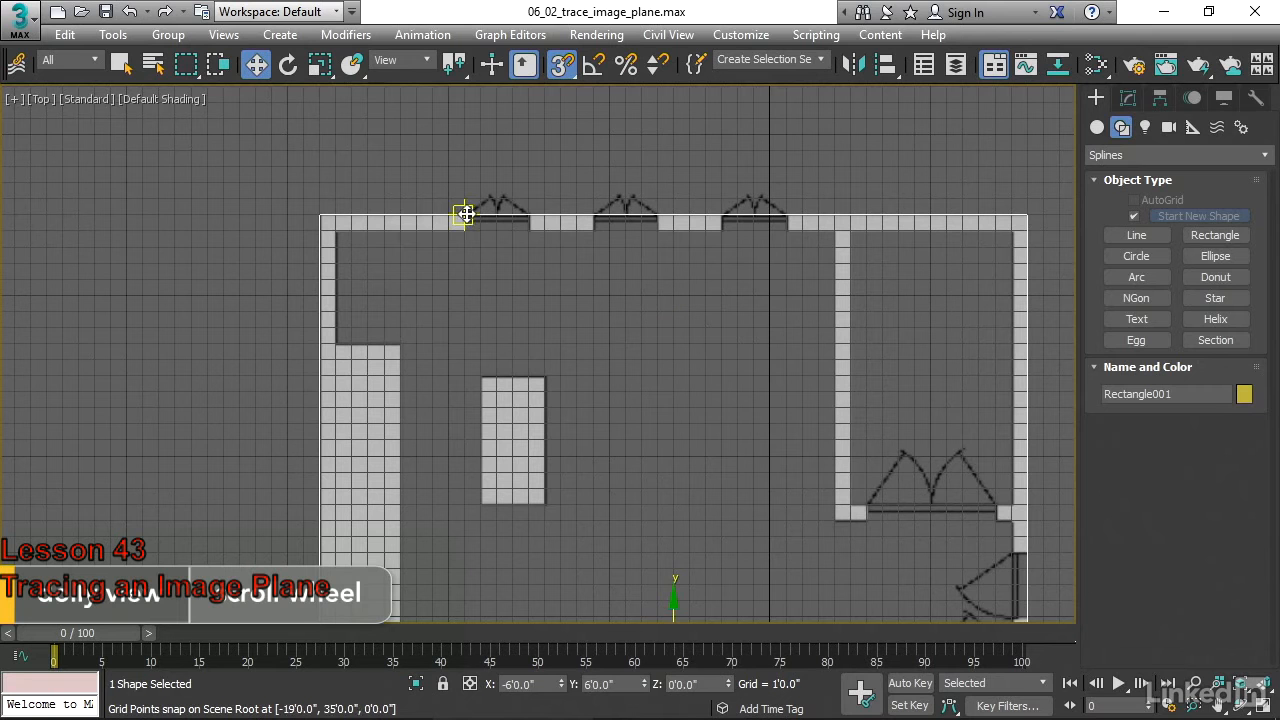
{"action": "right_click", "coordinate": [500, 266]}
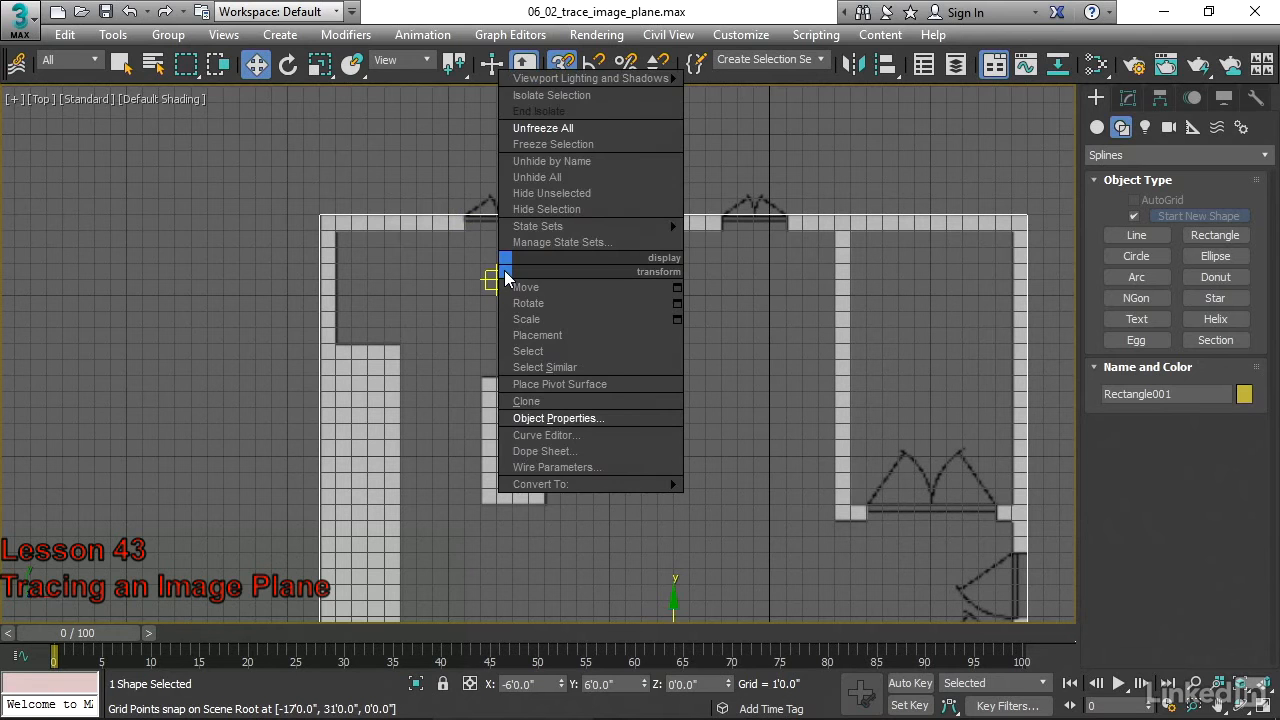
{"action": "mouse_move", "coordinate": [558, 488]}
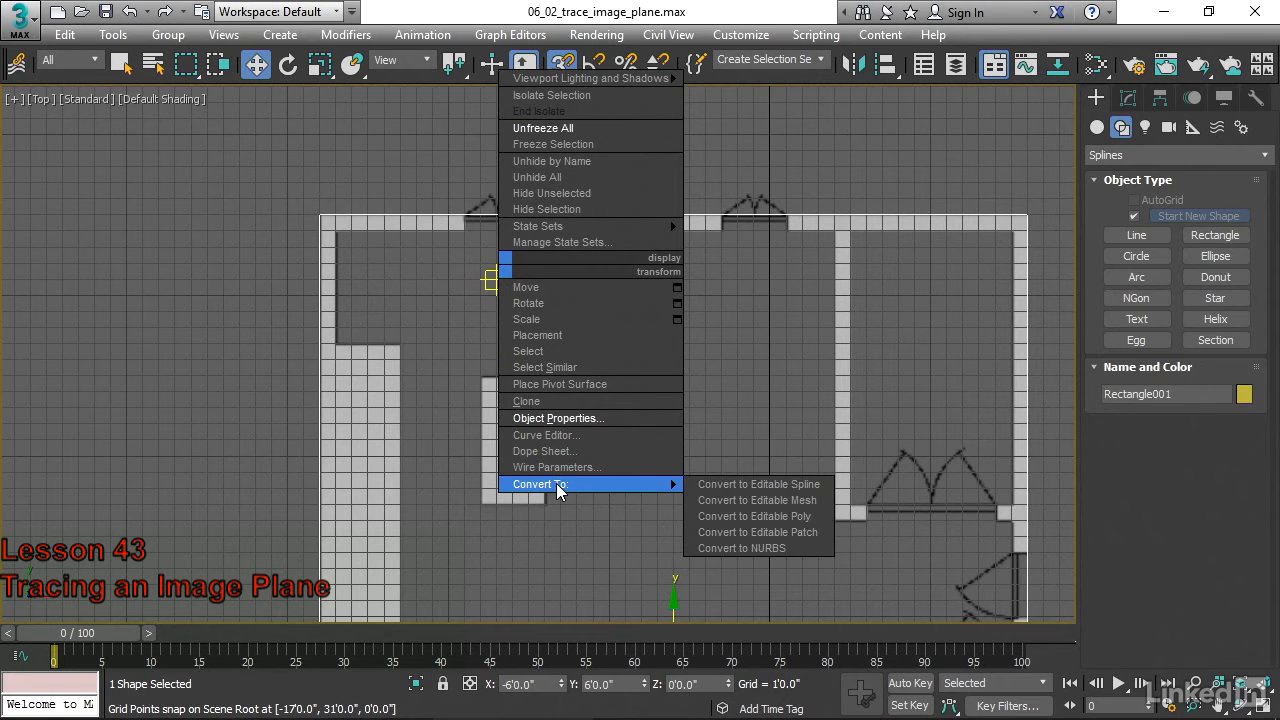
{"action": "left_click", "coordinate": [813, 486]}
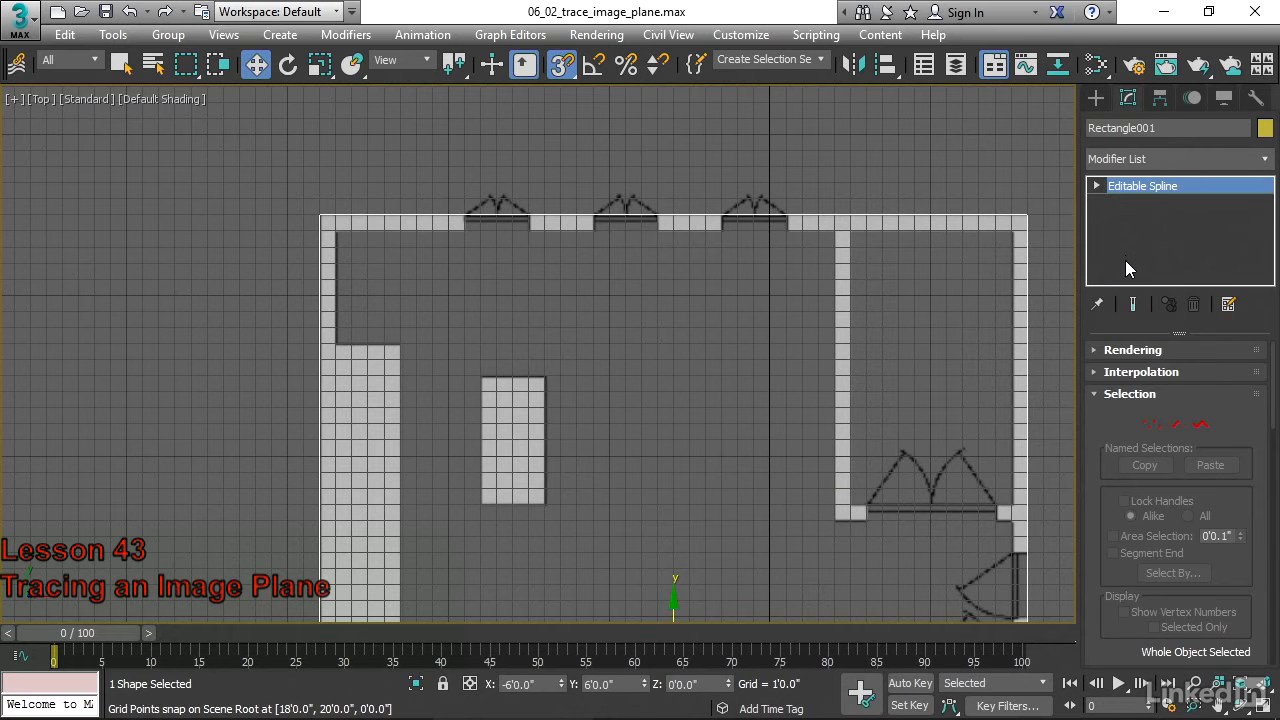
Enter Vertex mode on the outer wall spline, try moving its upper-left corner vertex inward, and undo the move
{"action": "left_click", "coordinate": [1151, 425]}
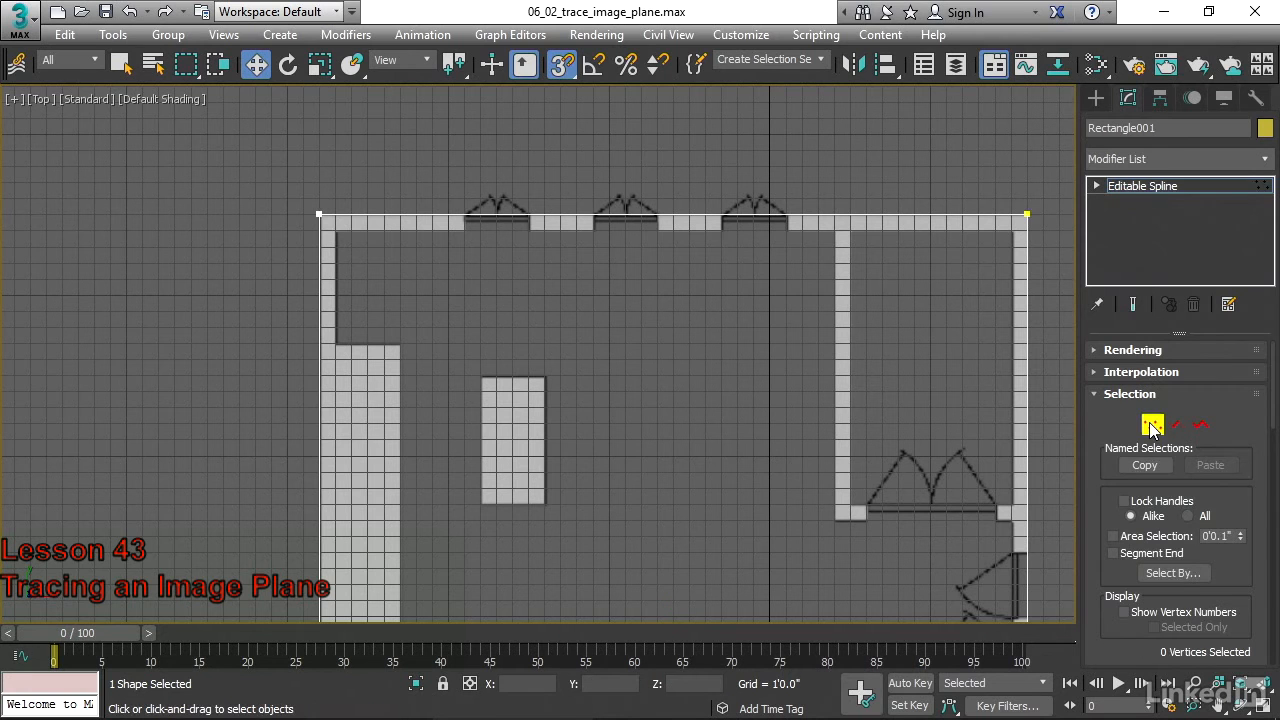
{"action": "left_click", "coordinate": [320, 214]}
{"action": "left_click_drag", "start_coordinate": [320, 214], "coordinate": [496, 327]}
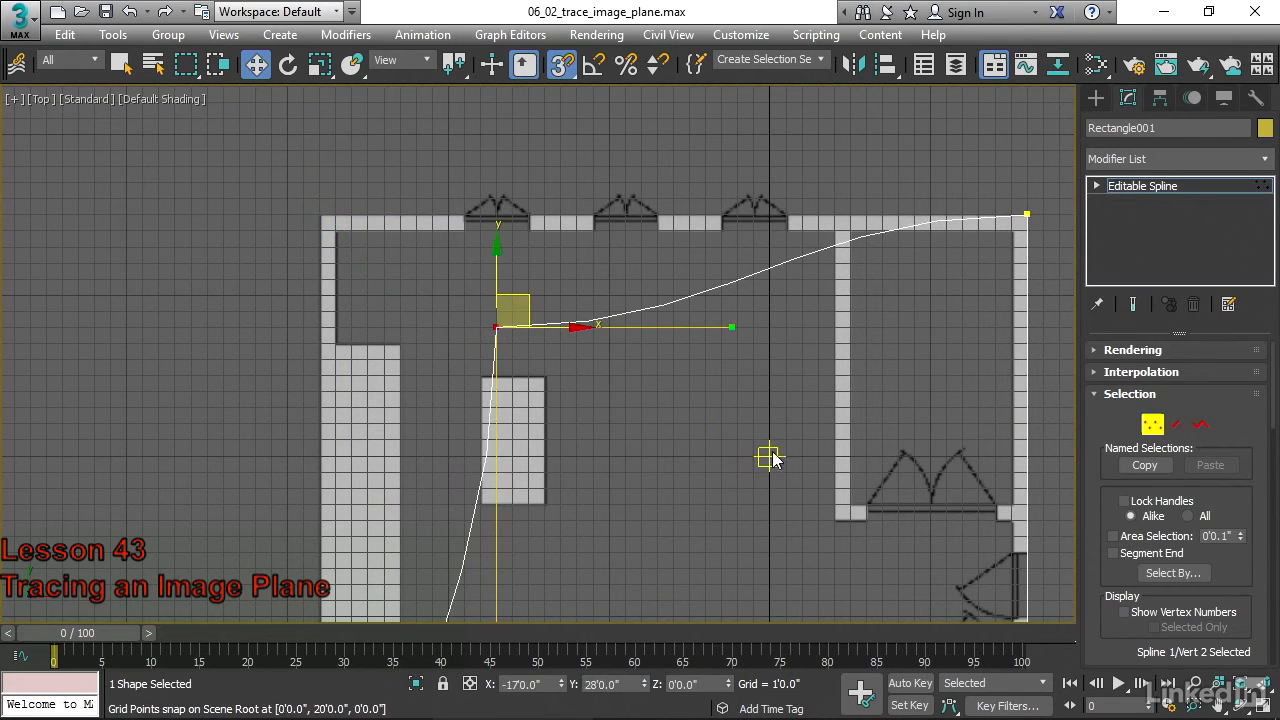
{"action": "key", "text": "ctrl+z"}
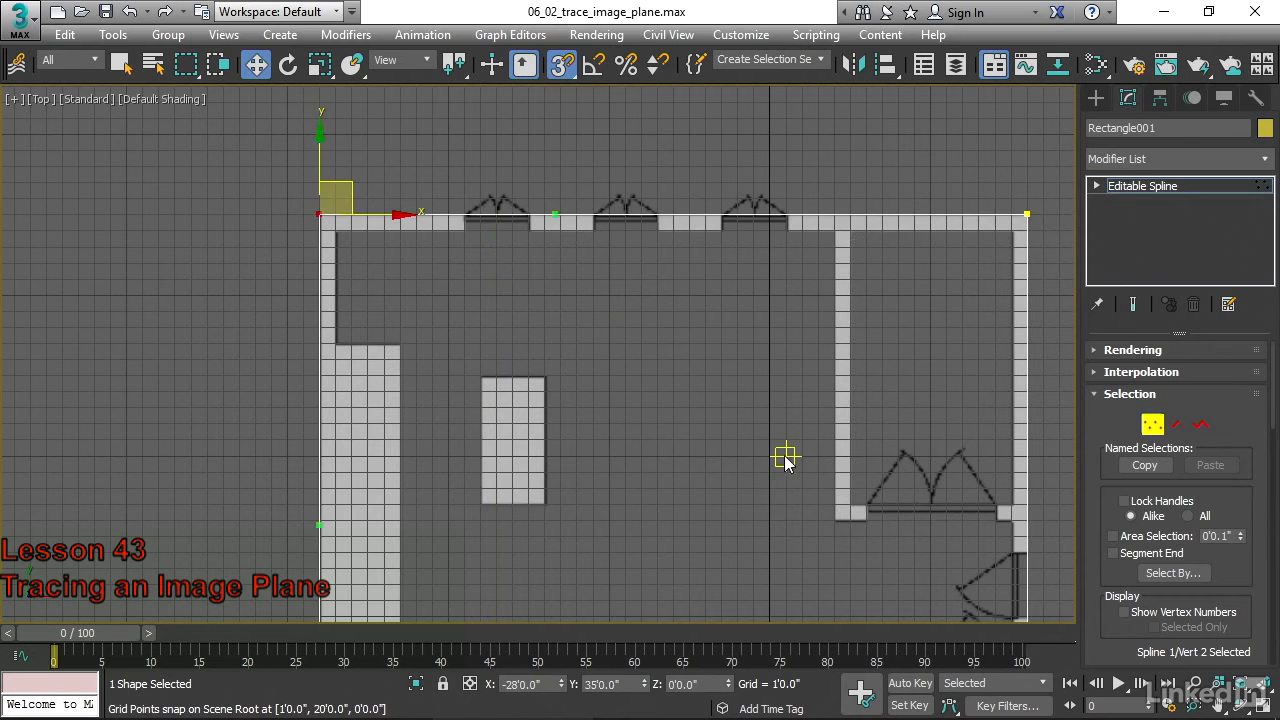
Change all four vertices of the outer wall spline to the Corner type and leave Vertex mode
{"action": "middle_click_drag", "start_coordinate": [660, 348], "coordinate": [595, 254]}
{"action": "scroll", "coordinate": [590, 248], "scroll_direction": "down", "scroll_amount": 5}
{"action": "middle_click_drag", "start_coordinate": [526, 220], "coordinate": [545, 224]}
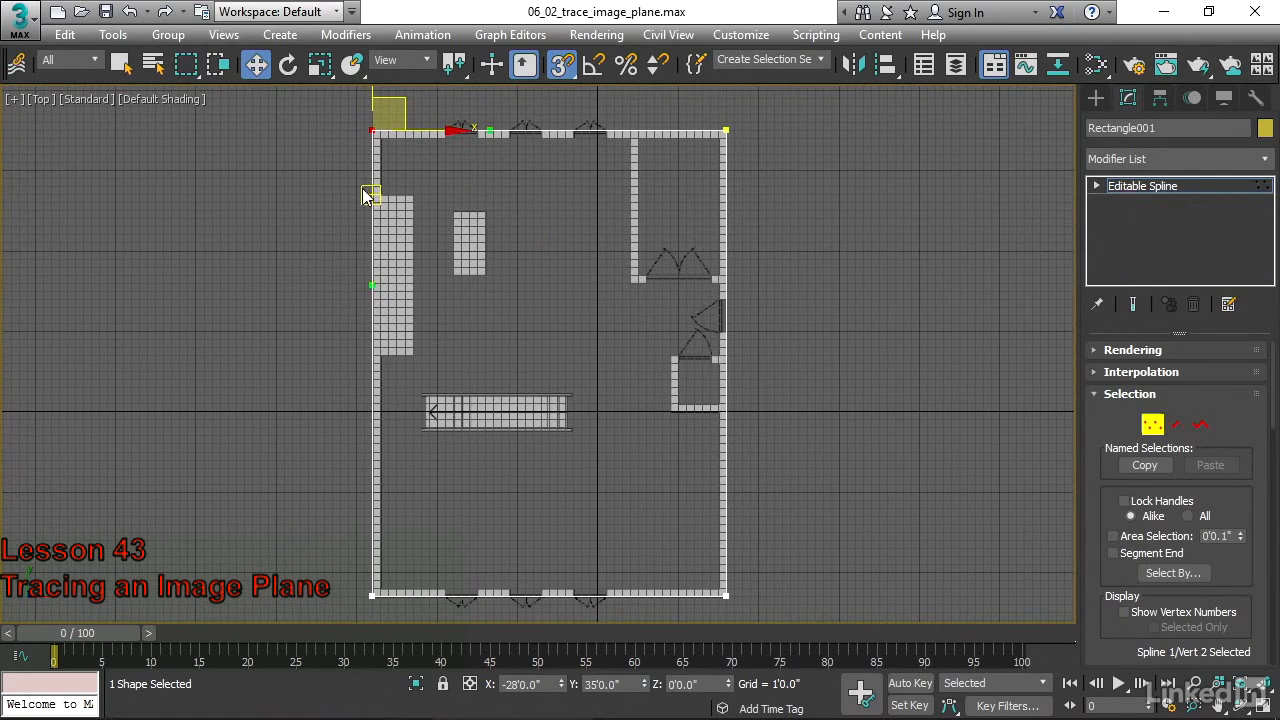
{"action": "left_click_drag", "start_coordinate": [310, 113], "coordinate": [788, 602]}
{"action": "right_click", "coordinate": [790, 306]}
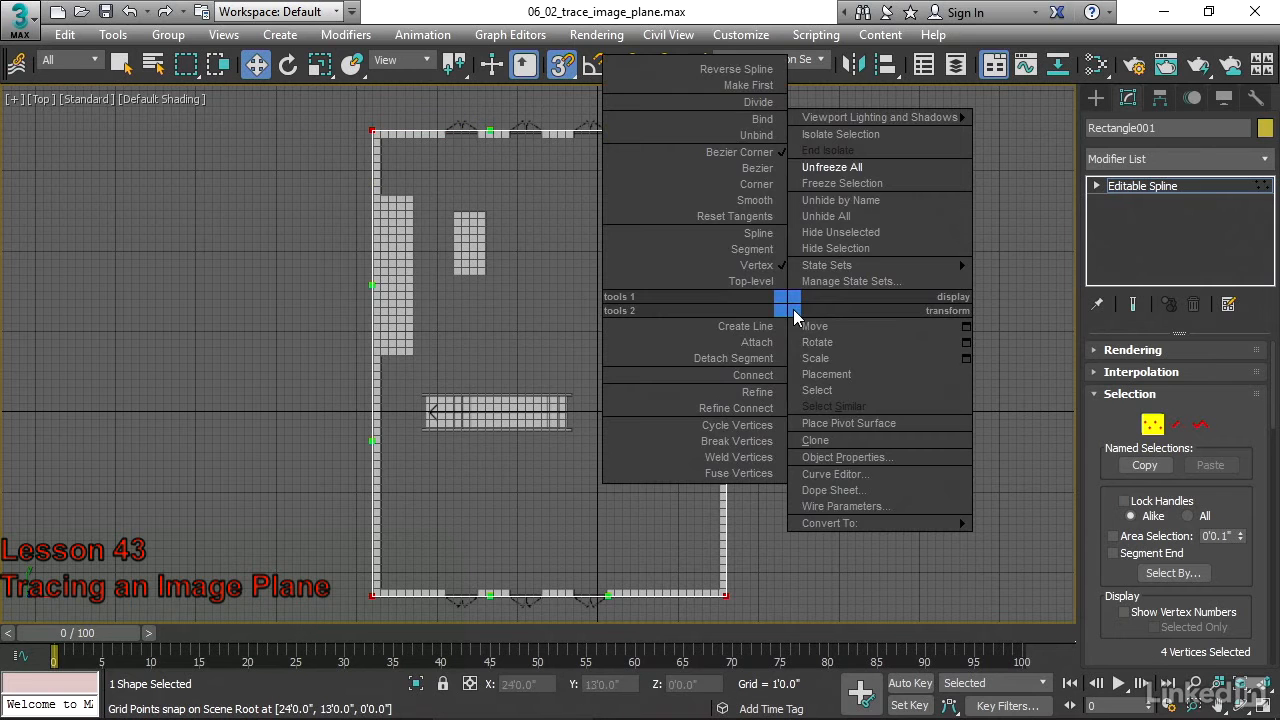
{"action": "left_click", "coordinate": [767, 184]}
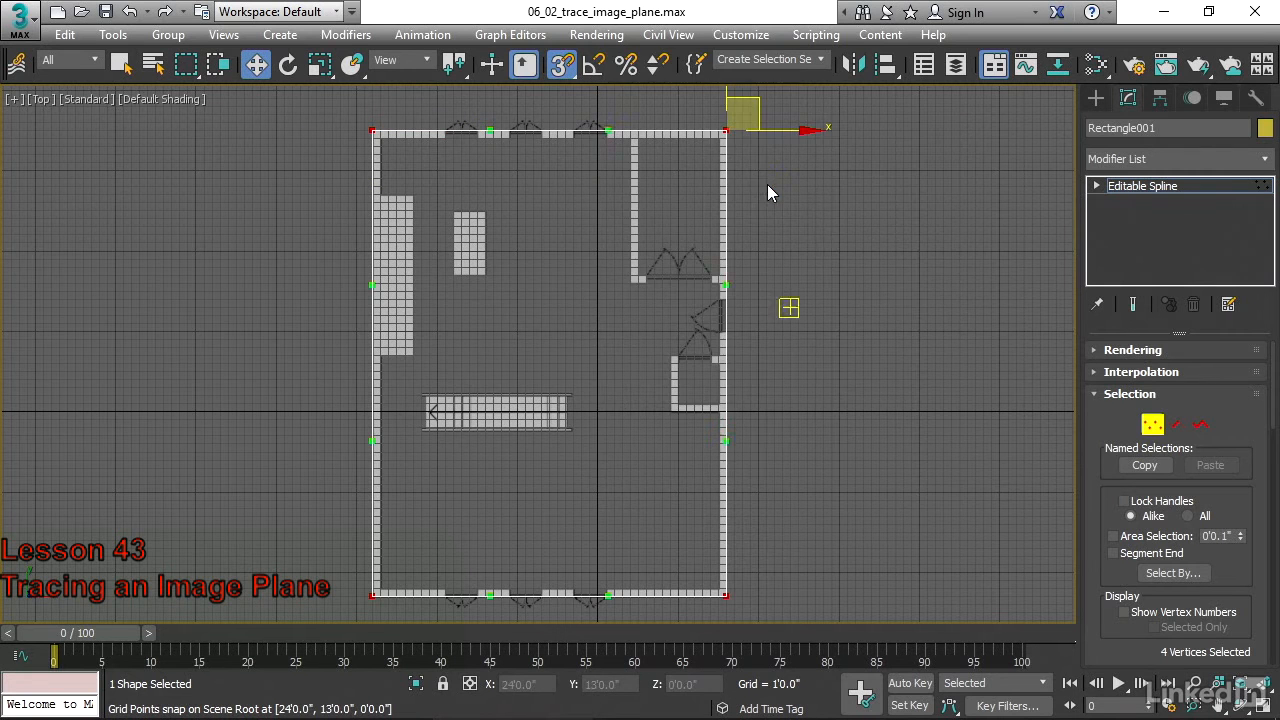
{"action": "left_click", "coordinate": [1152, 424]}
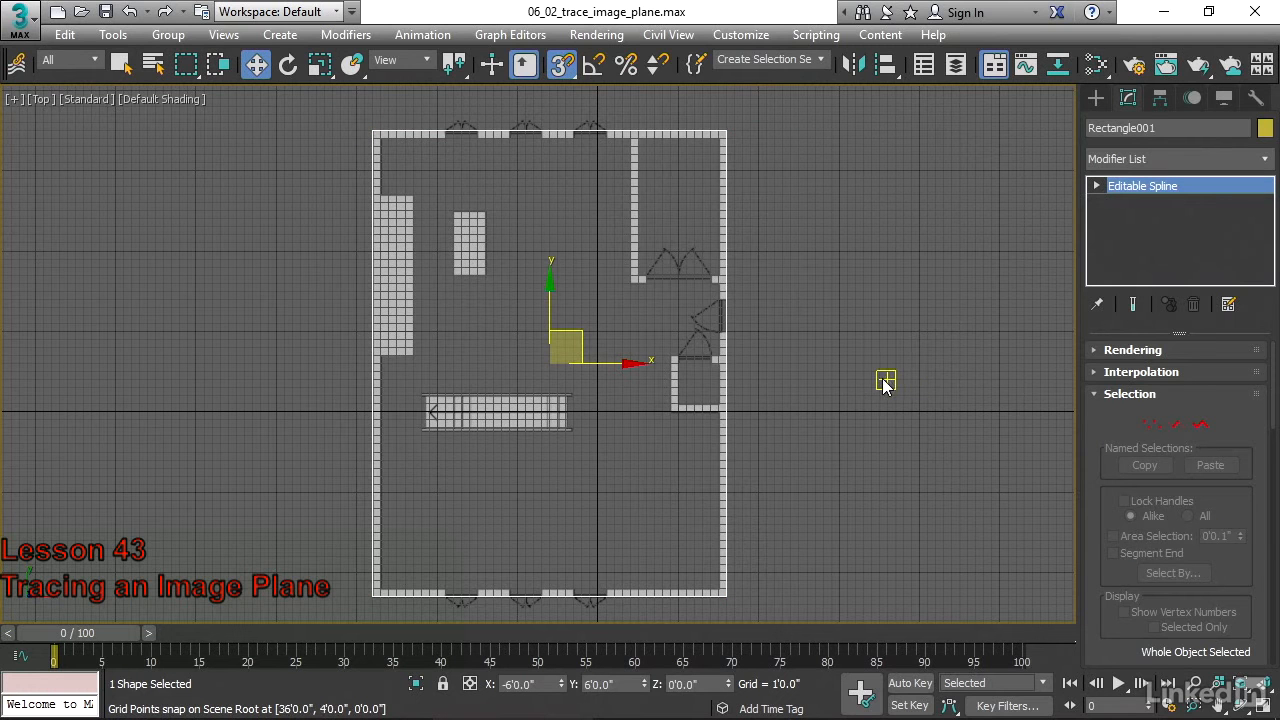
Draw a 17'0" by 10'0" rectangle spline along the inside walls of the plan's upper-right room
{"action": "left_click", "coordinate": [1096, 99]}
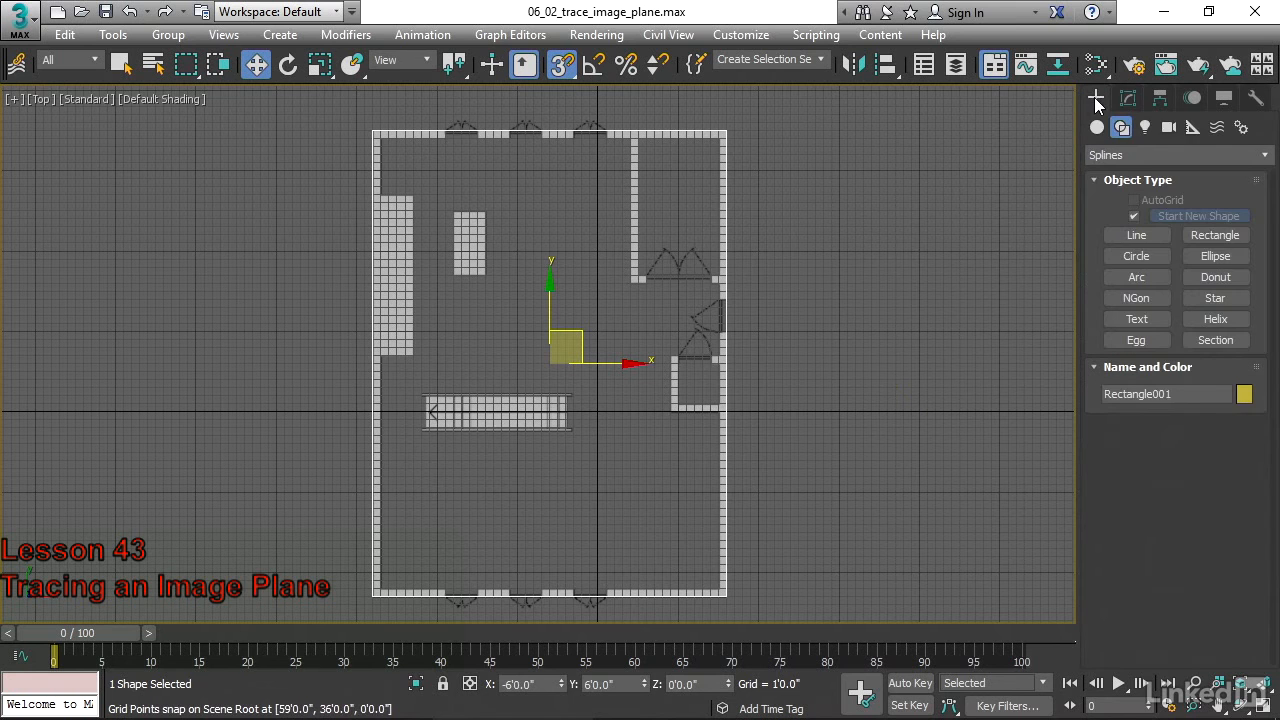
{"action": "left_click", "coordinate": [1214, 235]}
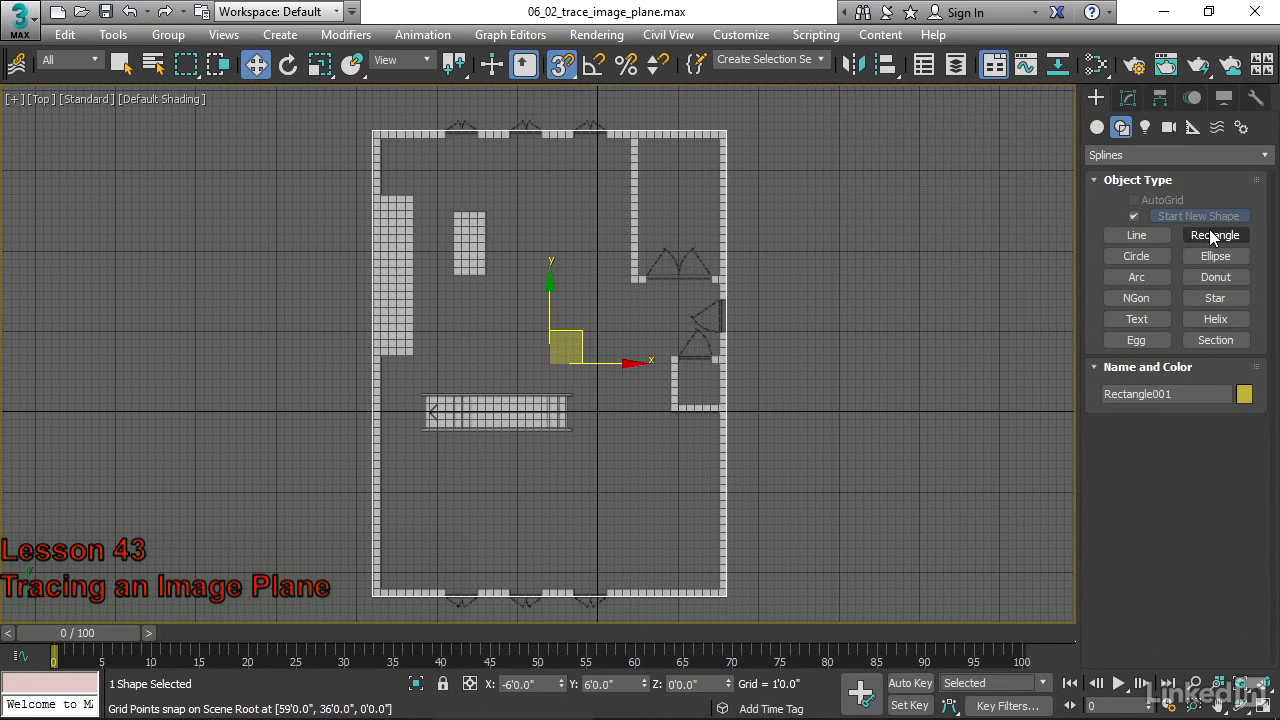
{"action": "middle_click_drag", "start_coordinate": [644, 166], "coordinate": [602, 270]}
{"action": "scroll", "coordinate": [602, 270], "scroll_direction": "up", "scroll_amount": 4}
{"action": "left_click_drag", "start_coordinate": [587, 213], "coordinate": [747, 488]}
Draw a 5'0" by 5'0" rectangle spline inside the small closet and switch to the Move tool
{"action": "middle_click_drag", "start_coordinate": [845, 327], "coordinate": [800, 128]}
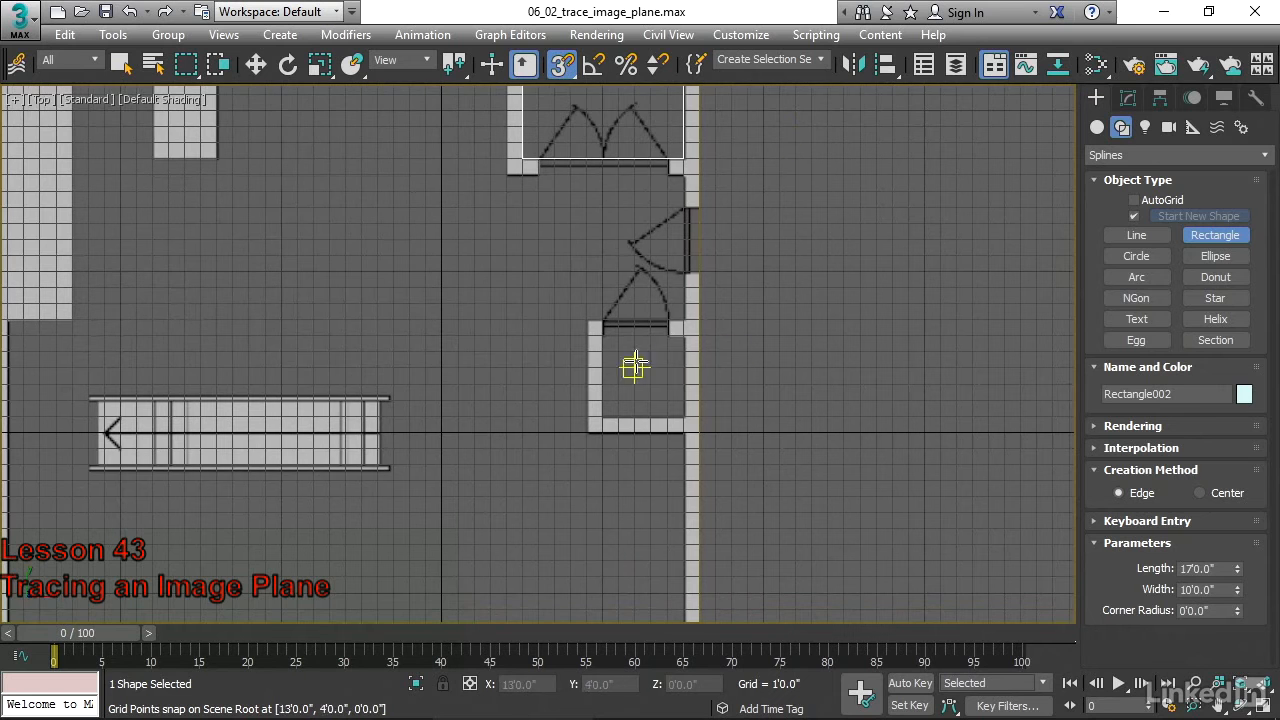
{"action": "left_click_drag", "start_coordinate": [603, 337], "coordinate": [683, 415]}
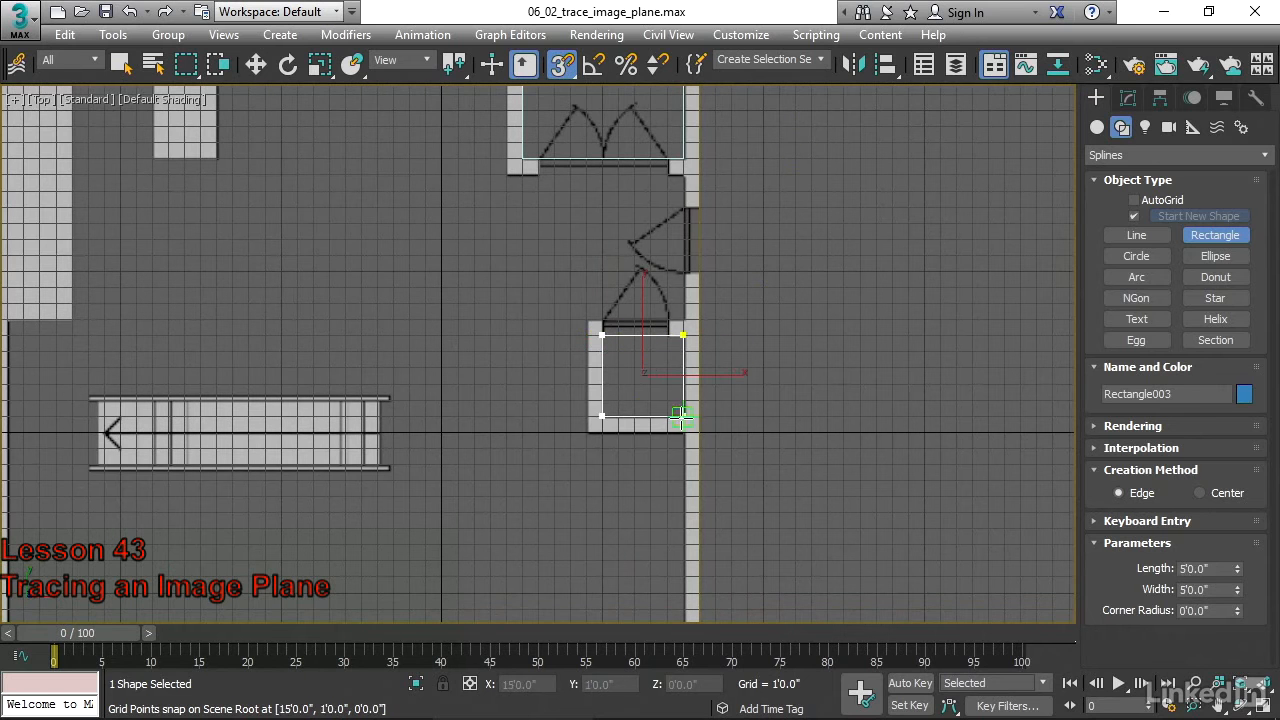
{"action": "key", "text": "w"}
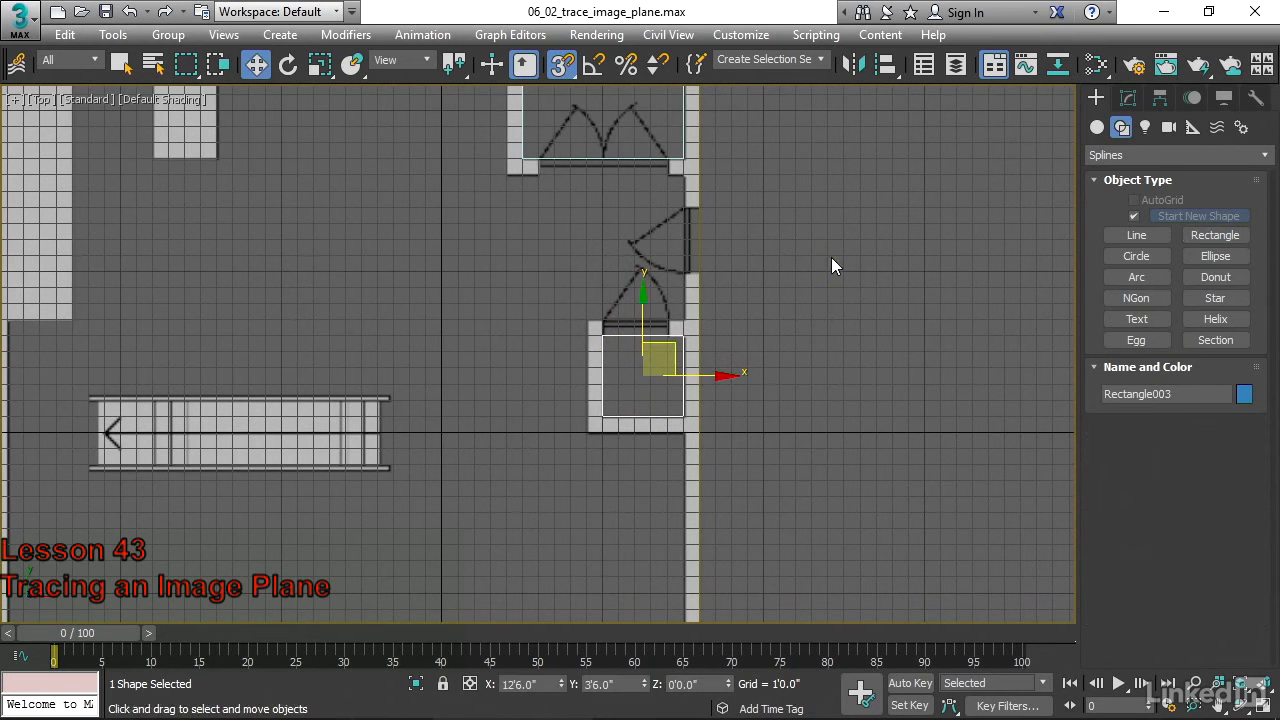
Select all three rectangle splines, assign them a bright green object color and deselect them
{"action": "middle_click_drag", "start_coordinate": [789, 211], "coordinate": [899, 247]}
{"action": "scroll", "coordinate": [899, 247], "scroll_direction": "down", "scroll_amount": 2}
{"action": "middle_click_drag", "start_coordinate": [383, 286], "coordinate": [420, 394]}
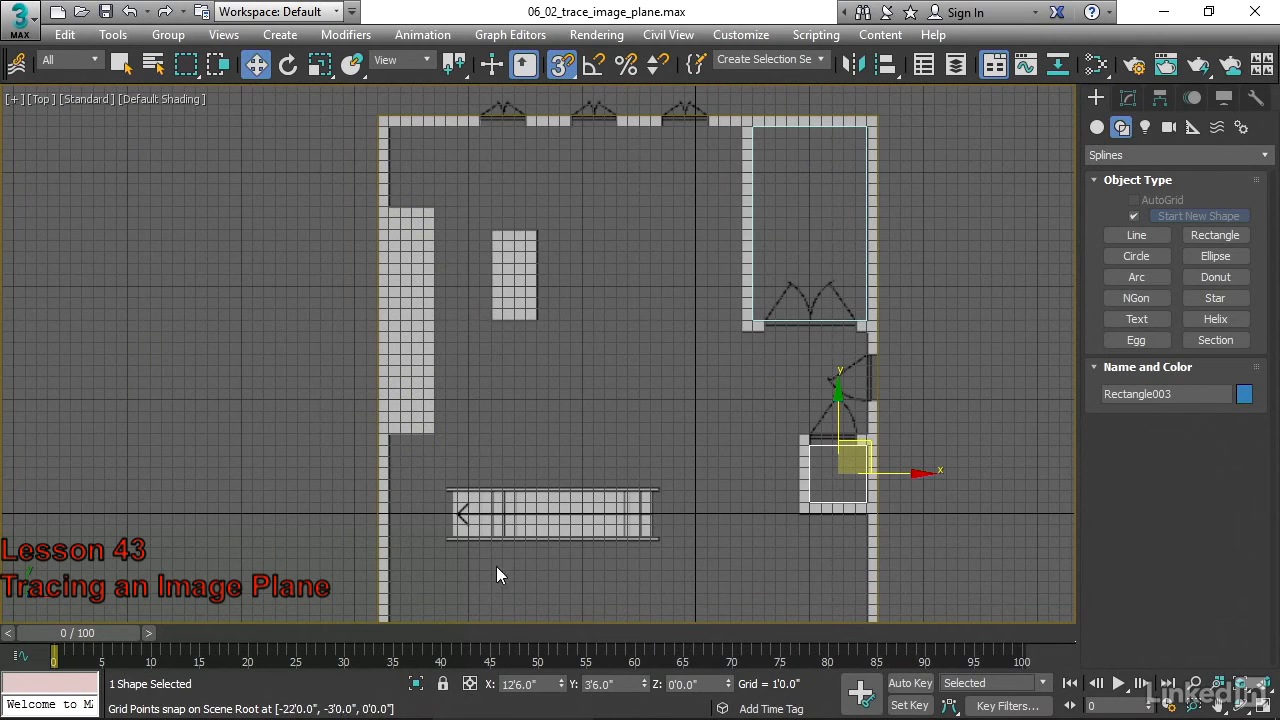
{"action": "middle_click_drag", "start_coordinate": [1000, 243], "coordinate": [946, 249]}
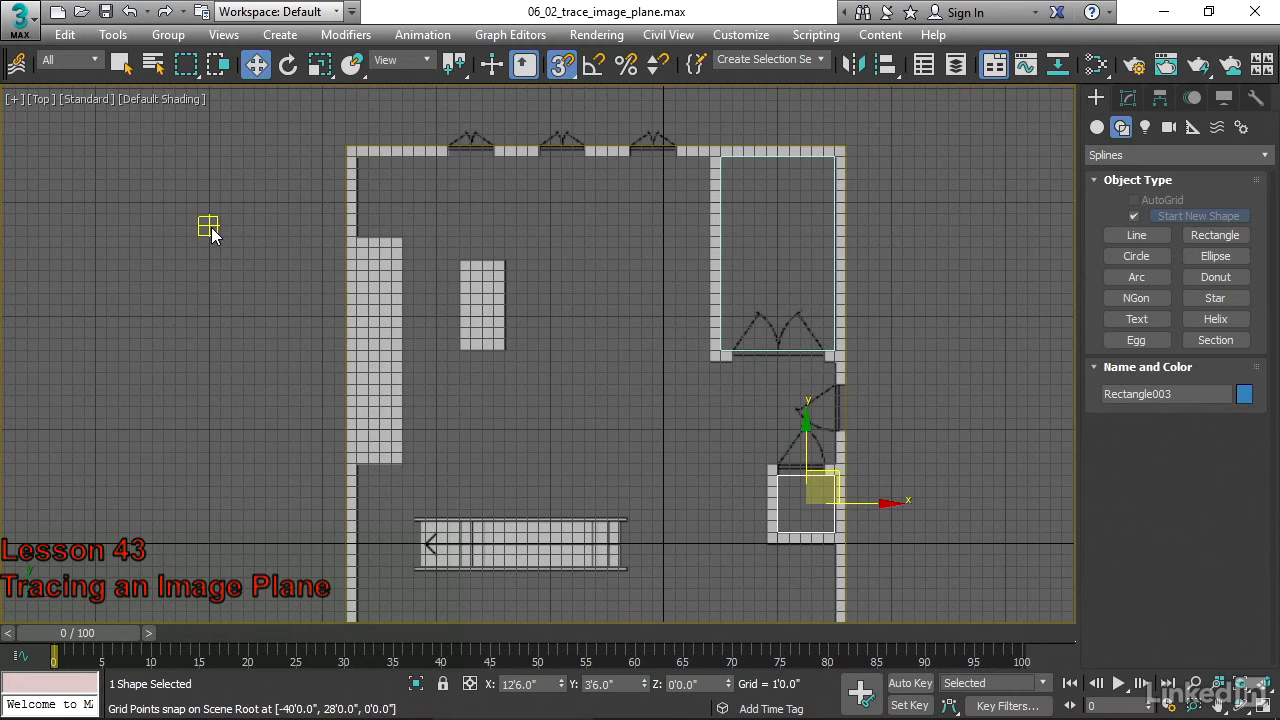
{"action": "middle_click_drag", "start_coordinate": [212, 228], "coordinate": [250, 210]}
{"action": "scroll", "coordinate": [251, 209], "scroll_direction": "down", "scroll_amount": 3}
{"action": "scroll", "coordinate": [294, 214], "scroll_direction": "up", "scroll_amount": 1}
{"action": "left_click_drag", "start_coordinate": [280, 110], "coordinate": [800, 620]}
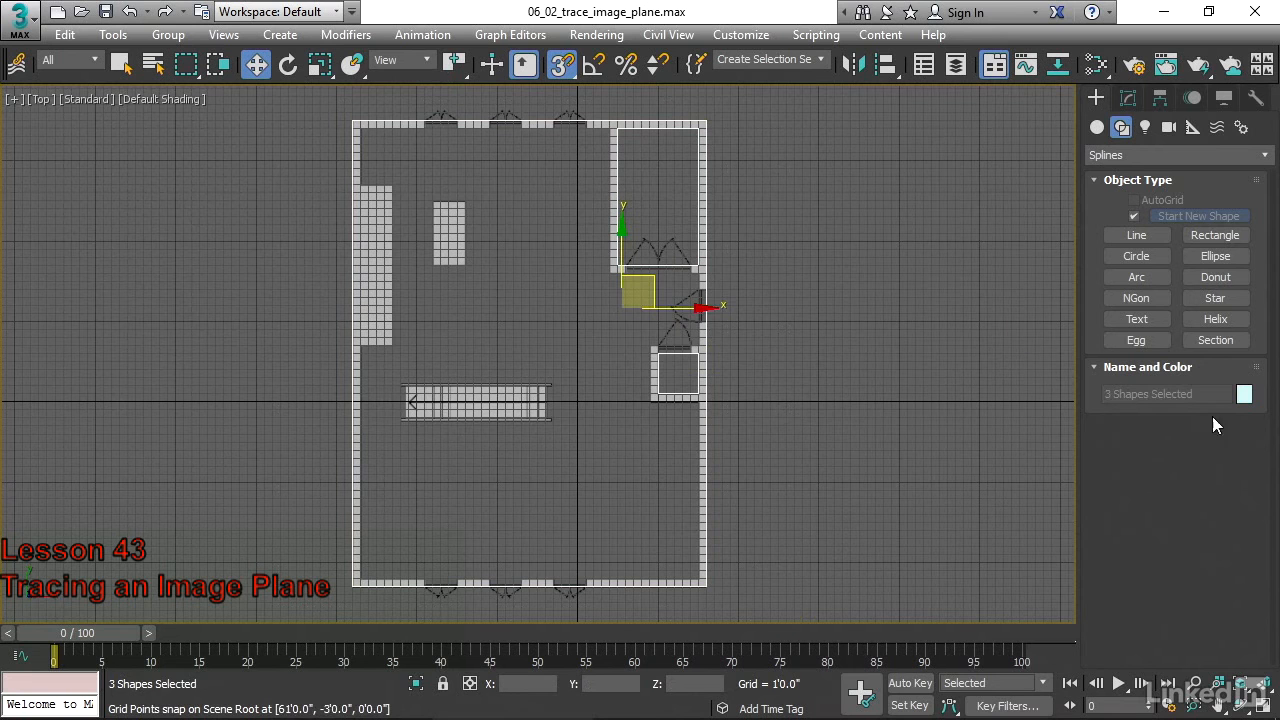
{"action": "left_click", "coordinate": [1130, 98]}
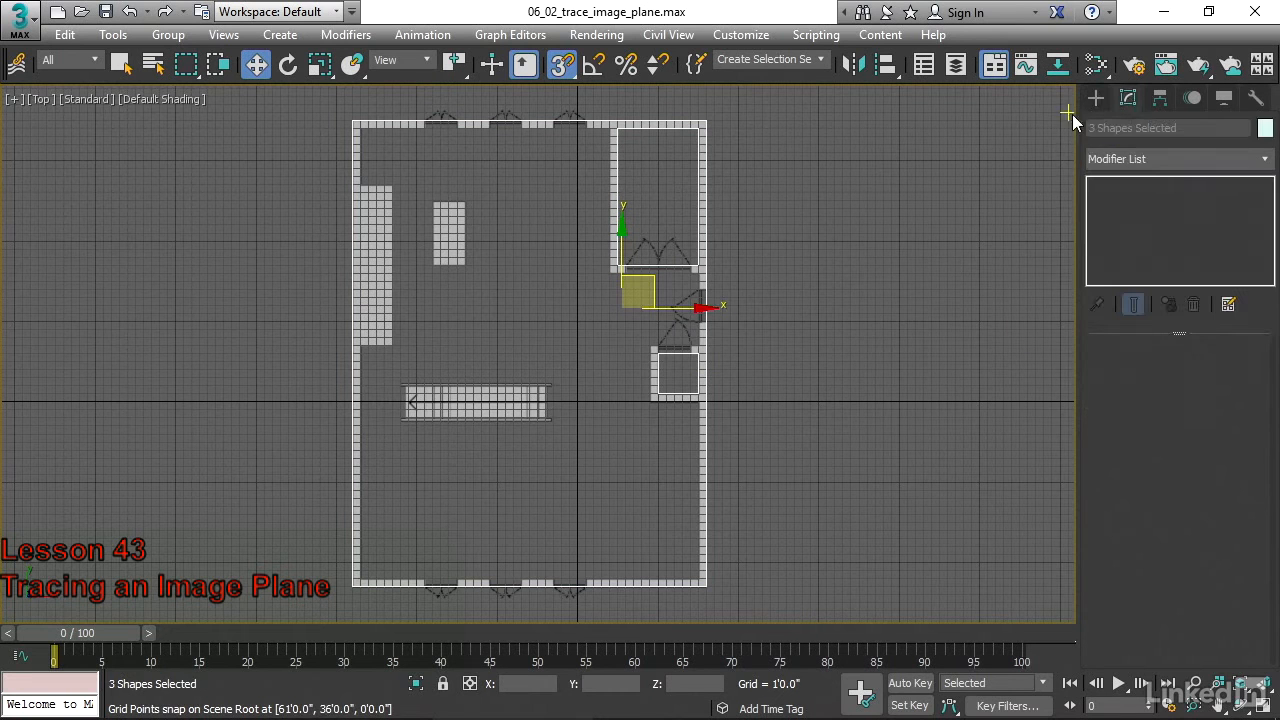
{"action": "left_click", "coordinate": [1266, 129]}
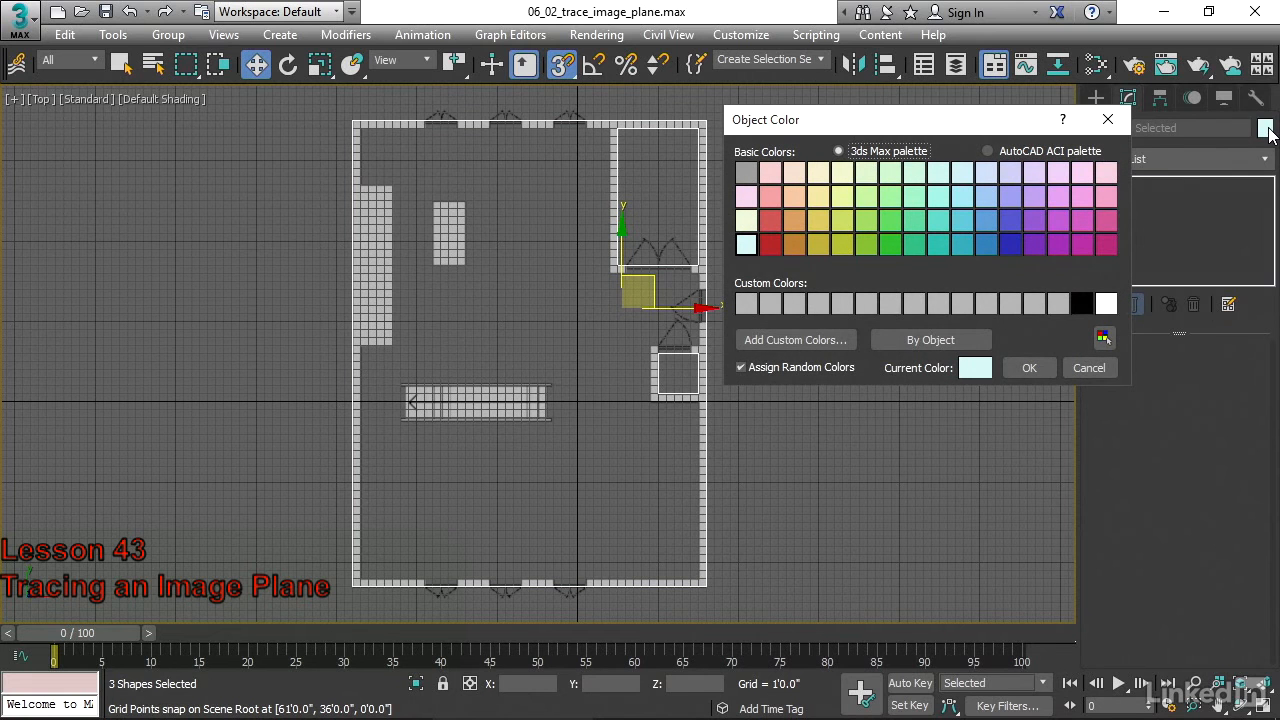
{"action": "left_click", "coordinate": [889, 244]}
{"action": "left_click", "coordinate": [1022, 369]}
{"action": "left_click", "coordinate": [809, 370]}
{"action": "middle_click_drag", "start_coordinate": [795, 290], "coordinate": [877, 305]}
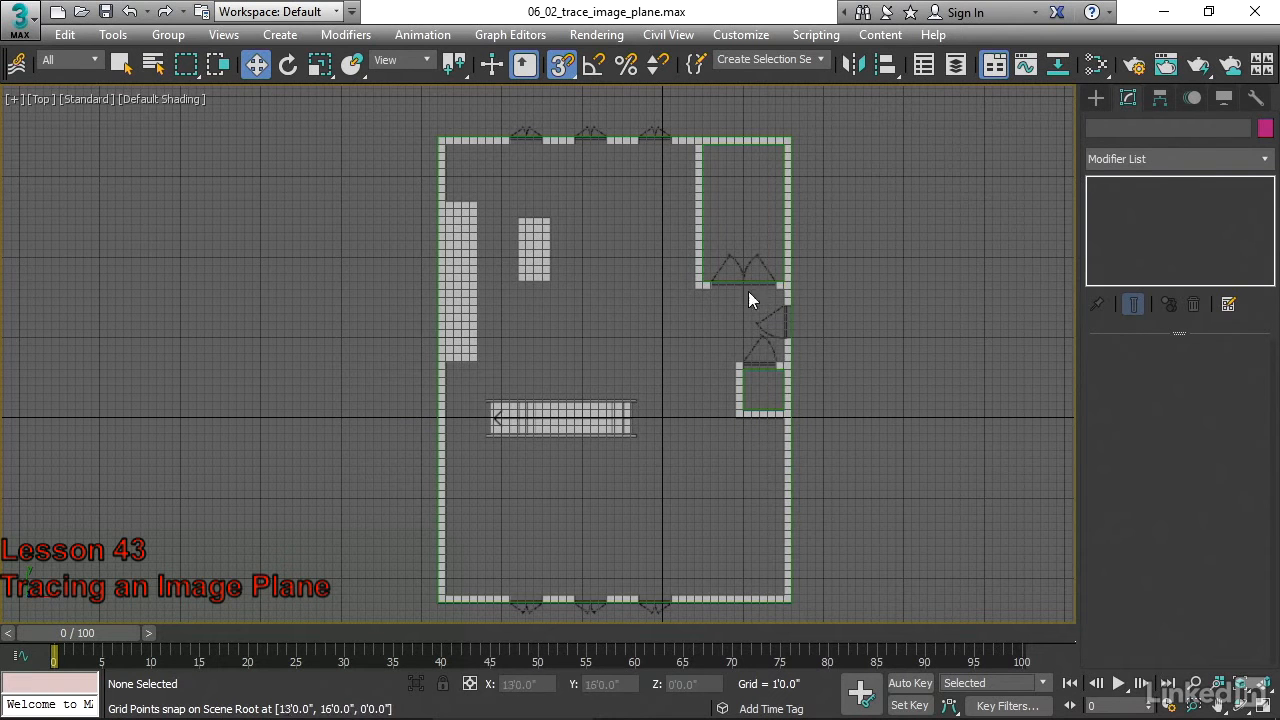
Start a Line spline at the main room's upper-left inside corner, snapped to the grid
{"action": "left_click", "coordinate": [1096, 98]}
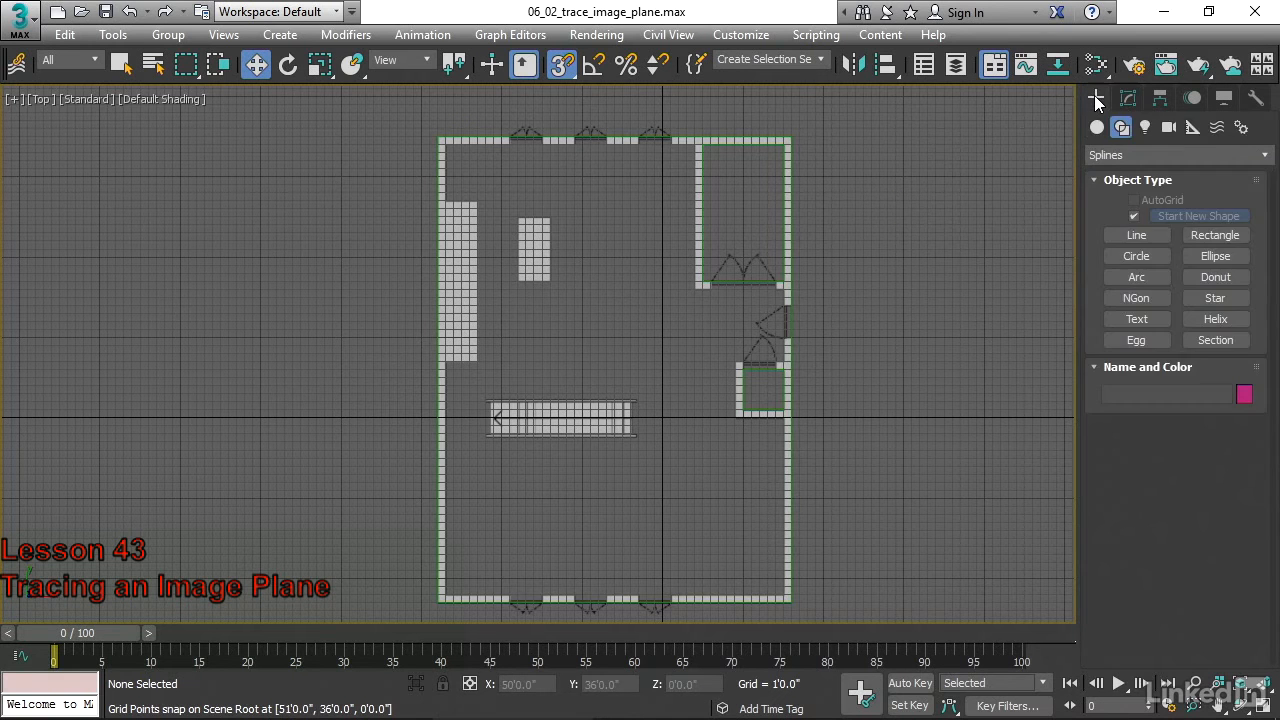
{"action": "left_click", "coordinate": [1130, 235]}
{"action": "middle_click_drag", "start_coordinate": [543, 205], "coordinate": [574, 266]}
{"action": "scroll", "coordinate": [631, 437], "scroll_direction": "up", "scroll_amount": 3}
{"action": "scroll", "coordinate": [633, 440], "scroll_direction": "up", "scroll_amount": 2}
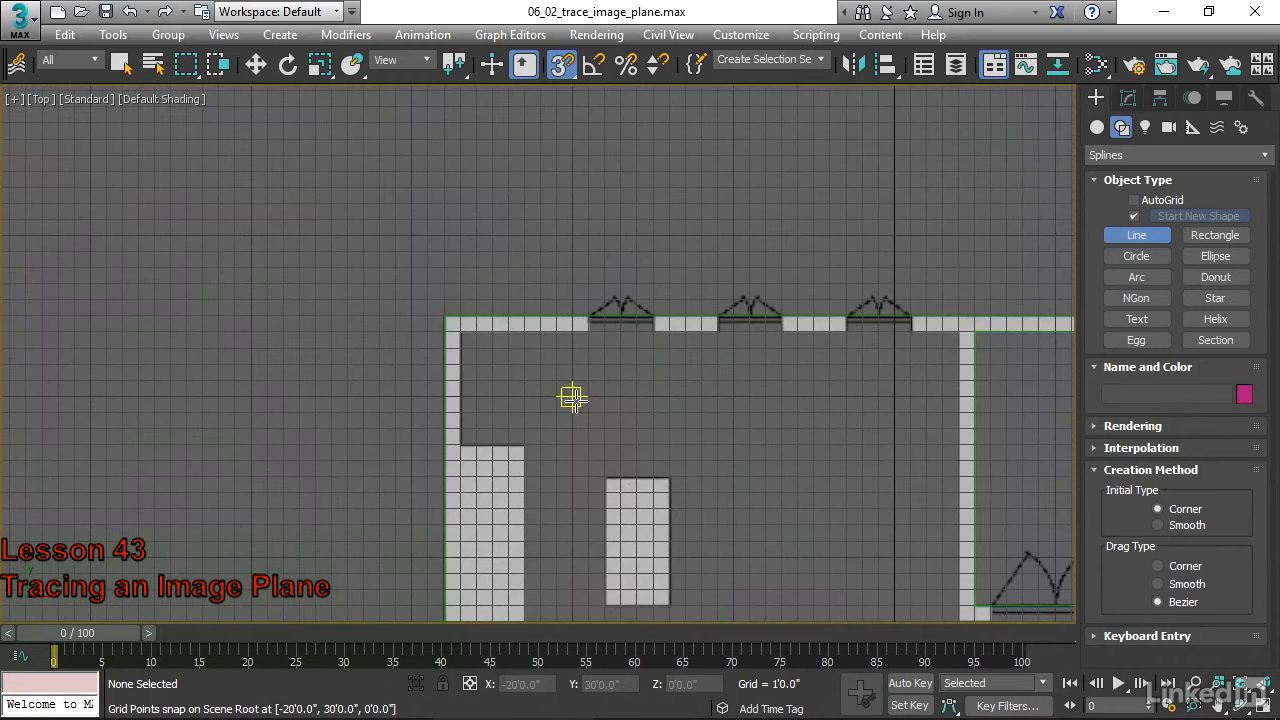
{"action": "middle_click_drag", "start_coordinate": [697, 428], "coordinate": [771, 229]}
{"action": "scroll", "coordinate": [775, 234], "scroll_direction": "down", "scroll_amount": 3}
{"action": "middle_click_drag", "start_coordinate": [832, 301], "coordinate": [617, 271]}
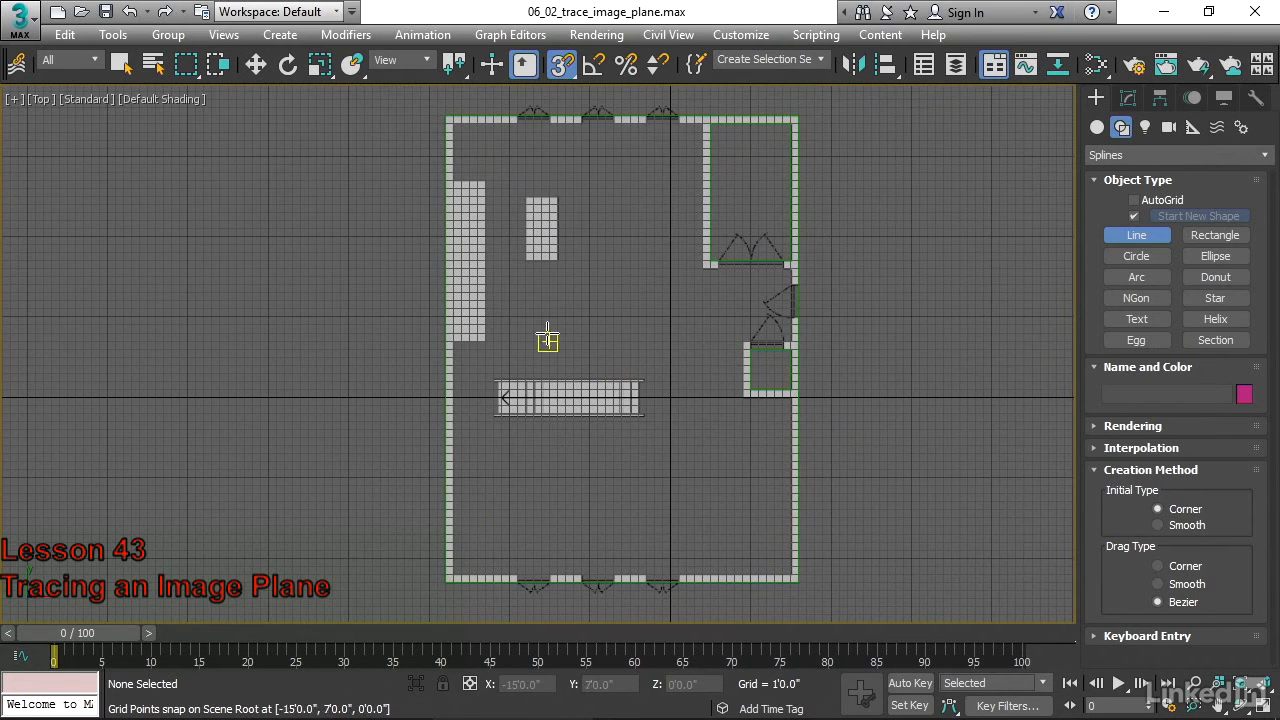
{"action": "middle_click_drag", "start_coordinate": [497, 164], "coordinate": [500, 167]}
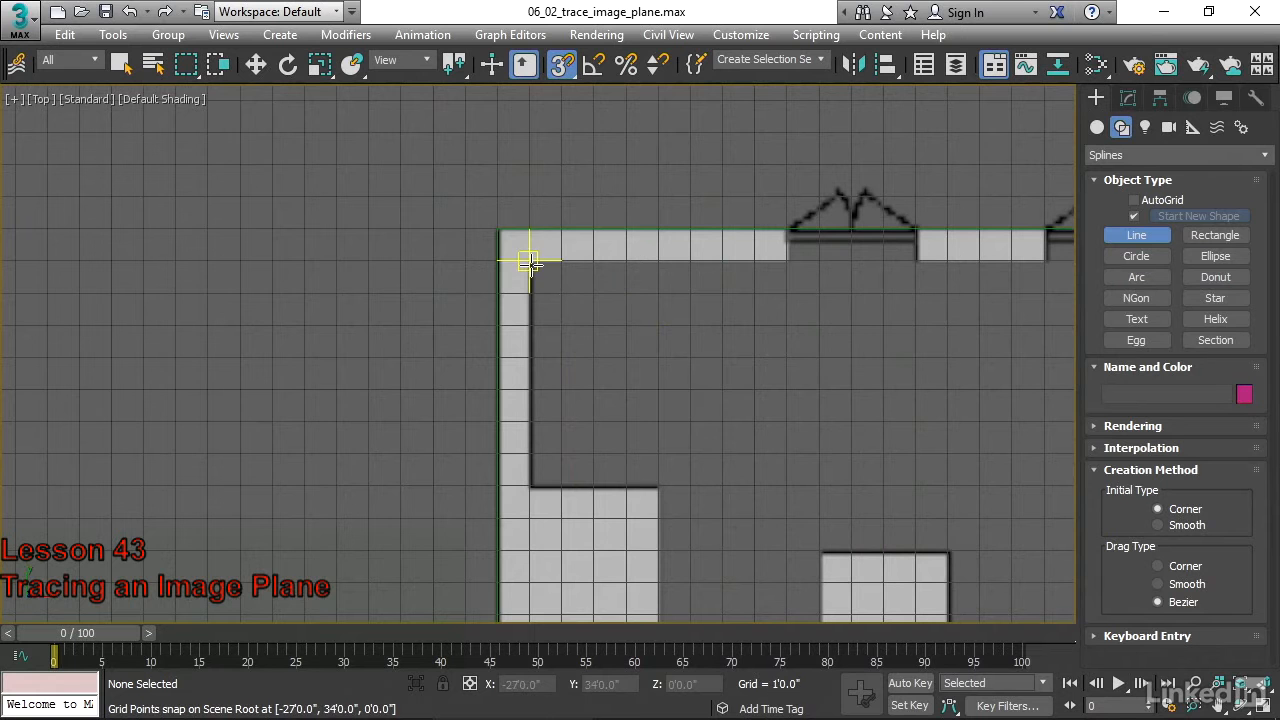
{"action": "left_click", "coordinate": [529, 261]}
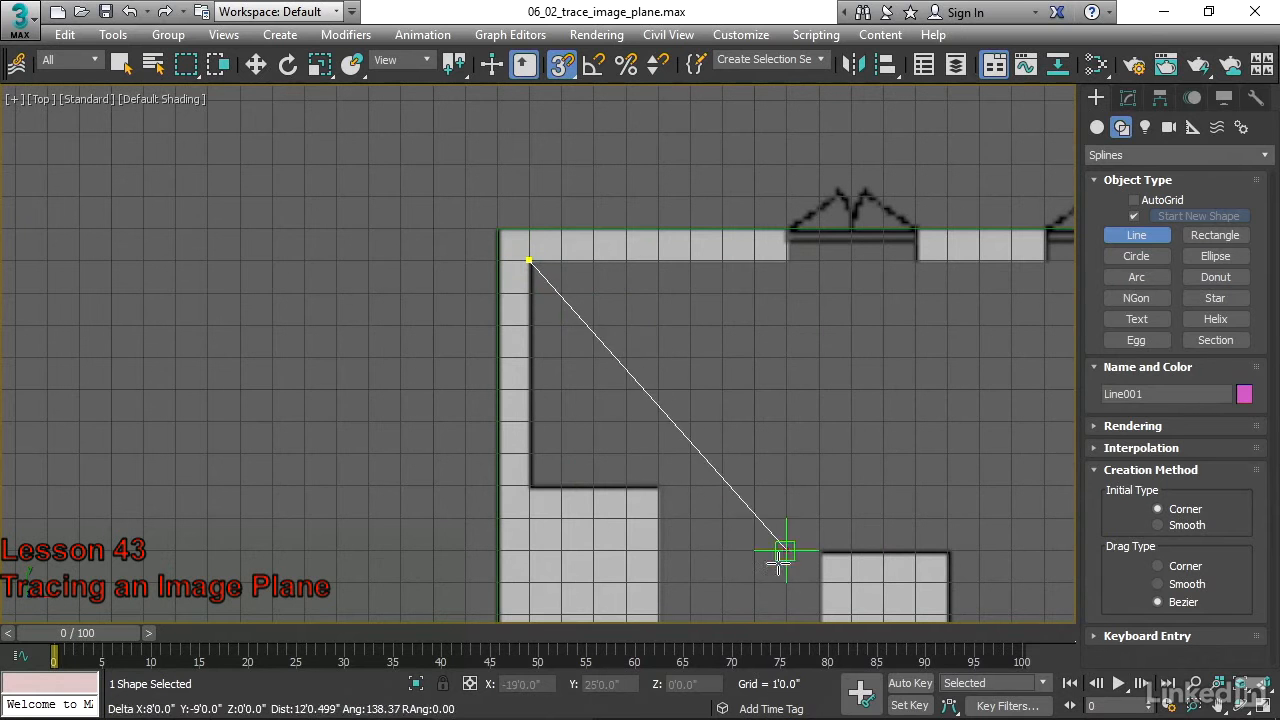
Continue the line down the main room's left inside wall and across its bottom inside wall
{"action": "middle_click_drag", "start_coordinate": [846, 523], "coordinate": [682, 96]}
{"action": "middle_click_drag", "start_coordinate": [672, 473], "coordinate": [666, 40]}
{"action": "middle_click_drag", "start_coordinate": [529, 505], "coordinate": [529, 99]}
{"action": "middle_click_drag", "start_coordinate": [588, 524], "coordinate": [604, 192]}
{"action": "left_click", "coordinate": [449, 401]}
{"action": "middle_click_drag", "start_coordinate": [877, 286], "coordinate": [346, 350]}
{"action": "left_click", "coordinate": [707, 475]}
Continue the line up the right inside wall and around the outside of the small closet
{"action": "middle_click_drag", "start_coordinate": [793, 213], "coordinate": [872, 665]}
{"action": "left_click", "coordinate": [786, 223]}
{"action": "left_click", "coordinate": [594, 223]}
{"action": "middle_click_drag", "start_coordinate": [697, 234], "coordinate": [697, 542]}
{"action": "left_click", "coordinate": [594, 309]}
{"action": "left_click", "coordinate": [786, 308]}
Trace the line around the outside of the upper-right room, back to its start point, and close the spline
{"action": "middle_click_drag", "start_coordinate": [835, 253], "coordinate": [849, 512]}
{"action": "left_click", "coordinate": [798, 278]}
{"action": "left_click", "coordinate": [446, 278]}
{"action": "middle_click_drag", "start_coordinate": [491, 197], "coordinate": [649, 306]}
{"action": "left_click", "coordinate": [580, 271]}
{"action": "middle_click_drag", "start_coordinate": [280, 328], "coordinate": [774, 278]}
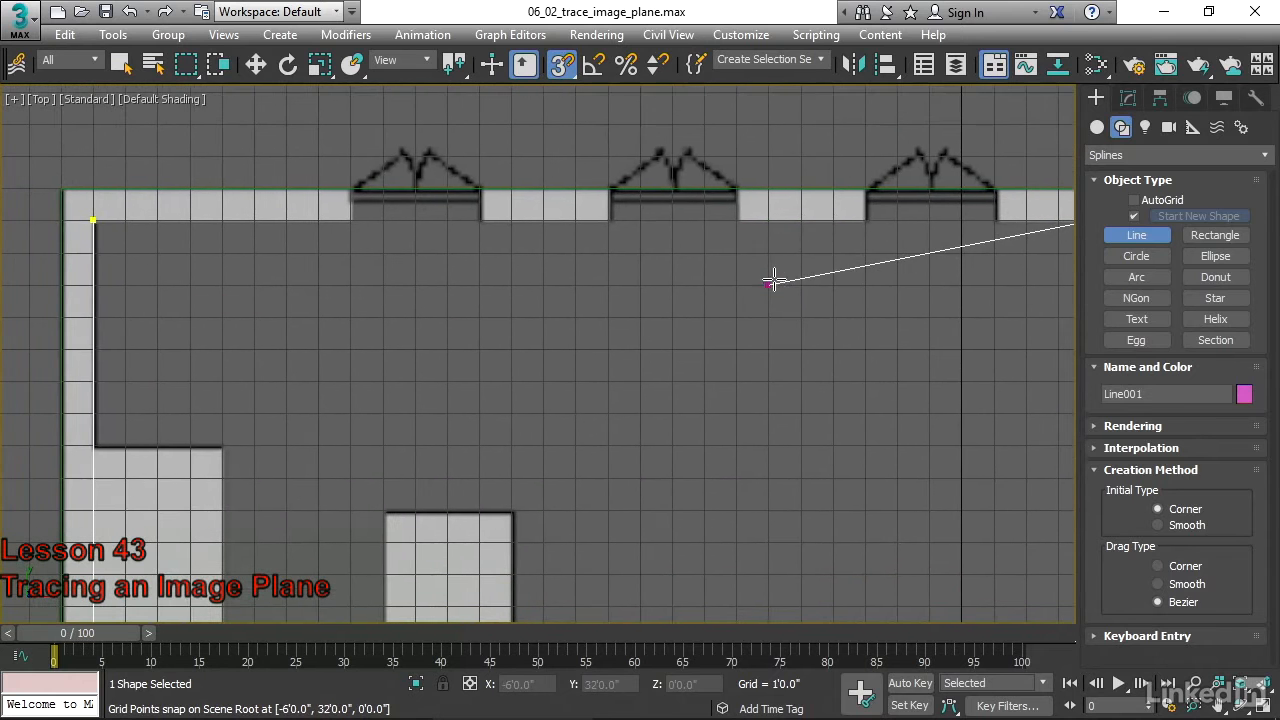
{"action": "left_click", "coordinate": [91, 220]}
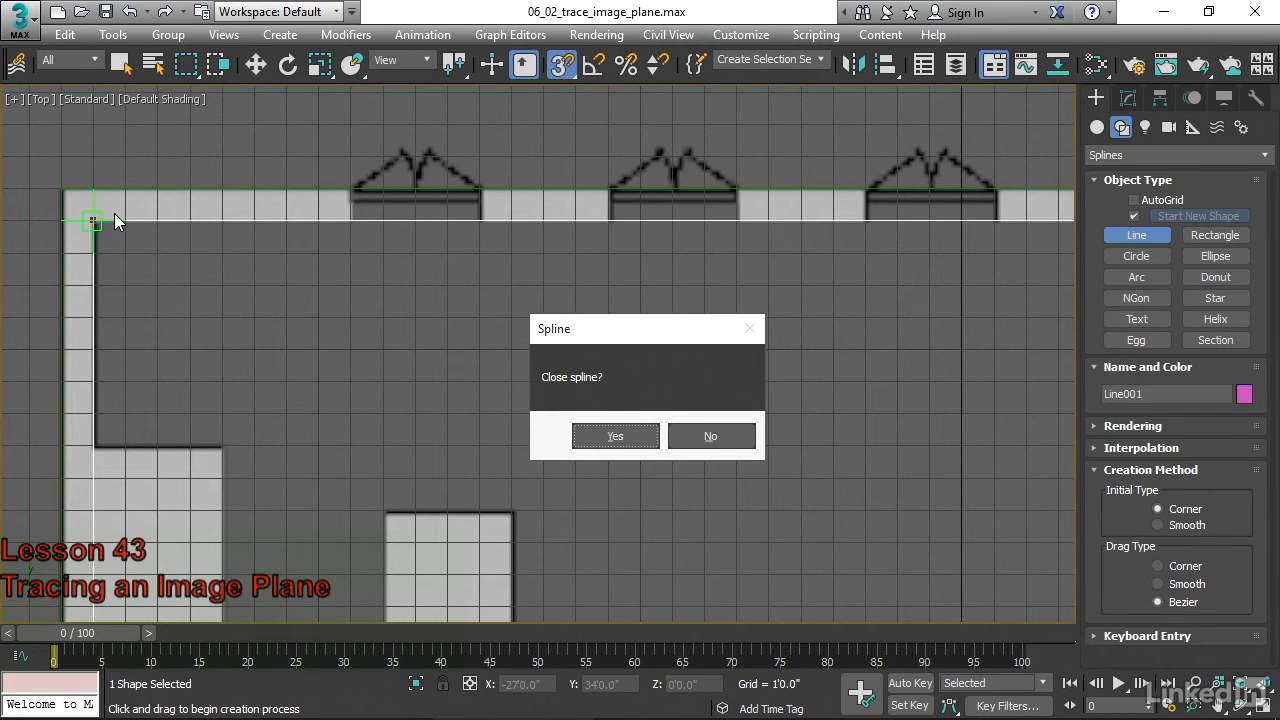
{"action": "left_click", "coordinate": [610, 440]}
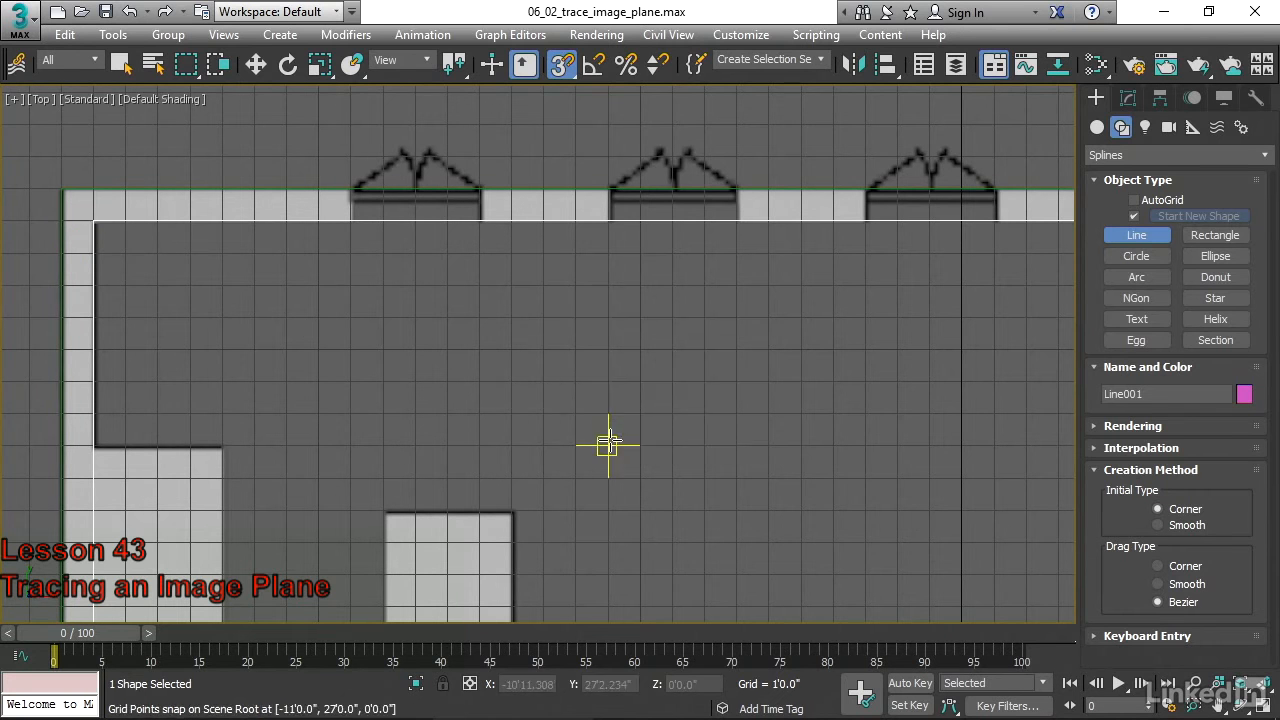
{"action": "right_click", "coordinate": [608, 365]}
Hide the floor plan image plane Plane001 and the grid so only the traced splines are shown
{"action": "middle_click_drag", "start_coordinate": [643, 459], "coordinate": [486, 249]}
{"action": "scroll", "coordinate": [603, 338], "scroll_direction": "down", "scroll_amount": 2}
{"action": "scroll", "coordinate": [486, 240], "scroll_direction": "down", "scroll_amount": 3}
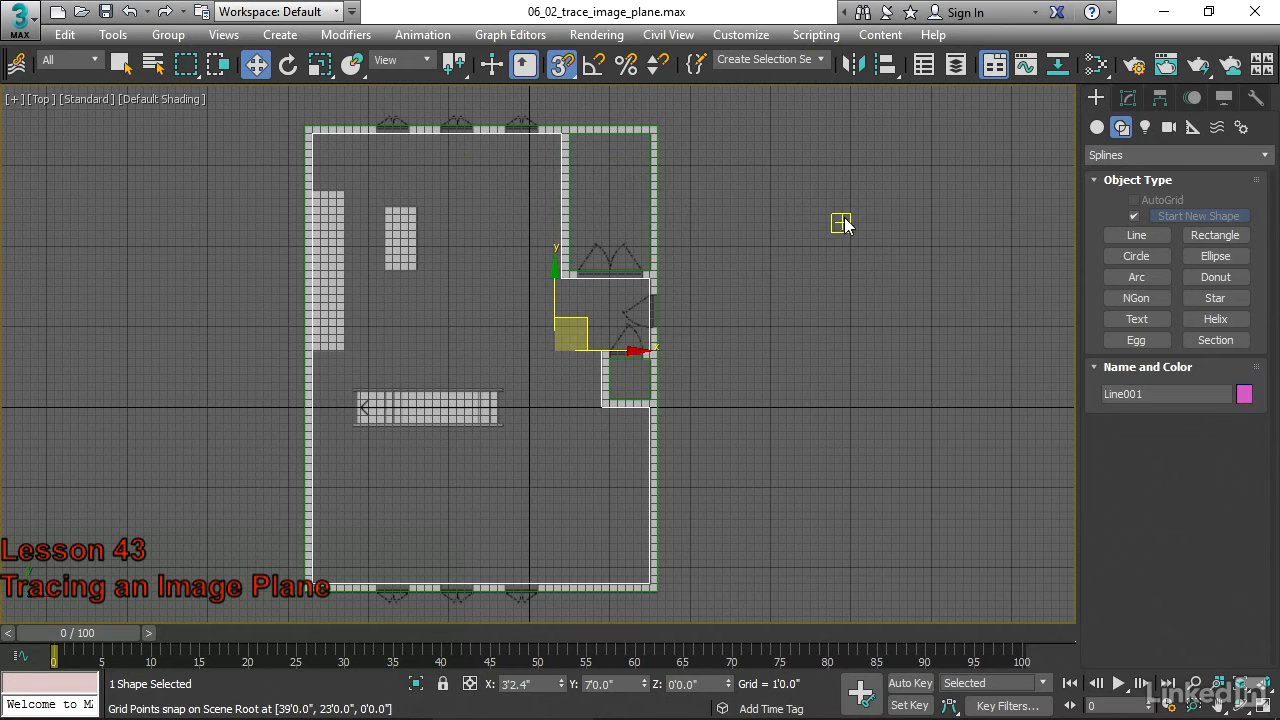
{"action": "middle_click_drag", "start_coordinate": [823, 211], "coordinate": [882, 196]}
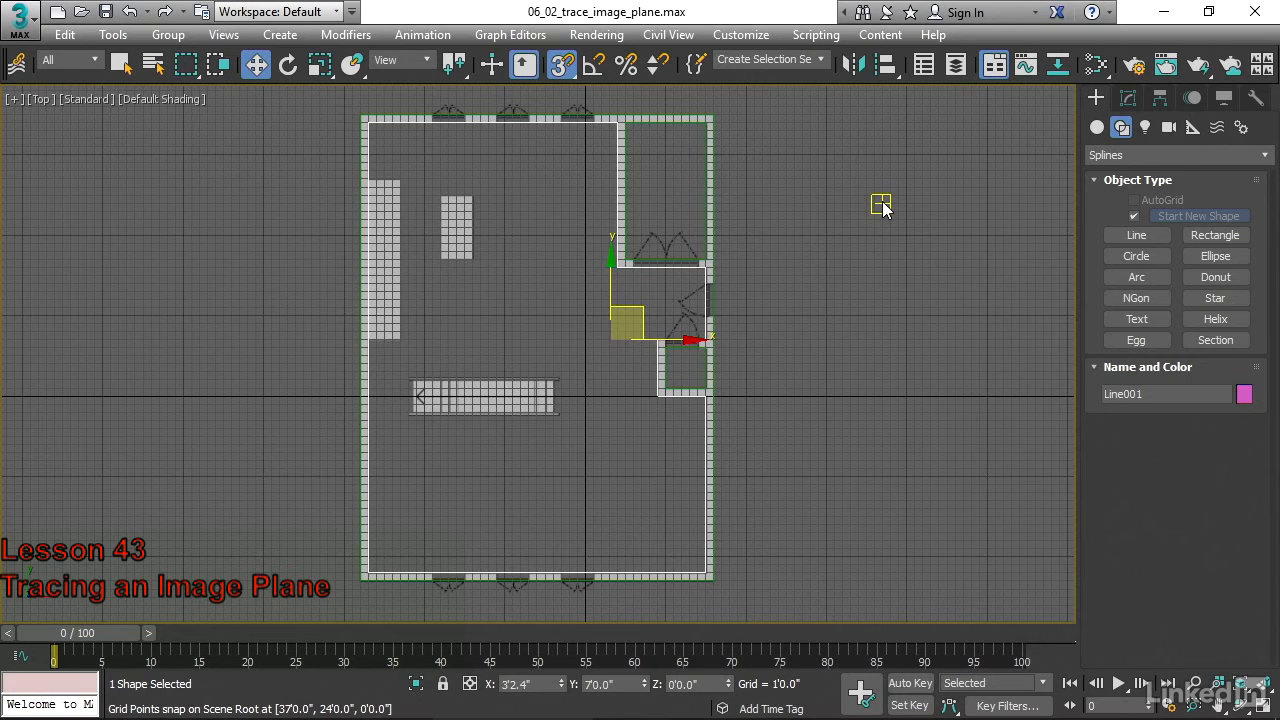
{"action": "left_click", "coordinate": [926, 65]}
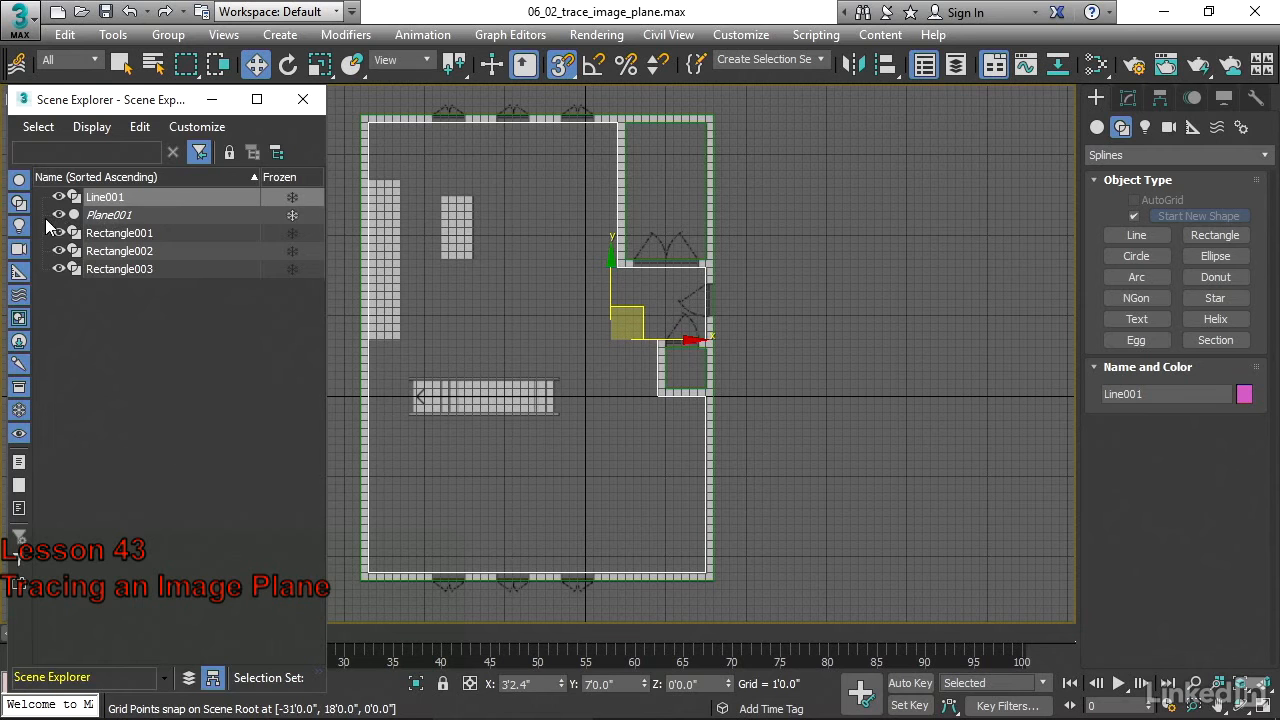
{"action": "left_click", "coordinate": [58, 215]}
{"action": "left_click", "coordinate": [871, 253]}
{"action": "mouse_move", "coordinate": [849, 251]}
{"action": "middle_mouse_down"}
{"action": "mouse_move", "coordinate": [924, 258]}
{"action": "mouse_move", "coordinate": [863, 234]}
{"action": "middle_mouse_up"}
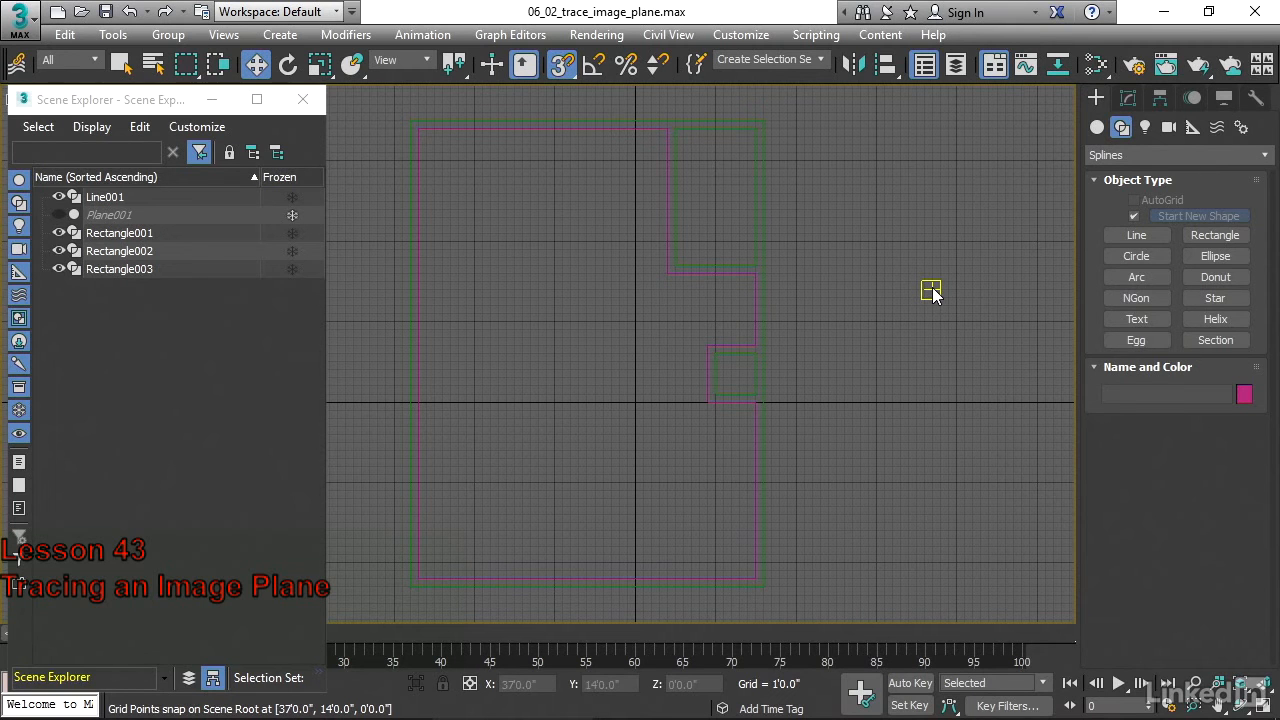
{"action": "key", "text": "g"}
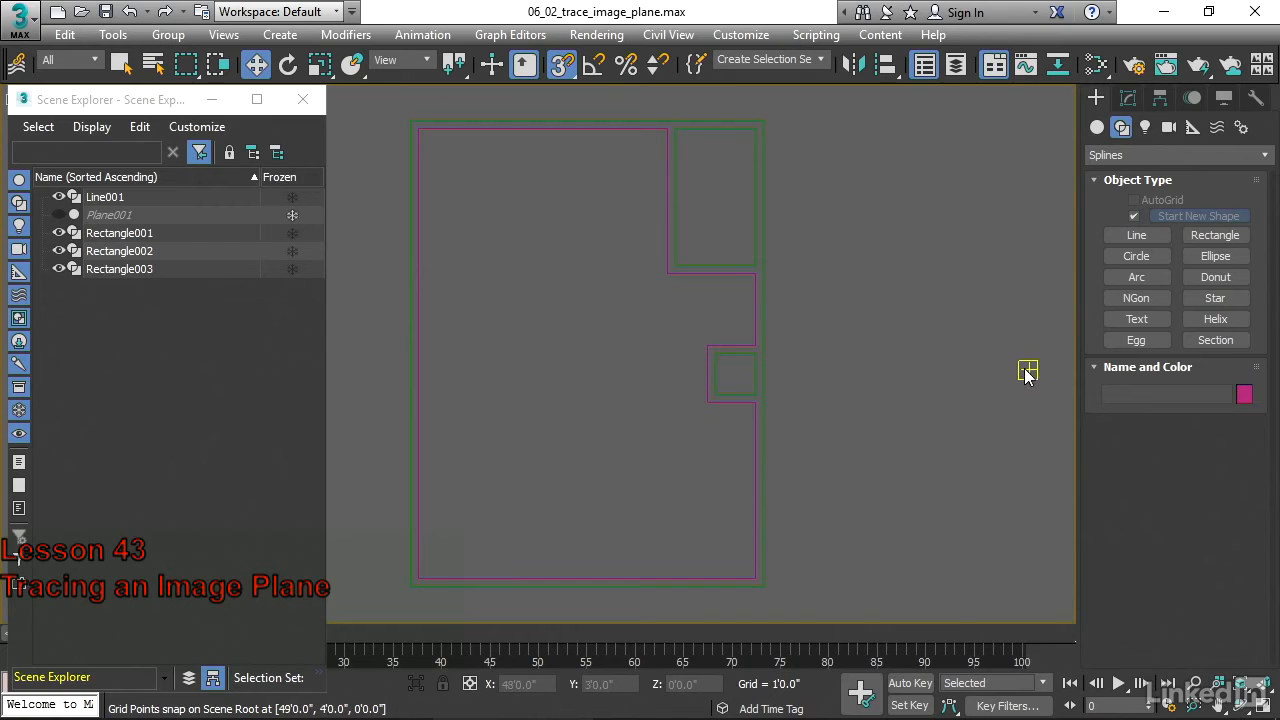
Turn off snapping and attach Line001, Rectangle002 and Rectangle003 to the outer rectangle Rectangle001 as one editable spline
{"action": "left_click", "coordinate": [559, 66]}
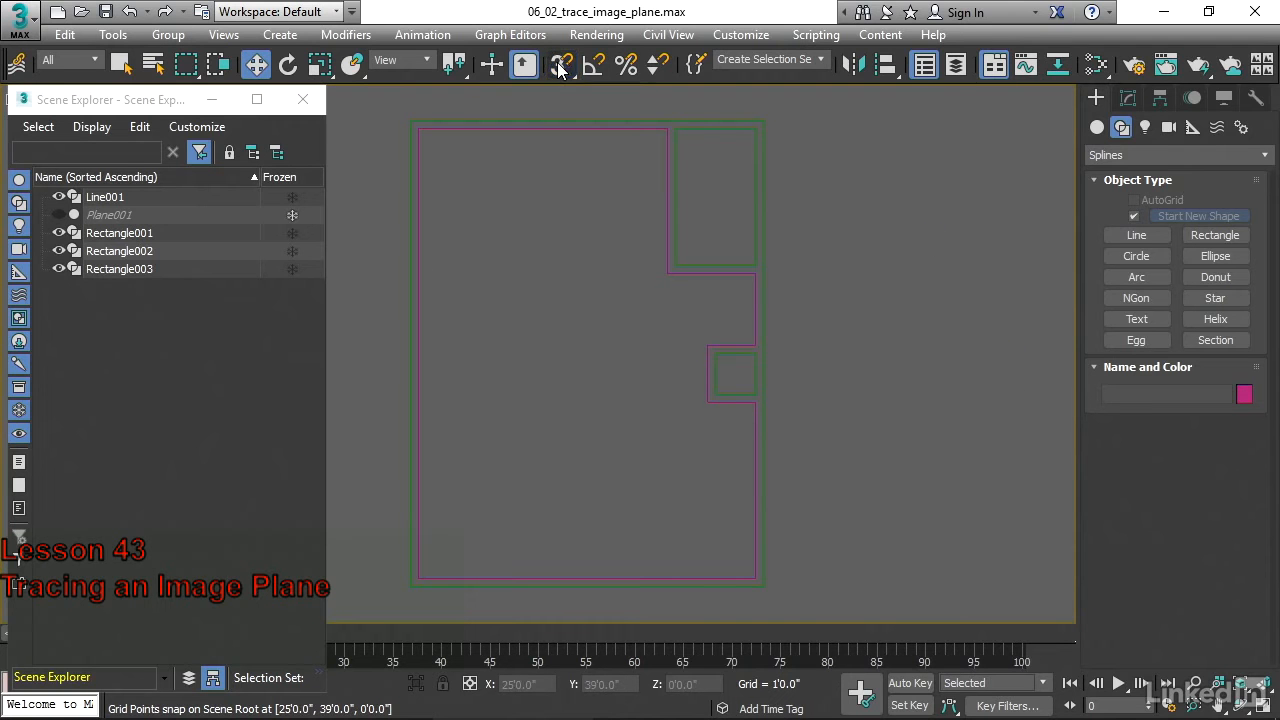
{"action": "left_click", "coordinate": [532, 121]}
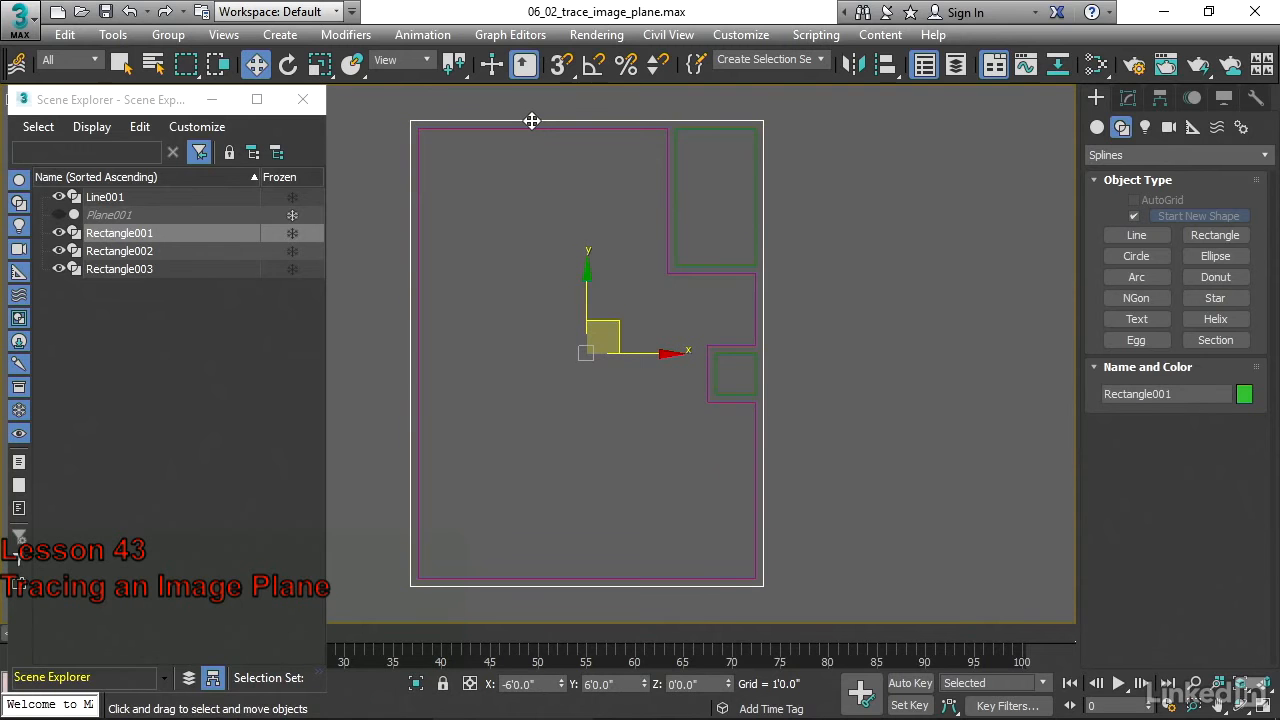
{"action": "left_click", "coordinate": [1129, 99]}
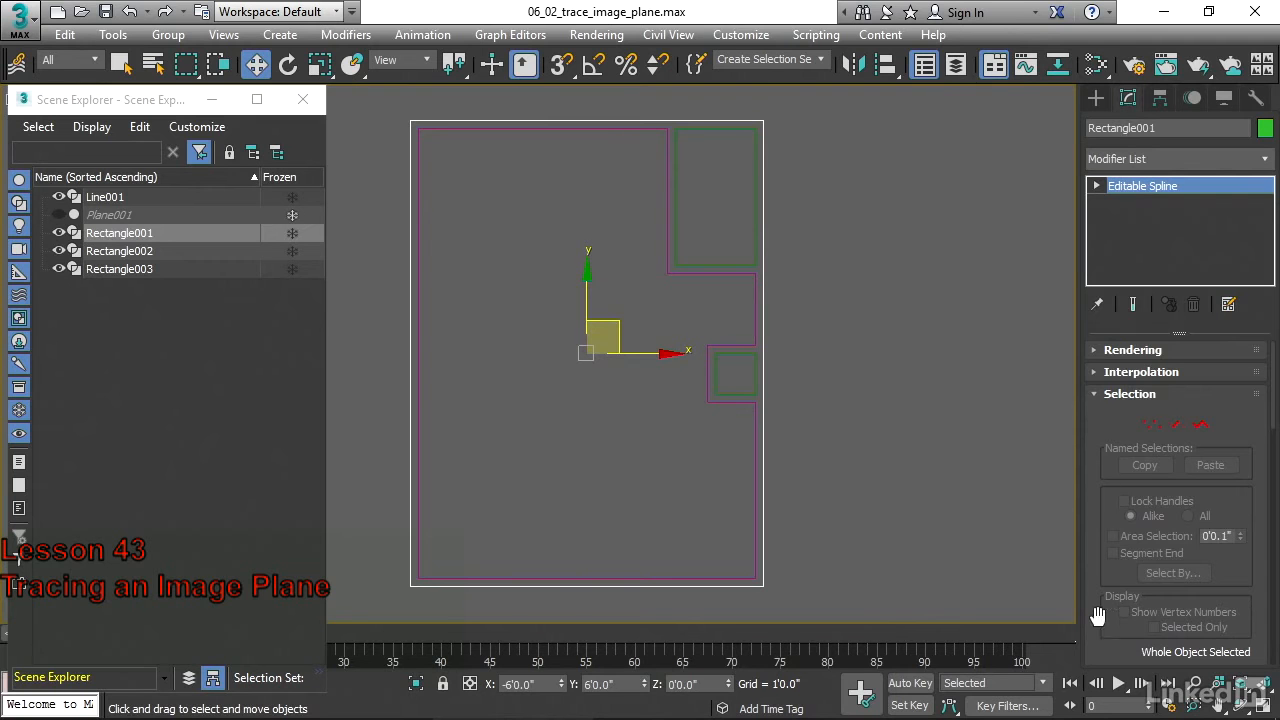
{"action": "left_click_drag", "start_coordinate": [1099, 622], "coordinate": [1094, 335]}
{"action": "left_click", "coordinate": [1143, 535]}
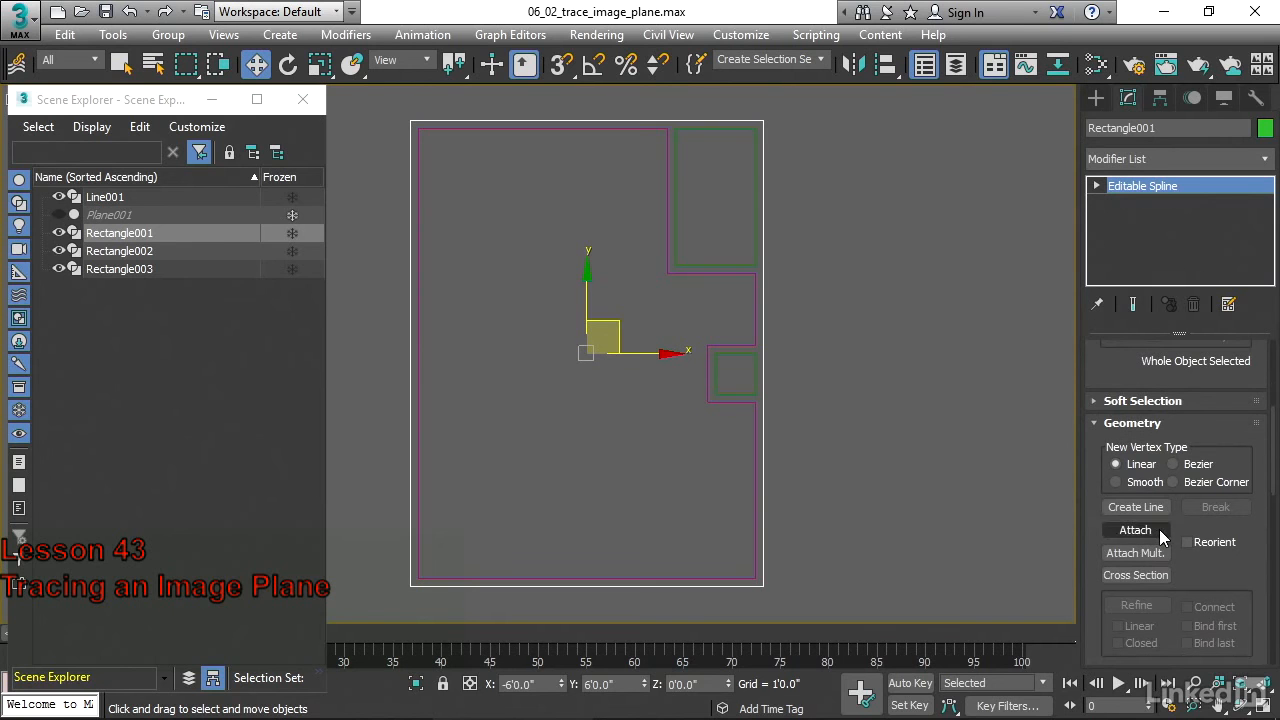
{"action": "left_click", "coordinate": [1160, 529]}
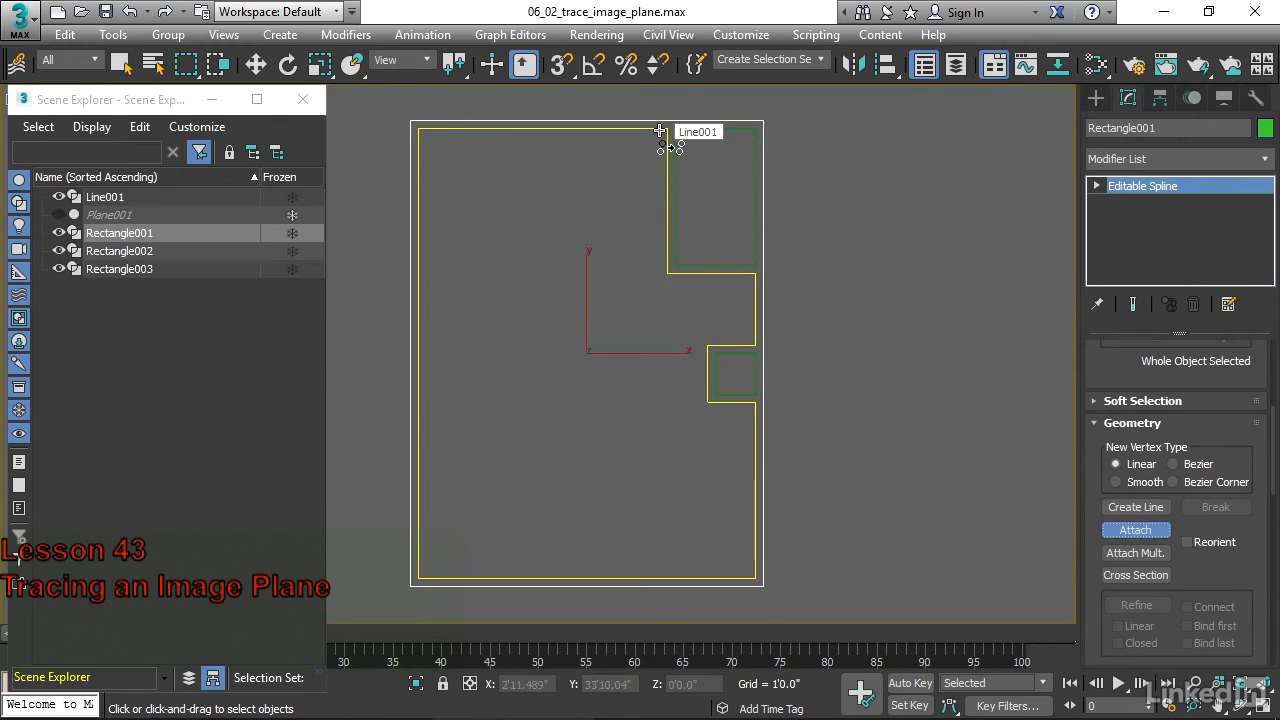
{"action": "left_click", "coordinate": [583, 130]}
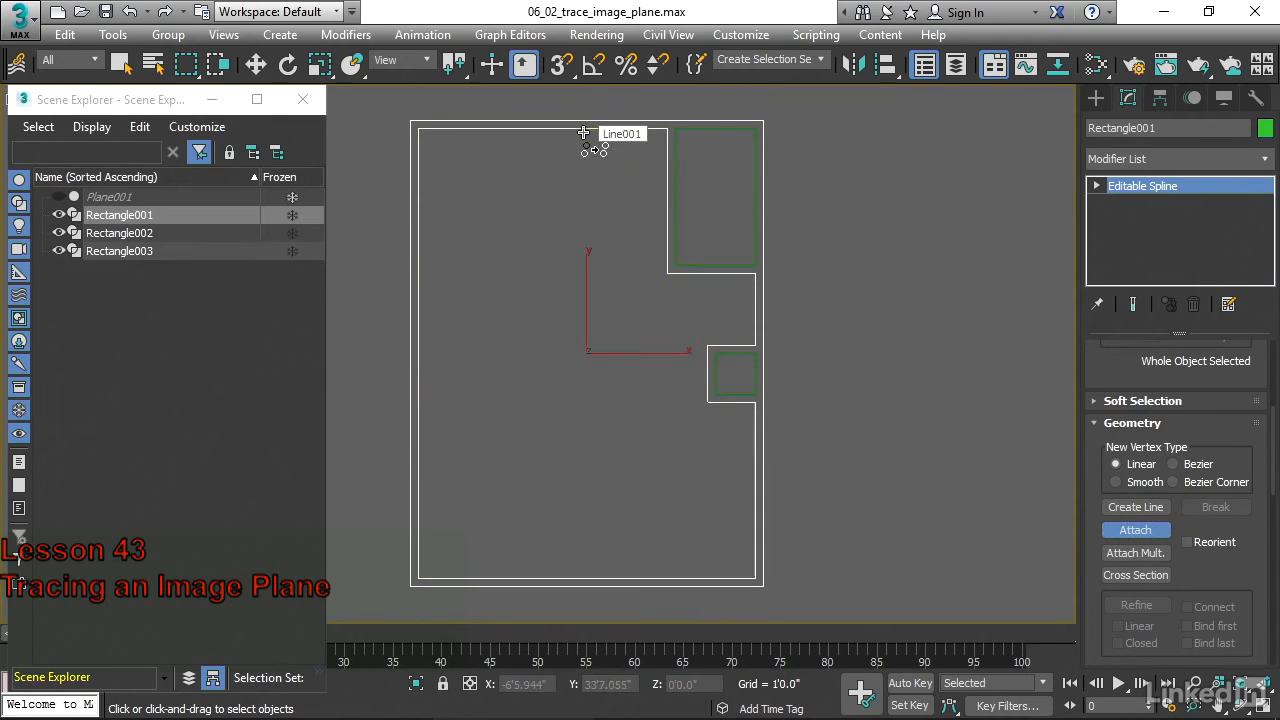
{"action": "left_click", "coordinate": [674, 204]}
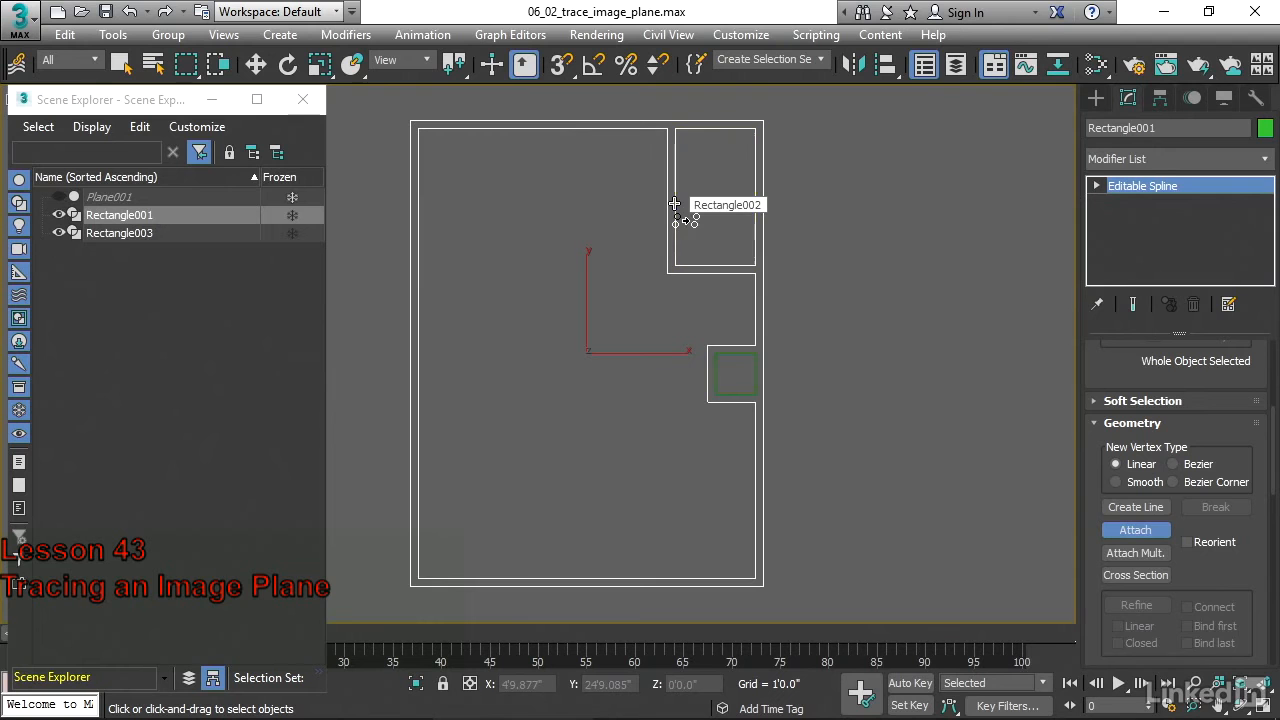
{"action": "left_click", "coordinate": [725, 355]}
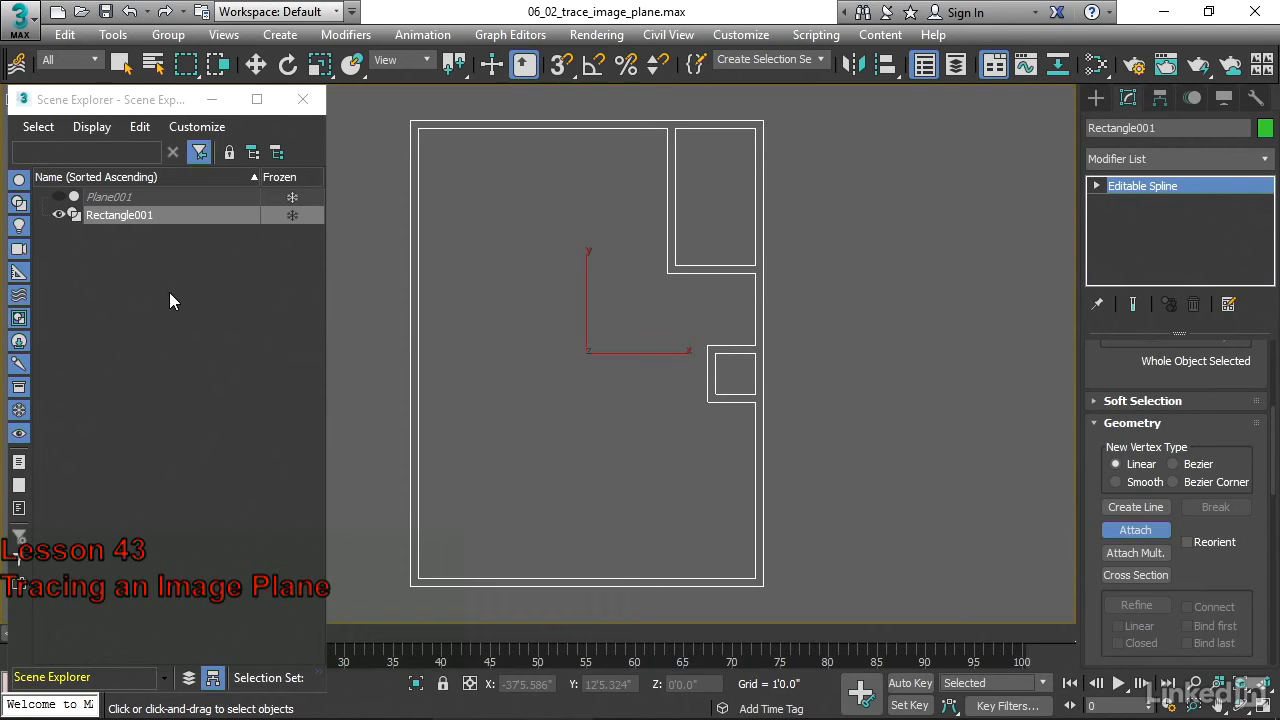
{"action": "key", "text": "w"}
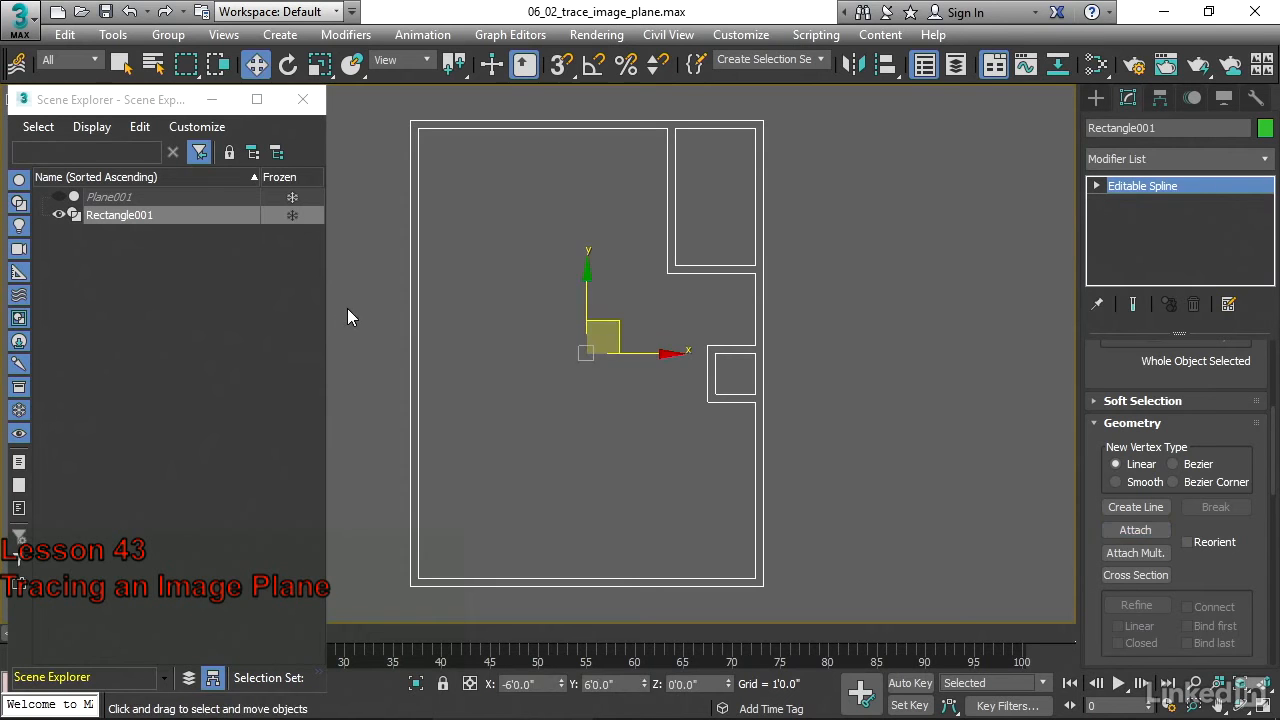
Rename the combined spline "walls" and the plane Plane001 "image plane"
{"action": "double_click", "coordinate": [156, 214]}
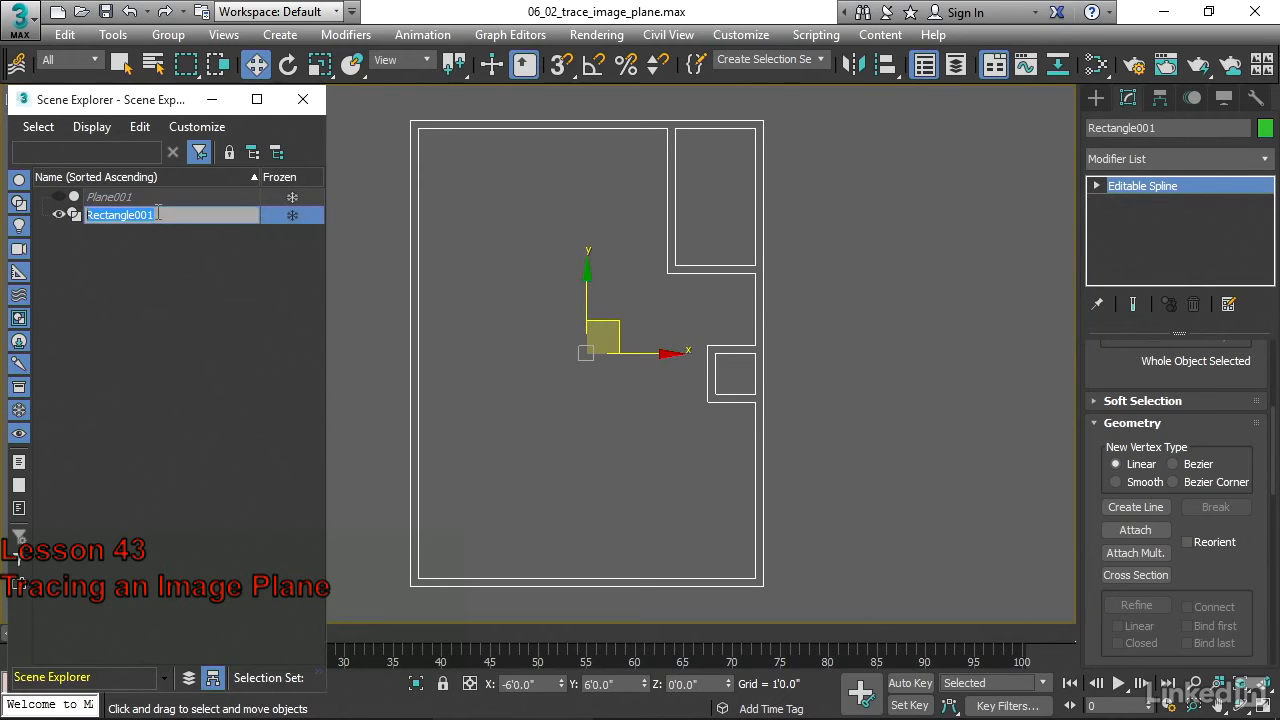
{"action": "type", "text": "walls"}
{"action": "key", "text": "Return"}
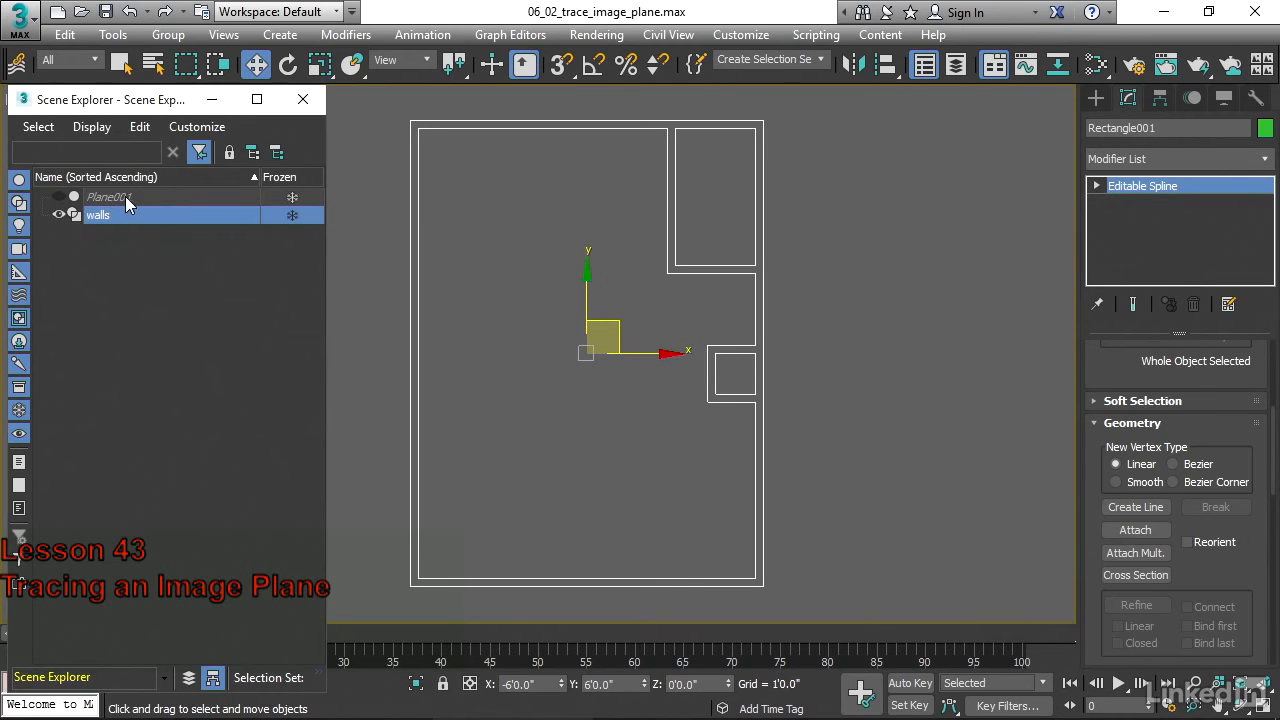
{"action": "left_click", "coordinate": [150, 197]}
{"action": "left_click", "coordinate": [150, 197]}
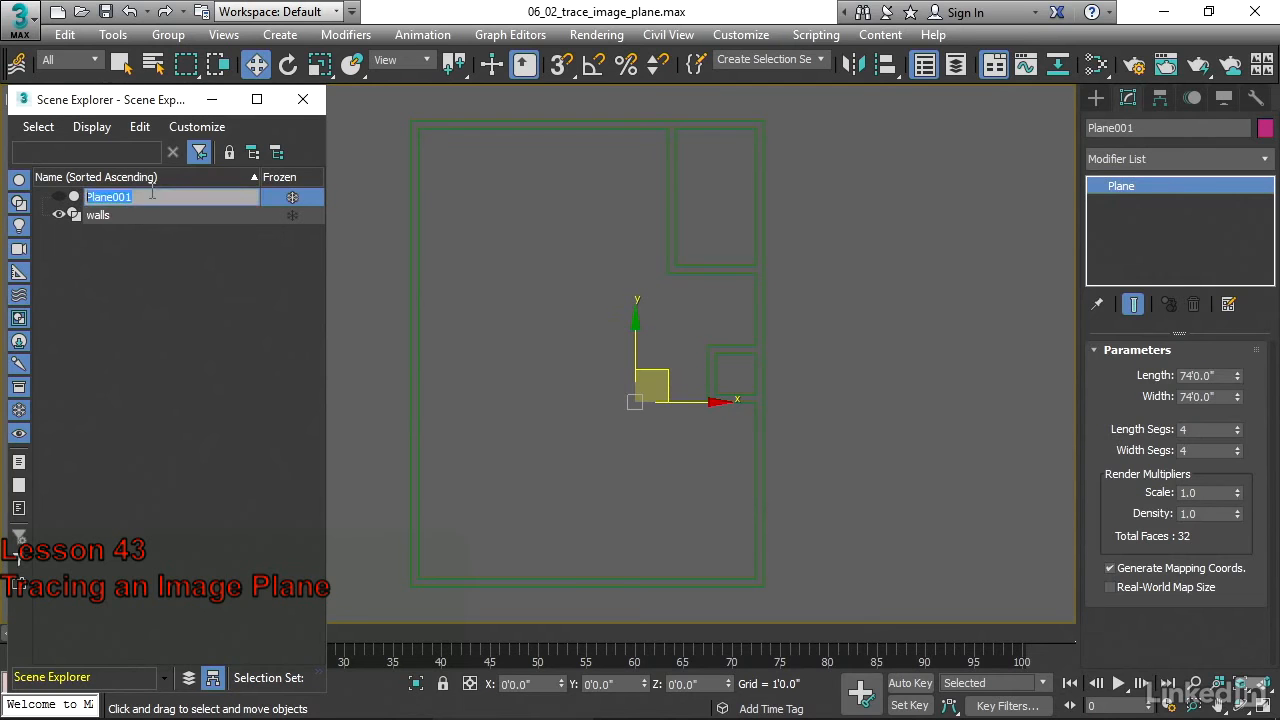
{"action": "type", "text": "image plane"}
{"action": "key", "text": "Return"}
Show the image plane briefly to compare it with the walls, hide it again, and close the Scene Explorer
{"action": "left_click", "coordinate": [60, 197]}
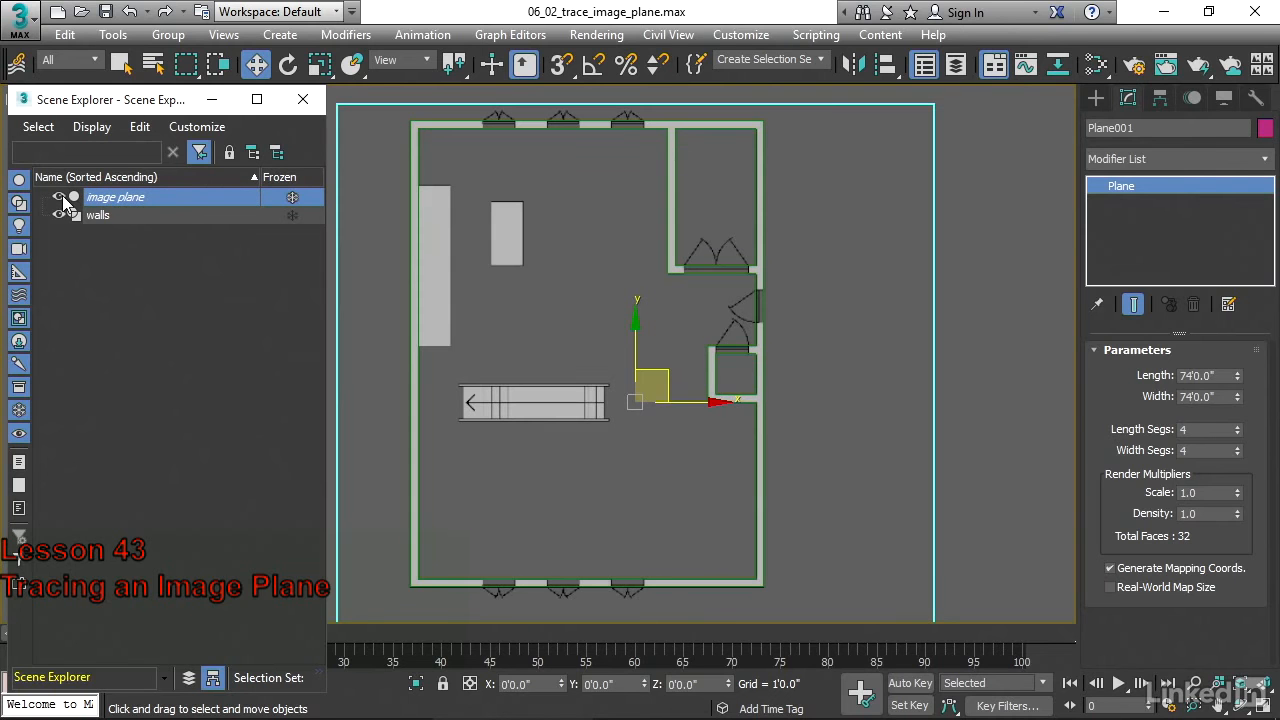
{"action": "left_click", "coordinate": [60, 197]}
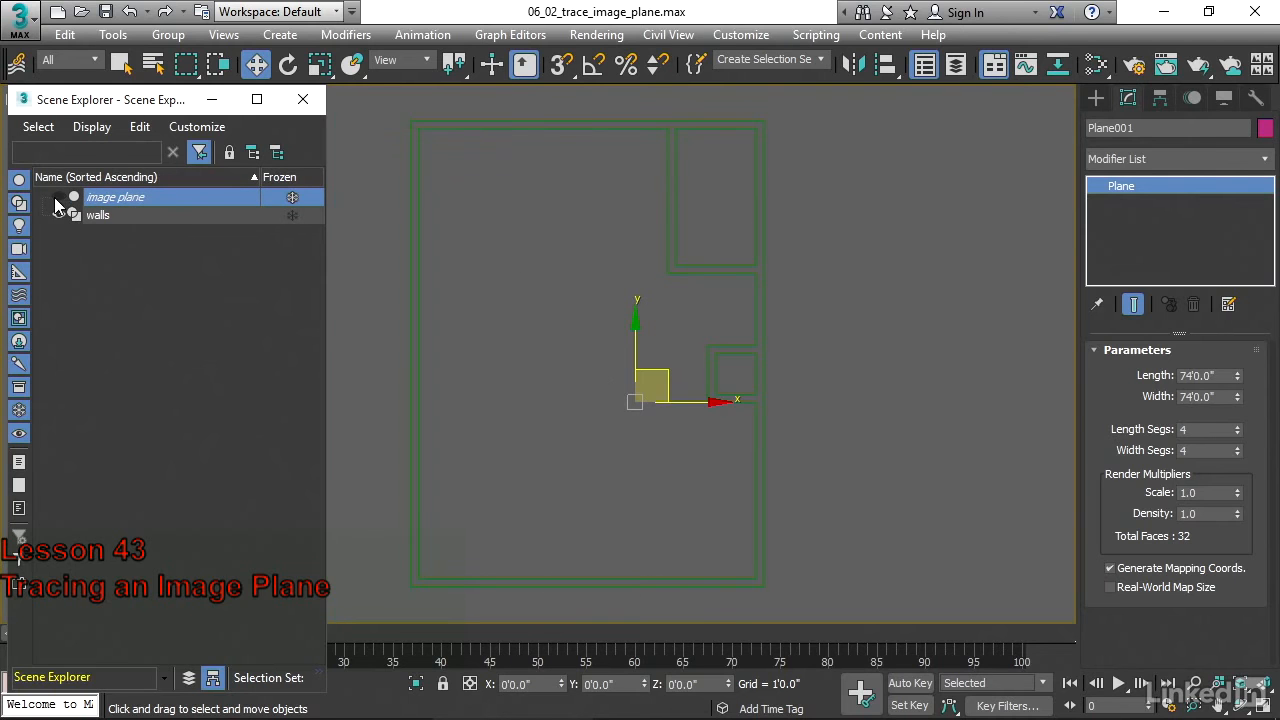
{"action": "left_click", "coordinate": [303, 99]}
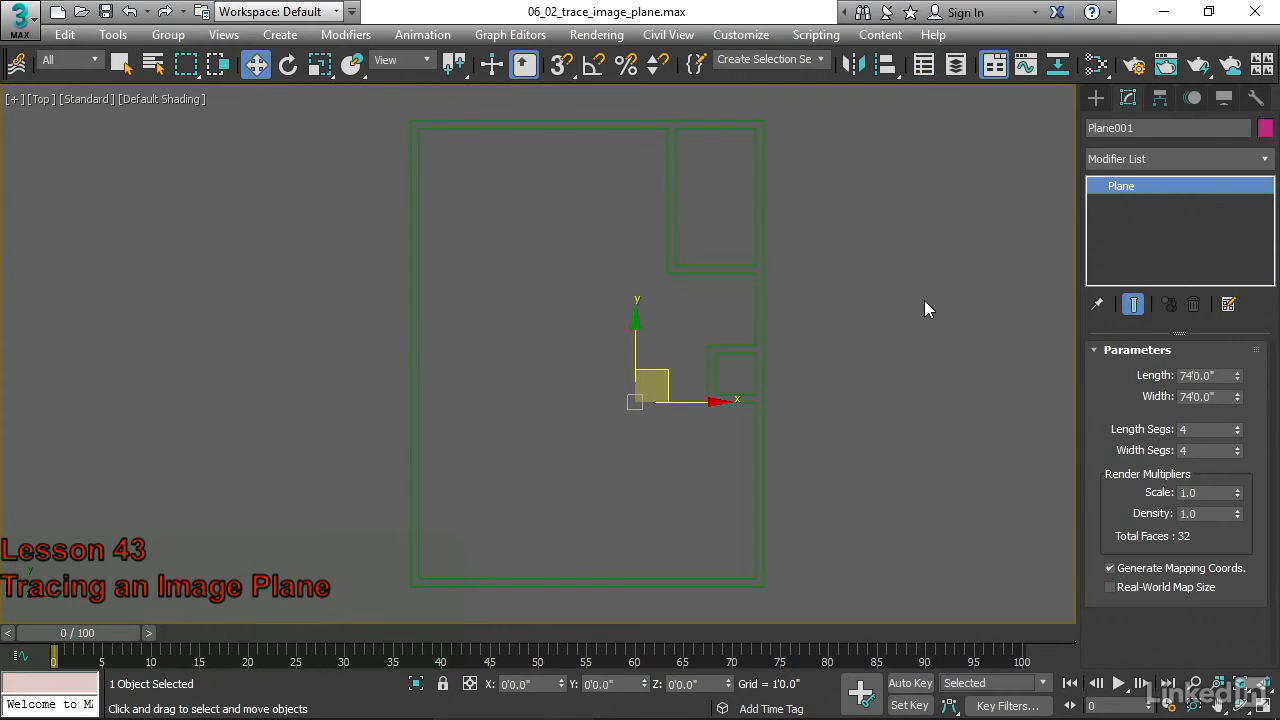
{"action": "left_click", "coordinate": [932, 369]}
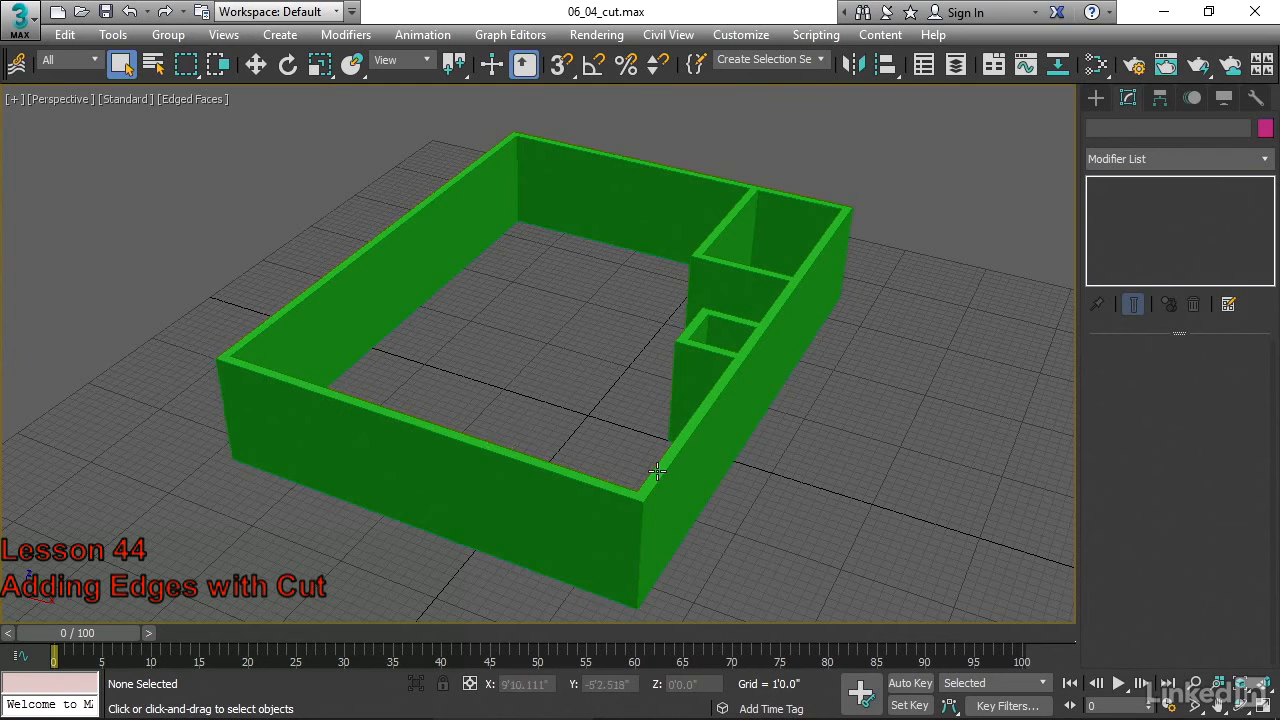
Select the walls object, inspect its top face at Polygon level, and return to the whole object
{"action": "left_click", "coordinate": [734, 283]}
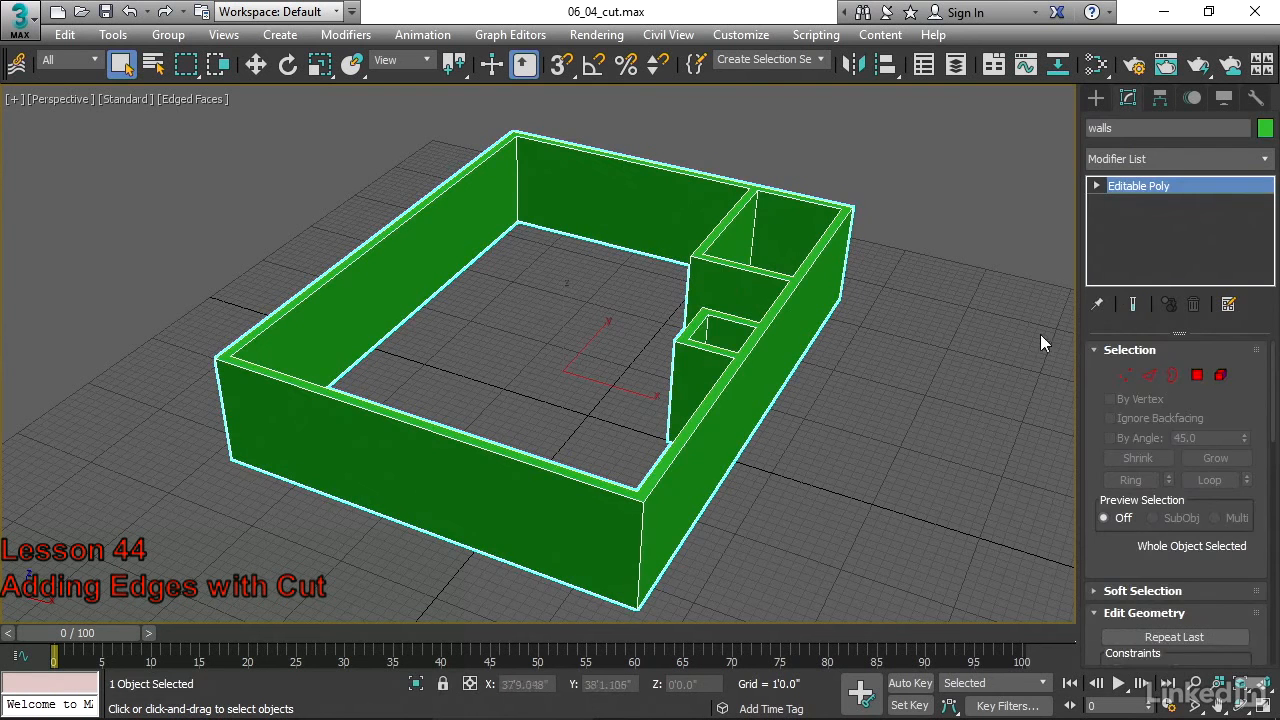
{"action": "left_click", "coordinate": [1199, 375]}
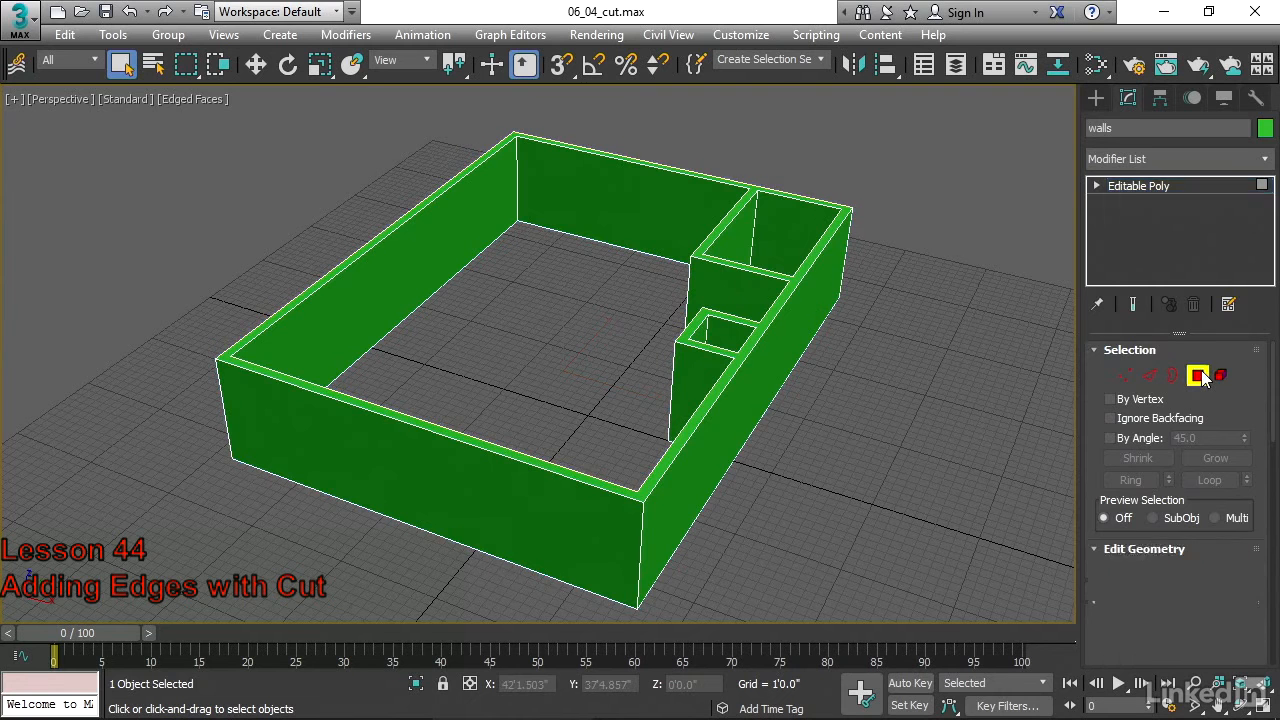
{"action": "left_click", "coordinate": [748, 346]}
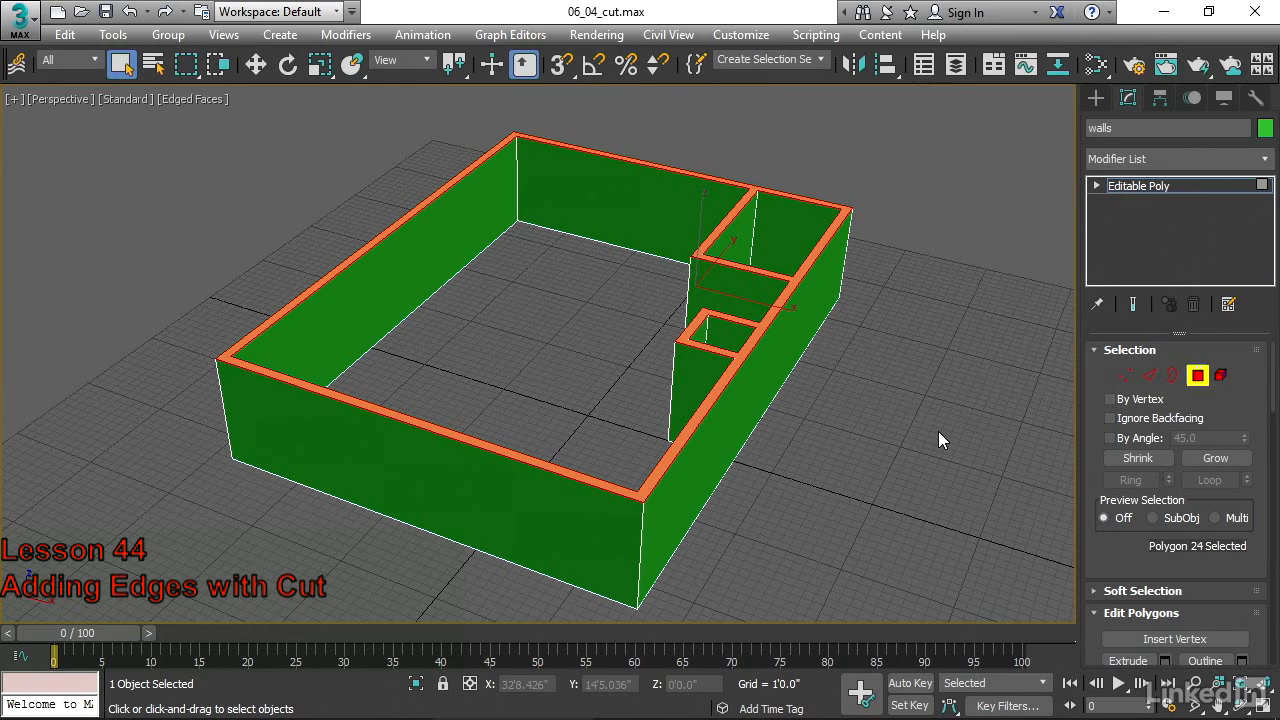
{"action": "left_click", "coordinate": [1197, 375]}
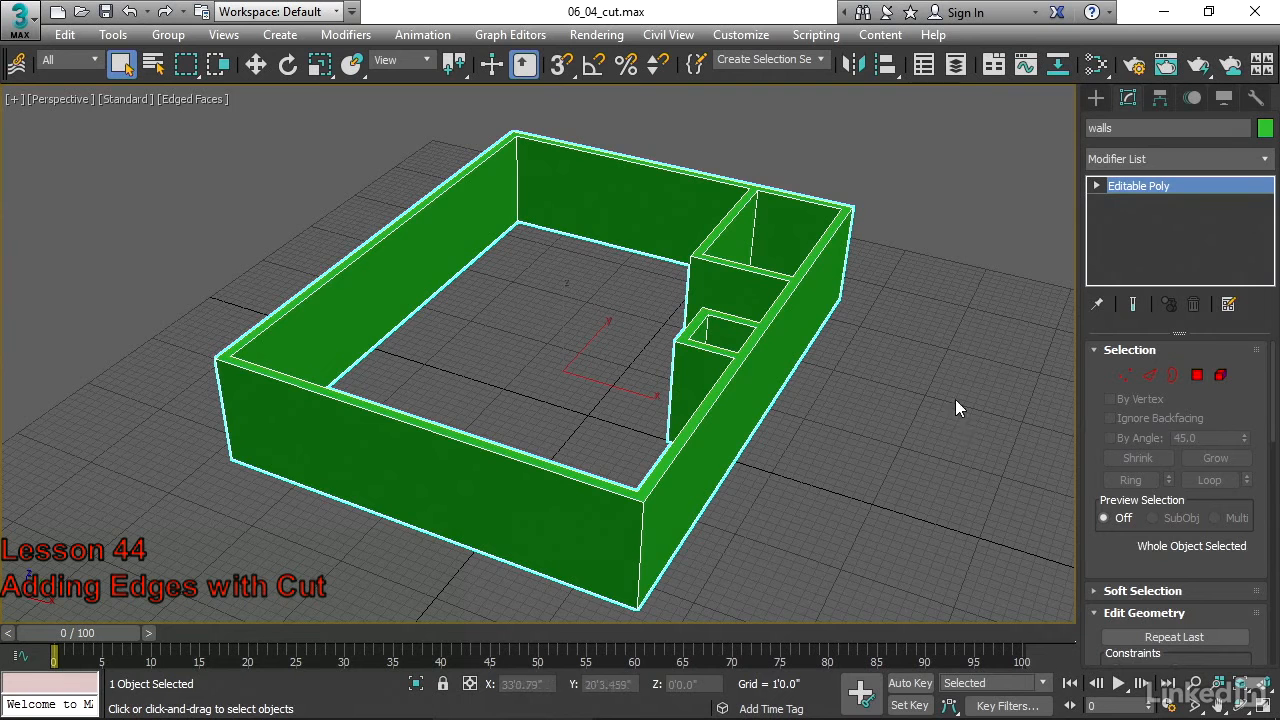
Show the modeling ribbon and disable its tooltips
{"action": "left_click", "coordinate": [993, 66]}
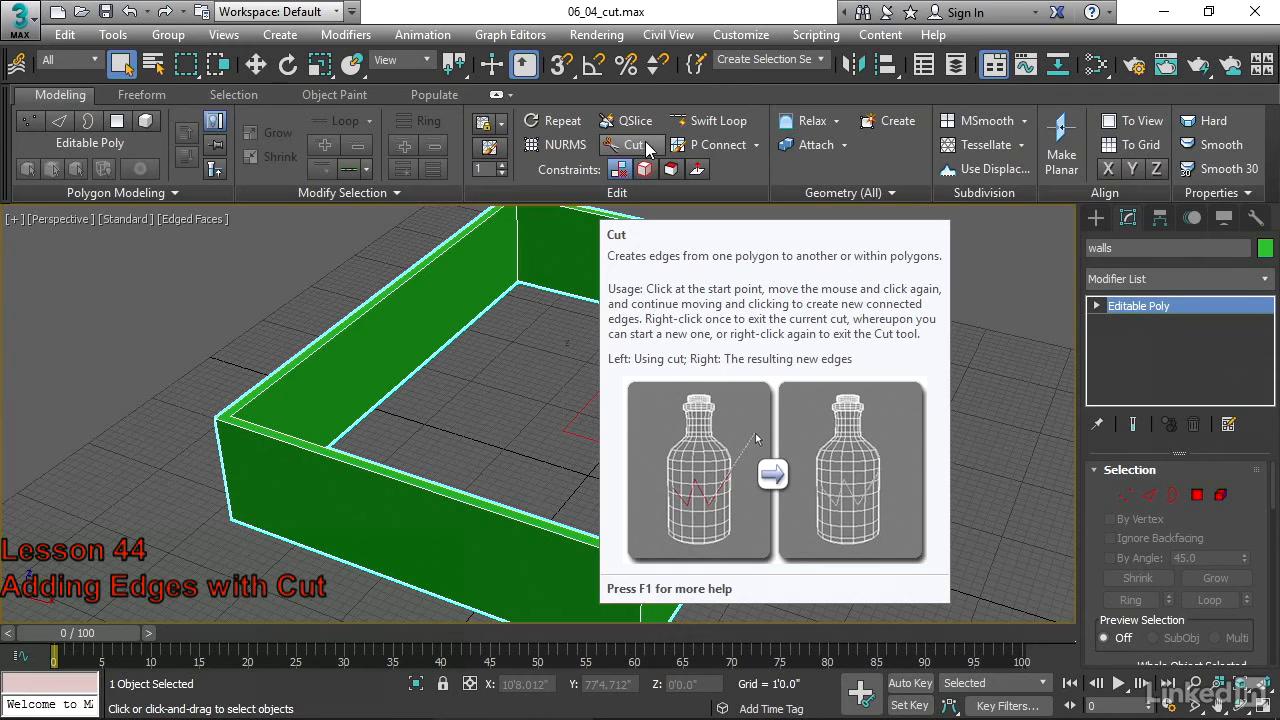
{"action": "right_click", "coordinate": [1270, 132]}
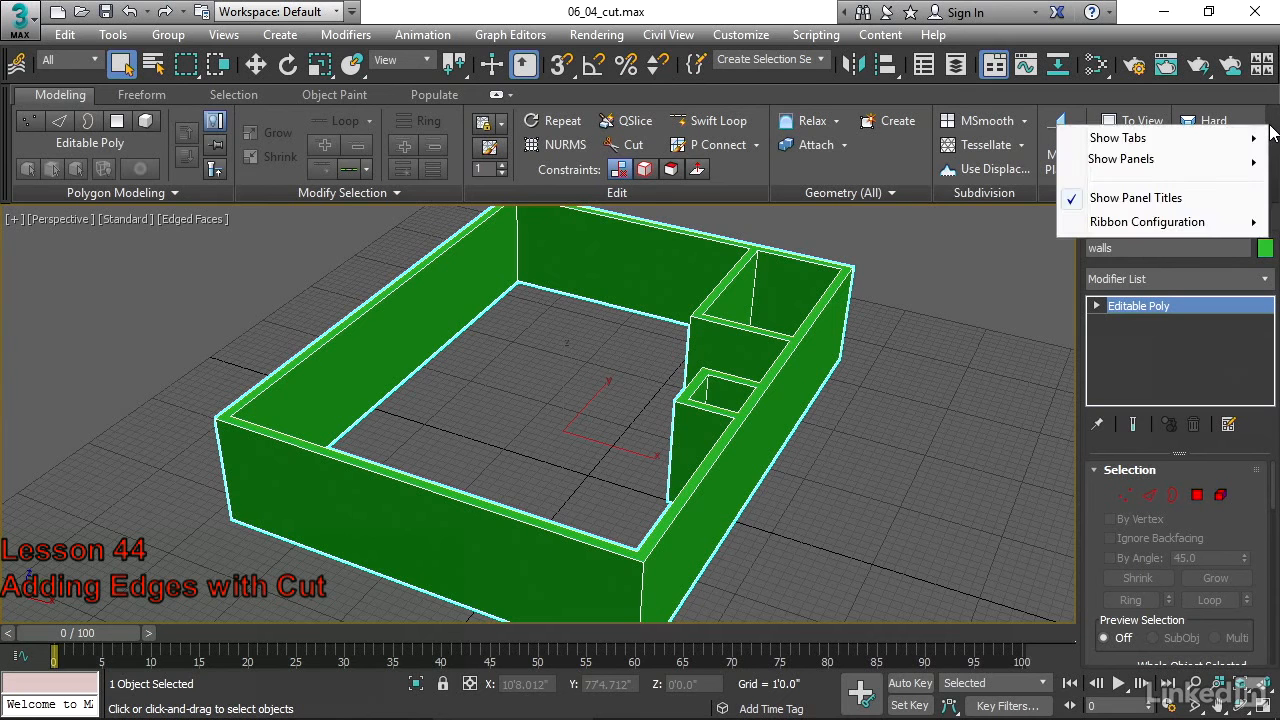
{"action": "mouse_move", "coordinate": [1201, 222]}
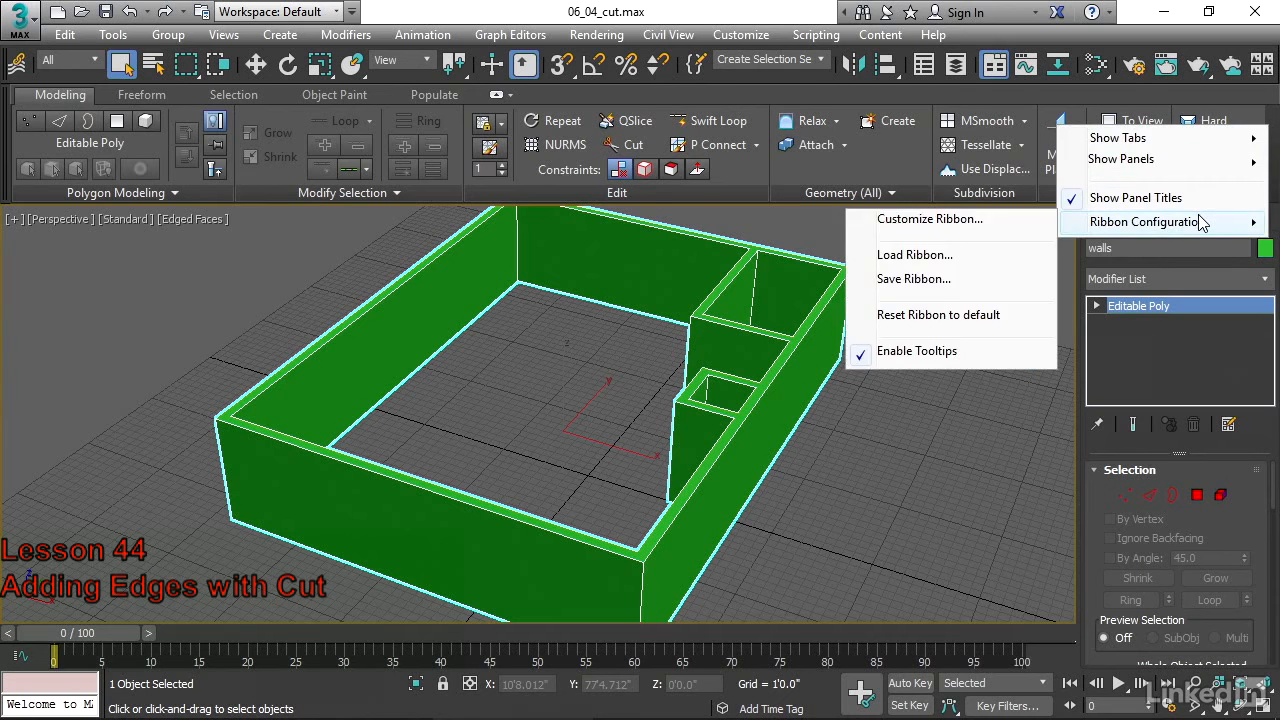
{"action": "left_click", "coordinate": [865, 355]}
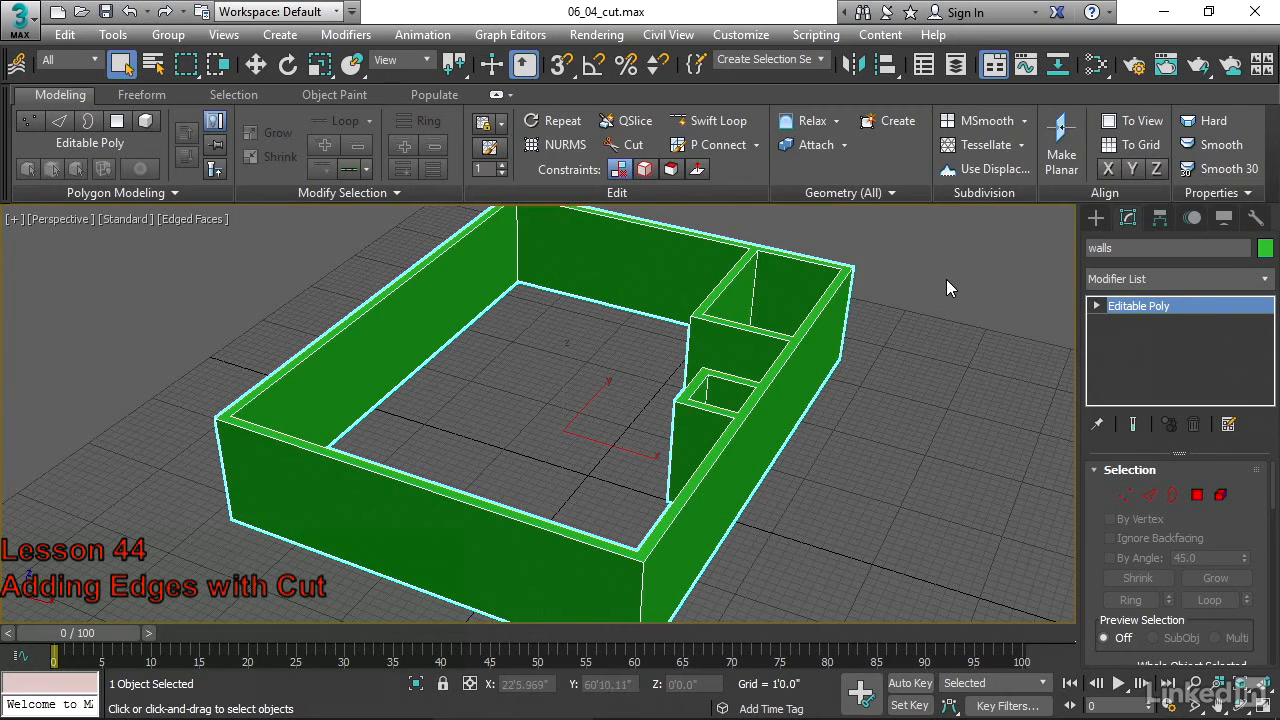
Cut an edge from the outer to the inner corner on the wall top at the building's front-left corner
{"action": "left_click", "coordinate": [652, 148]}
{"action": "middle_click_drag", "start_coordinate": [243, 420], "coordinate": [585, 347]}
{"action": "scroll", "coordinate": [425, 375], "scroll_direction": "up", "scroll_amount": 6}
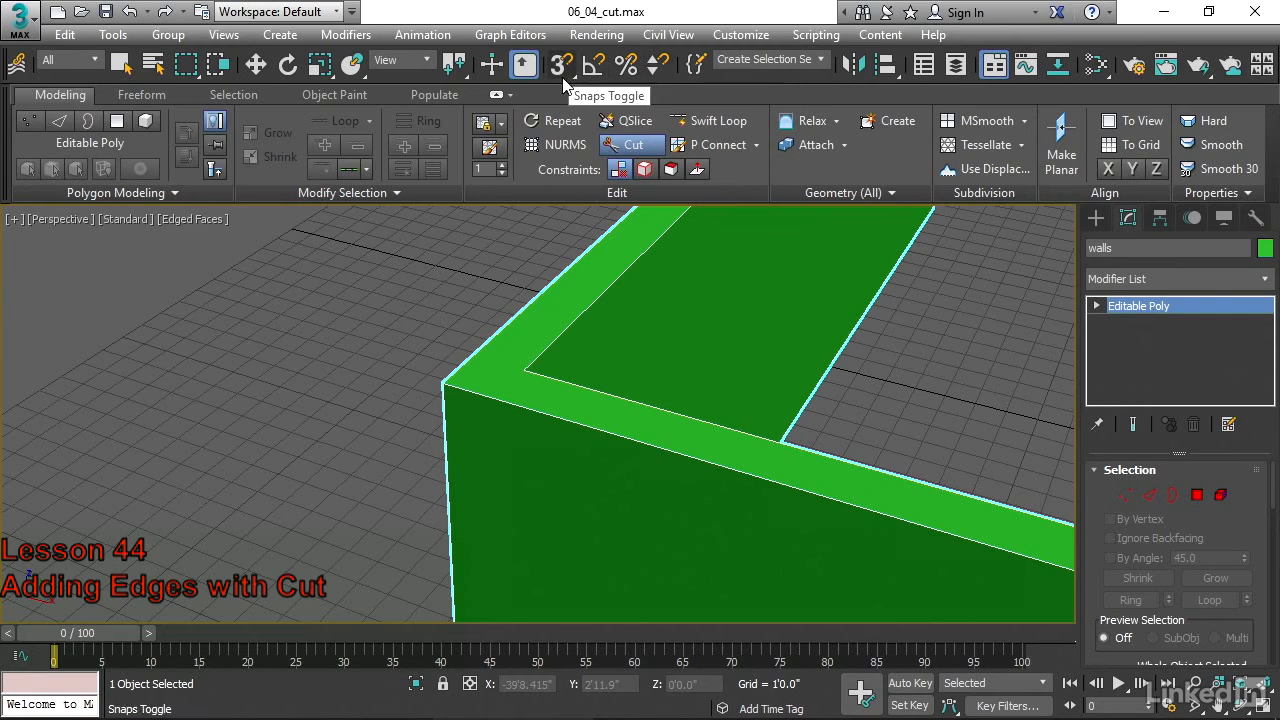
{"action": "left_click", "coordinate": [447, 384]}
{"action": "left_click", "coordinate": [525, 370]}
{"action": "right_click", "coordinate": [461, 291]}
Cut an edge from the inner to the outer corner on the wall top at the building's front-right corner
{"action": "middle_click_drag", "start_coordinate": [920, 408], "coordinate": [690, 324]}
{"action": "scroll", "coordinate": [790, 355], "scroll_direction": "up", "scroll_amount": 5}
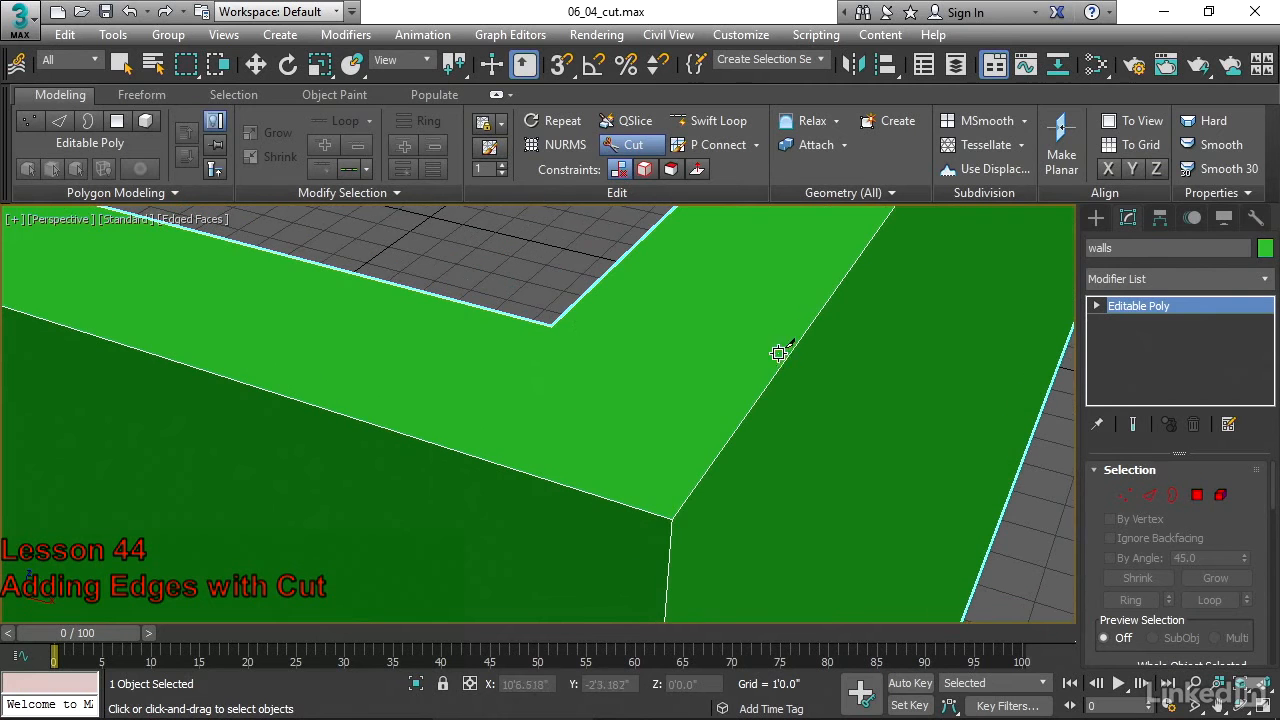
{"action": "left_click", "coordinate": [552, 325]}
{"action": "left_click", "coordinate": [672, 518]}
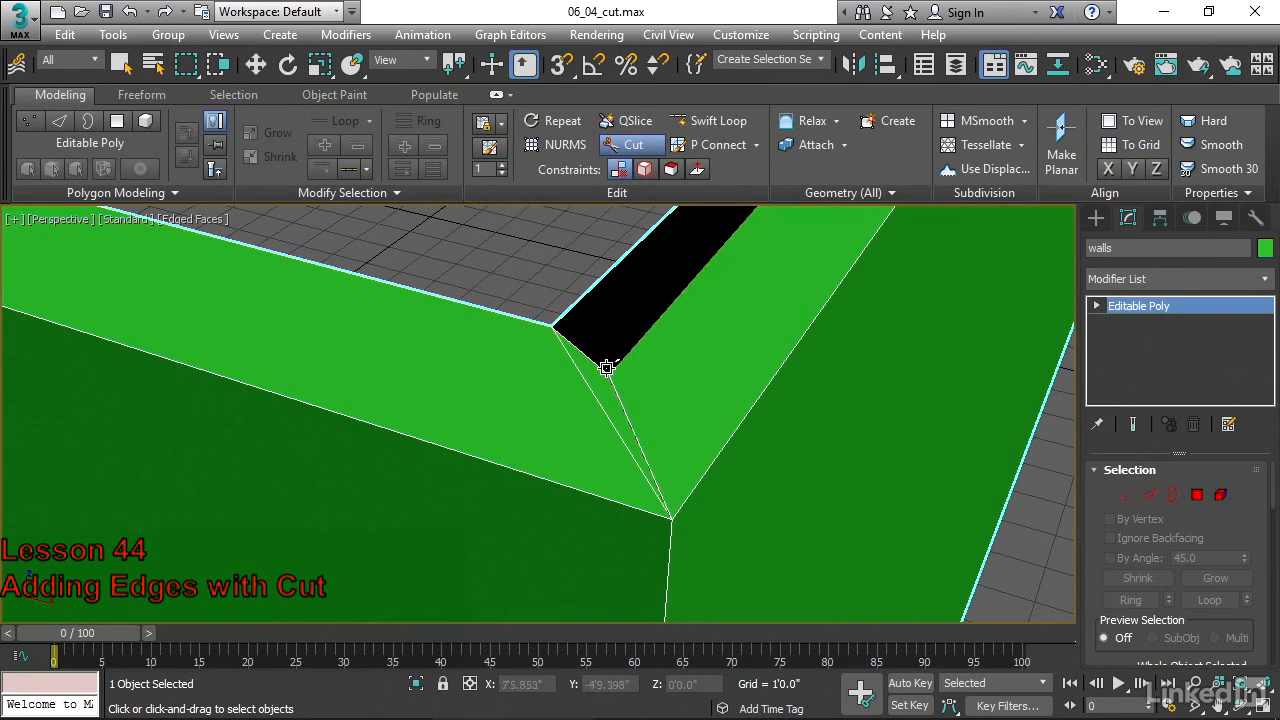
{"action": "right_click", "coordinate": [564, 259]}
Cut edges between the inner and outer corners on the top of the small closet's walls
{"action": "middle_click_drag", "start_coordinate": [752, 335], "coordinate": [677, 454], "text": "alt"}
{"action": "scroll", "coordinate": [678, 450], "scroll_direction": "up", "scroll_amount": 2}
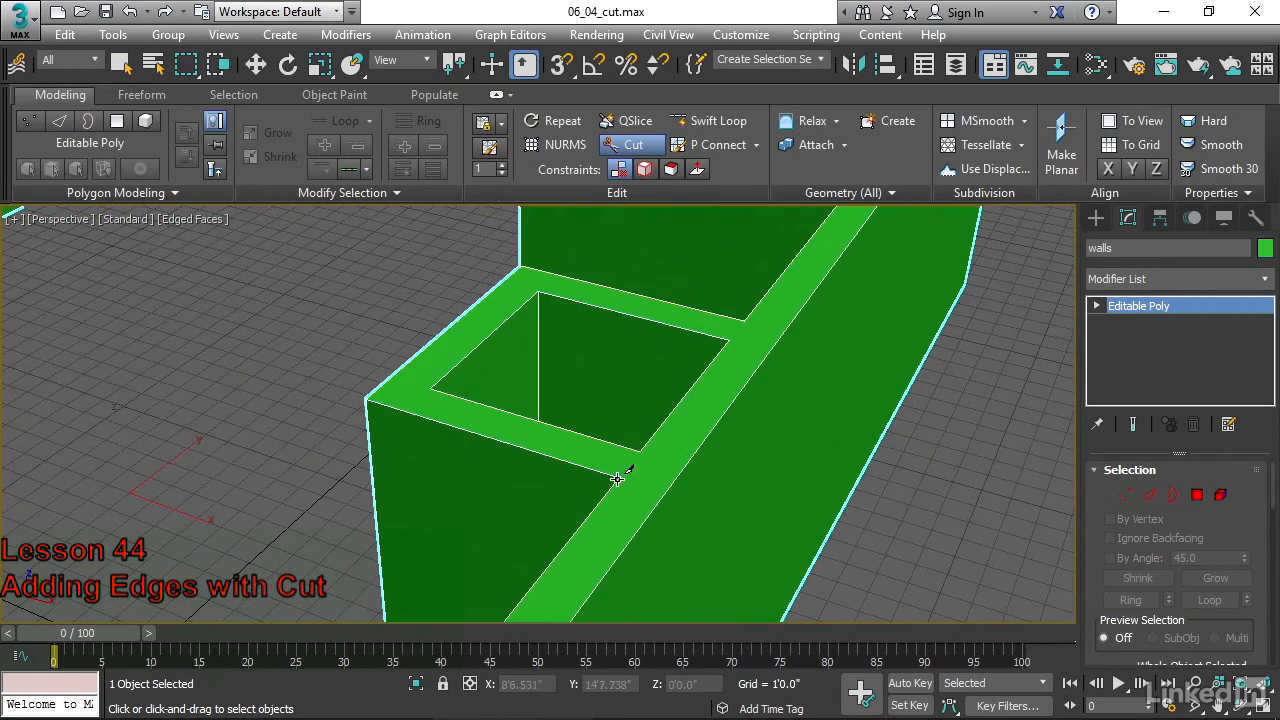
{"action": "left_click", "coordinate": [632, 457]}
{"action": "left_click", "coordinate": [432, 390]}
{"action": "left_click", "coordinate": [368, 398]}
{"action": "left_click", "coordinate": [522, 265]}
{"action": "left_click", "coordinate": [538, 292]}
Cut edges between inner and outer corners on the larger enclosed room's wall top, at its projecting corner and the building's far-right corner
{"action": "middle_click_drag", "start_coordinate": [617, 358], "coordinate": [590, 516], "text": "alt"}
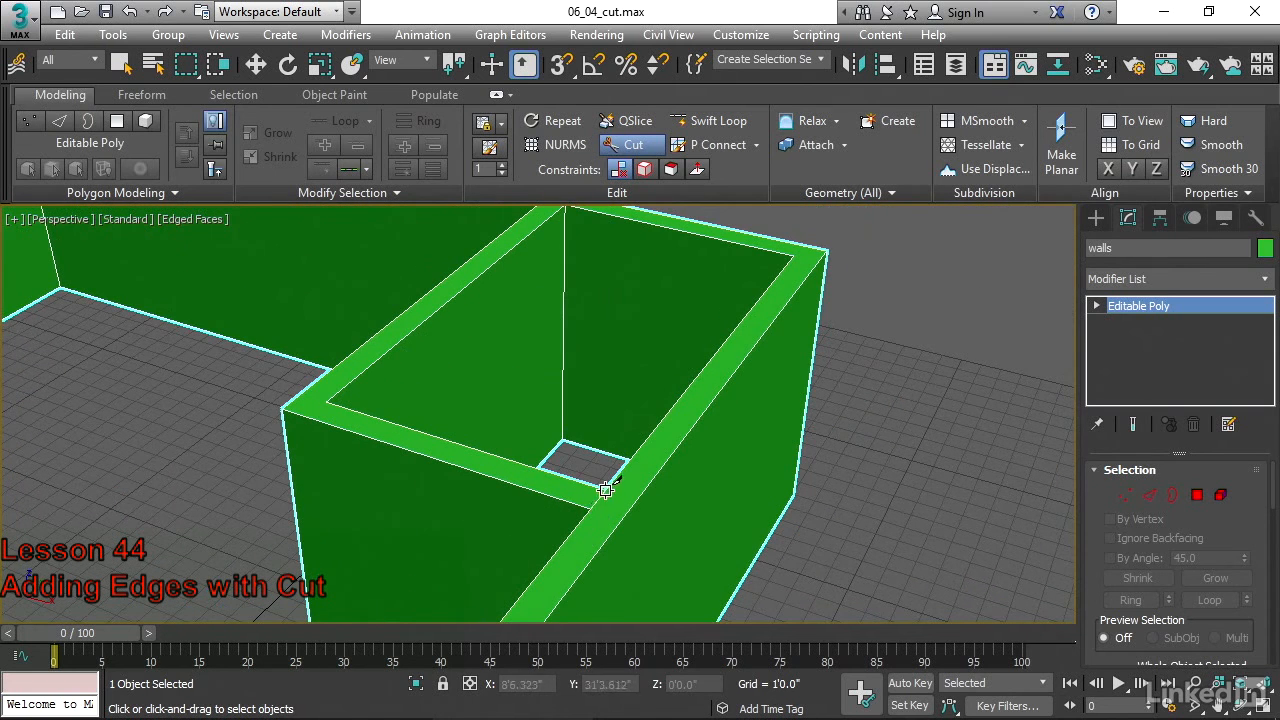
{"action": "left_click", "coordinate": [281, 410]}
{"action": "left_click", "coordinate": [330, 401]}
{"action": "right_click", "coordinate": [436, 380]}
{"action": "middle_click_drag", "start_coordinate": [569, 310], "coordinate": [546, 480]}
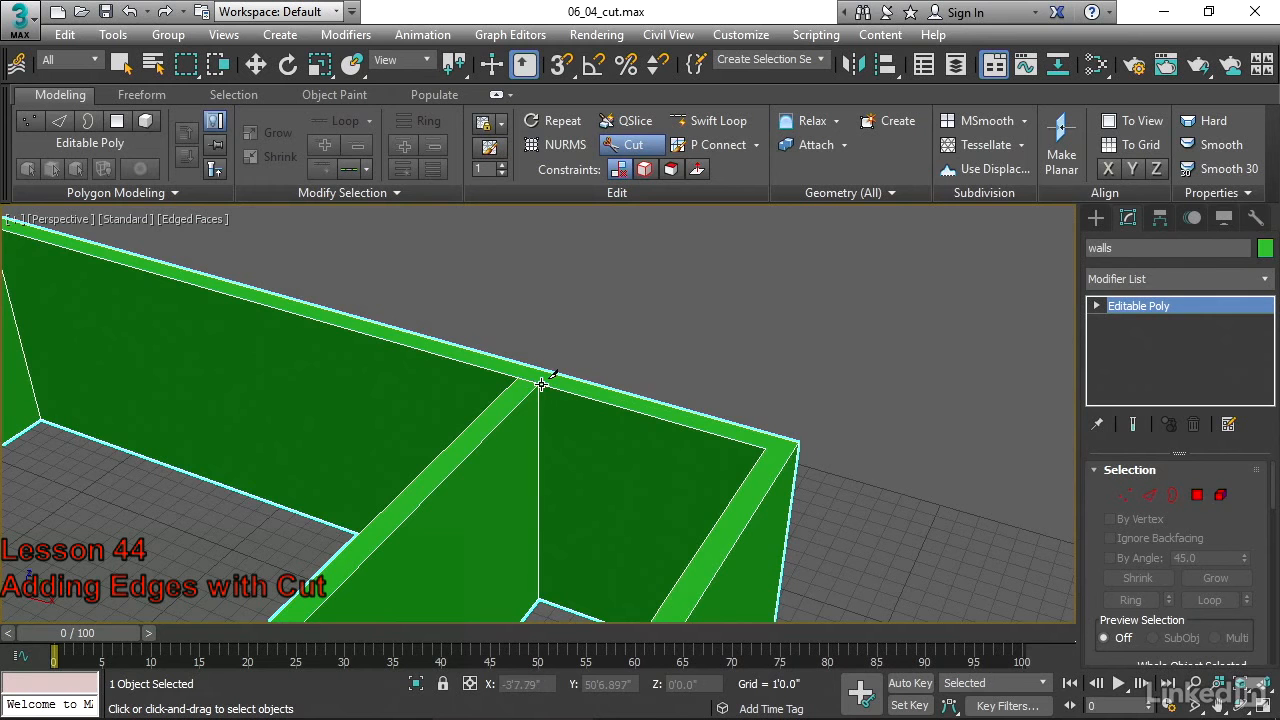
{"action": "left_click", "coordinate": [766, 449]}
{"action": "left_click", "coordinate": [798, 446]}
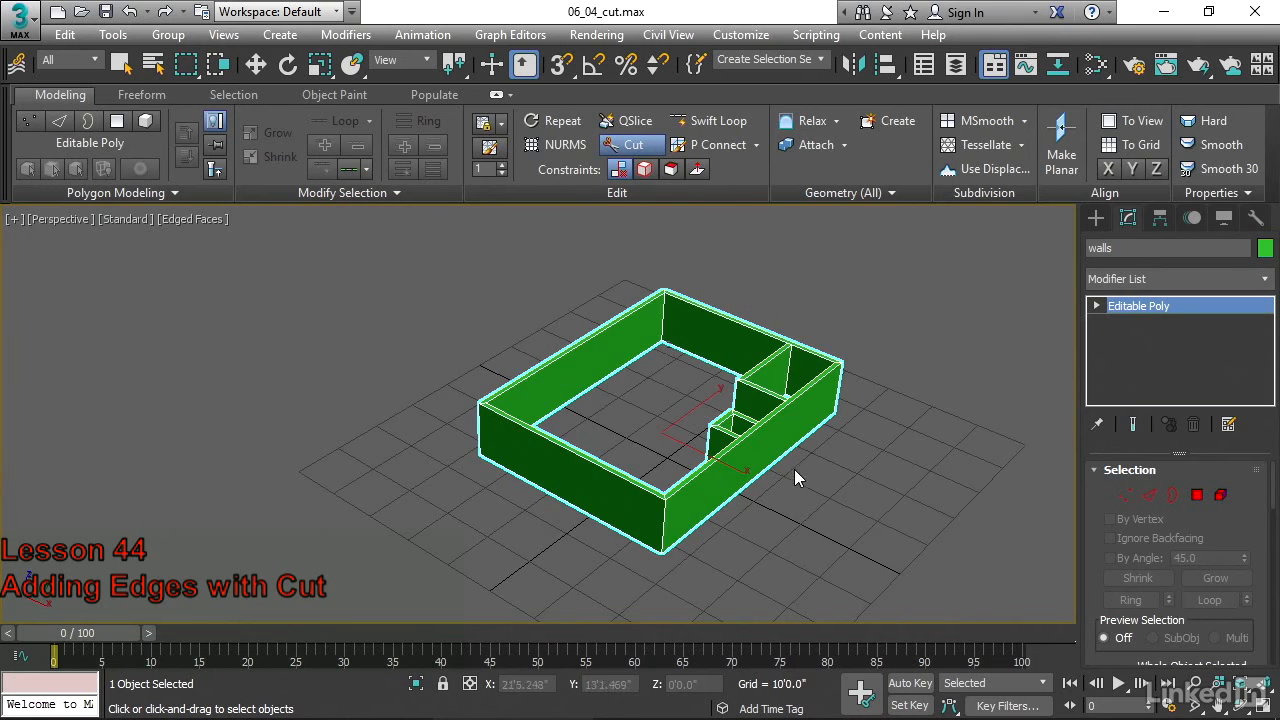
Examine the cut edges along the tops of the closet, enclosed room and outer walls from several angles
{"action": "scroll", "coordinate": [789, 456], "scroll_direction": "up", "scroll_amount": 5}
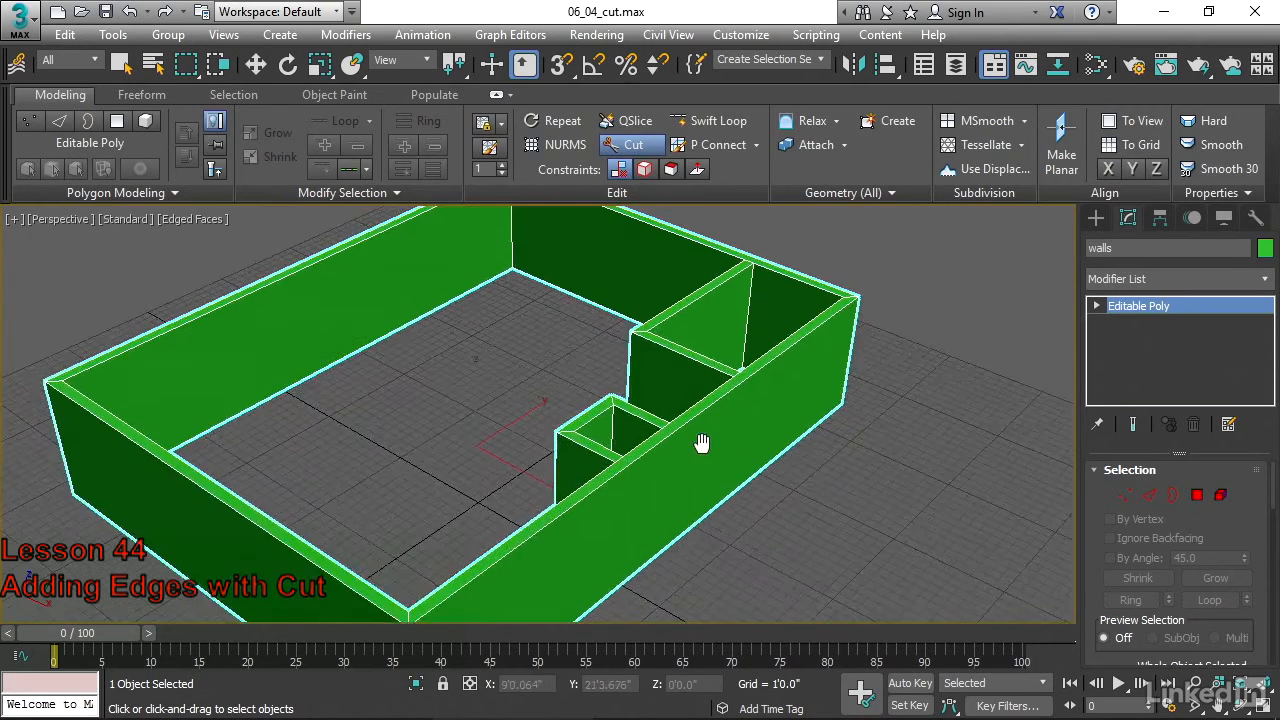
{"action": "scroll", "coordinate": [702, 431], "scroll_direction": "up", "scroll_amount": 4}
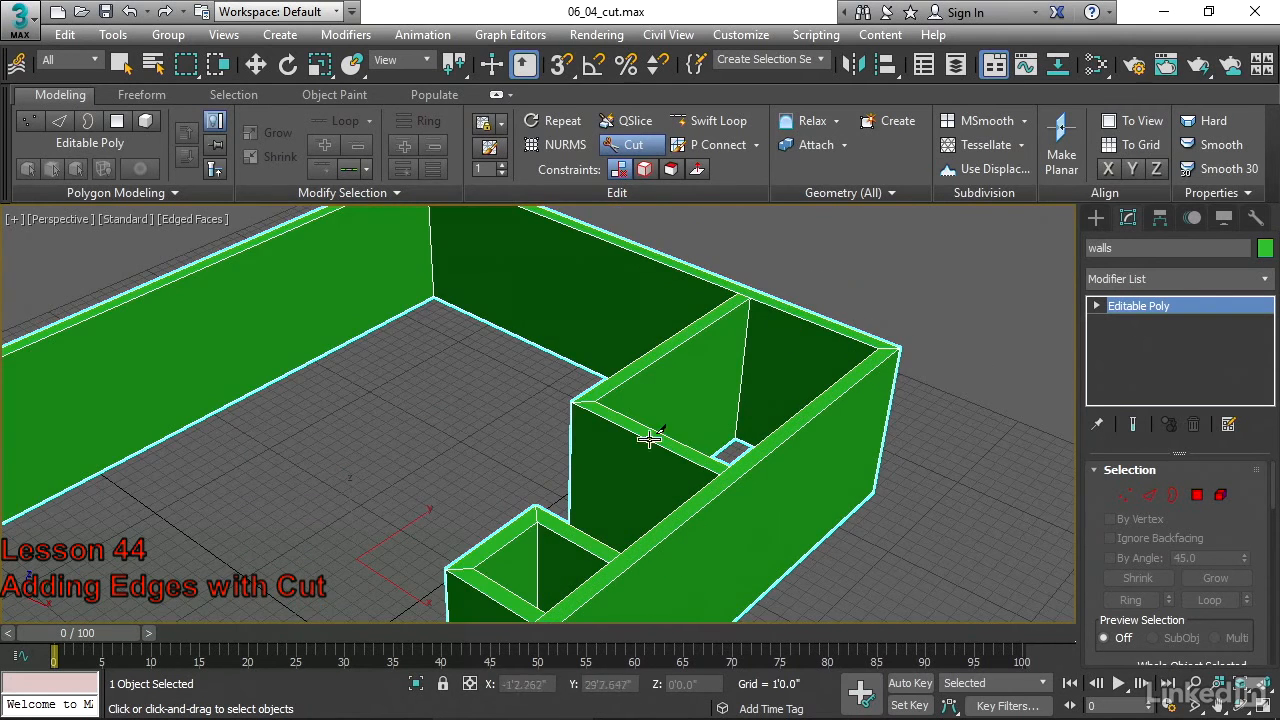
{"action": "middle_click_drag", "start_coordinate": [700, 384], "coordinate": [811, 493]}
{"action": "middle_click_drag", "start_coordinate": [670, 521], "coordinate": [712, 309]}
{"action": "middle_click_drag", "start_coordinate": [716, 556], "coordinate": [711, 314]}
{"action": "middle_click_drag", "start_coordinate": [730, 380], "coordinate": [608, 435]}
{"action": "middle_click_drag", "start_coordinate": [483, 303], "coordinate": [689, 294]}
{"action": "middle_click_drag", "start_coordinate": [557, 378], "coordinate": [623, 365]}
{"action": "key", "text": "g"}
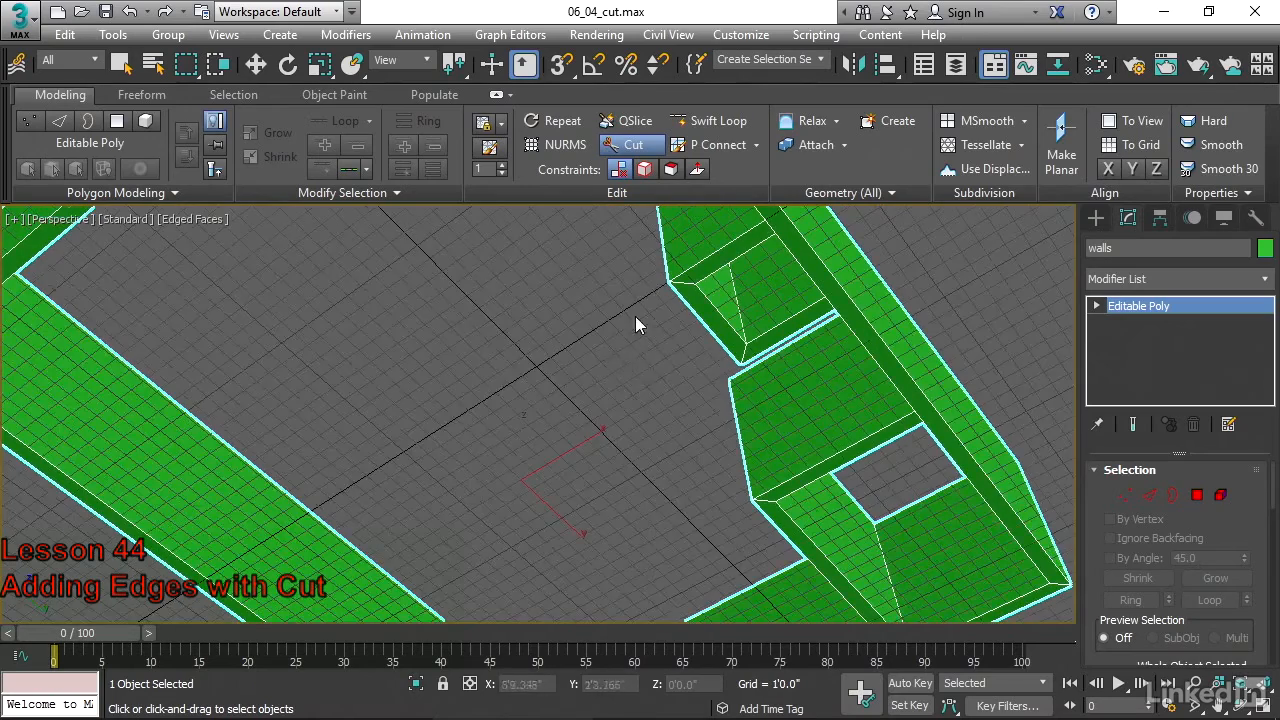
{"action": "scroll", "coordinate": [634, 345], "scroll_direction": "down", "scroll_amount": 10}
{"action": "middle_click_drag", "start_coordinate": [563, 366], "coordinate": [545, 405]}
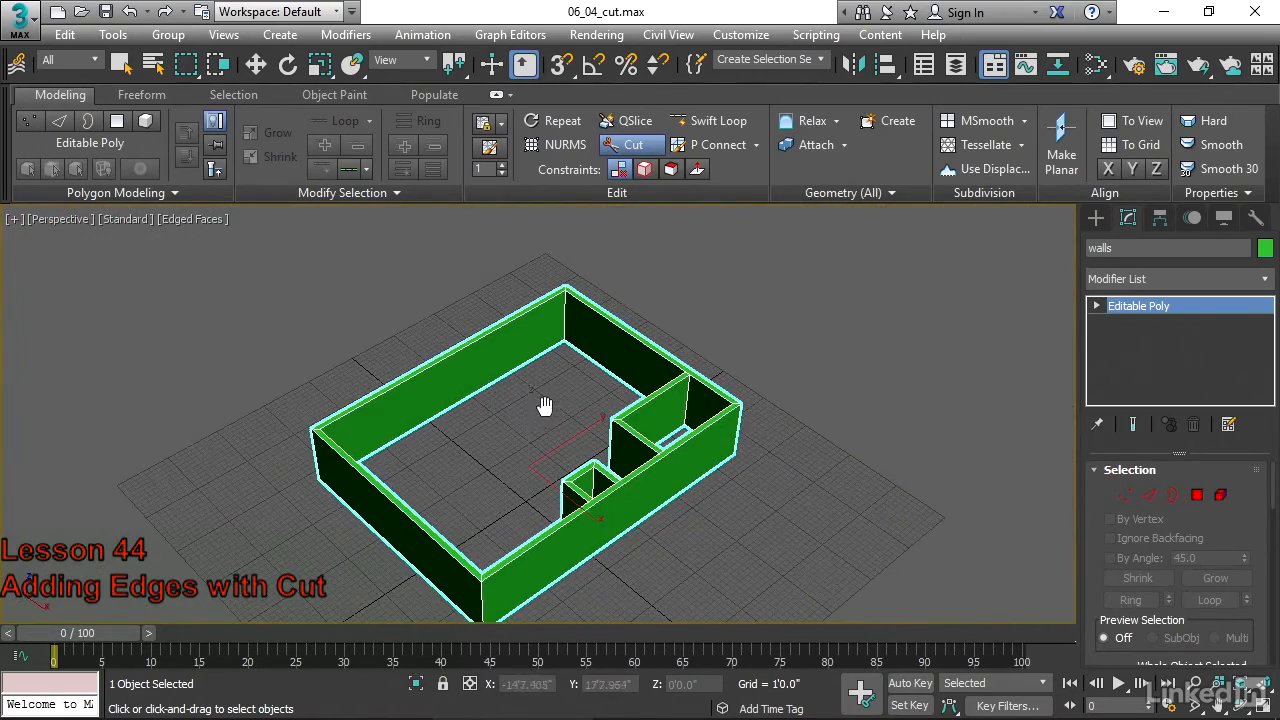
Turn off Cut and examine the wall model in 06_05_quickslice.max from several angles
{"action": "left_click", "coordinate": [650, 150]}
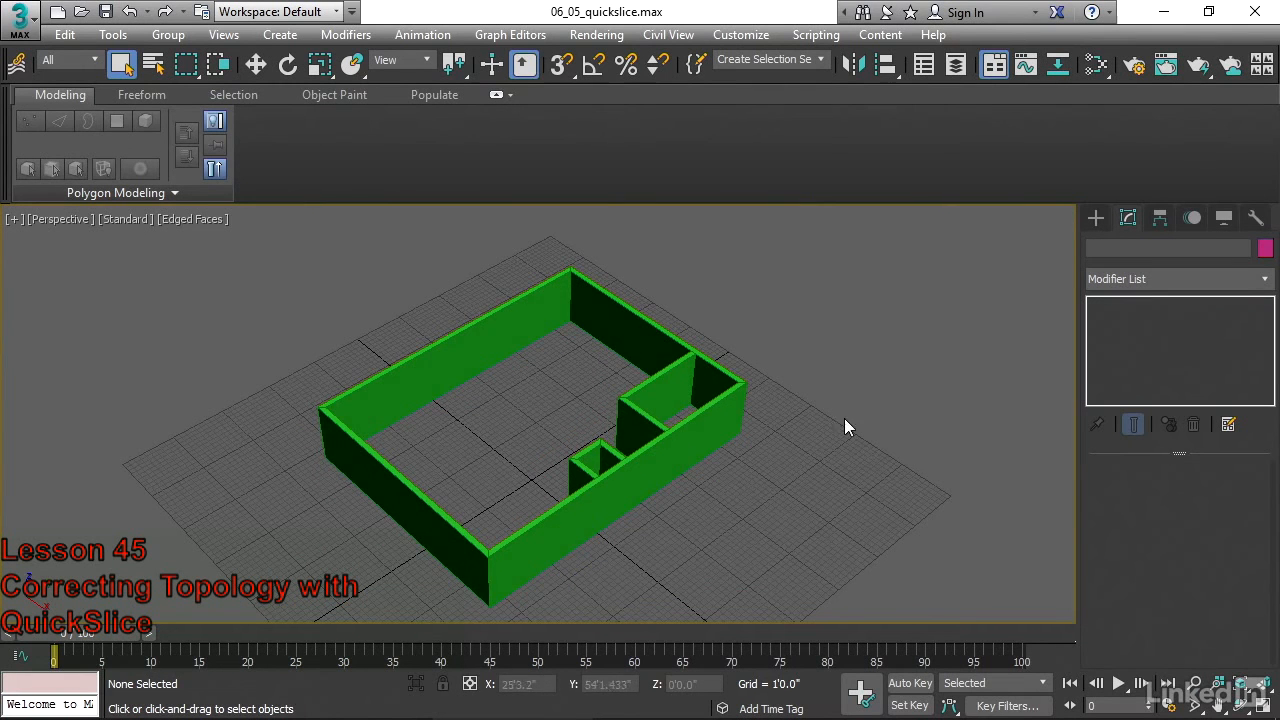
{"action": "scroll", "coordinate": [600, 485], "scroll_direction": "up", "scroll_amount": 6}
{"action": "middle_click_drag", "start_coordinate": [862, 282], "coordinate": [666, 480]}
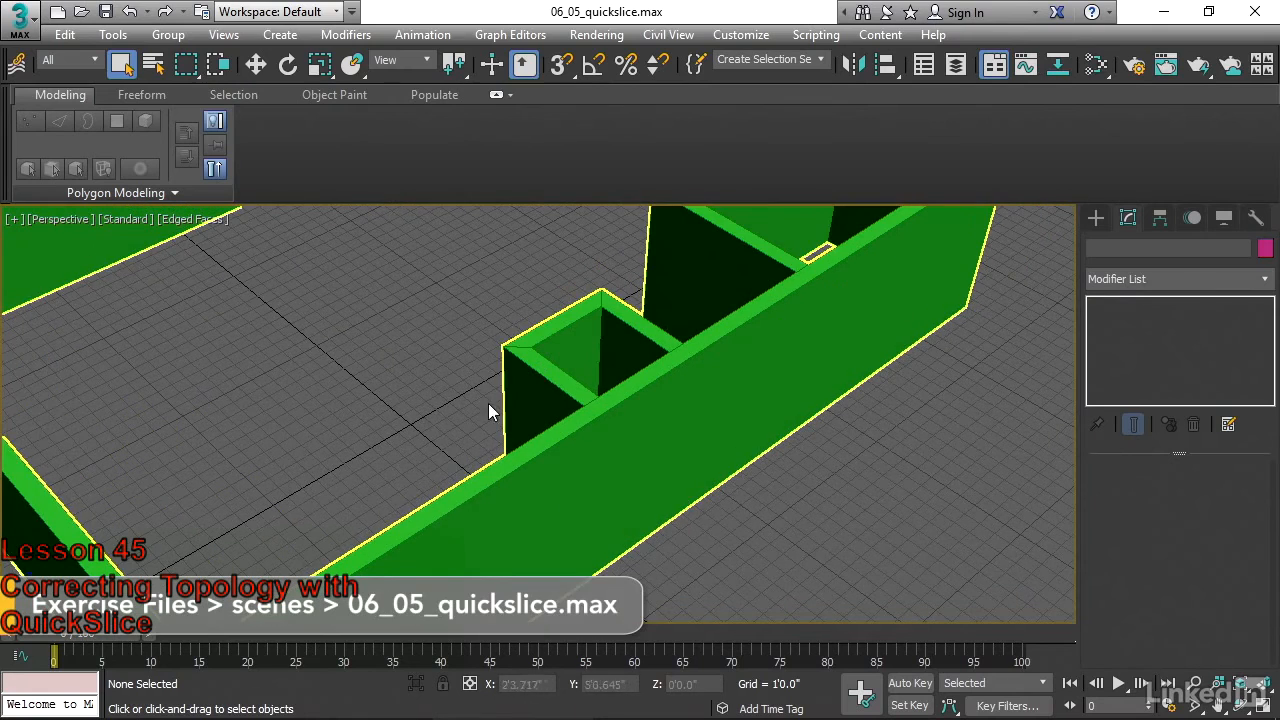
{"action": "middle_click_drag", "start_coordinate": [351, 443], "coordinate": [492, 410]}
{"action": "scroll", "coordinate": [497, 405], "scroll_direction": "down", "scroll_amount": 4}
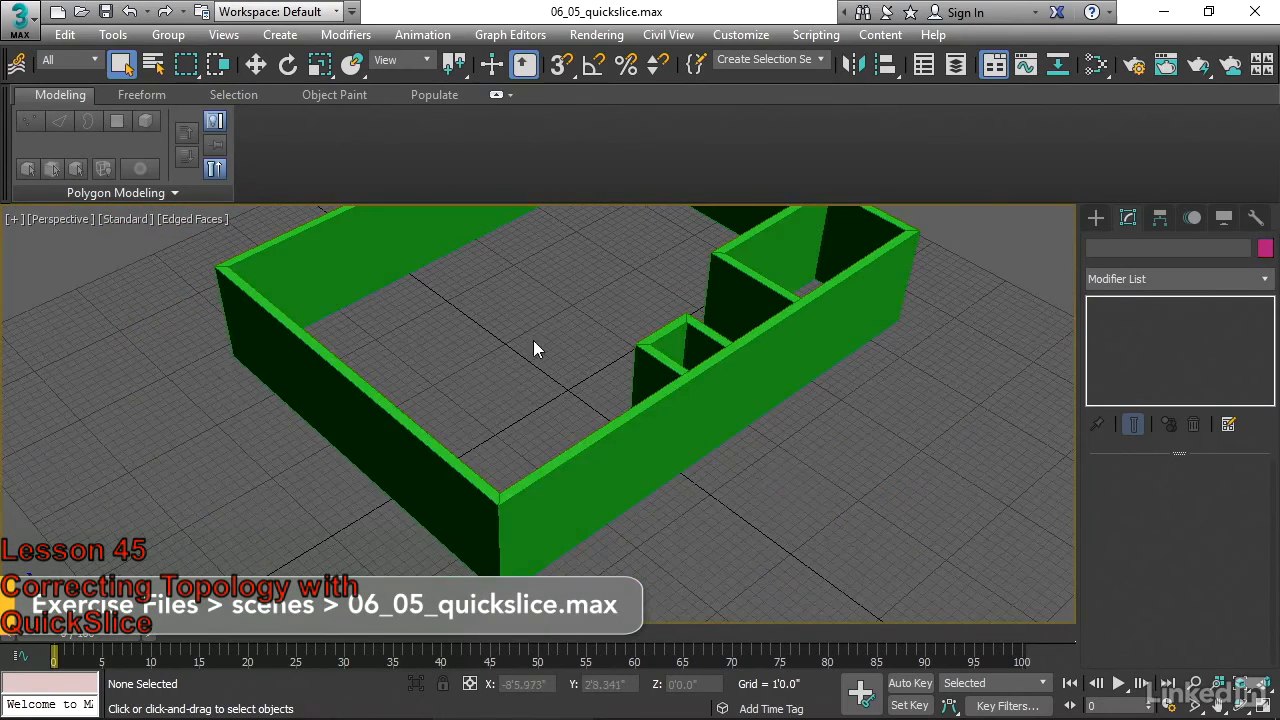
{"action": "scroll", "coordinate": [530, 360], "scroll_direction": "up", "scroll_amount": 1}
{"action": "scroll", "coordinate": [525, 365], "scroll_direction": "down", "scroll_amount": 3}
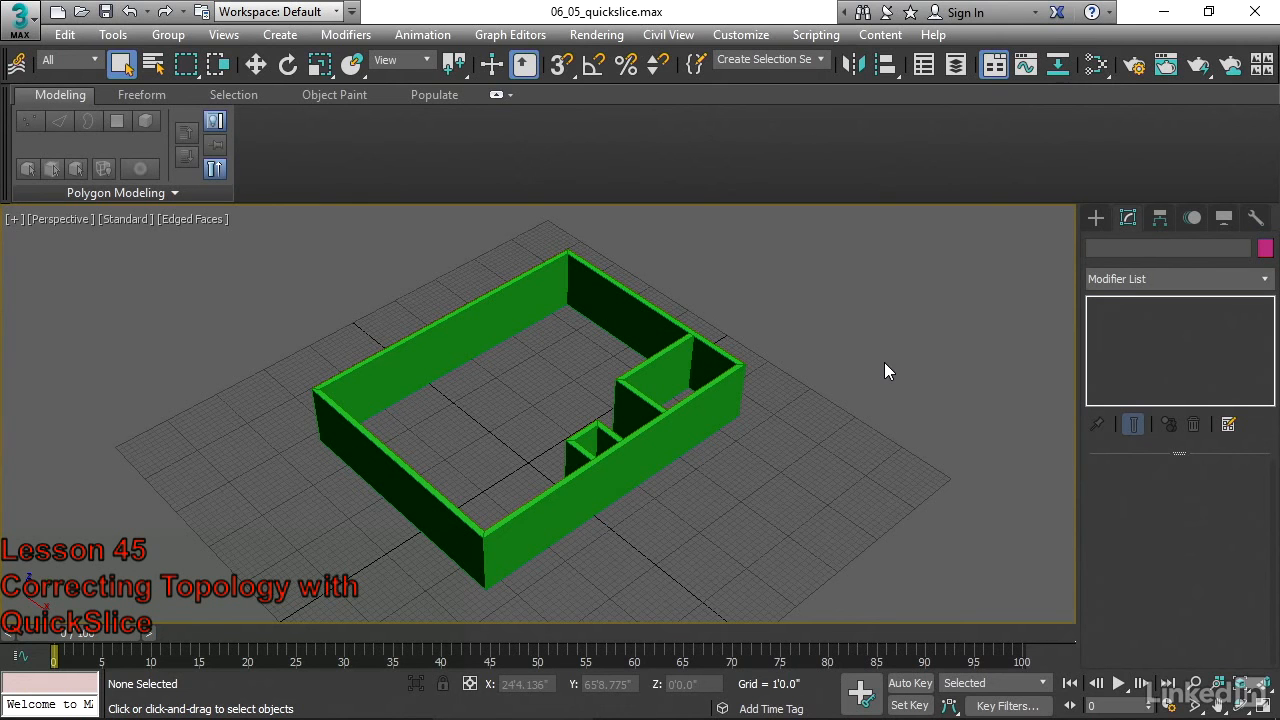
{"action": "middle_click_drag", "start_coordinate": [921, 445], "coordinate": [909, 497], "text": "alt"}
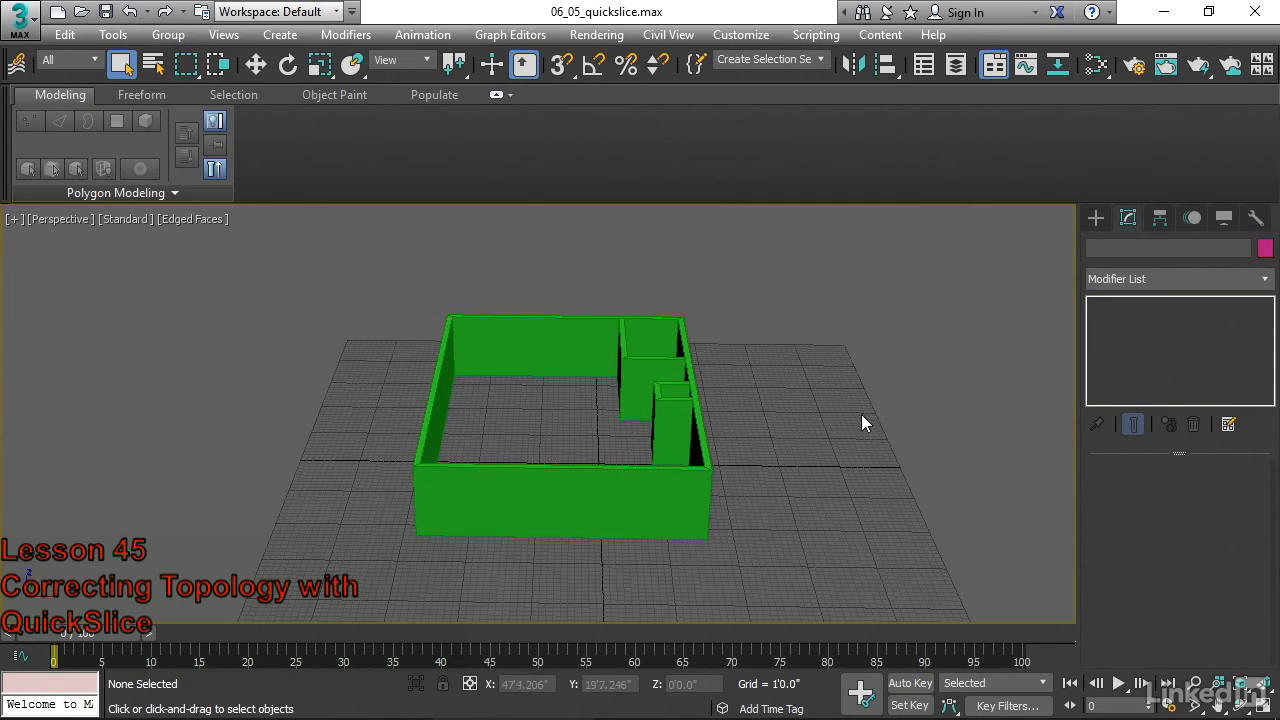
{"action": "middle_click_drag", "start_coordinate": [847, 376], "coordinate": [847, 412], "text": "alt"}
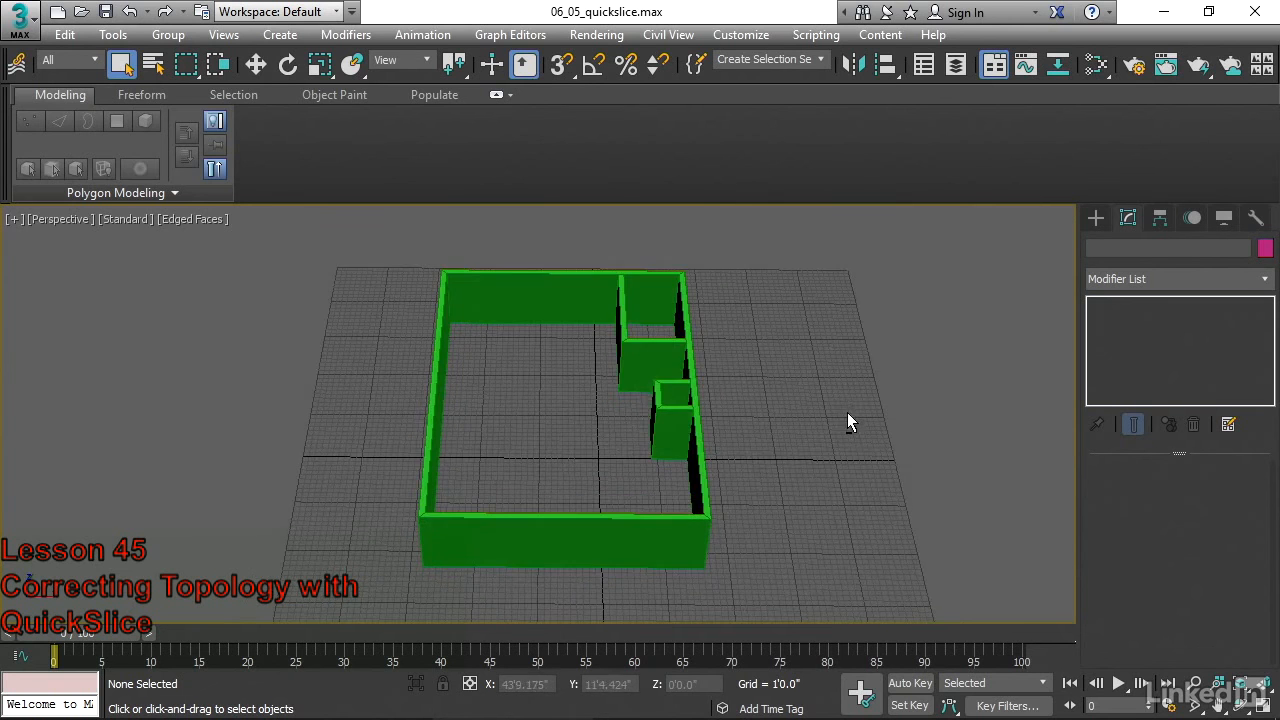
Unhide the image plane through the Scene Explorer so the floor plan reference is displayed
{"action": "left_click", "coordinate": [924, 66]}
{"action": "left_click", "coordinate": [56, 197]}
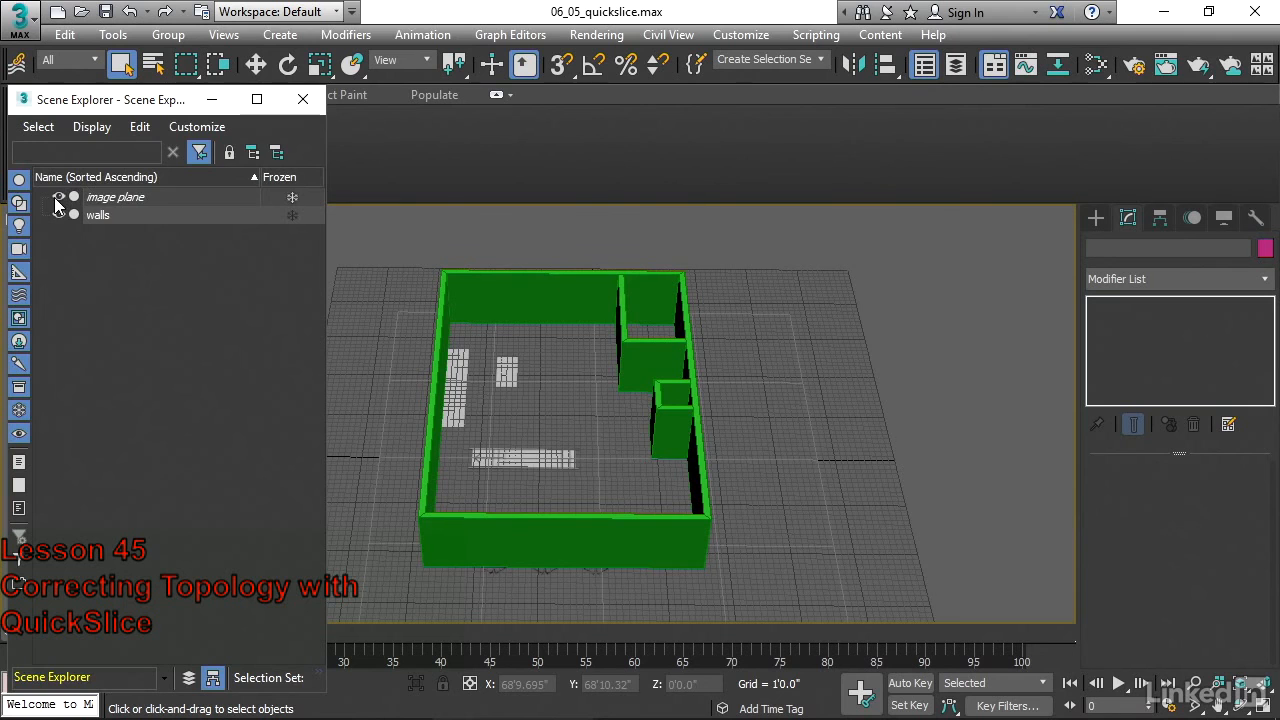
{"action": "left_click", "coordinate": [303, 99]}
Compare the front wall with the floor plan's window positions, toggling wireframe shading on and back off
{"action": "middle_click_drag", "start_coordinate": [772, 512], "coordinate": [783, 446]}
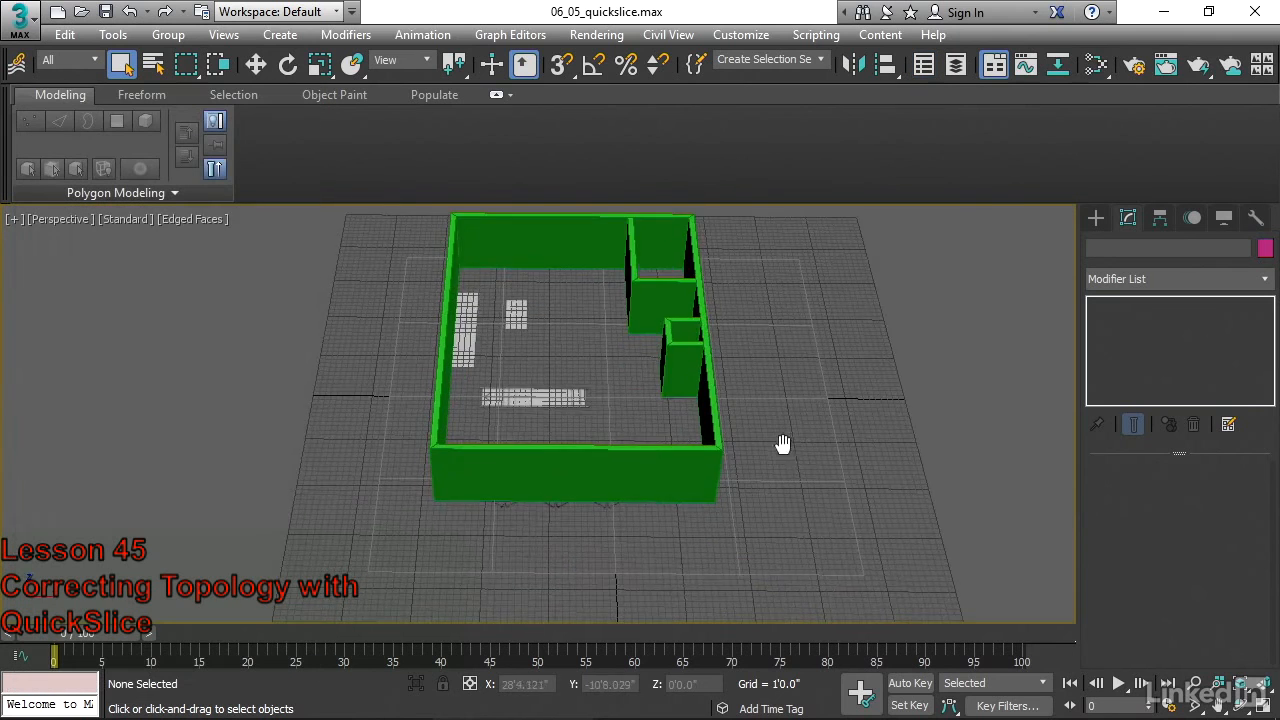
{"action": "scroll", "coordinate": [780, 446], "scroll_direction": "up", "scroll_amount": 3}
{"action": "middle_click_drag", "start_coordinate": [500, 457], "coordinate": [636, 414]}
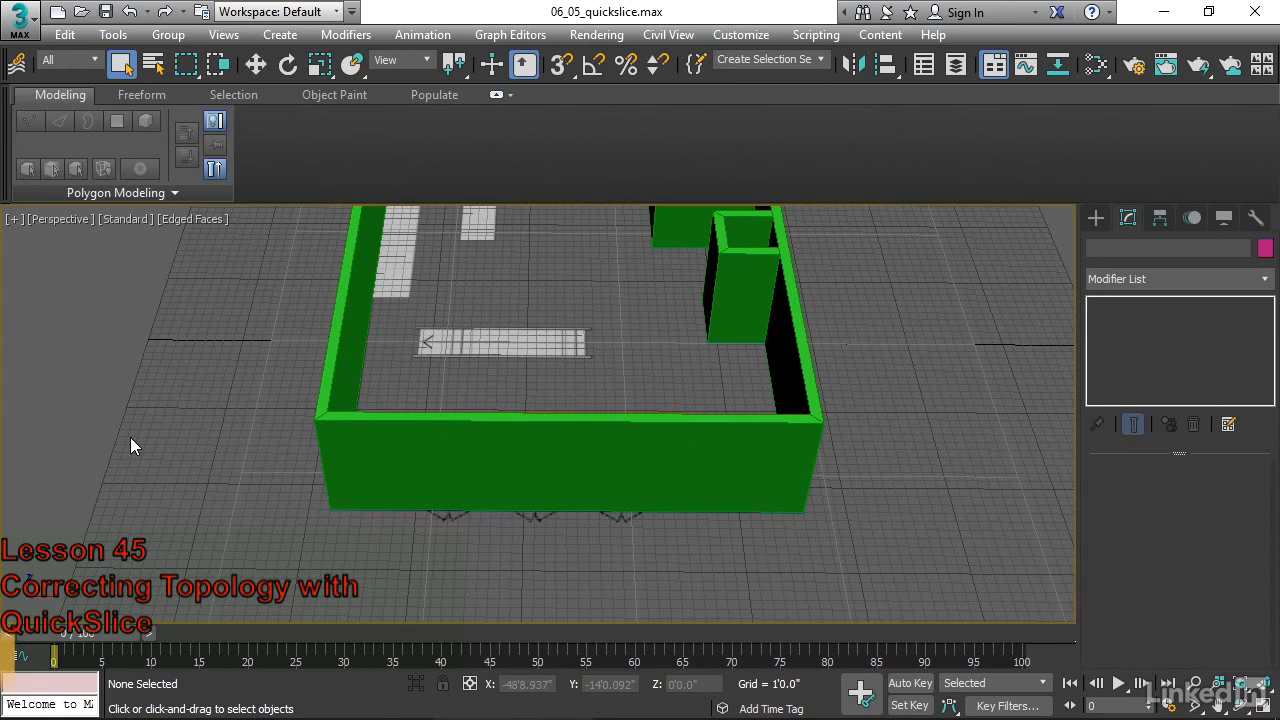
{"action": "key", "text": "F3"}
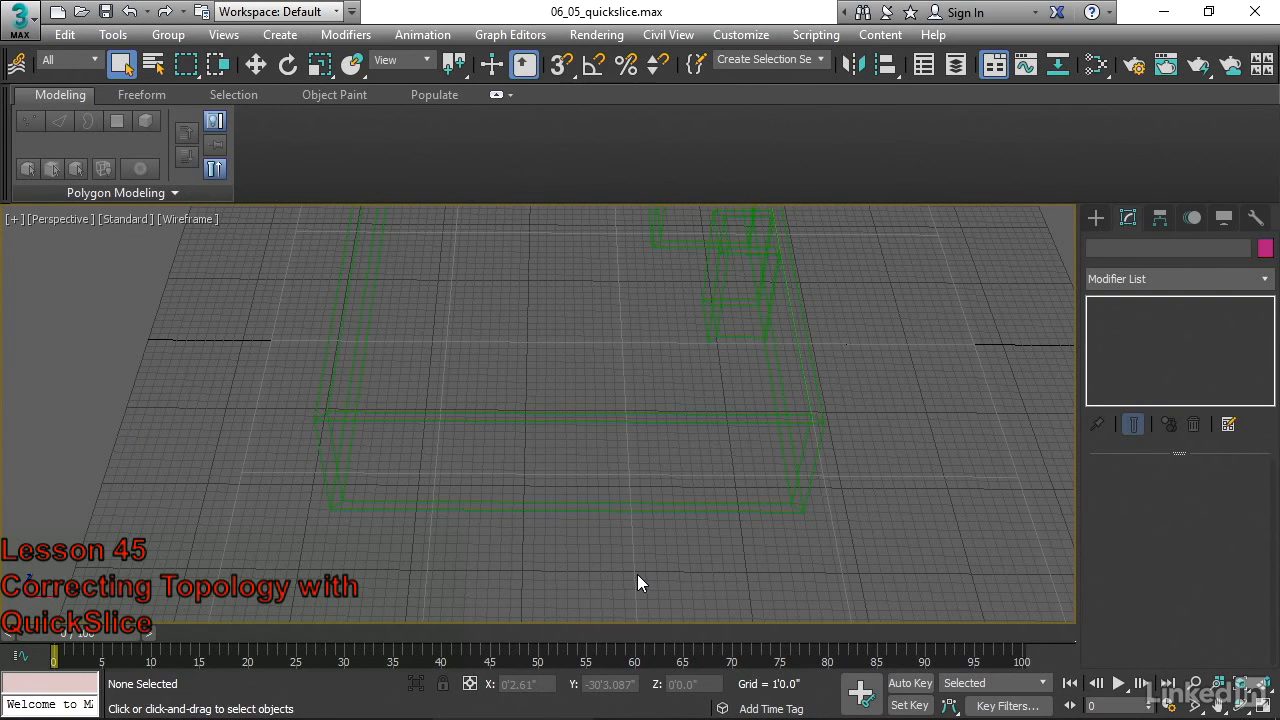
{"action": "key", "text": "F3"}
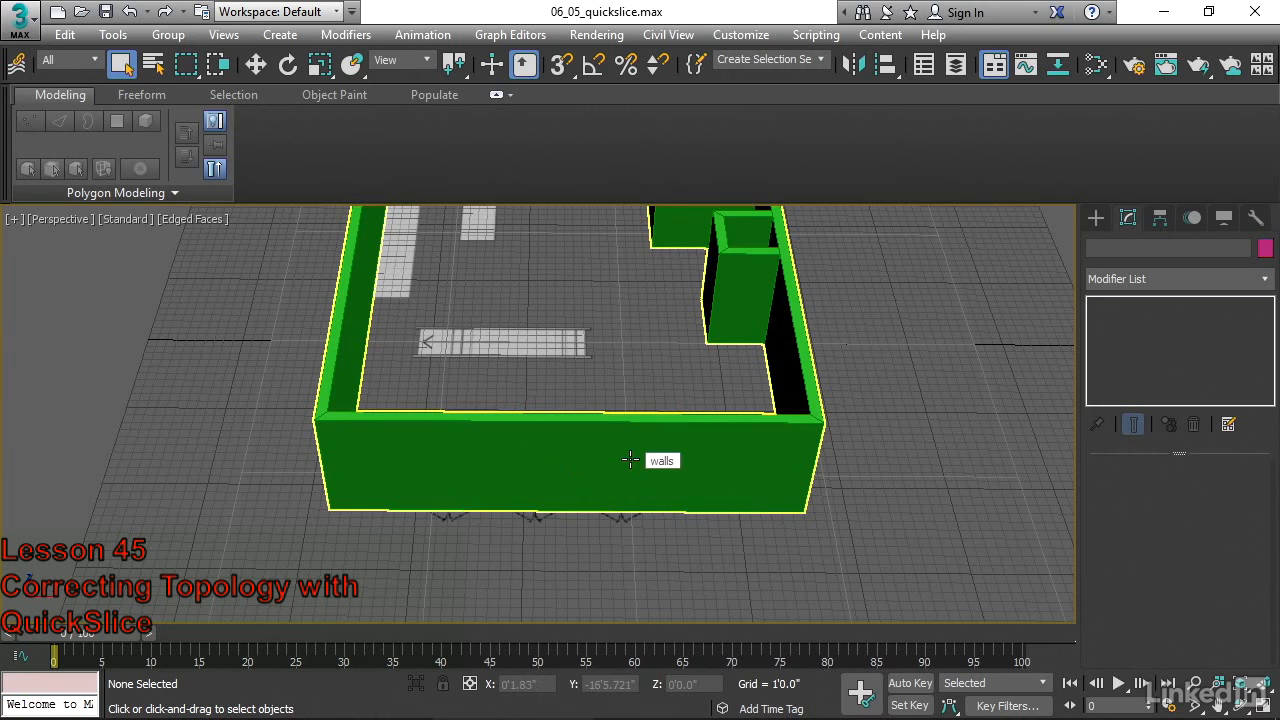
Enable See-Through in the object properties of the walls
{"action": "left_click", "coordinate": [715, 450]}
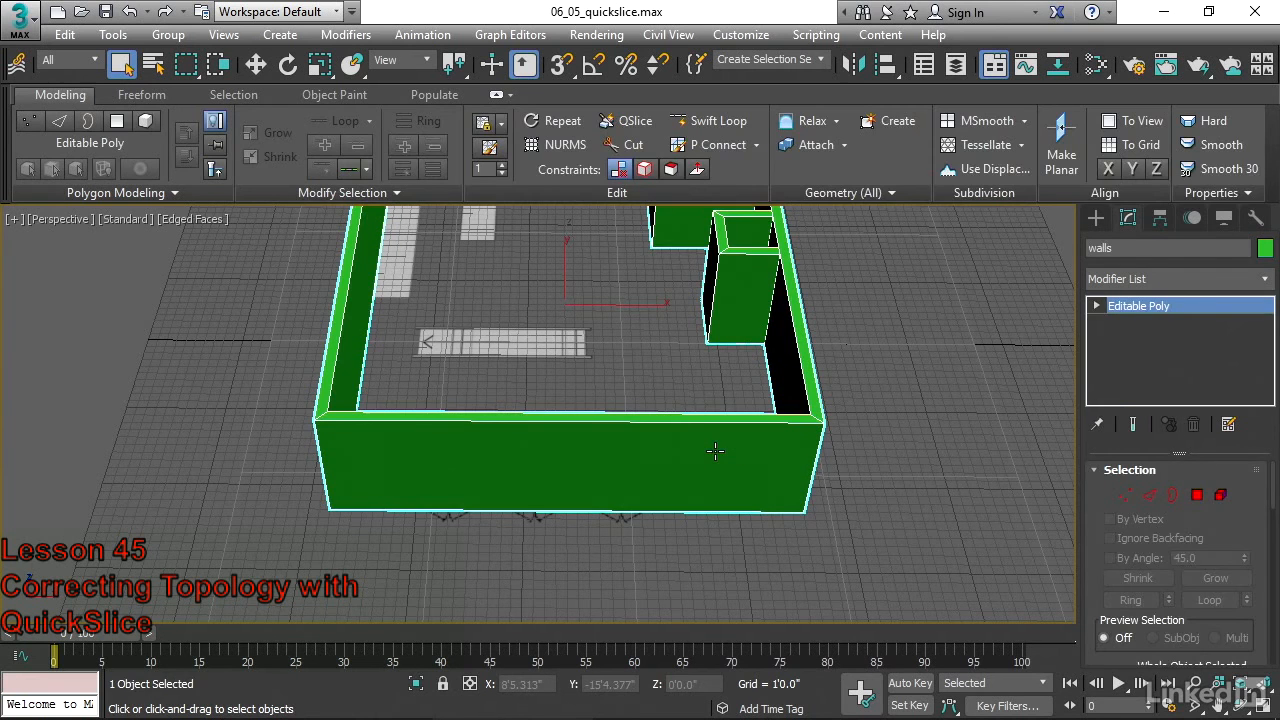
{"action": "right_click", "coordinate": [859, 303]}
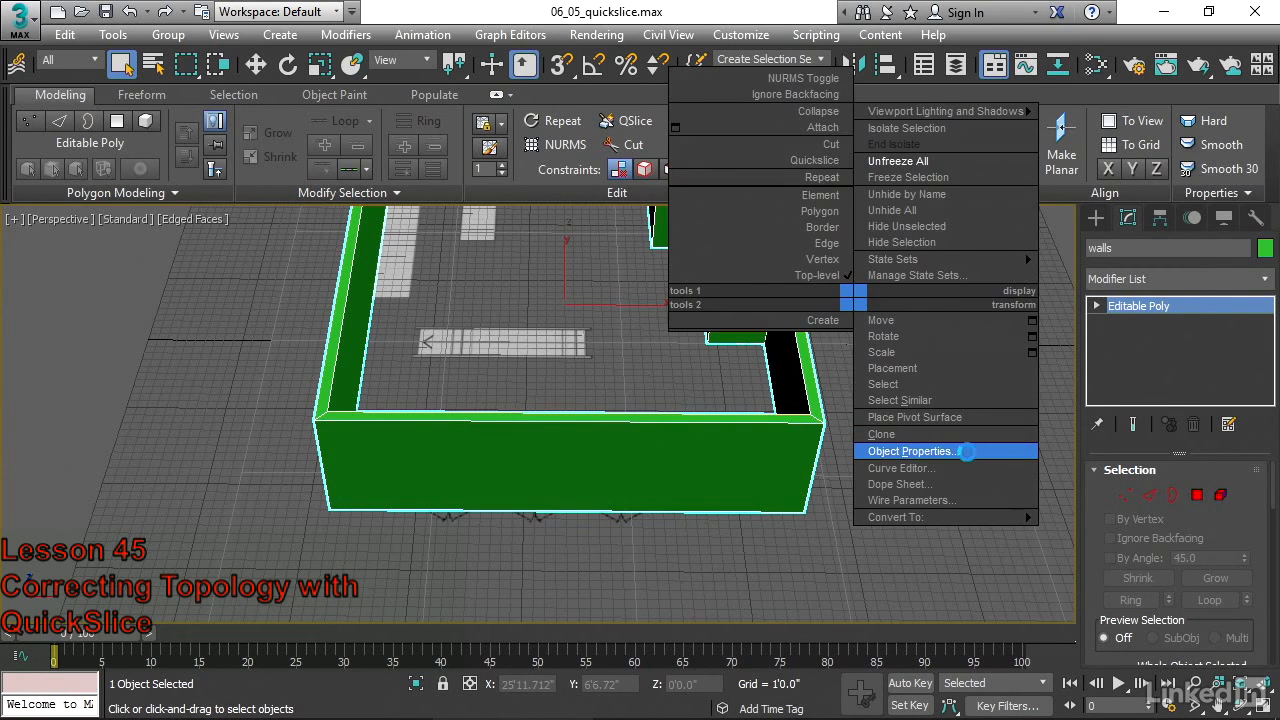
{"action": "left_click", "coordinate": [967, 458]}
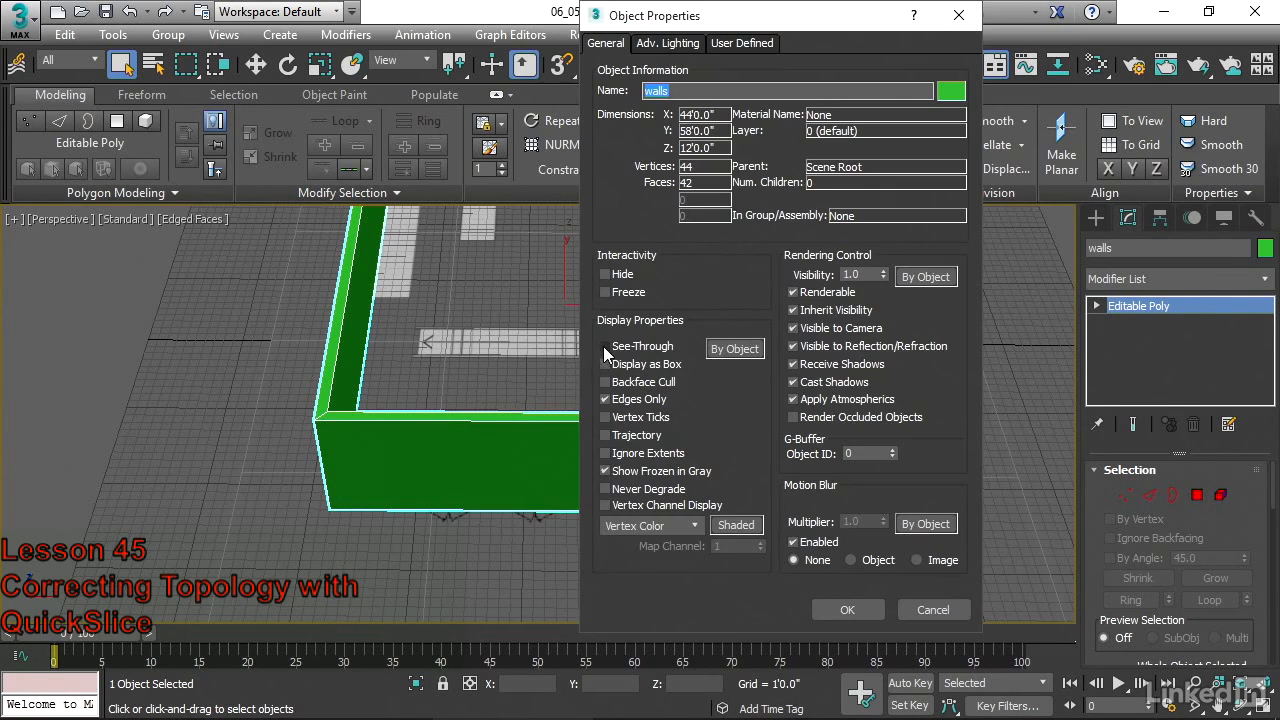
{"action": "left_click", "coordinate": [605, 345]}
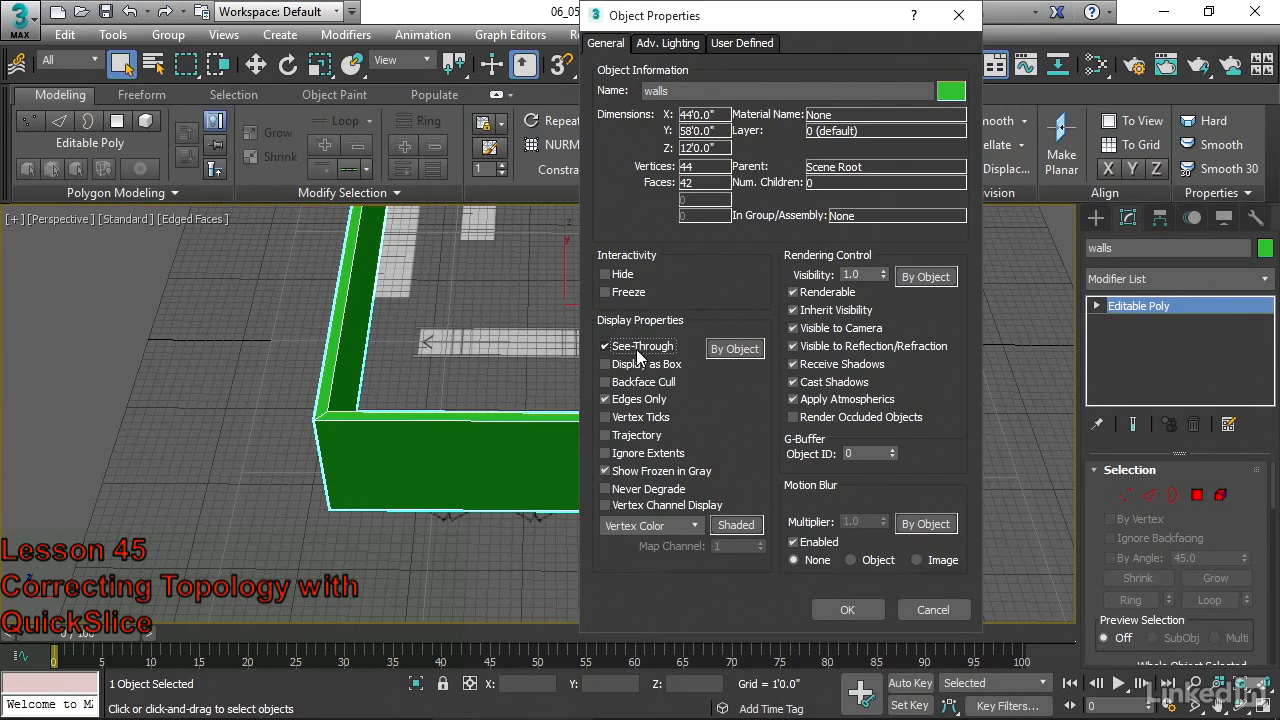
{"action": "left_click", "coordinate": [847, 610]}
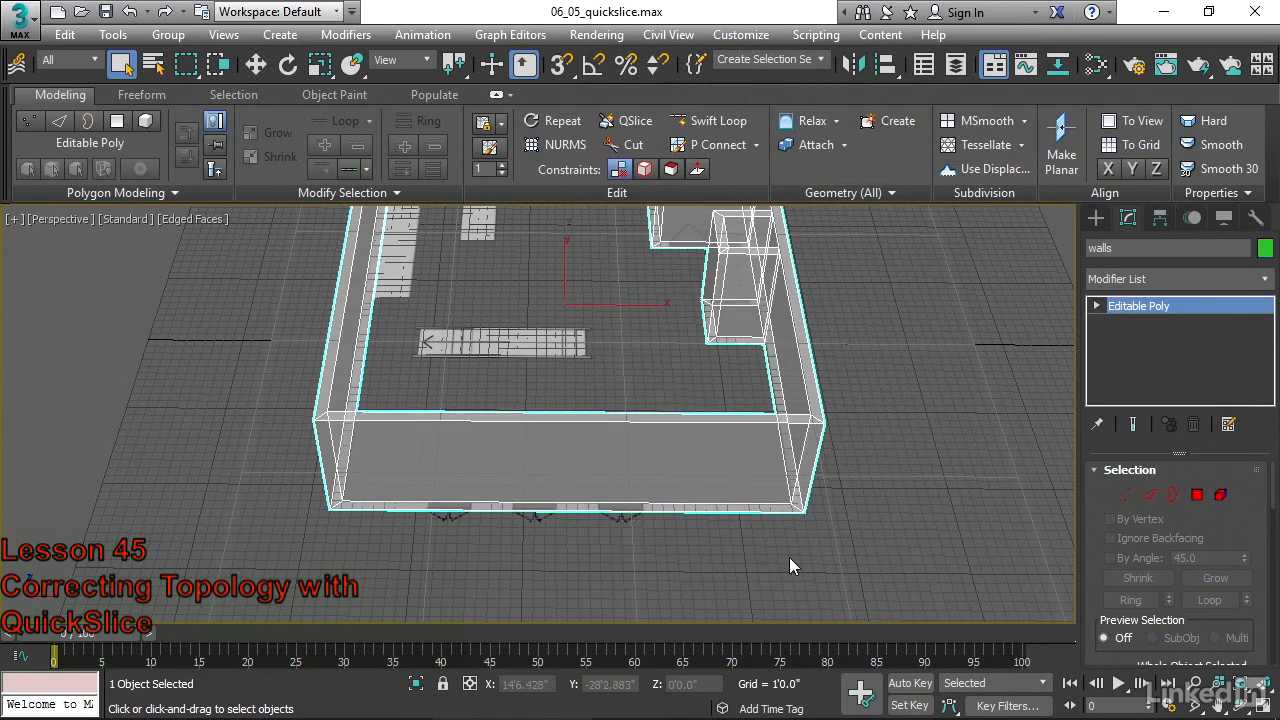
Select the polygons of the front and back outer walls with one crossing selection at polygon level
{"action": "scroll", "coordinate": [745, 460], "scroll_direction": "down", "scroll_amount": 4}
{"action": "middle_click_drag", "start_coordinate": [745, 458], "coordinate": [743, 541], "text": "alt"}
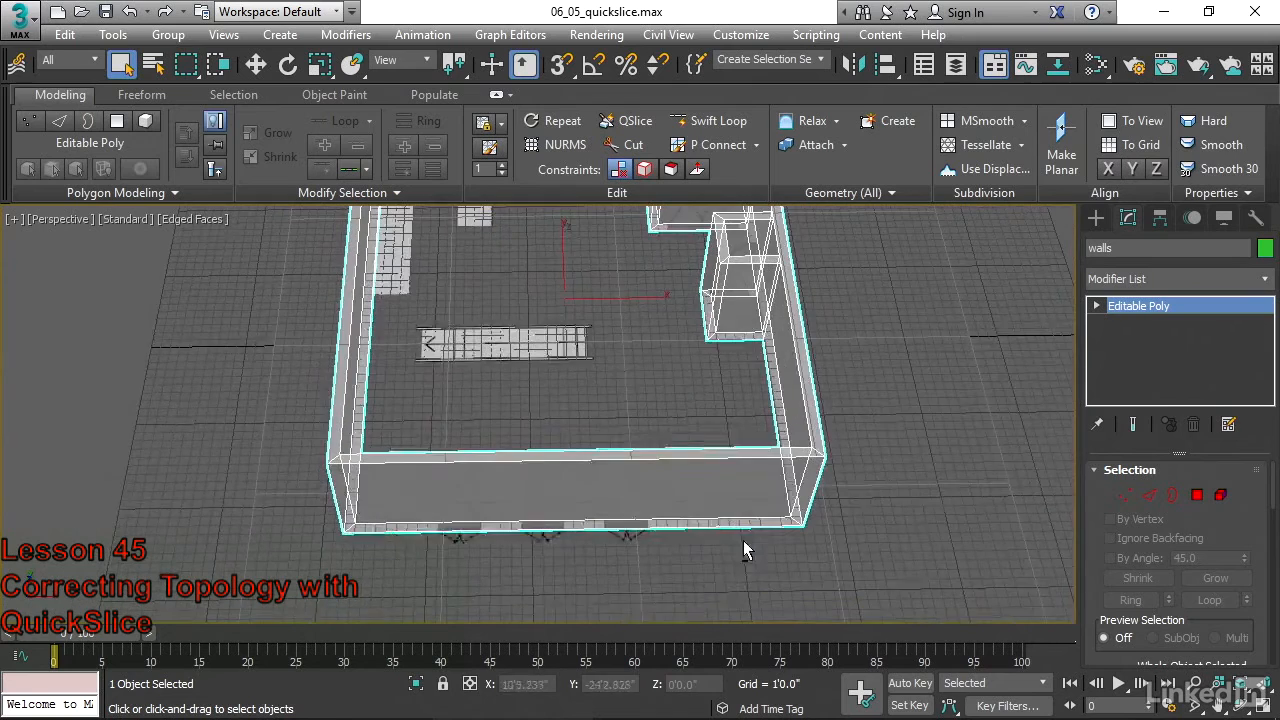
{"action": "middle_click_drag", "start_coordinate": [634, 515], "coordinate": [472, 534], "text": "alt"}
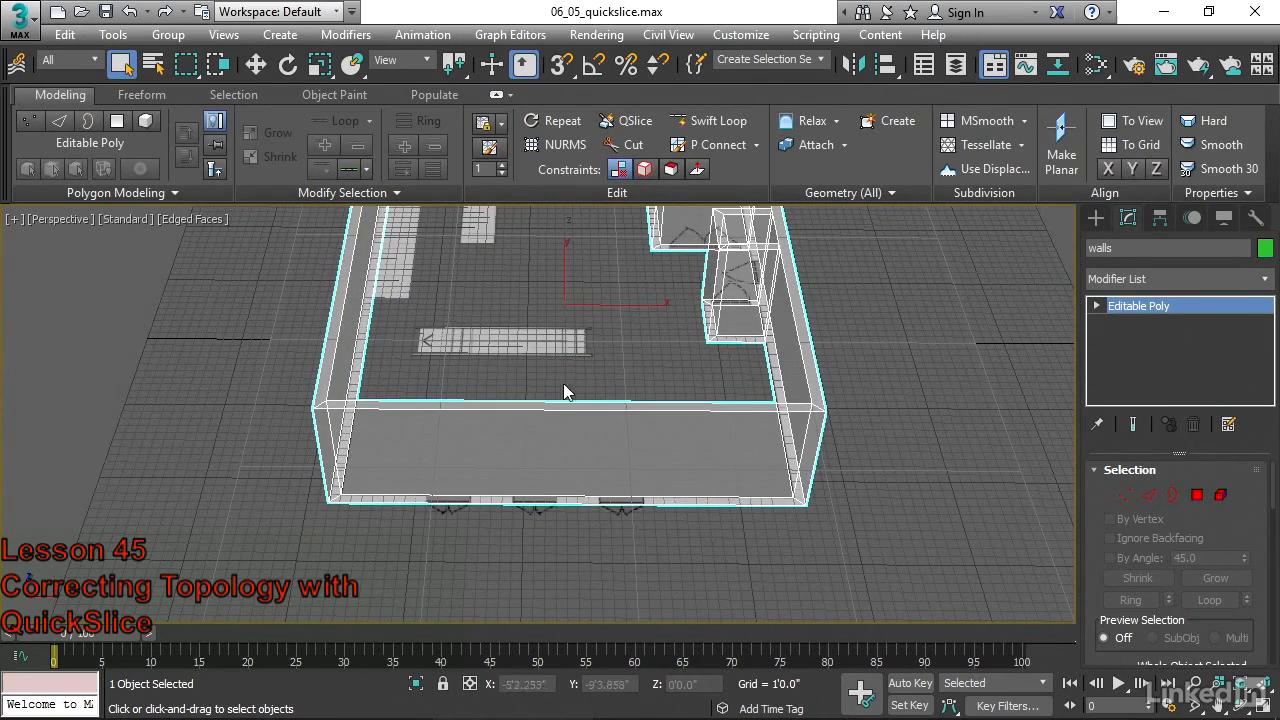
{"action": "middle_click_drag", "start_coordinate": [609, 376], "coordinate": [586, 340]}
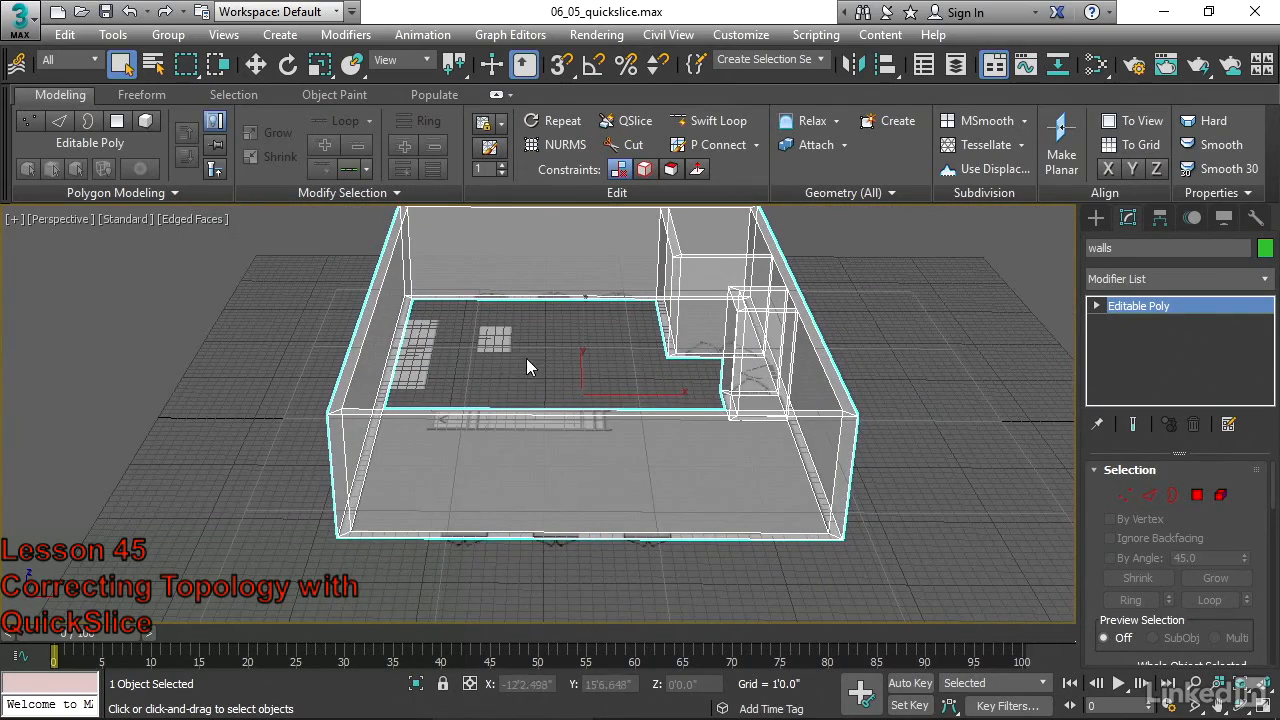
{"action": "middle_click_drag", "start_coordinate": [510, 325], "coordinate": [509, 353]}
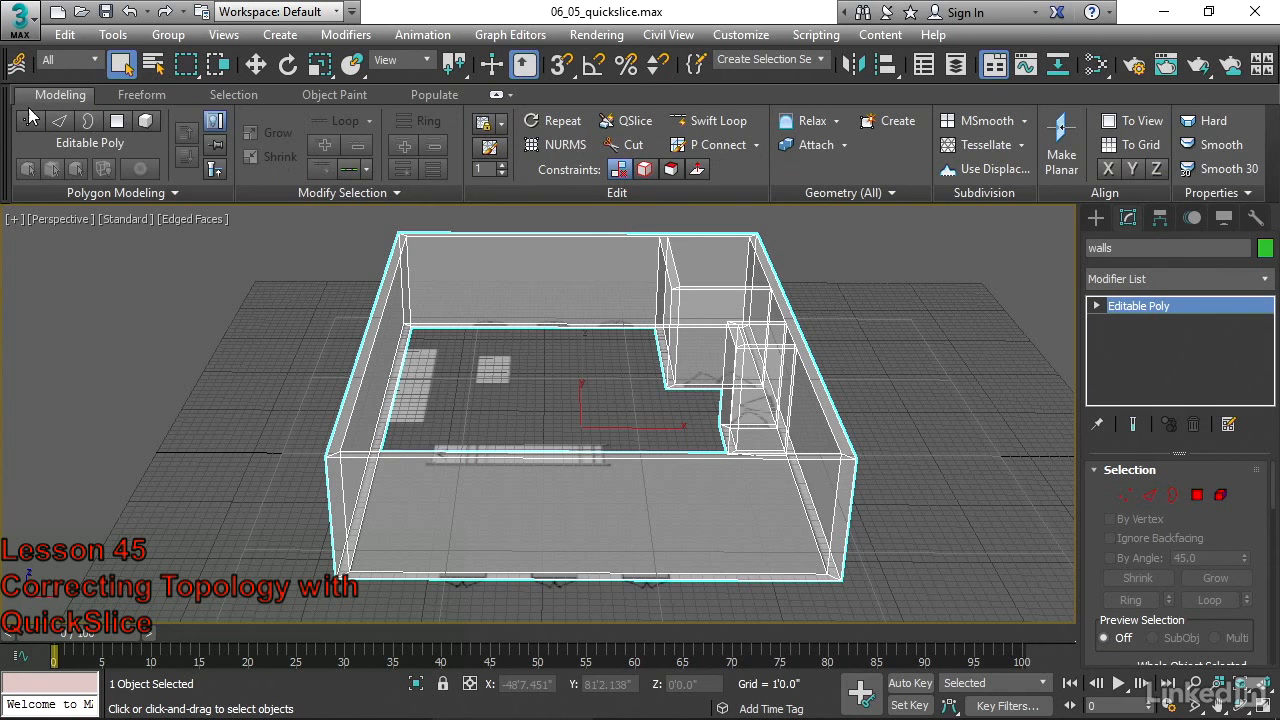
{"action": "left_click", "coordinate": [117, 122]}
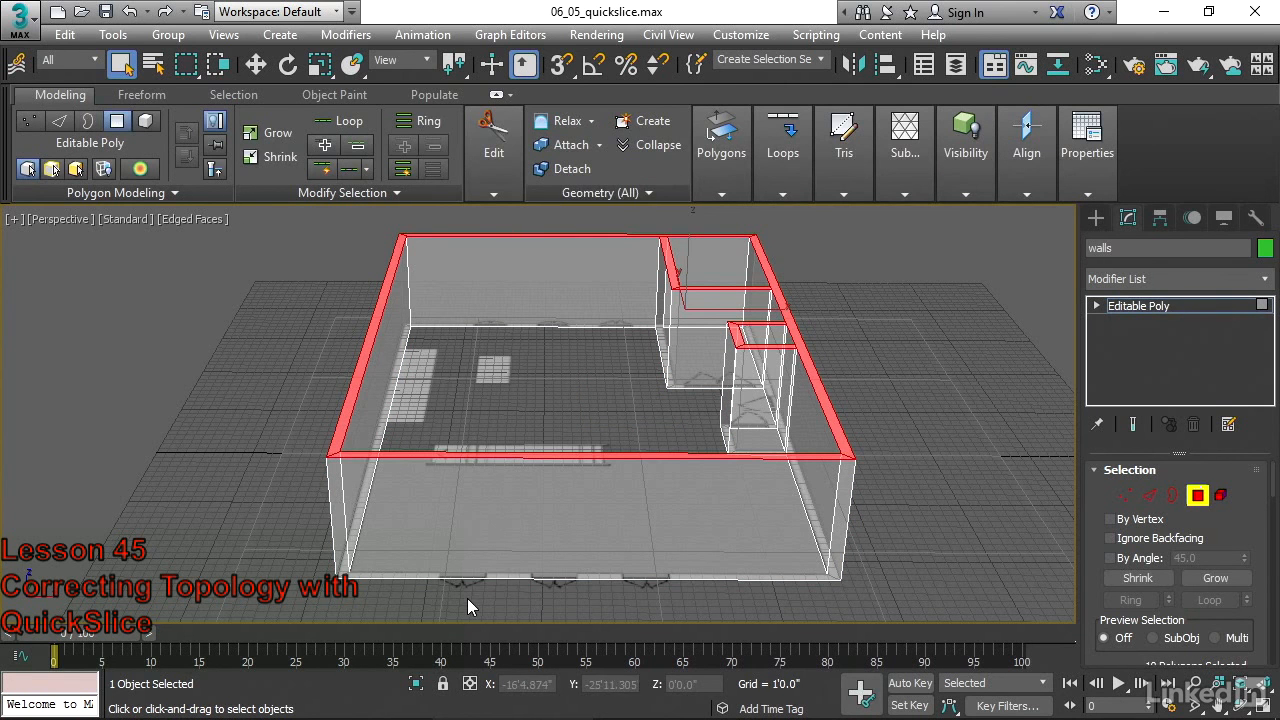
{"action": "left_click_drag", "start_coordinate": [490, 213], "coordinate": [536, 605]}
{"action": "middle_click_drag", "start_coordinate": [536, 605], "coordinate": [594, 514], "text": "alt"}
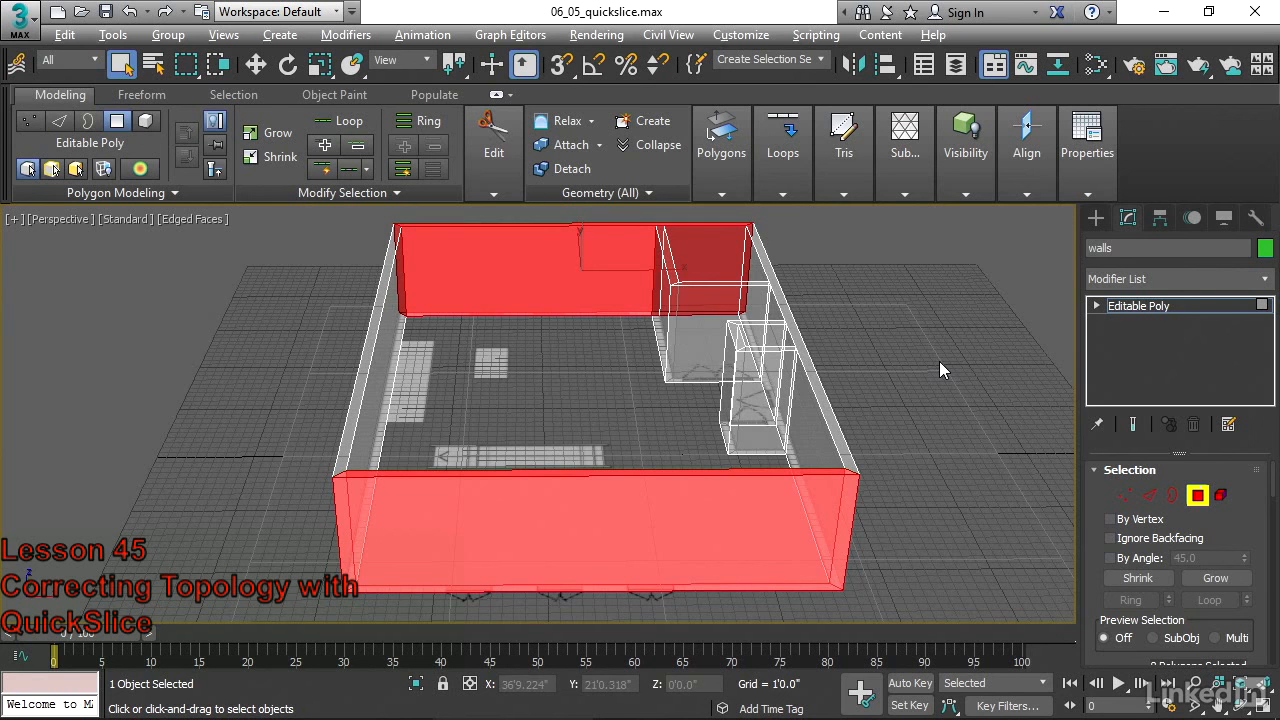
Switch to a maximized Top viewport framed on the whole floor plan
{"action": "key", "text": "alt+w"}
{"action": "right_click", "coordinate": [460, 306]}
{"action": "key", "text": "alt+w"}
{"action": "scroll", "coordinate": [708, 279], "scroll_direction": "down", "scroll_amount": 2}
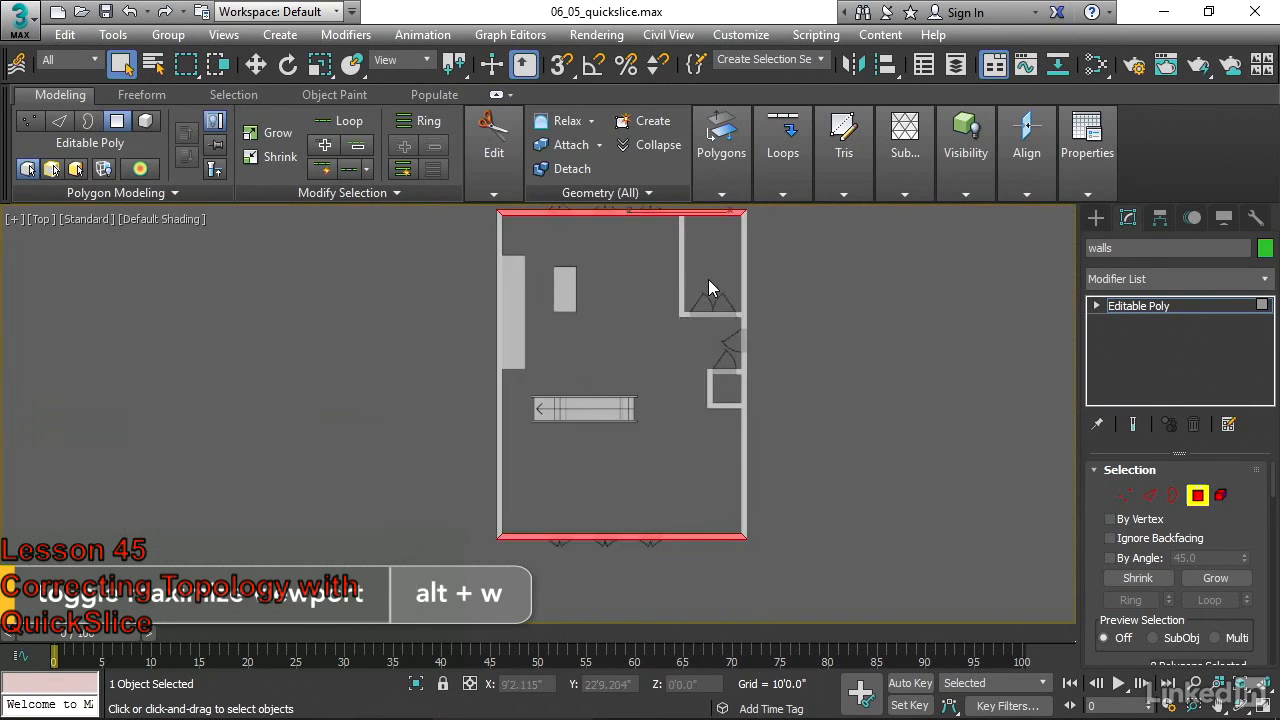
{"action": "middle_click_drag", "start_coordinate": [708, 279], "coordinate": [621, 304]}
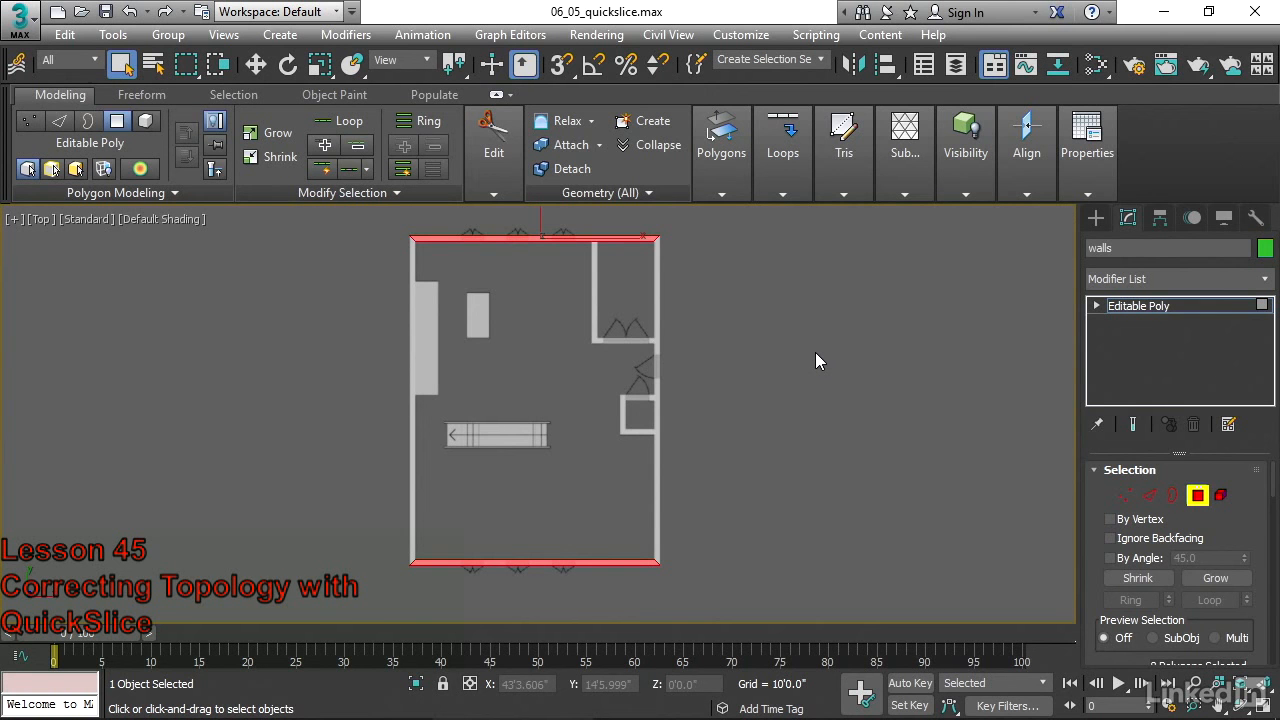
Show the home grid in the Top view and turn on 3D snapping
{"action": "key", "text": "g"}
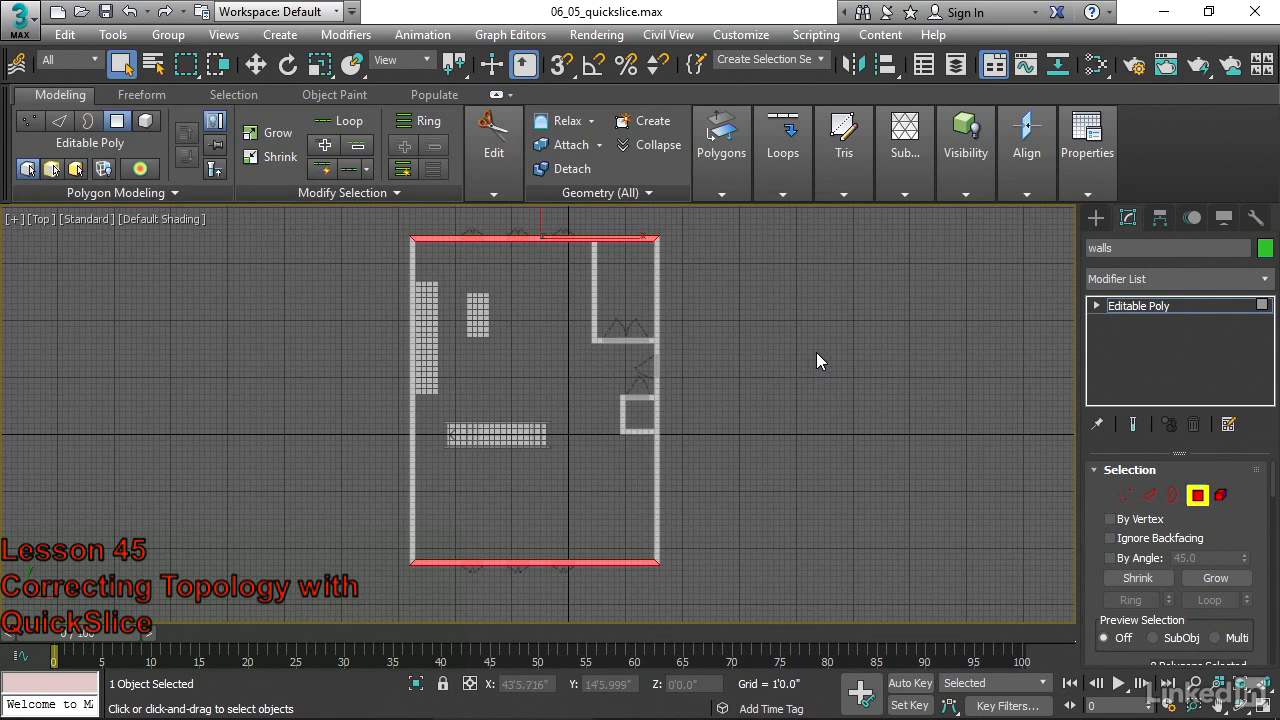
{"action": "key", "text": "s"}
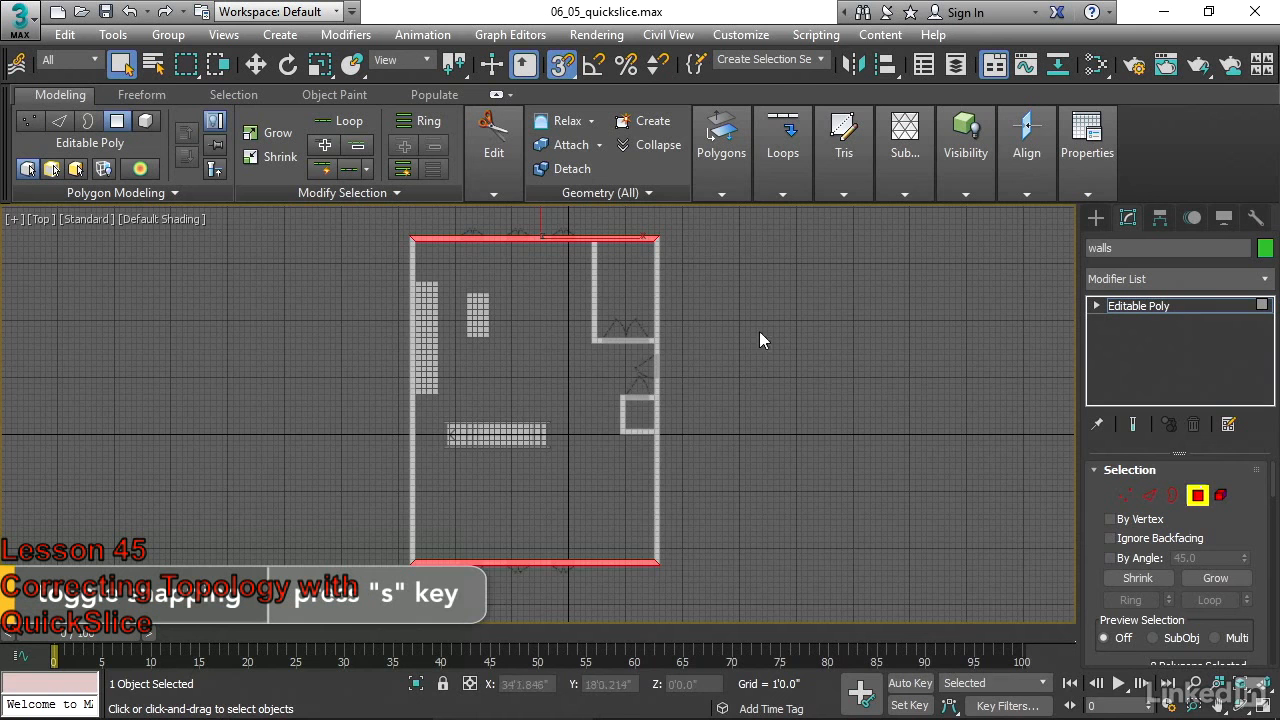
{"action": "middle_click_drag", "start_coordinate": [808, 345], "coordinate": [807, 342]}
{"action": "middle_click_drag", "start_coordinate": [571, 334], "coordinate": [541, 342]}
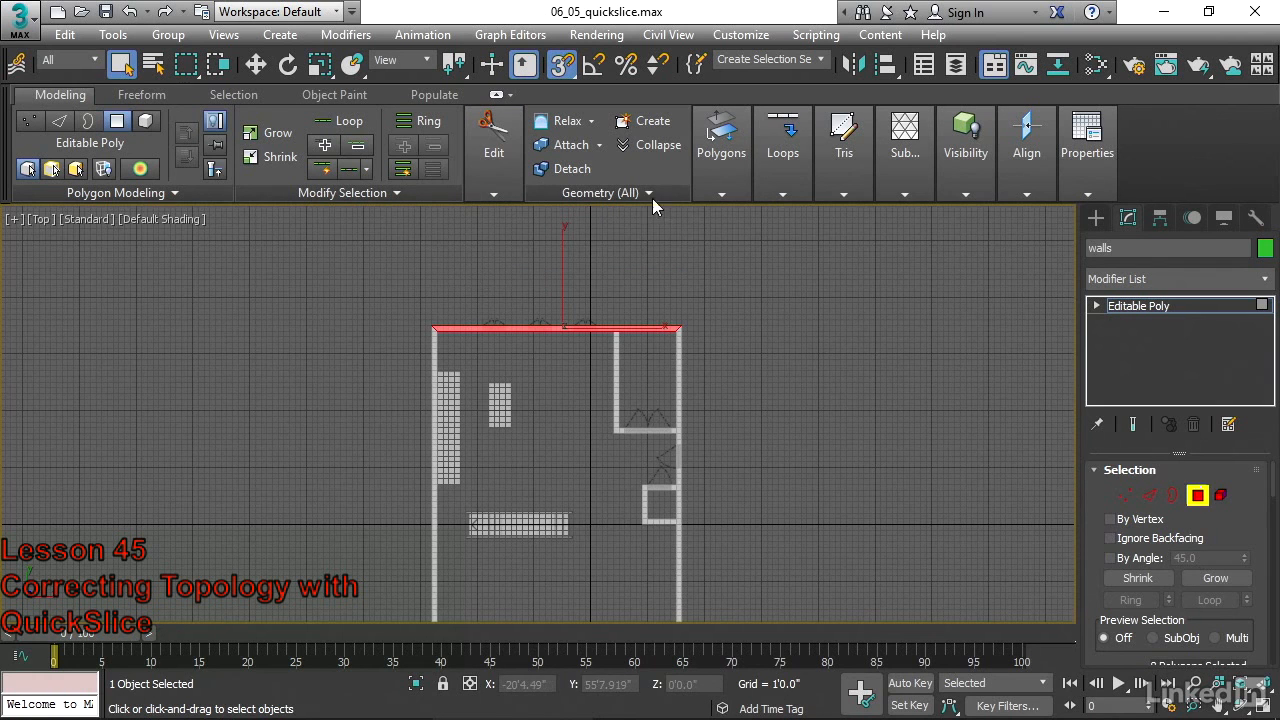
QuickSlice the selected back and front wall polygons along a straight, grid-snapped vertical line midway between the first and second windows from the left
{"action": "left_click", "coordinate": [497, 192]}
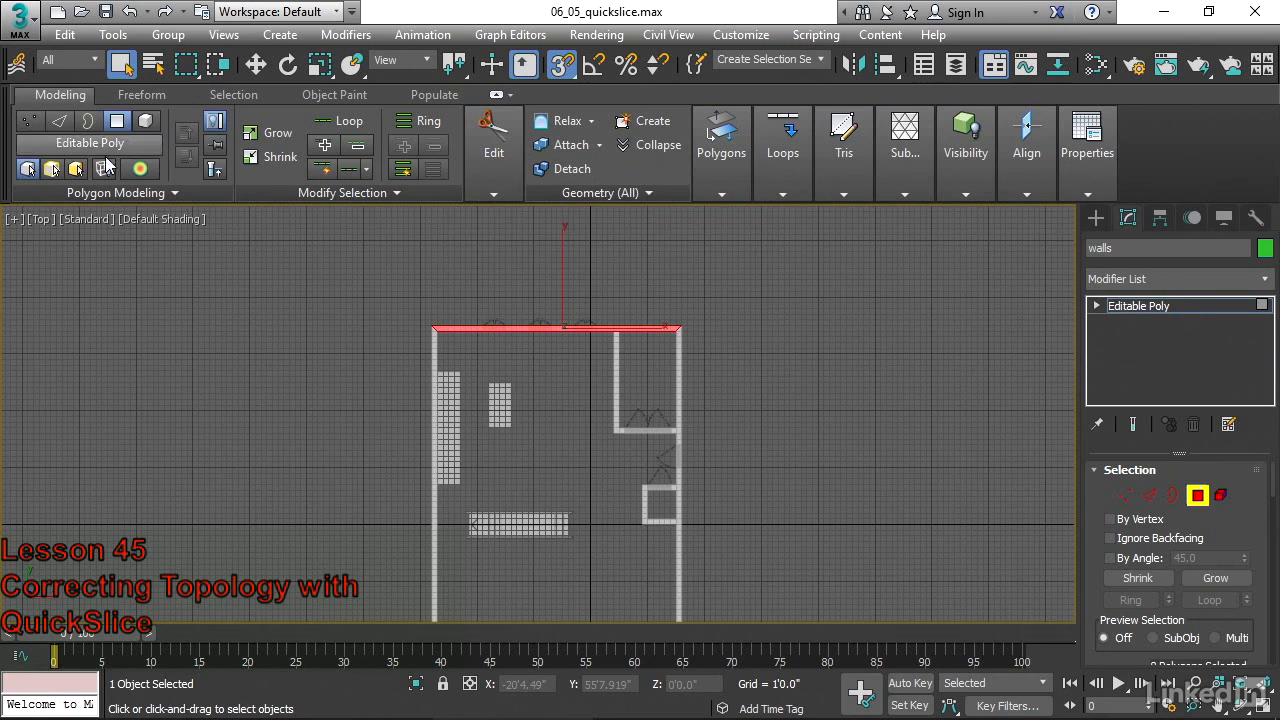
{"action": "mouse_move", "coordinate": [505, 178]}
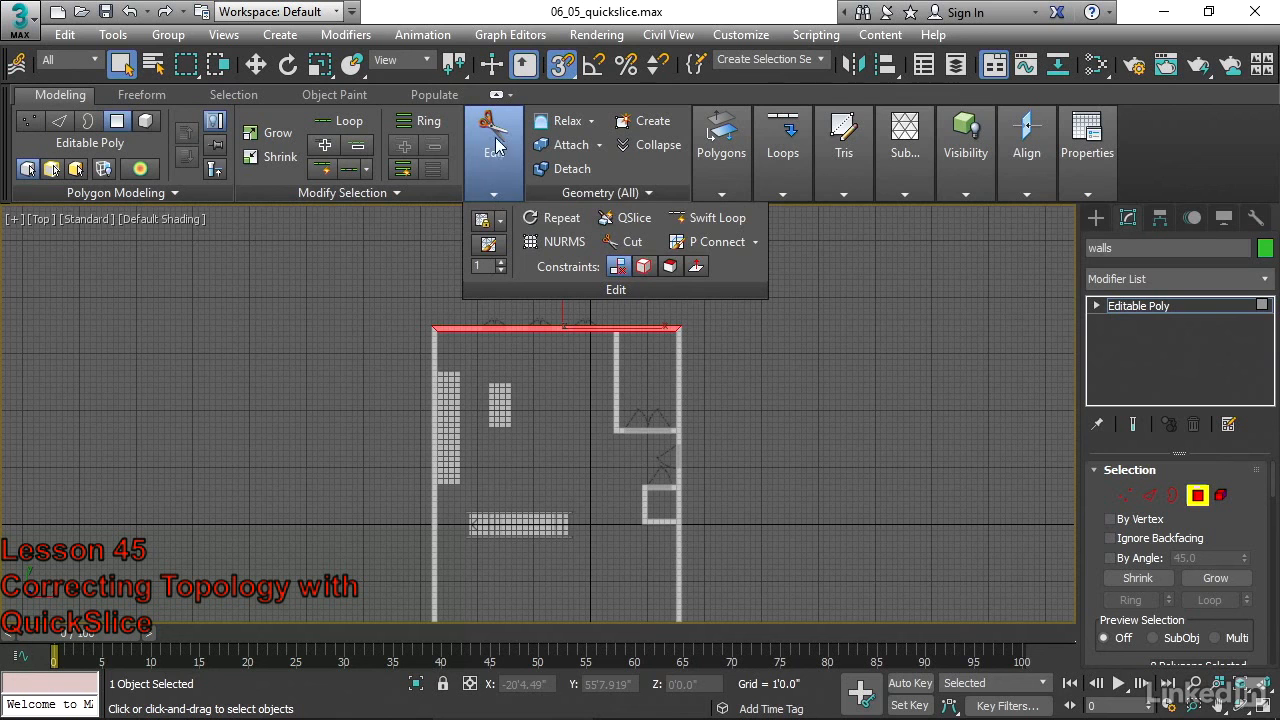
{"action": "left_click", "coordinate": [640, 224]}
{"action": "middle_click_drag", "start_coordinate": [809, 360], "coordinate": [805, 288]}
{"action": "scroll", "coordinate": [549, 343], "scroll_direction": "up", "scroll_amount": 5}
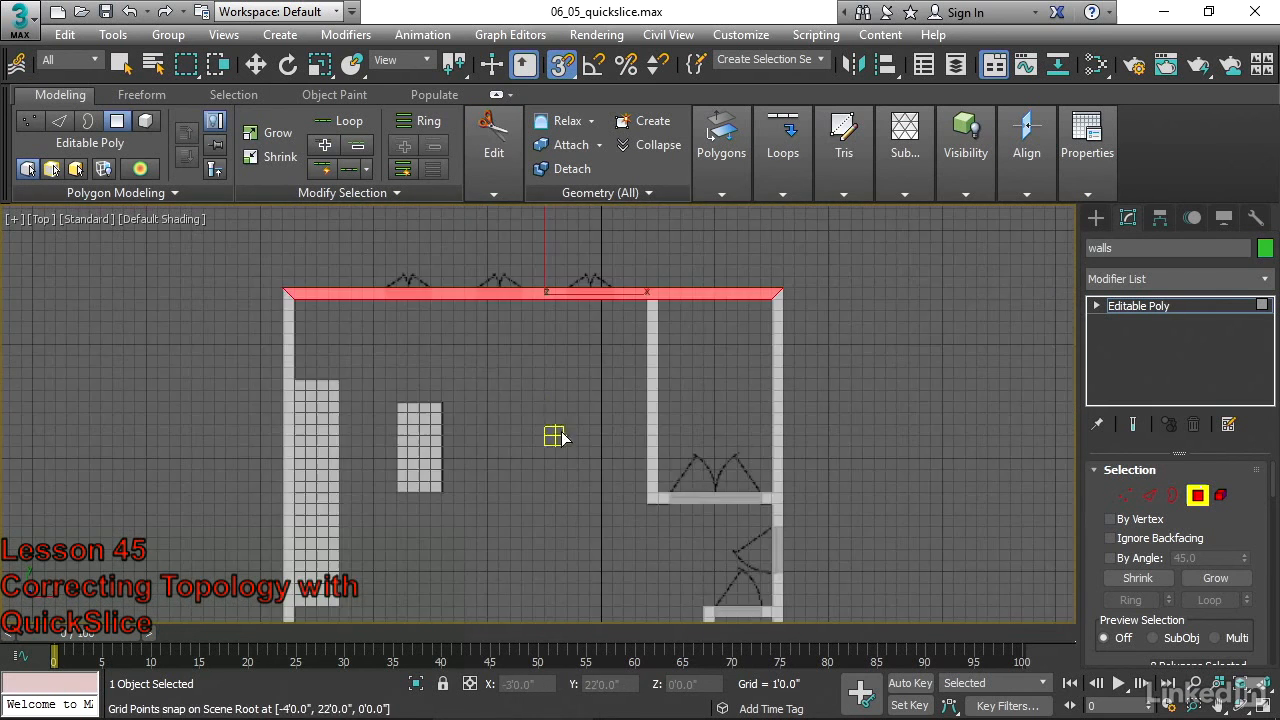
{"action": "scroll", "coordinate": [562, 440], "scroll_direction": "up", "scroll_amount": 2}
{"action": "middle_click_drag", "start_coordinate": [538, 398], "coordinate": [564, 473]}
{"action": "scroll", "coordinate": [564, 473], "scroll_direction": "up", "scroll_amount": 2}
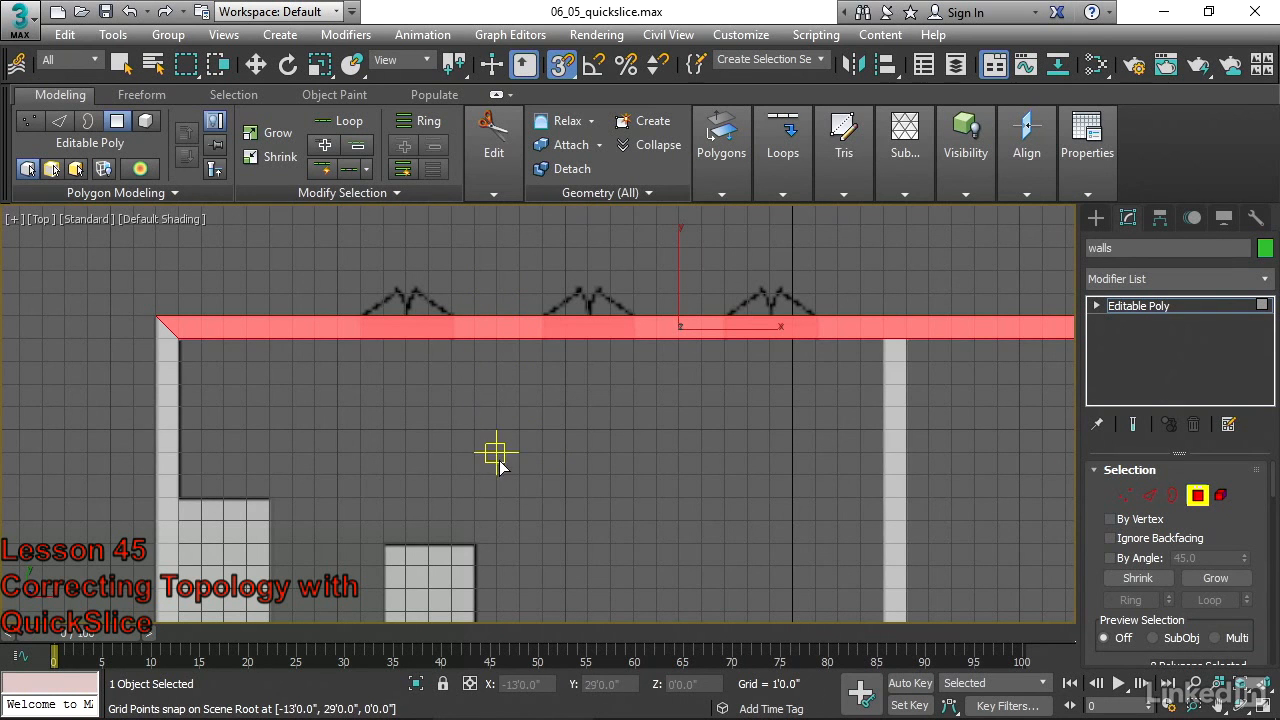
{"action": "left_click", "coordinate": [496, 270]}
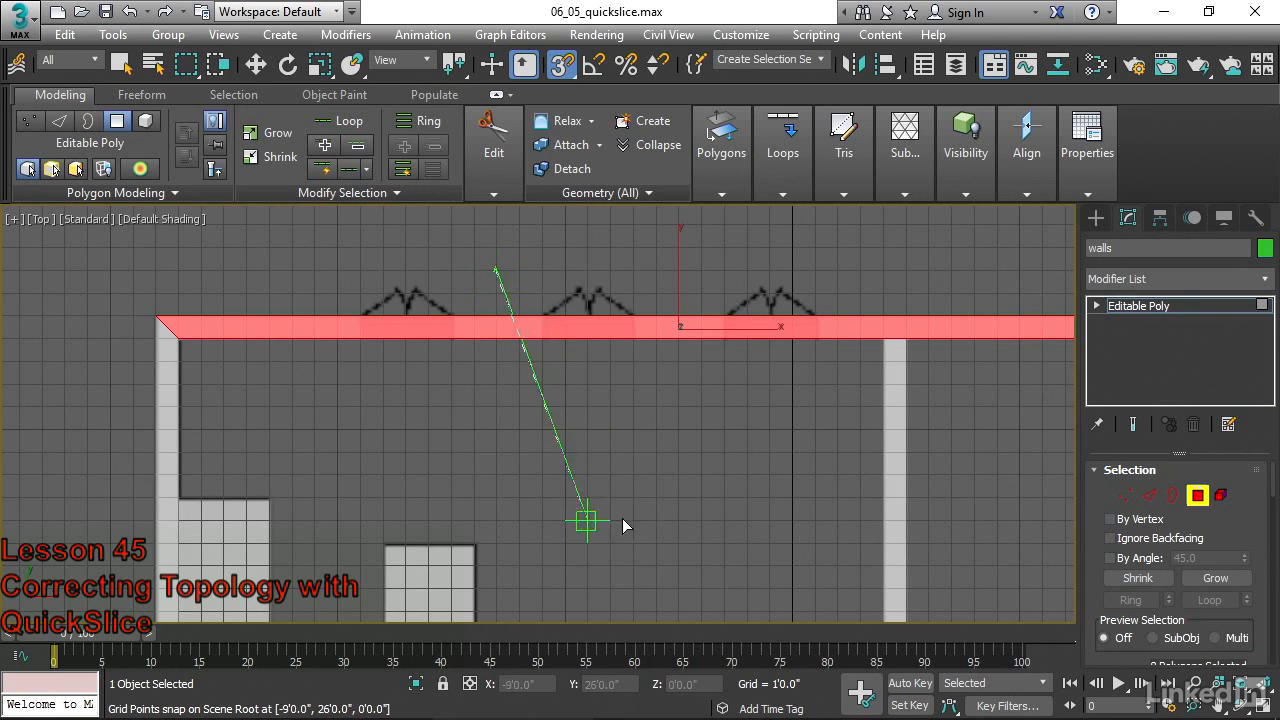
{"action": "middle_click_drag", "start_coordinate": [676, 583], "coordinate": [661, 198]}
{"action": "middle_click_drag", "start_coordinate": [632, 531], "coordinate": [632, 224]}
{"action": "middle_click_drag", "start_coordinate": [621, 565], "coordinate": [622, 223]}
{"action": "middle_click_drag", "start_coordinate": [600, 585], "coordinate": [631, 334]}
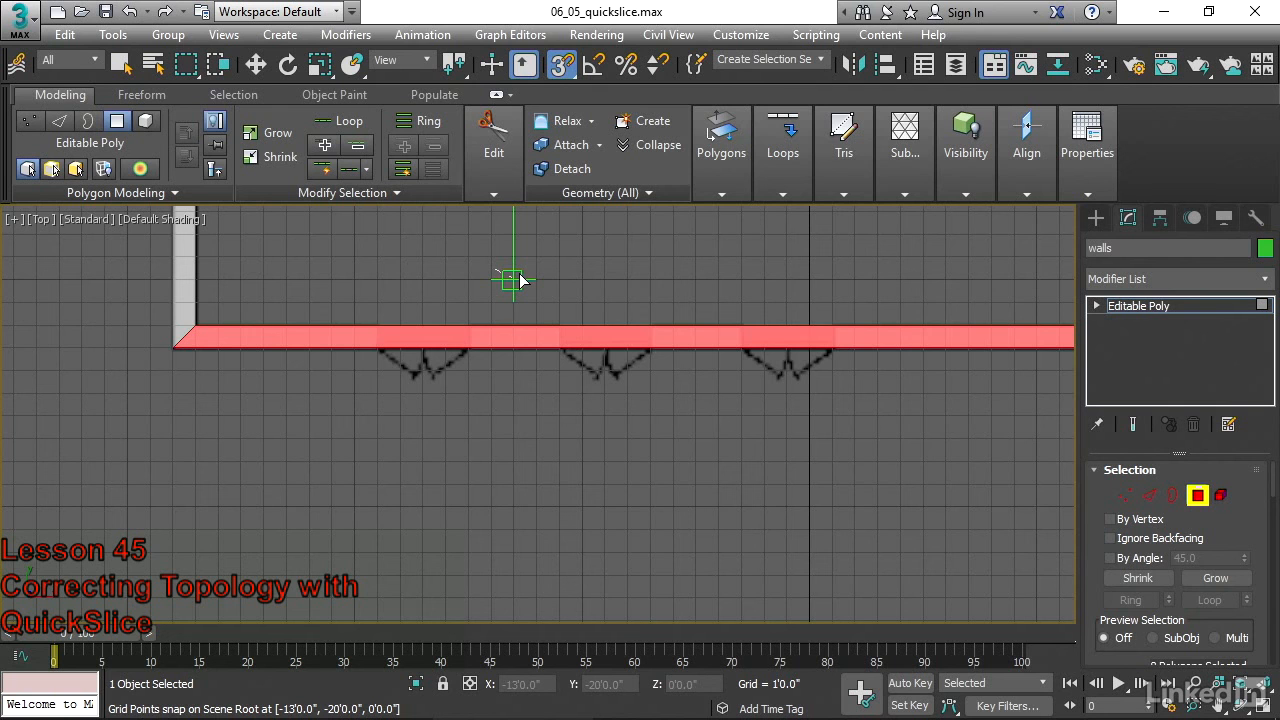
{"action": "left_click", "coordinate": [513, 486]}
{"action": "middle_click_drag", "start_coordinate": [600, 417], "coordinate": [571, 532]}
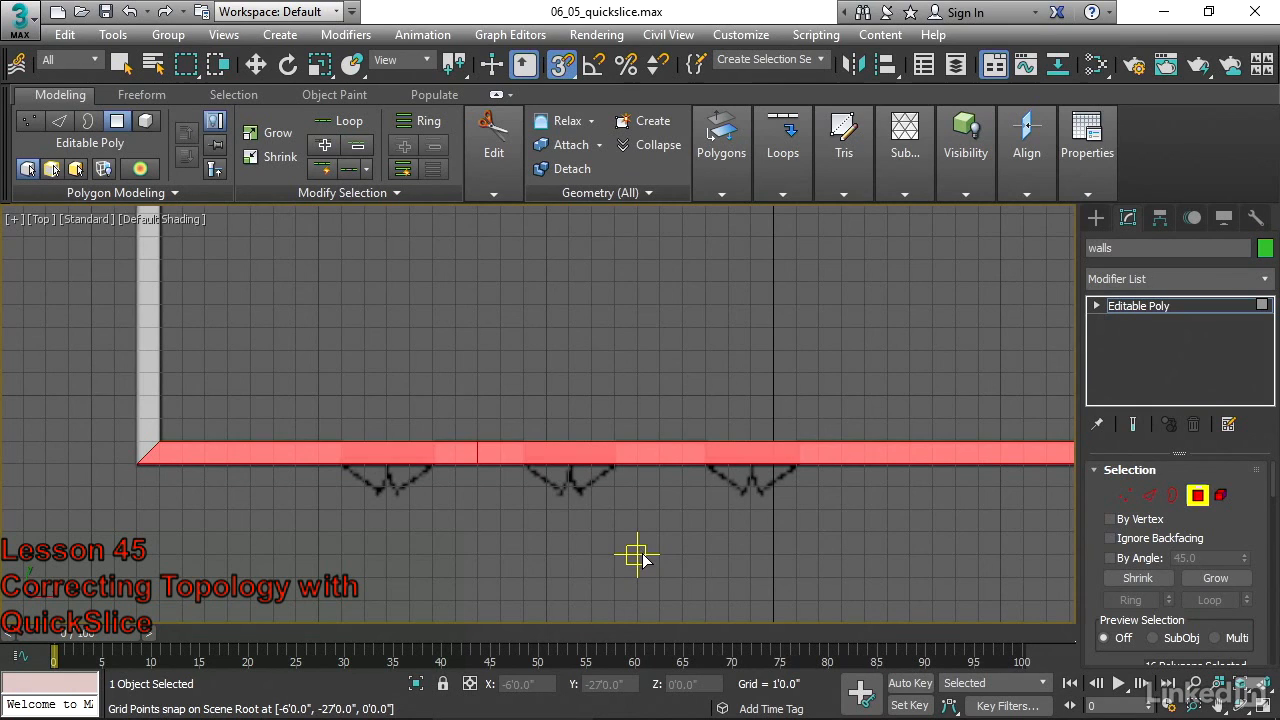
{"action": "key", "text": "alt+w"}
{"action": "key", "text": "alt+w"}
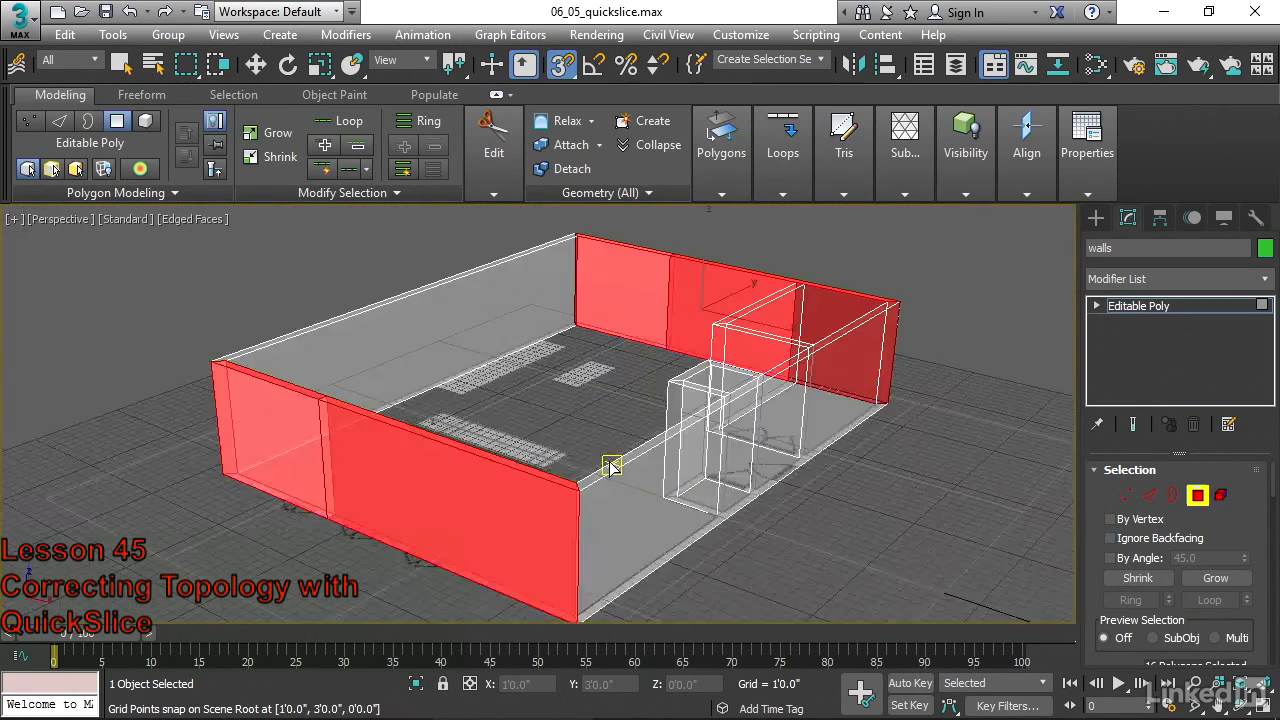
Examine the first slice through the front and back walls in the Perspective view, temporarily leaving polygon level
{"action": "middle_click_drag", "start_coordinate": [699, 457], "coordinate": [762, 470], "text": "alt"}
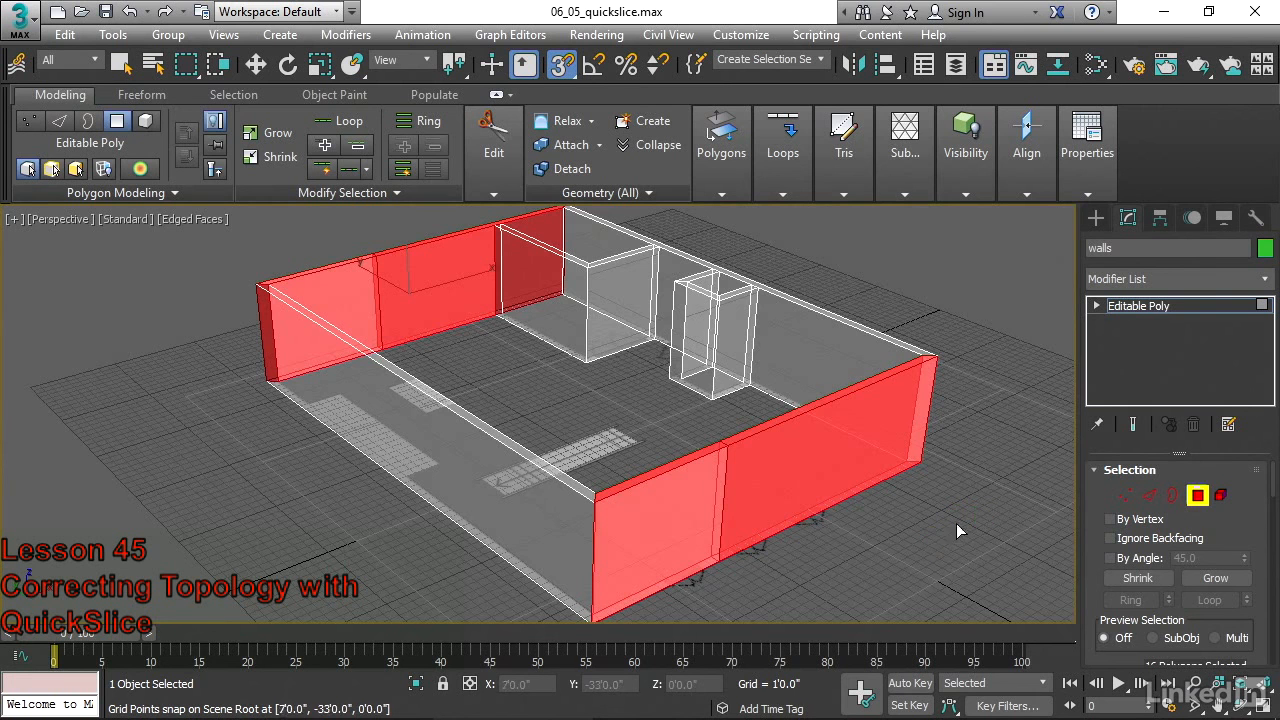
{"action": "middle_click_drag", "start_coordinate": [937, 537], "coordinate": [940, 508], "text": "alt"}
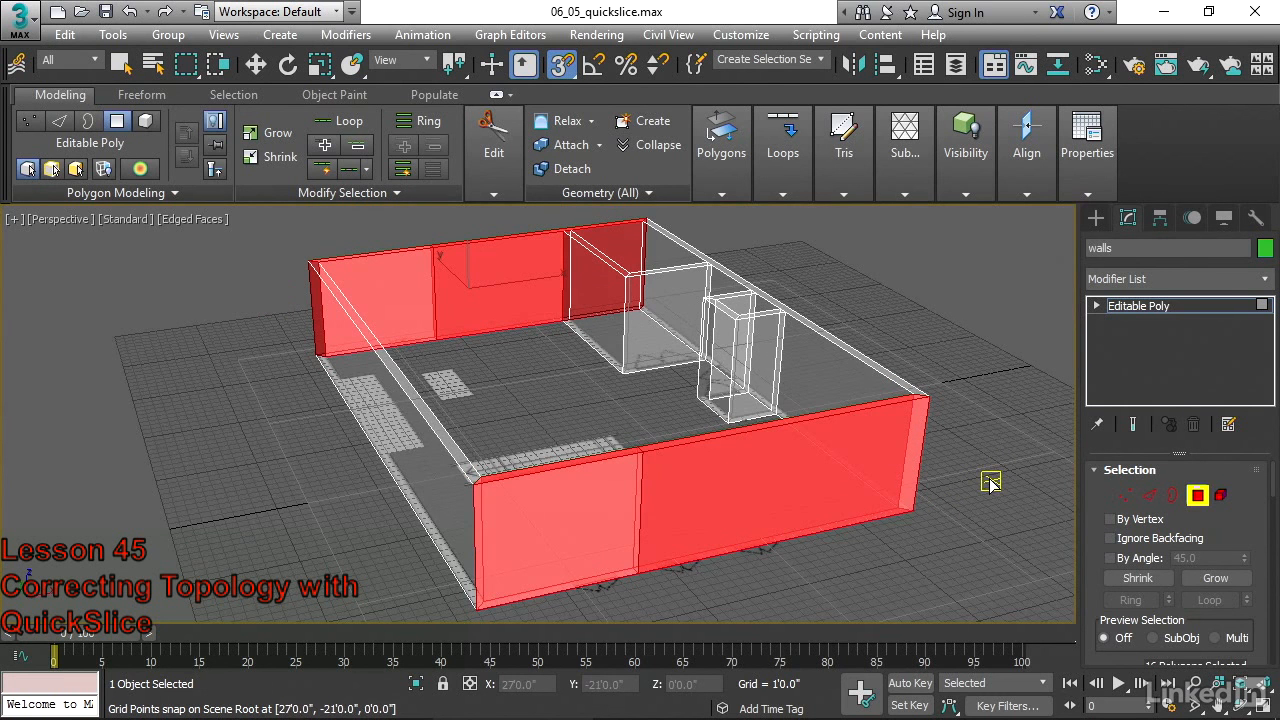
{"action": "left_click", "coordinate": [117, 120]}
{"action": "middle_click_drag", "start_coordinate": [300, 391], "coordinate": [535, 237], "text": "alt"}
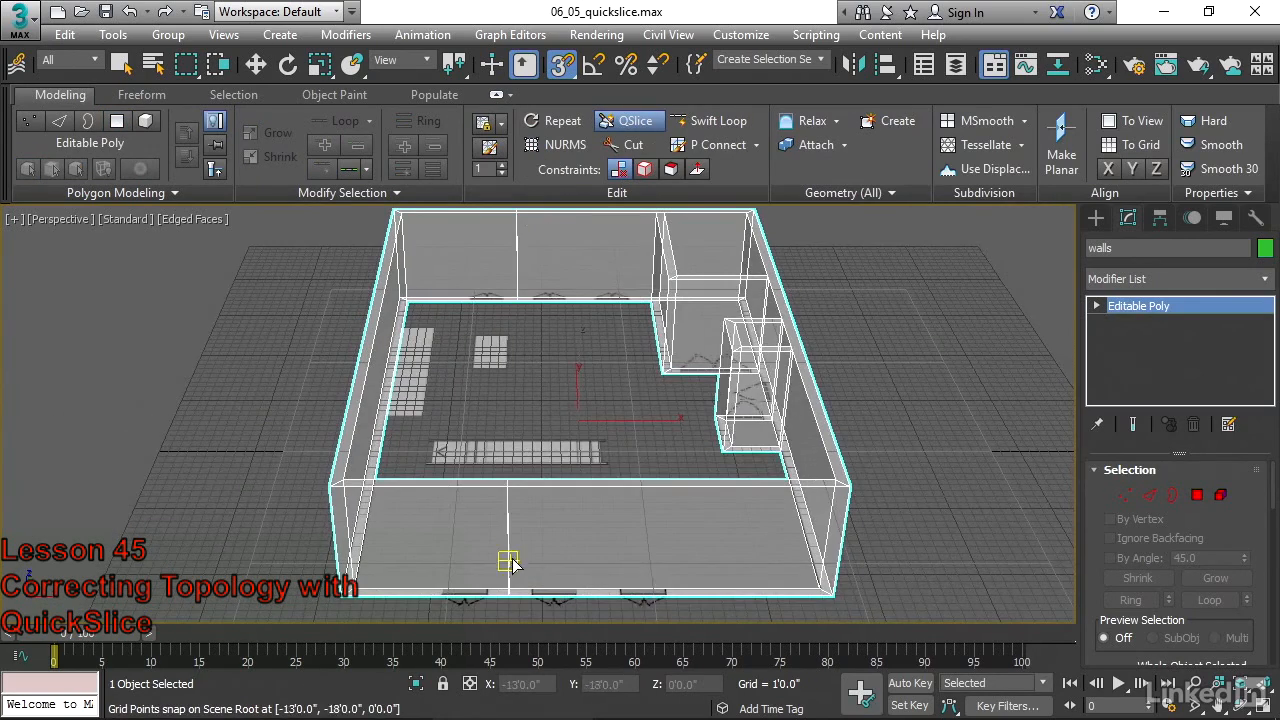
{"action": "middle_click_drag", "start_coordinate": [506, 560], "coordinate": [574, 423], "text": "alt"}
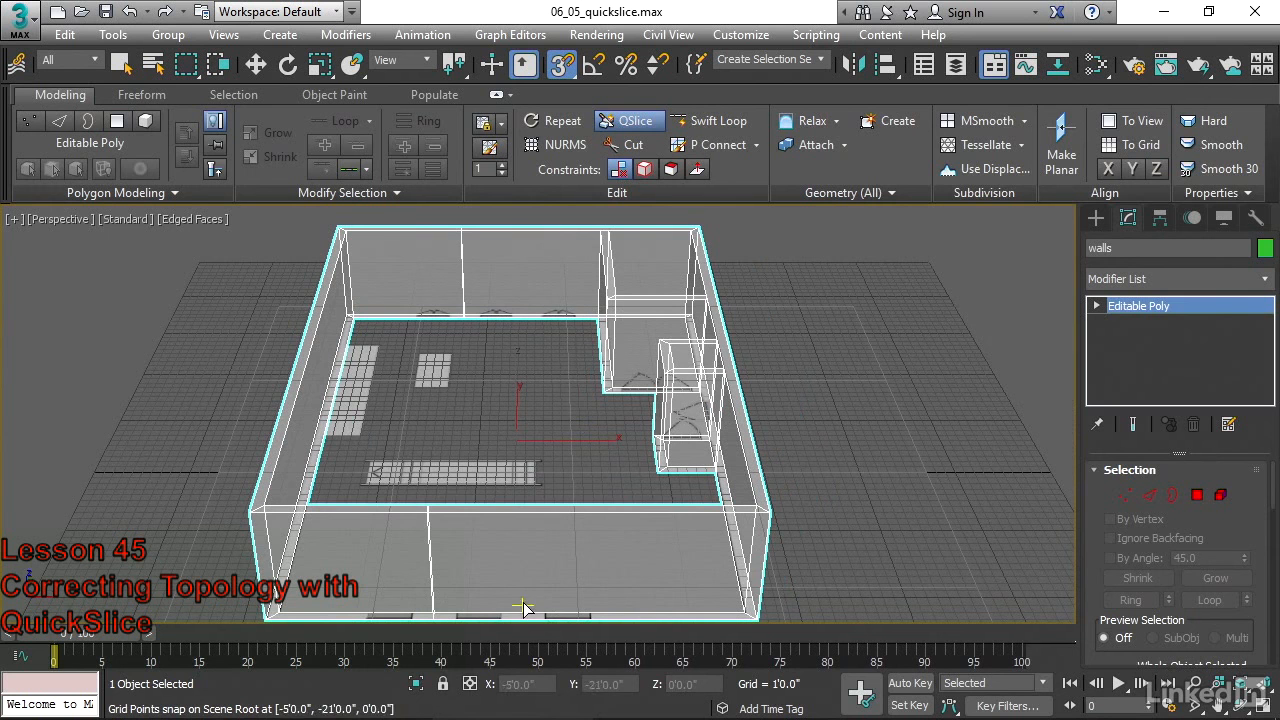
{"action": "left_click", "coordinate": [118, 120]}
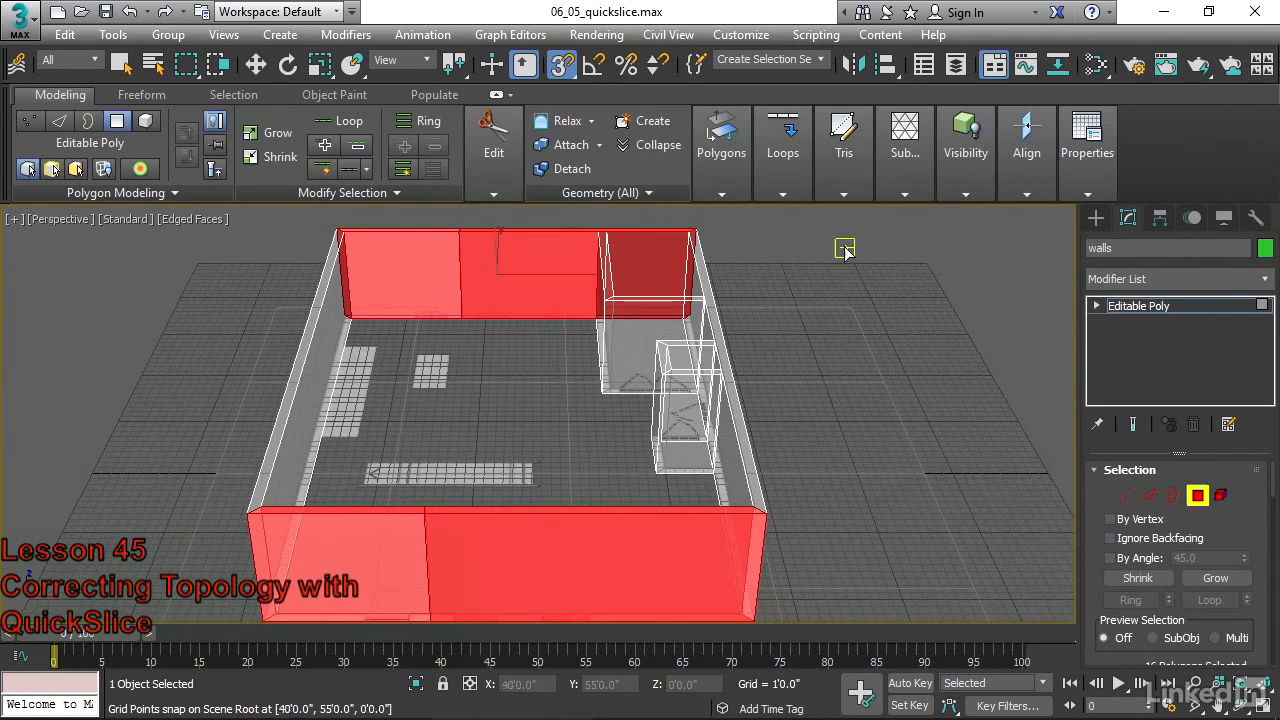
Exit QuickSlice and reselect only the front and back wall polygons to the right of the first slice with a crossing selection
{"action": "key", "text": "q"}
{"action": "mouse_move", "coordinate": [822, 283]}
{"action": "middle_mouse_down"}
{"action": "mouse_move", "coordinate": [826, 273]}
{"action": "mouse_move", "coordinate": [813, 277]}
{"action": "middle_mouse_up"}
{"action": "scroll", "coordinate": [520, 218], "scroll_direction": "down", "scroll_amount": 2}
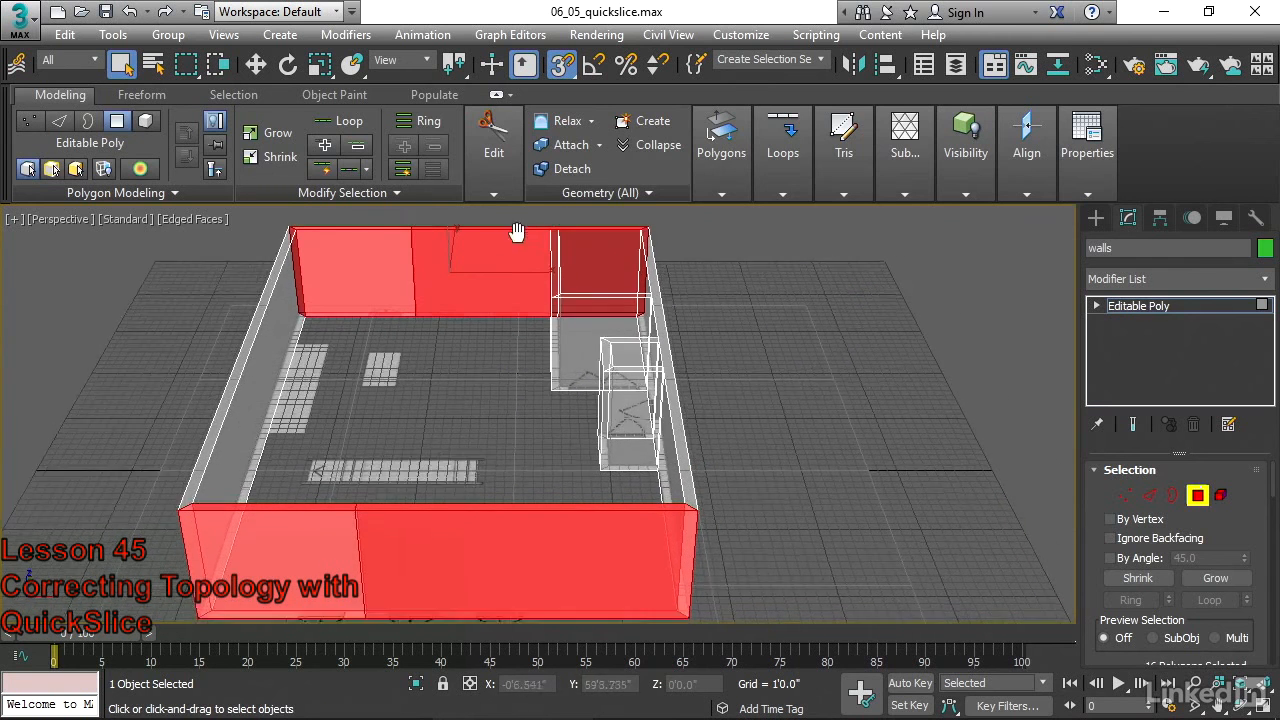
{"action": "scroll", "coordinate": [495, 230], "scroll_direction": "down", "scroll_amount": 2}
{"action": "left_click", "coordinate": [487, 216]}
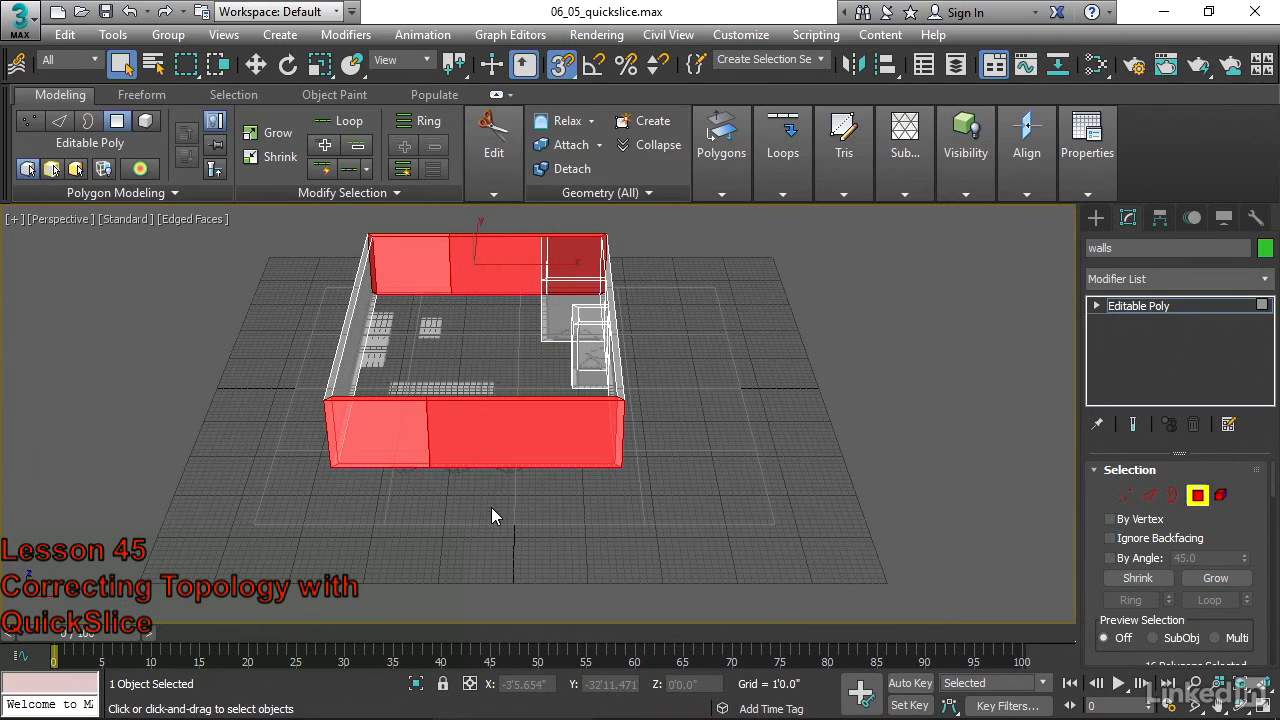
{"action": "left_click", "coordinate": [528, 479]}
{"action": "left_click_drag", "start_coordinate": [471, 208], "coordinate": [495, 496]}
{"action": "middle_click_drag", "start_coordinate": [495, 496], "coordinate": [668, 338], "text": "alt"}
QuickSlice the selected polygons in the Top view along a grid-snapped vertical line midway between the second and third windows, then clear the selection
{"action": "left_click", "coordinate": [490, 193]}
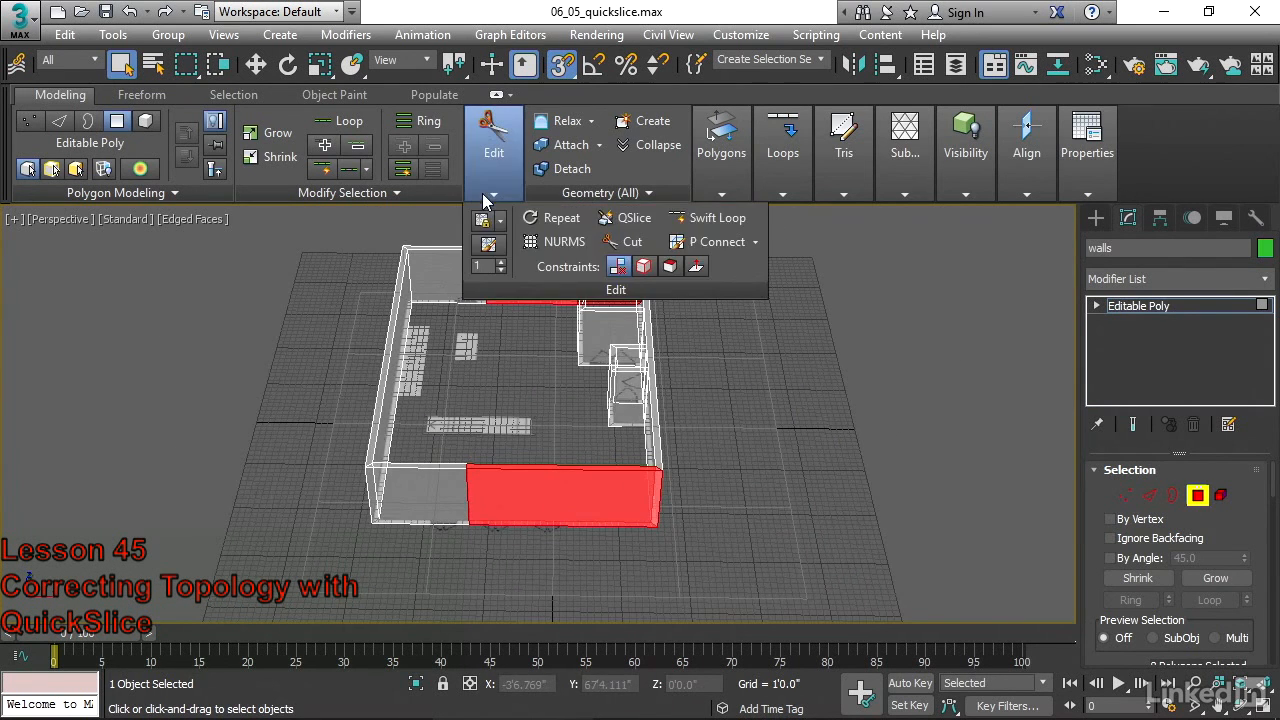
{"action": "left_click", "coordinate": [632, 220]}
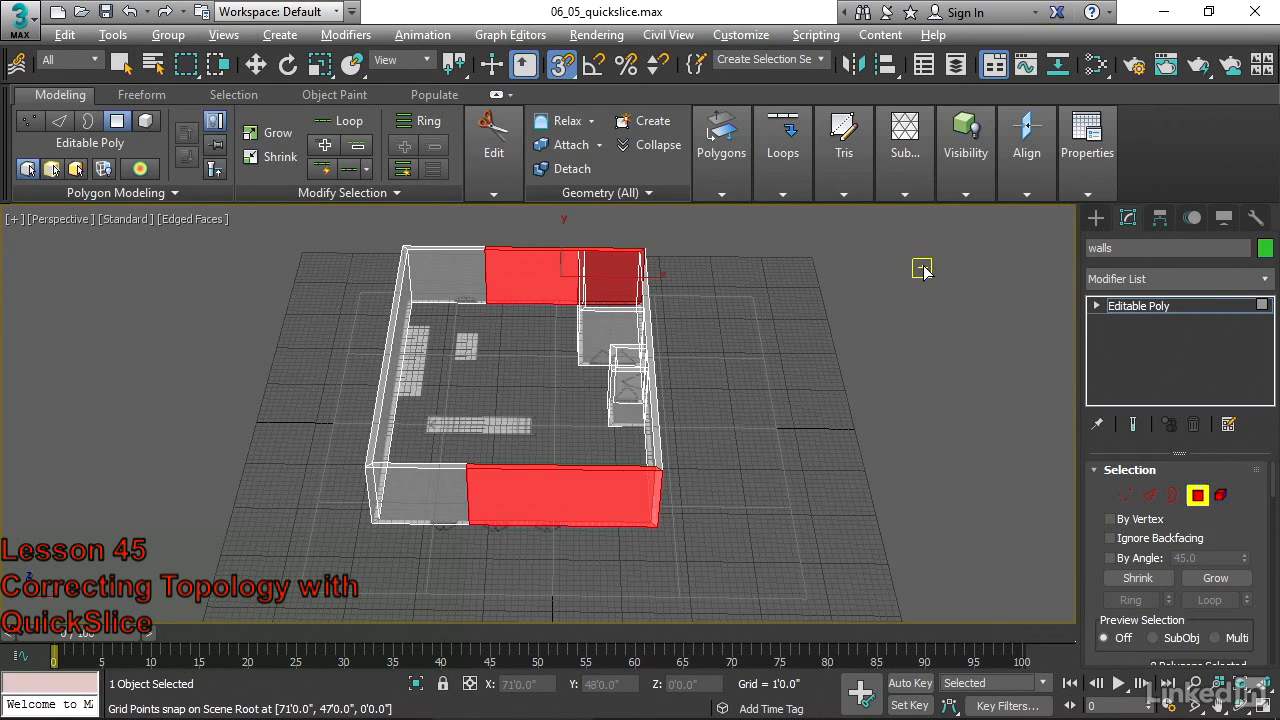
{"action": "key", "text": "alt+w"}
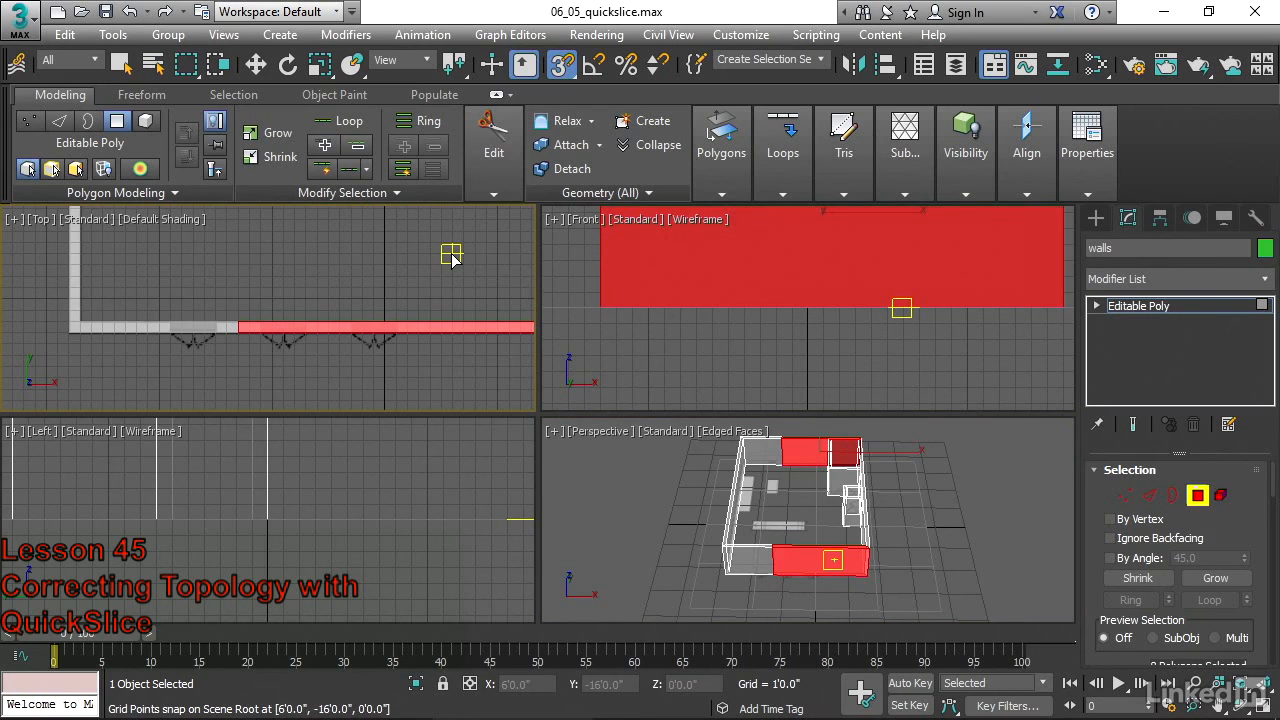
{"action": "key", "text": "alt+w"}
{"action": "scroll", "coordinate": [520, 305], "scroll_direction": "up", "scroll_amount": 2}
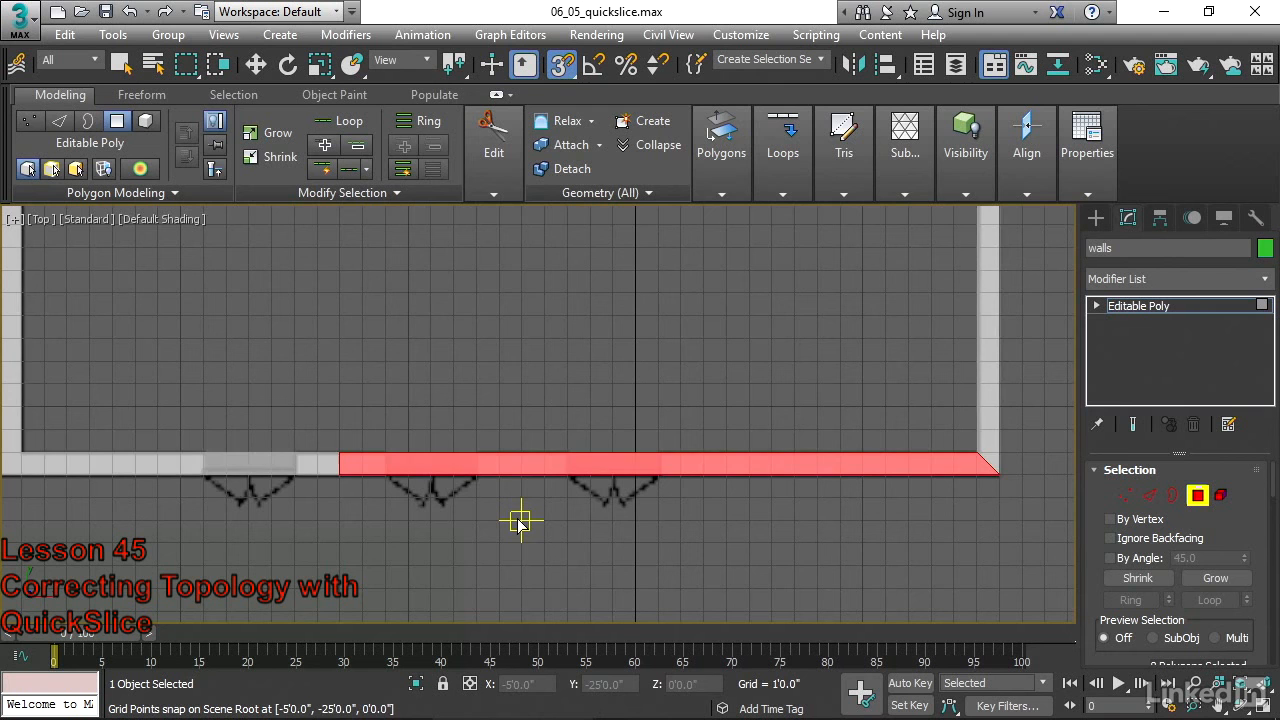
{"action": "scroll", "coordinate": [519, 523], "scroll_direction": "down", "scroll_amount": 6}
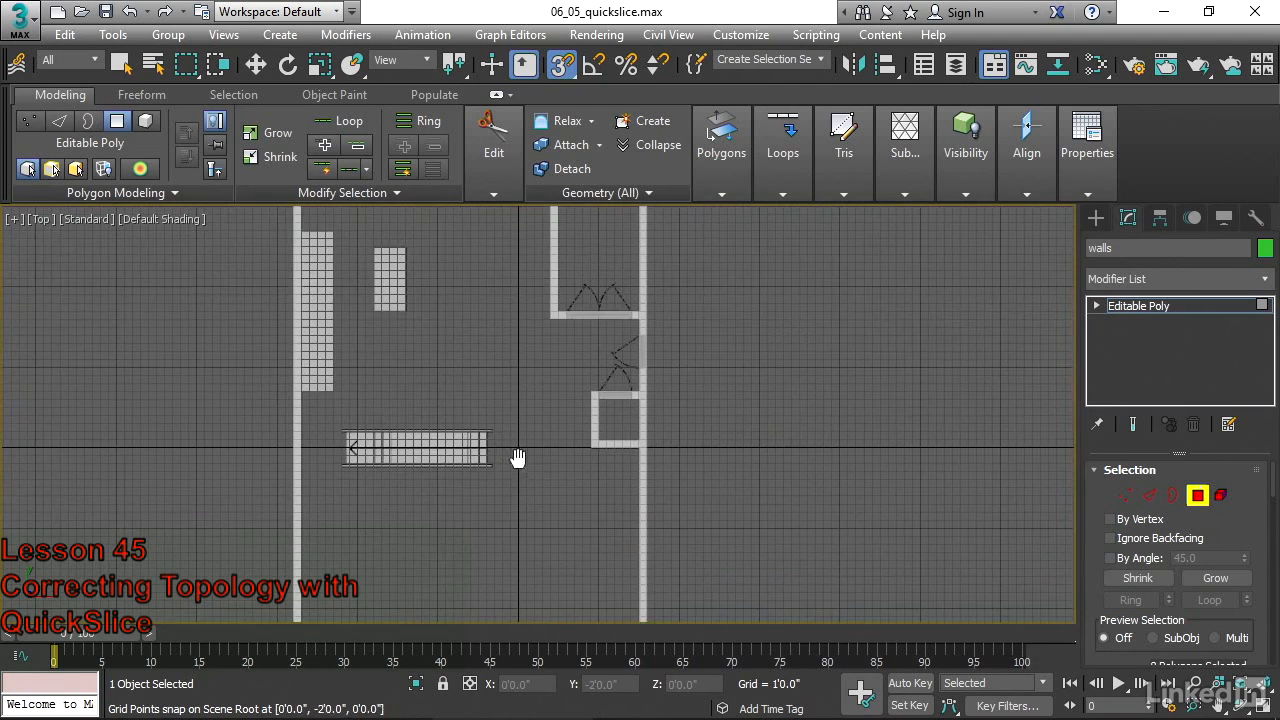
{"action": "scroll", "coordinate": [540, 366], "scroll_direction": "up", "scroll_amount": 7}
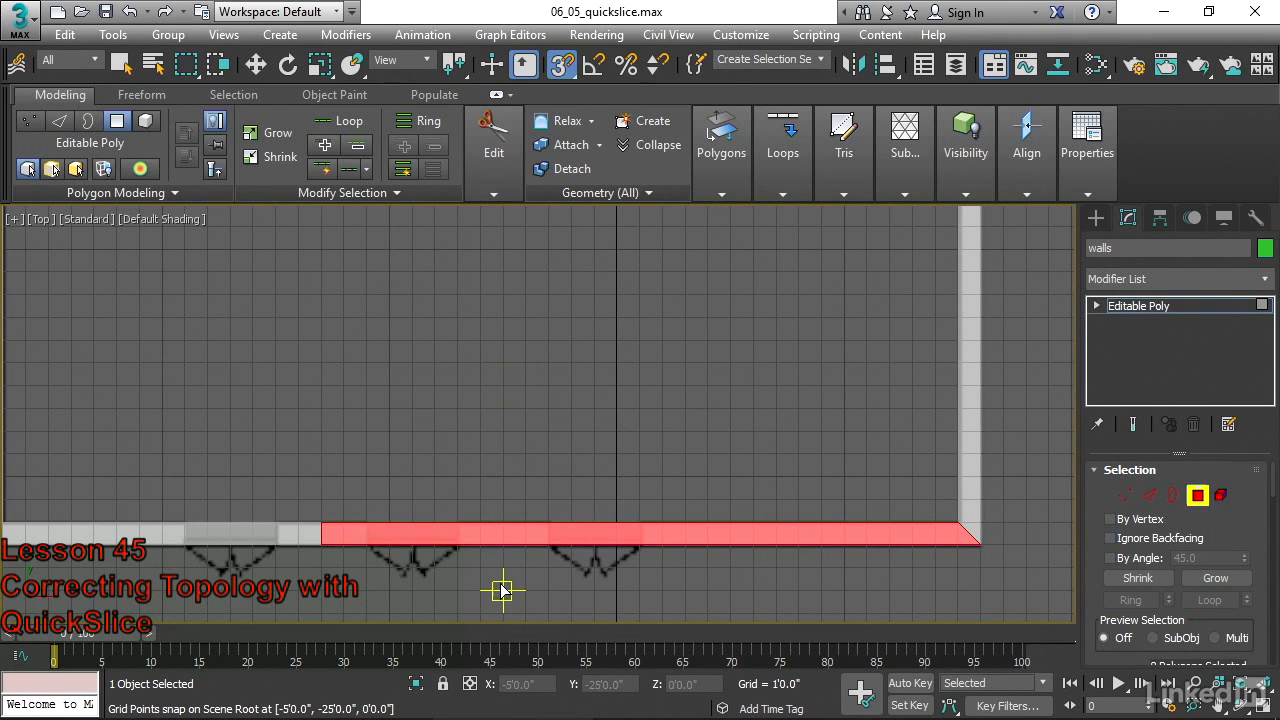
{"action": "left_click", "coordinate": [502, 588]}
{"action": "left_click", "coordinate": [505, 412]}
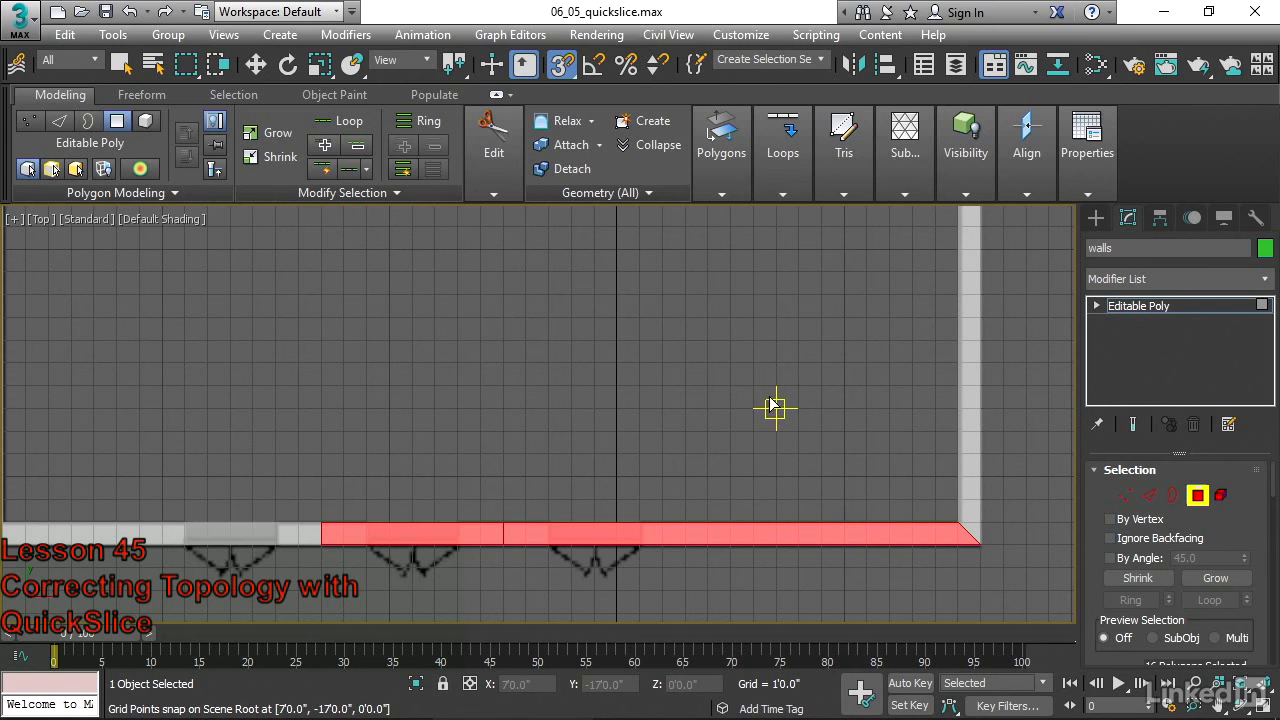
{"action": "left_click", "coordinate": [494, 194]}
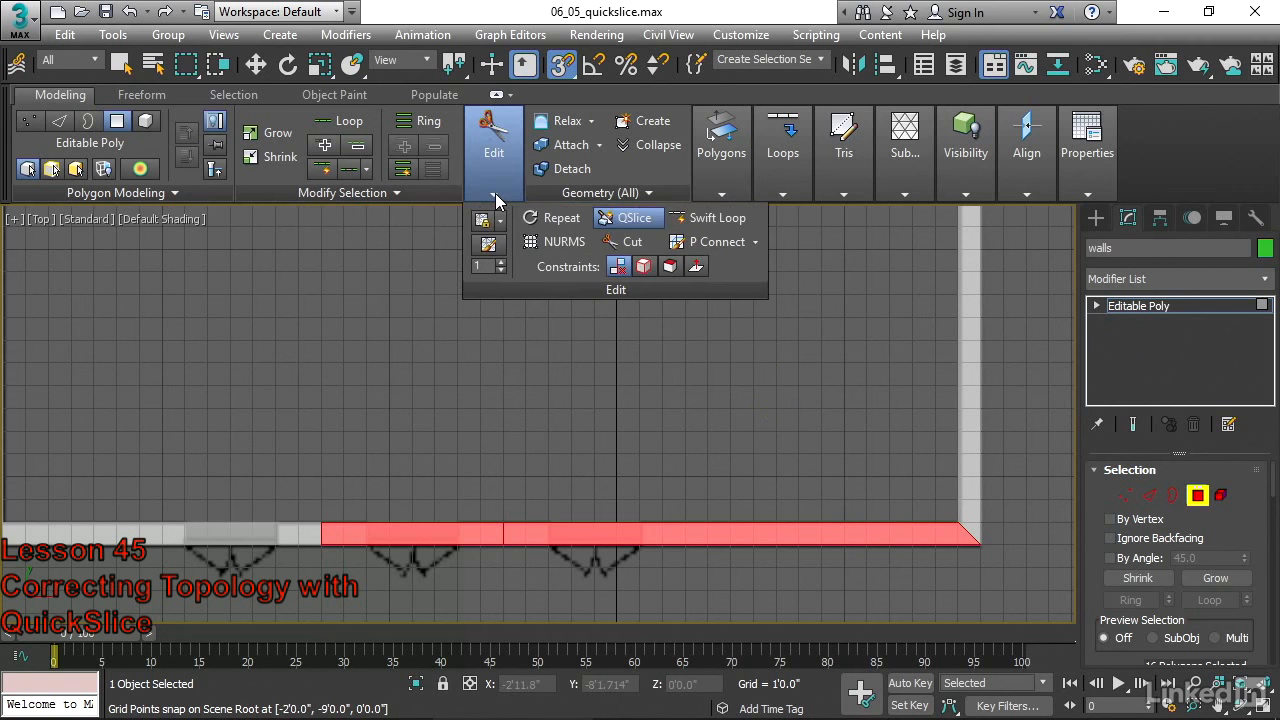
{"action": "left_click", "coordinate": [642, 222]}
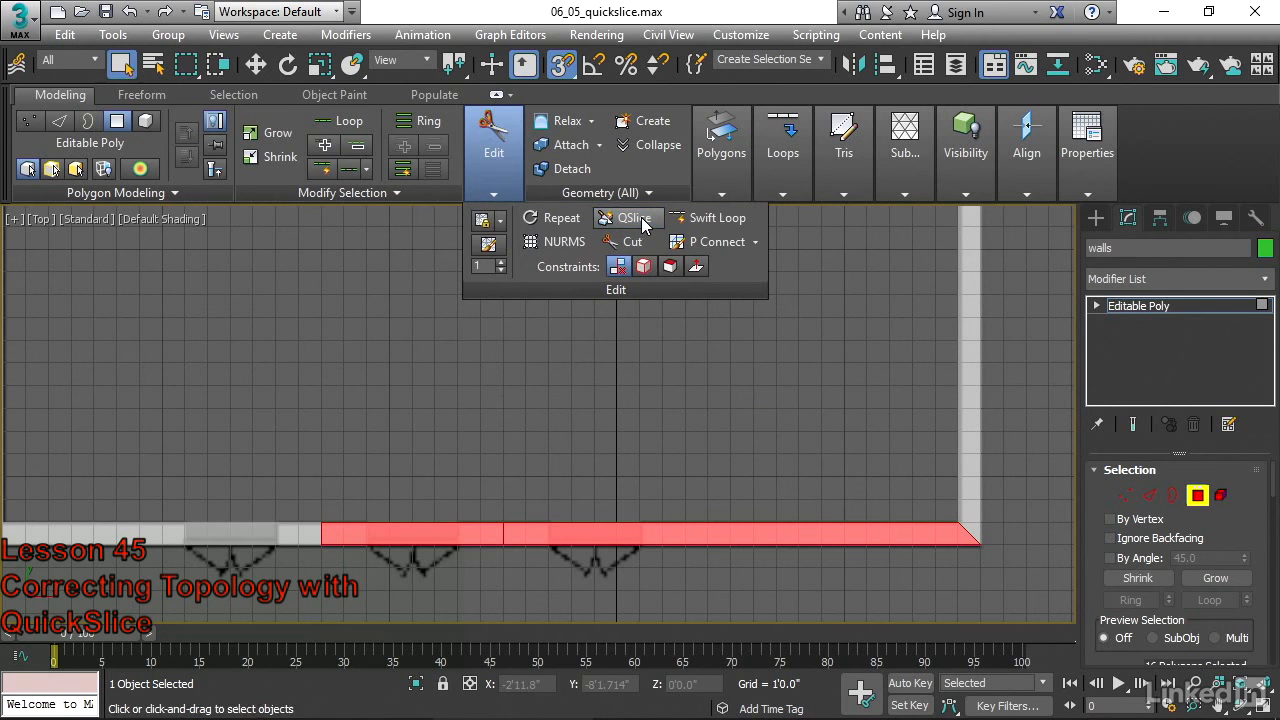
{"action": "left_click", "coordinate": [1022, 280]}
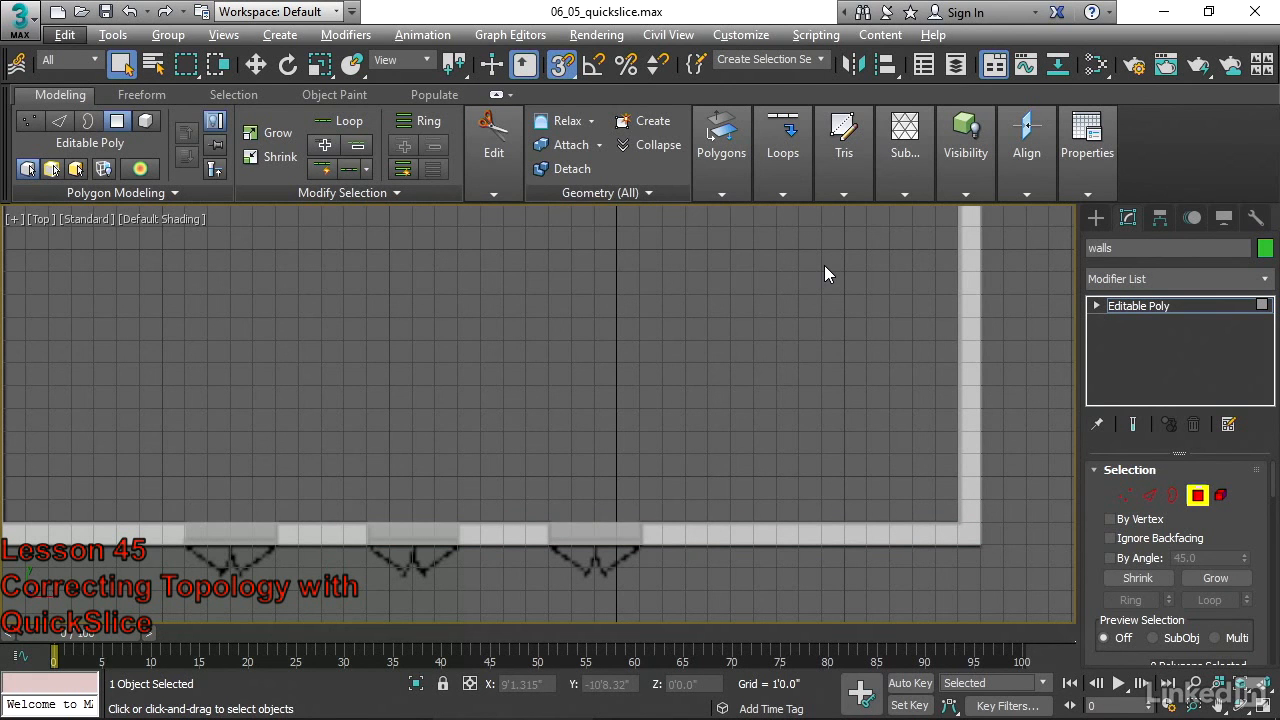
Return to a maximized Perspective view and examine both slices across the front and back walls
{"action": "key", "text": "alt+w"}
{"action": "middle_click_drag", "start_coordinate": [920, 480], "coordinate": [780, 450], "text": "alt"}
{"action": "key", "text": "alt+w"}
{"action": "middle_click_drag", "start_coordinate": [711, 383], "coordinate": [880, 403], "text": "alt"}
{"action": "scroll", "coordinate": [558, 422], "scroll_direction": "up", "scroll_amount": 3}
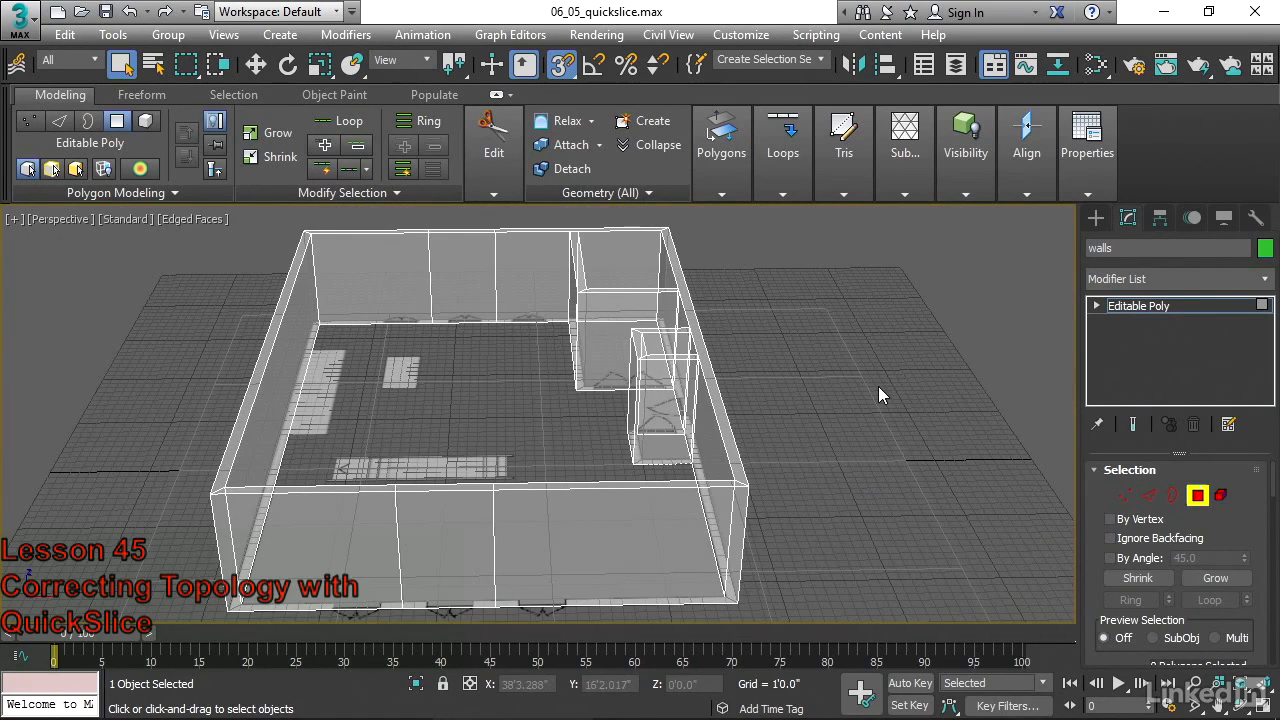
{"action": "middle_click_drag", "start_coordinate": [827, 385], "coordinate": [856, 380]}
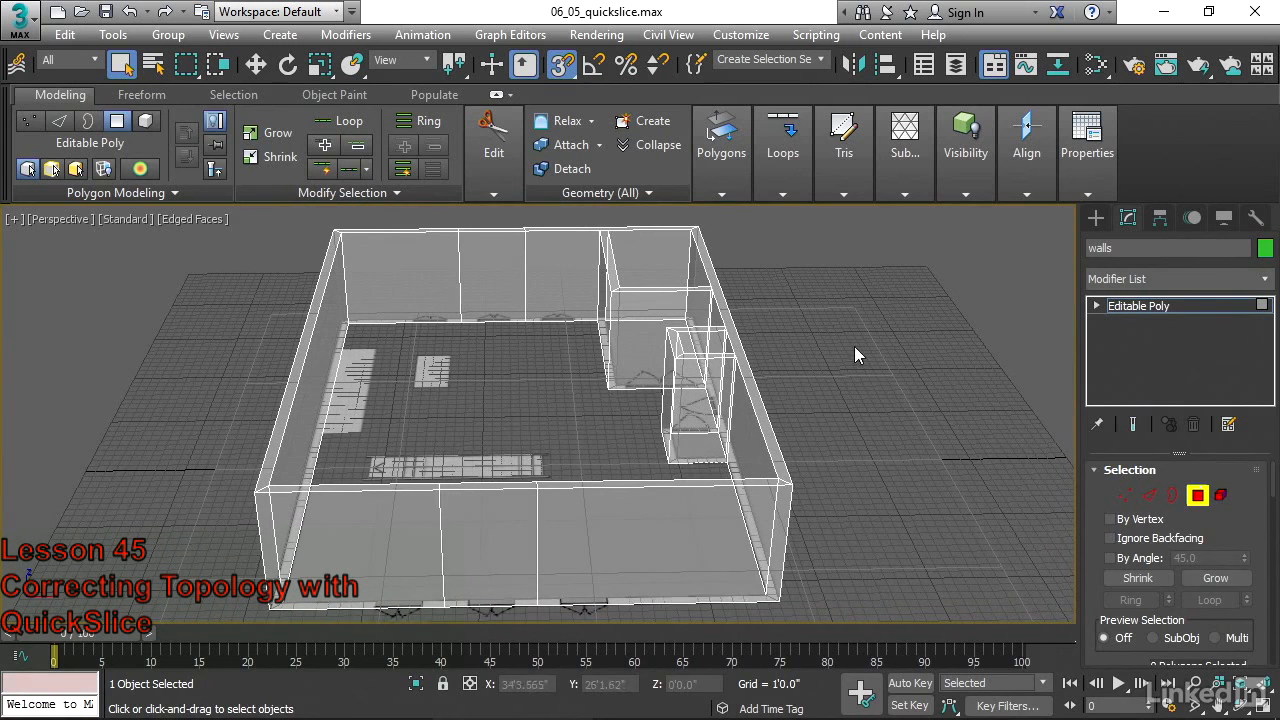
Leave polygon level and turn off See-Through in the walls' object properties, viewing the solid walls from a corner
{"action": "left_click", "coordinate": [310, 374]}
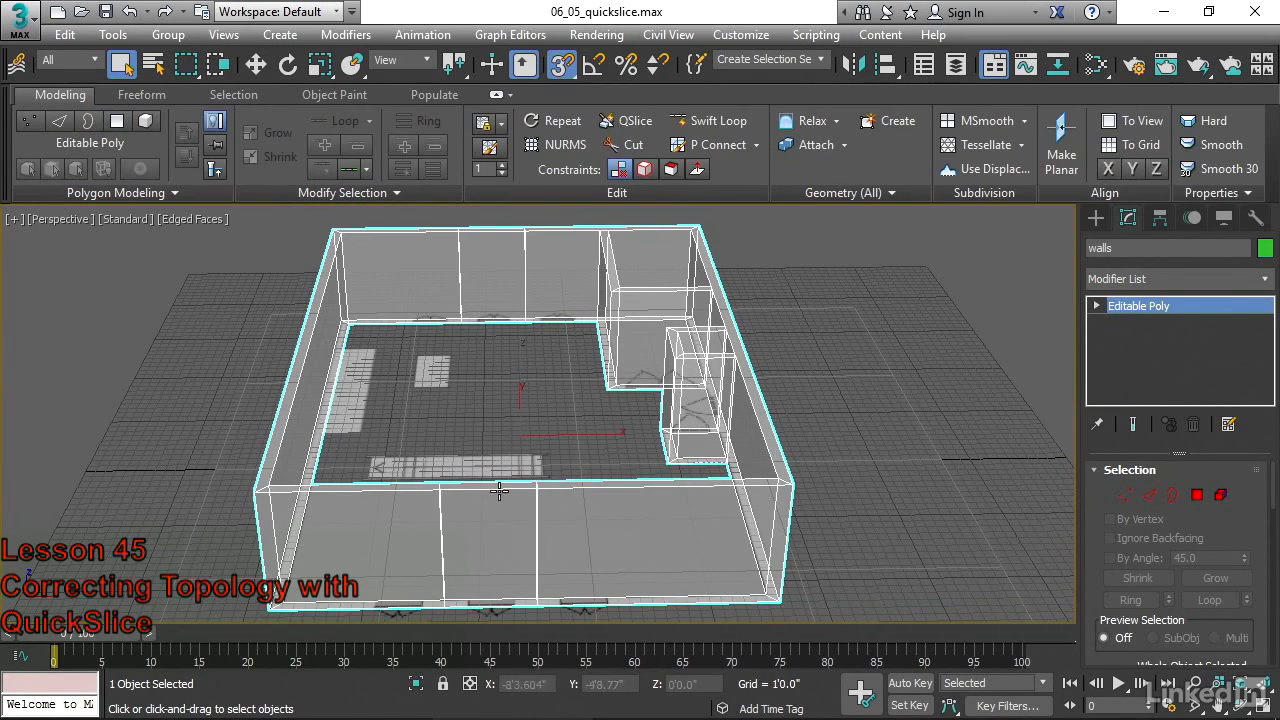
{"action": "right_click", "coordinate": [821, 293]}
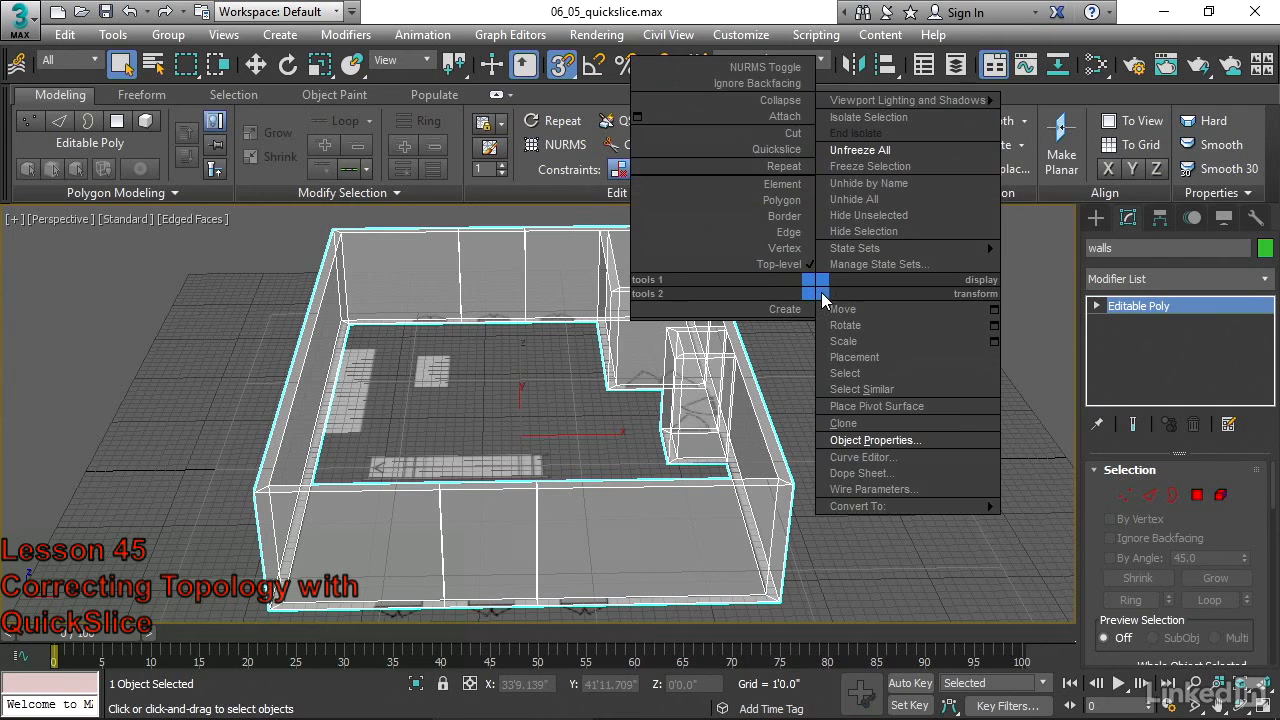
{"action": "left_click", "coordinate": [868, 440]}
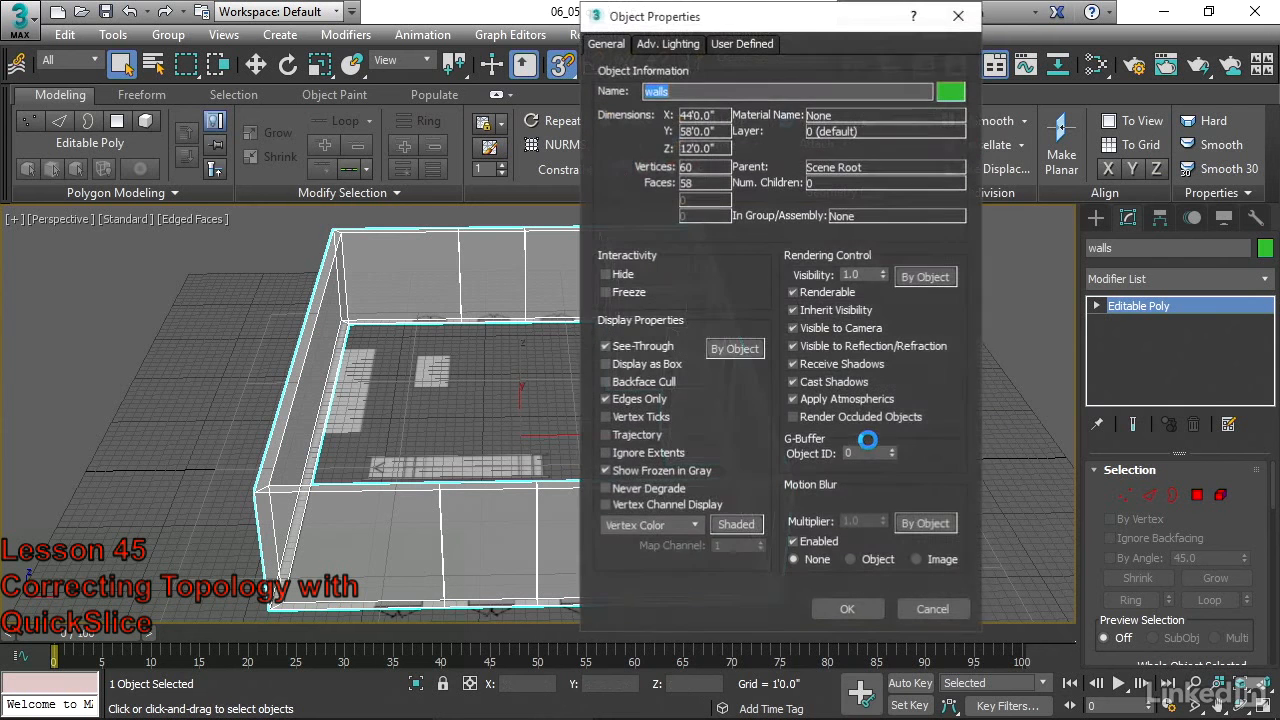
{"action": "left_click", "coordinate": [606, 348]}
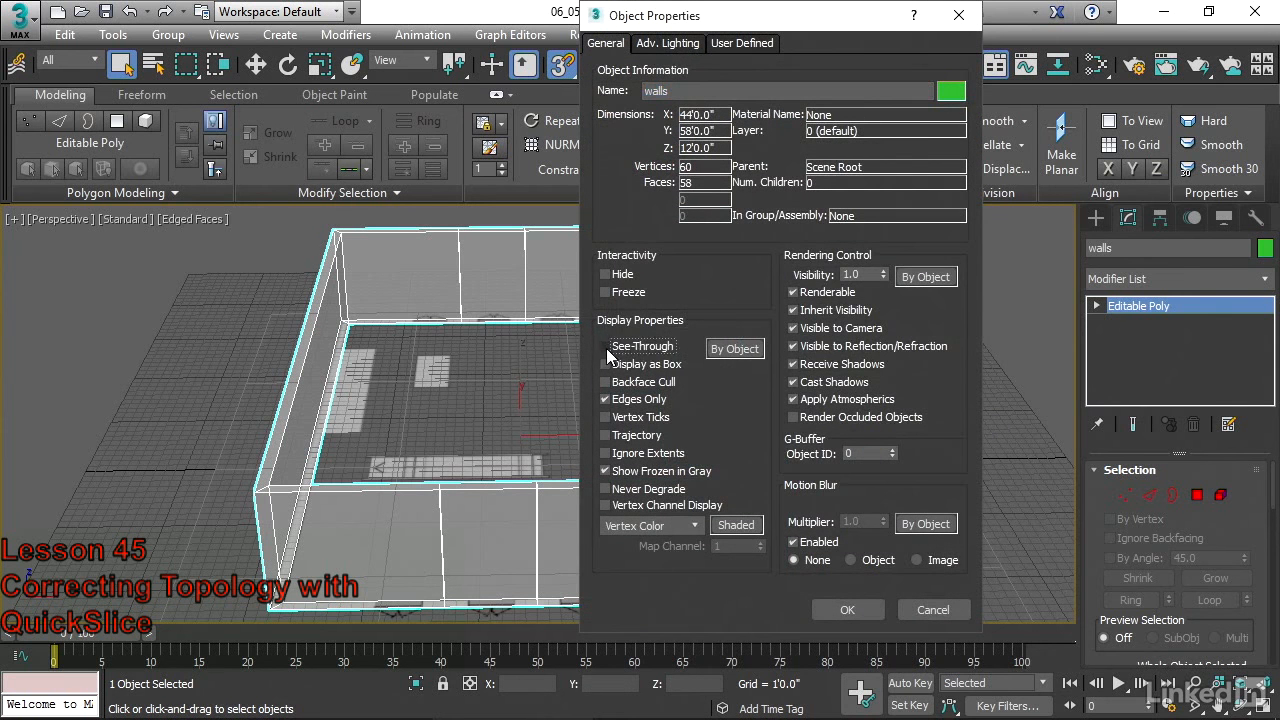
{"action": "left_click", "coordinate": [847, 609]}
{"action": "left_click", "coordinate": [912, 498]}
{"action": "middle_click_drag", "start_coordinate": [915, 500], "coordinate": [821, 493], "text": "alt"}
{"action": "left_click", "coordinate": [582, 556]}
{"action": "middle_click_drag", "start_coordinate": [662, 560], "coordinate": [725, 546], "text": "alt"}
{"action": "scroll", "coordinate": [779, 541], "scroll_direction": "down", "scroll_amount": 3}
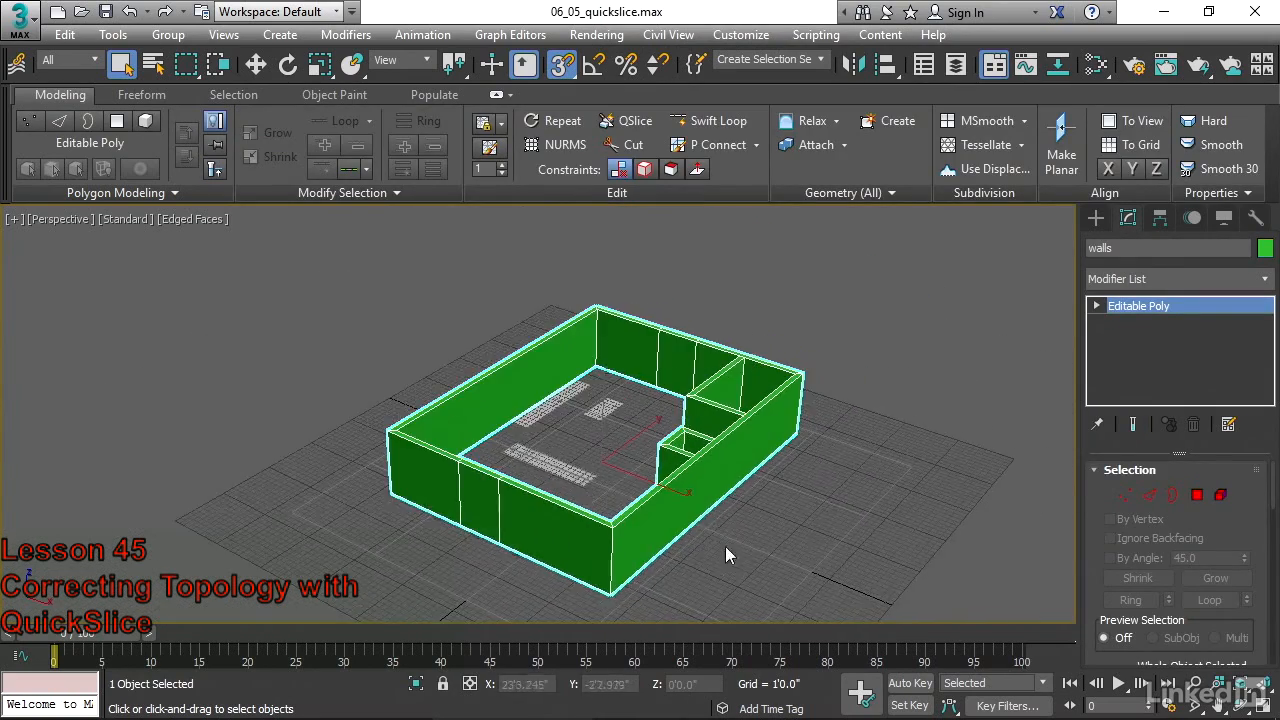